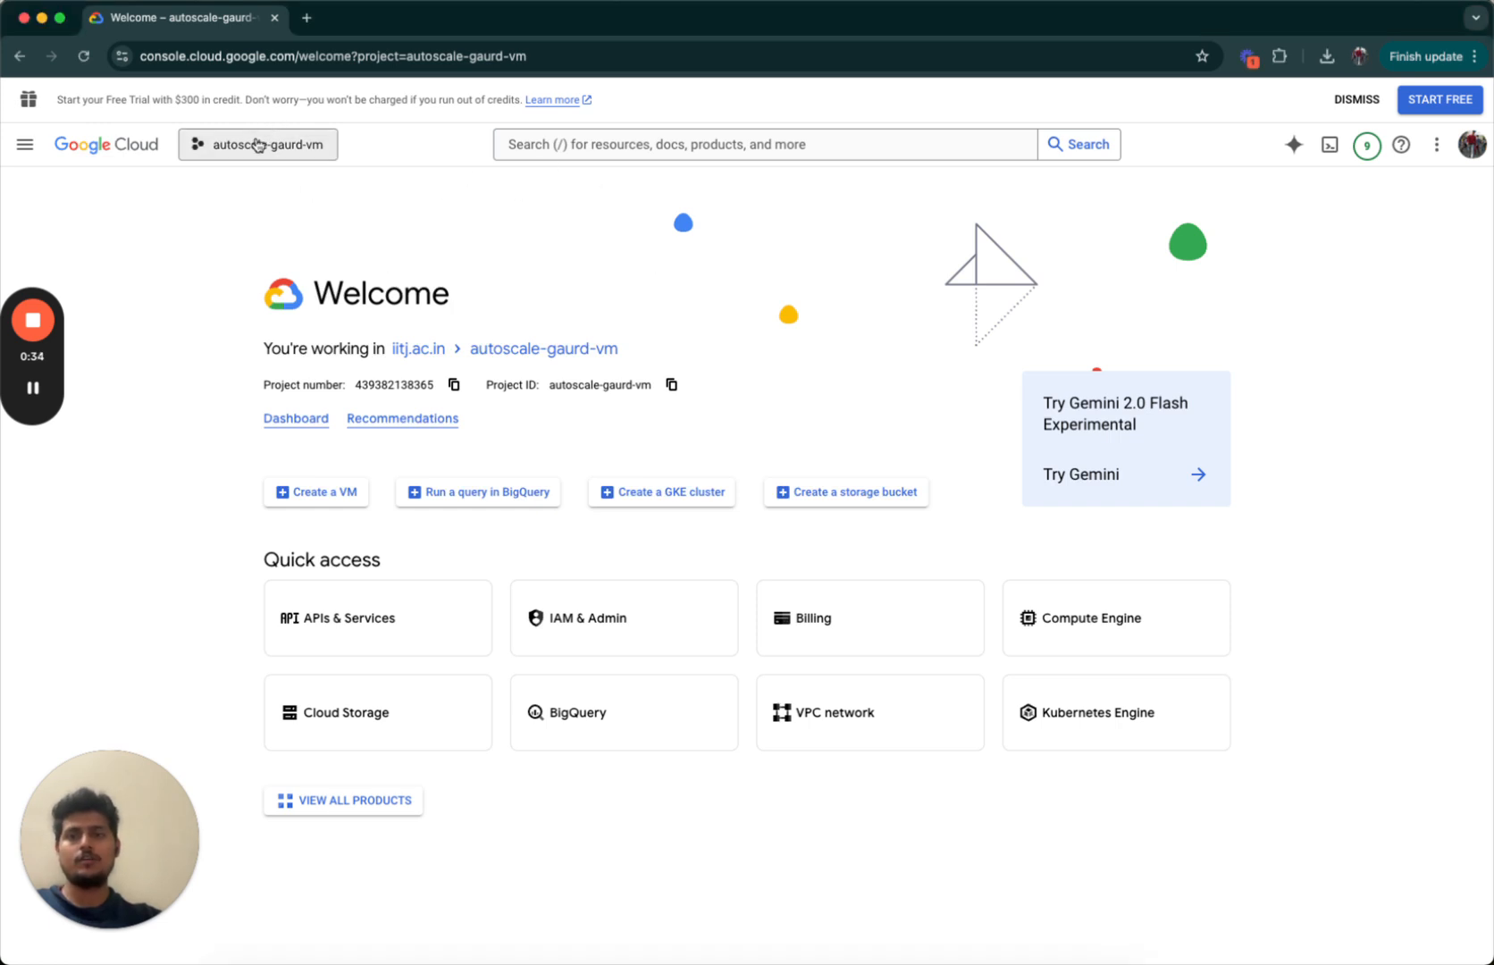
Stay in the current project and start creating a new VM instance.
click(291, 150)
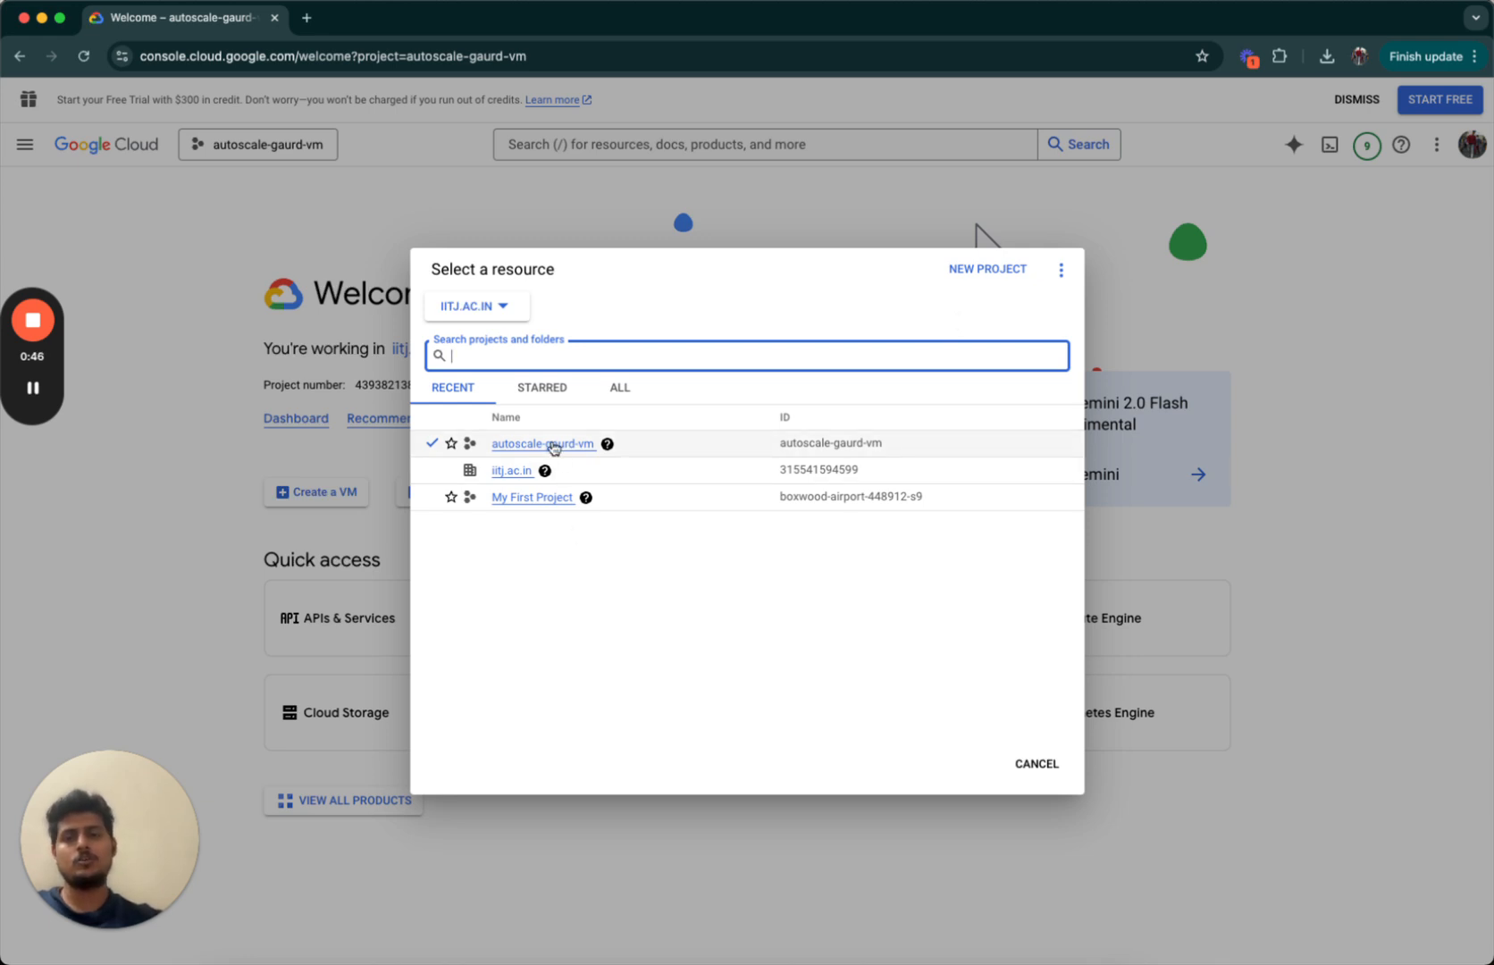
click(1036, 761)
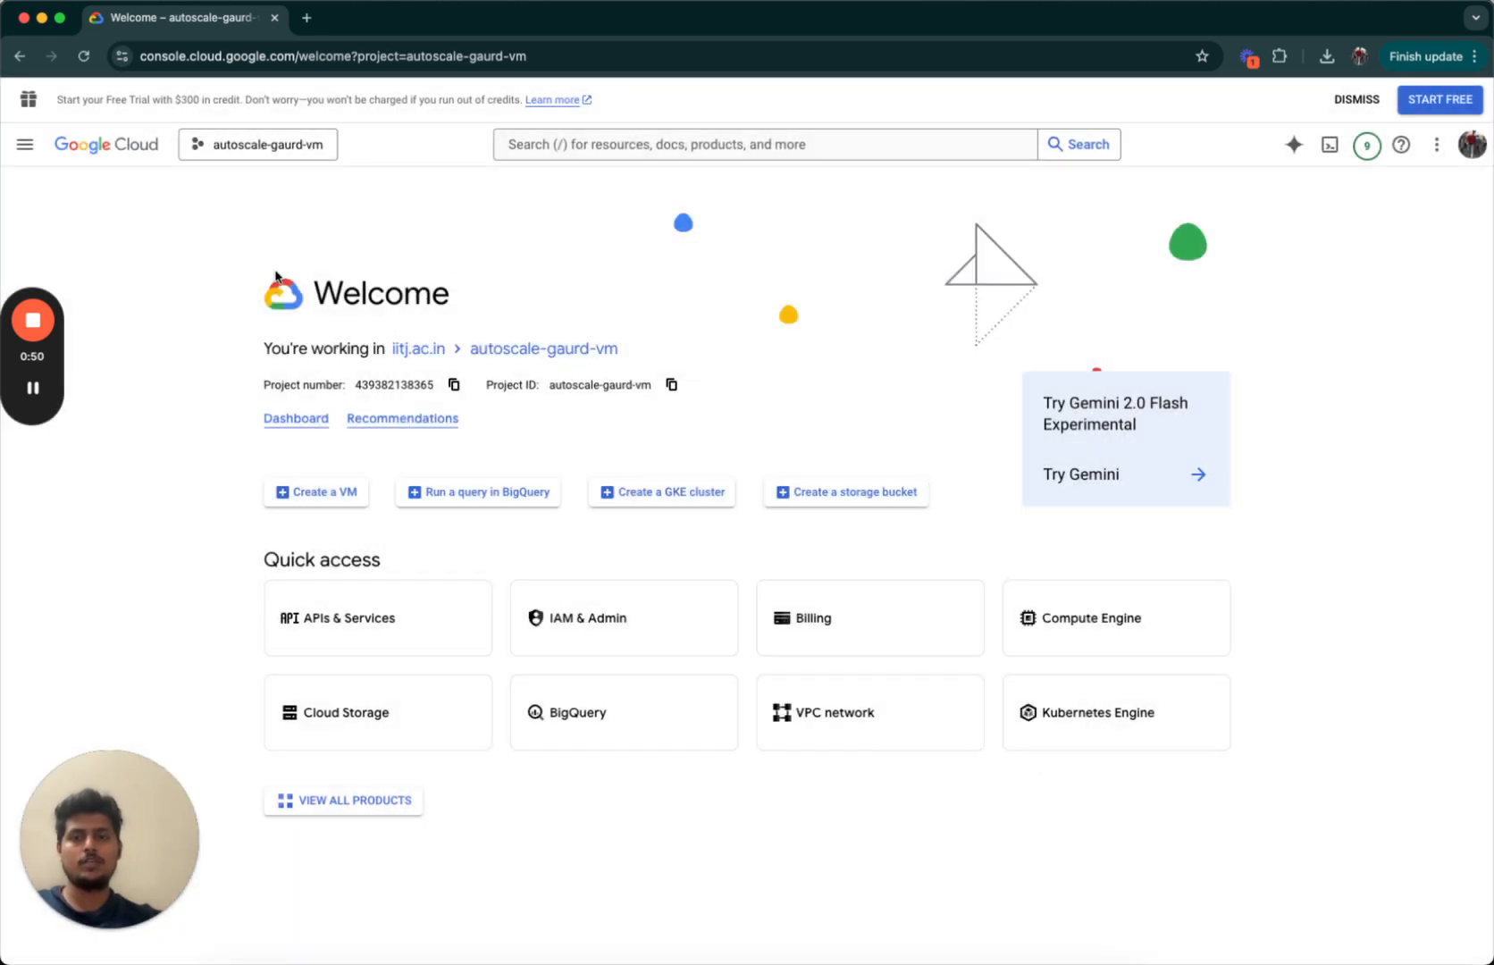
click(305, 500)
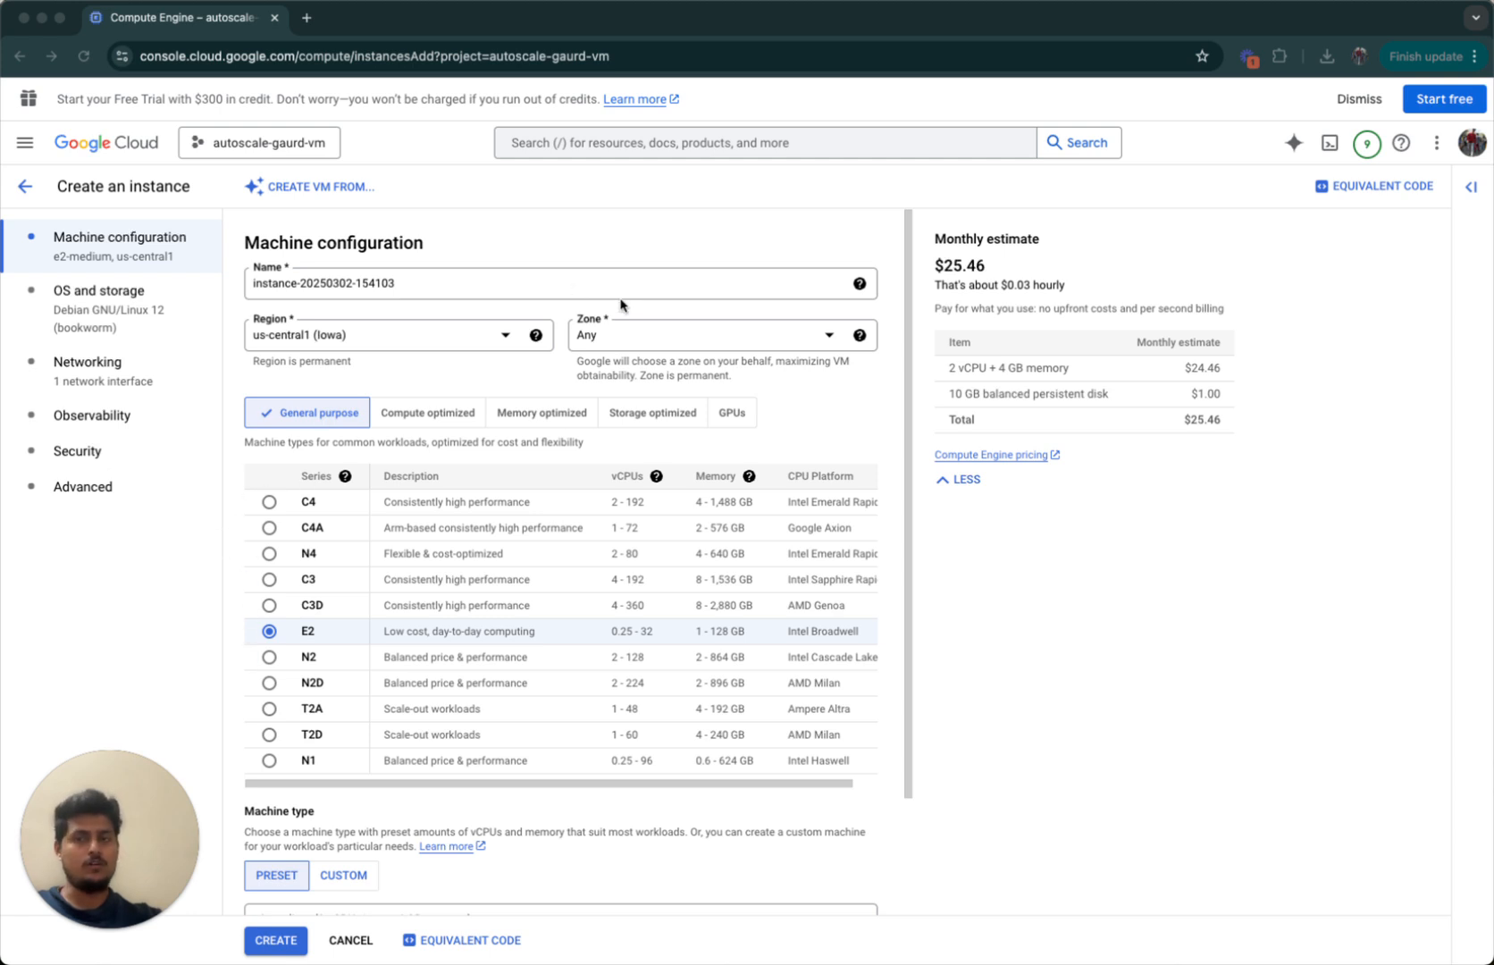
Keep us-central1 (Iowa) as the new instance's region.
click(505, 344)
click(505, 342)
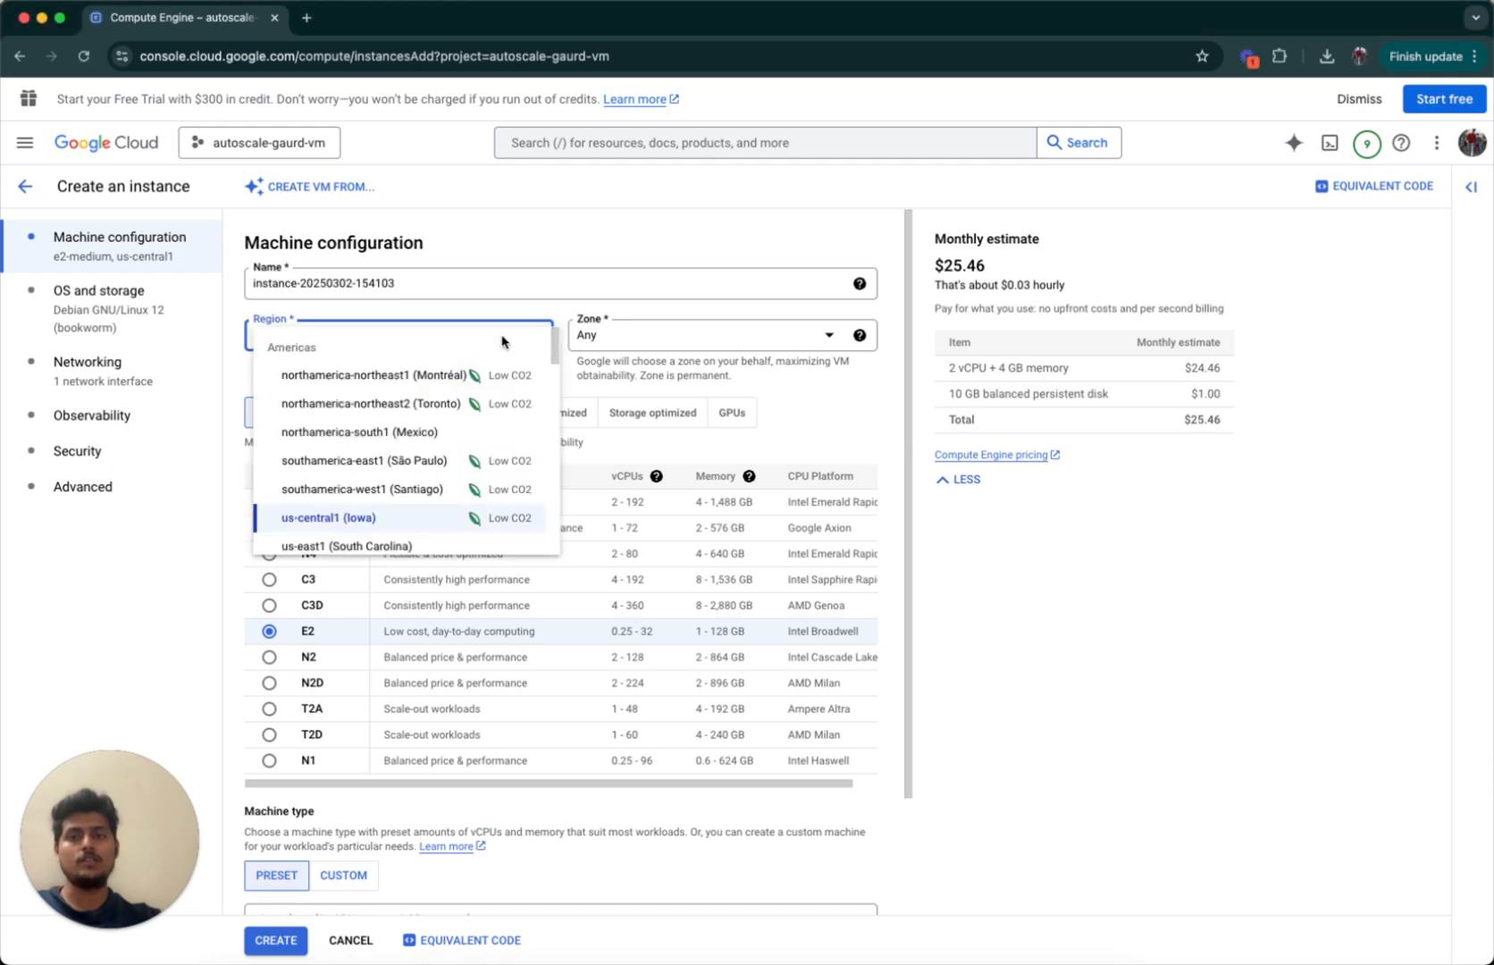
click(540, 310)
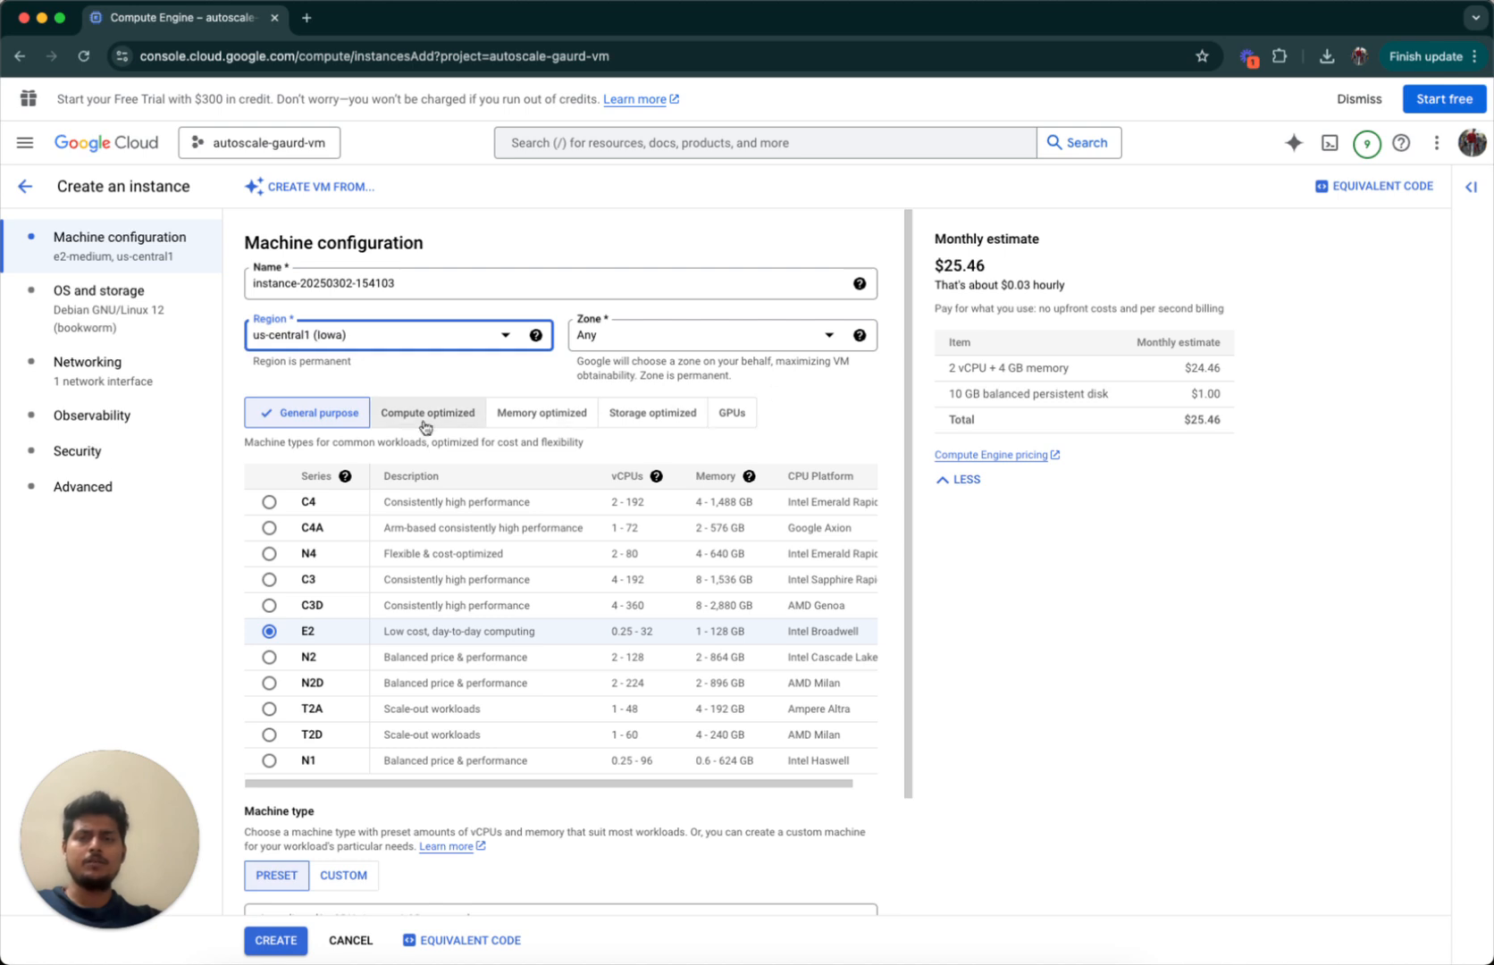
click(807, 410)
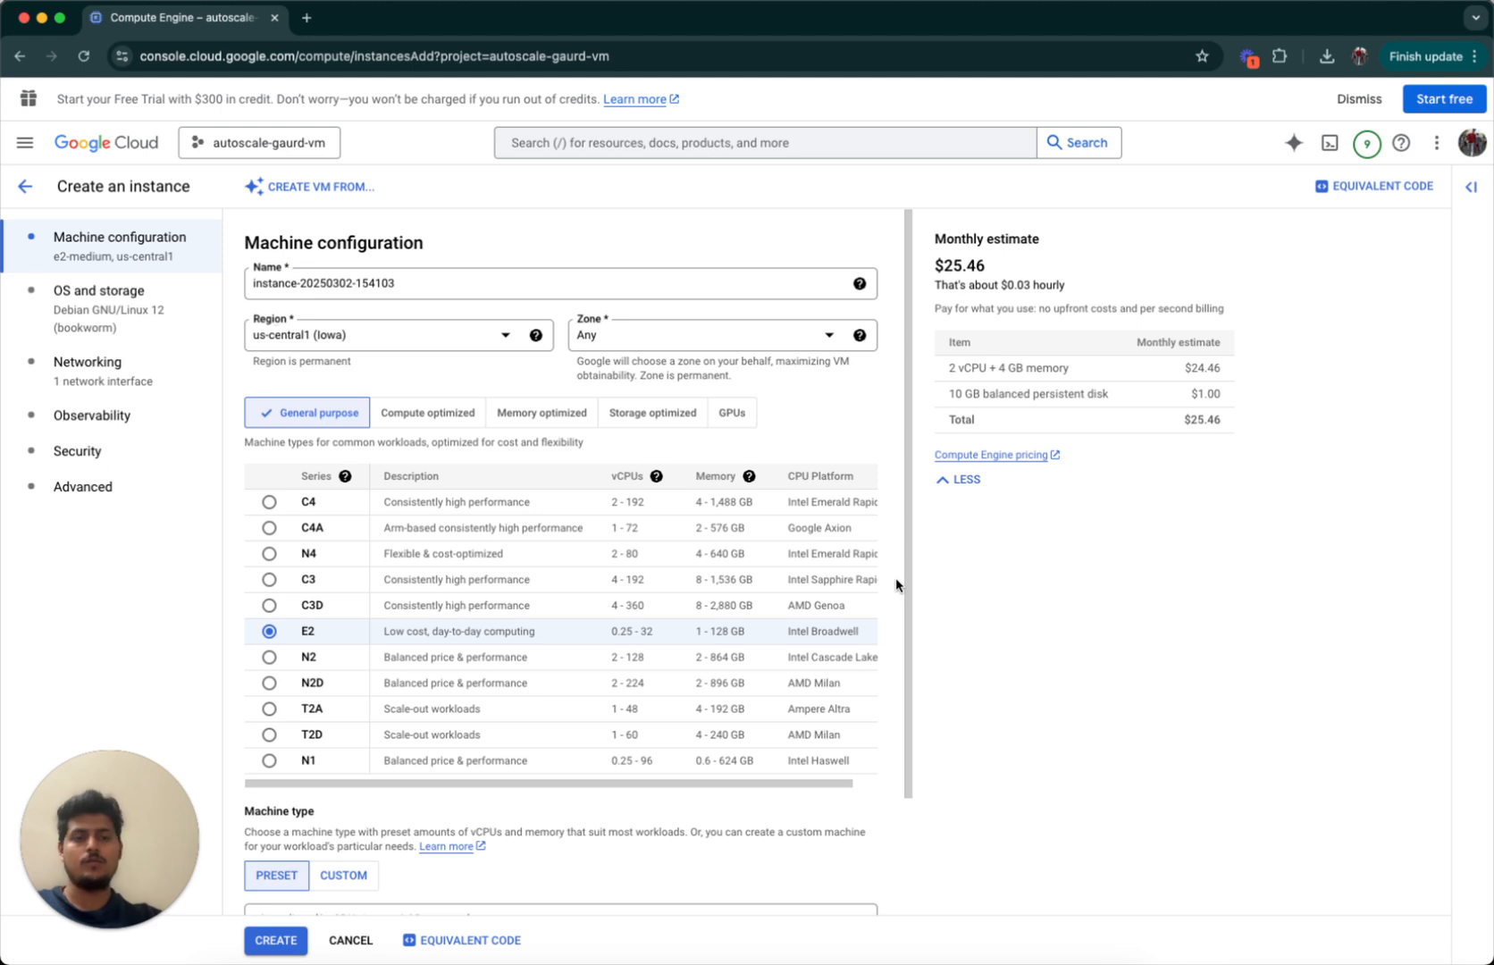
scroll(895, 578, down, 3)
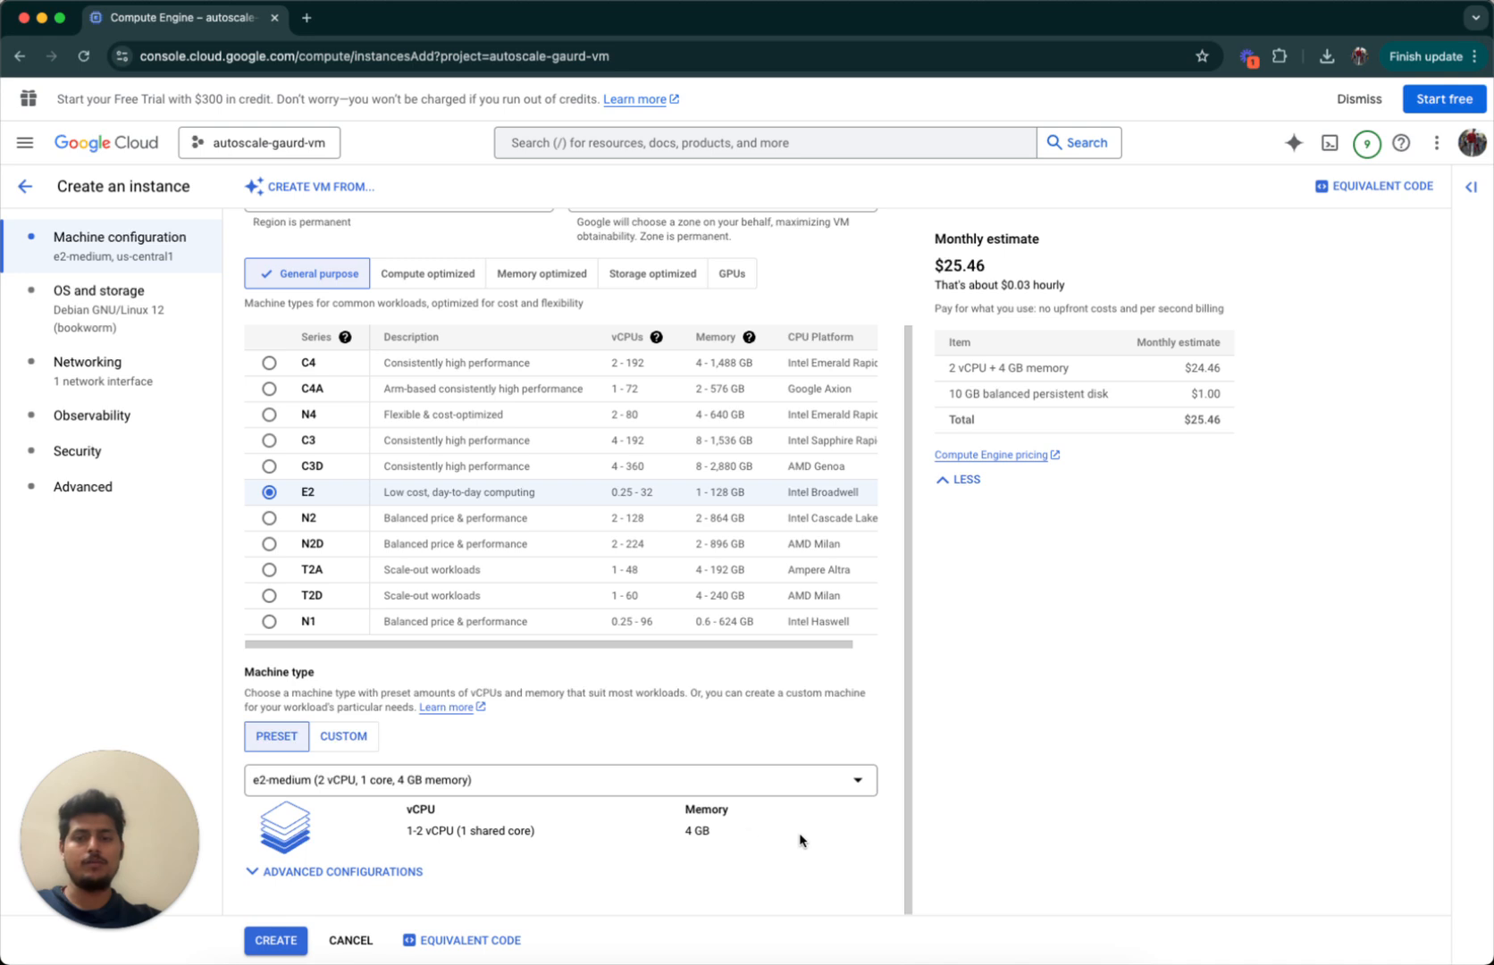
click(387, 871)
scroll(766, 857, down, 3)
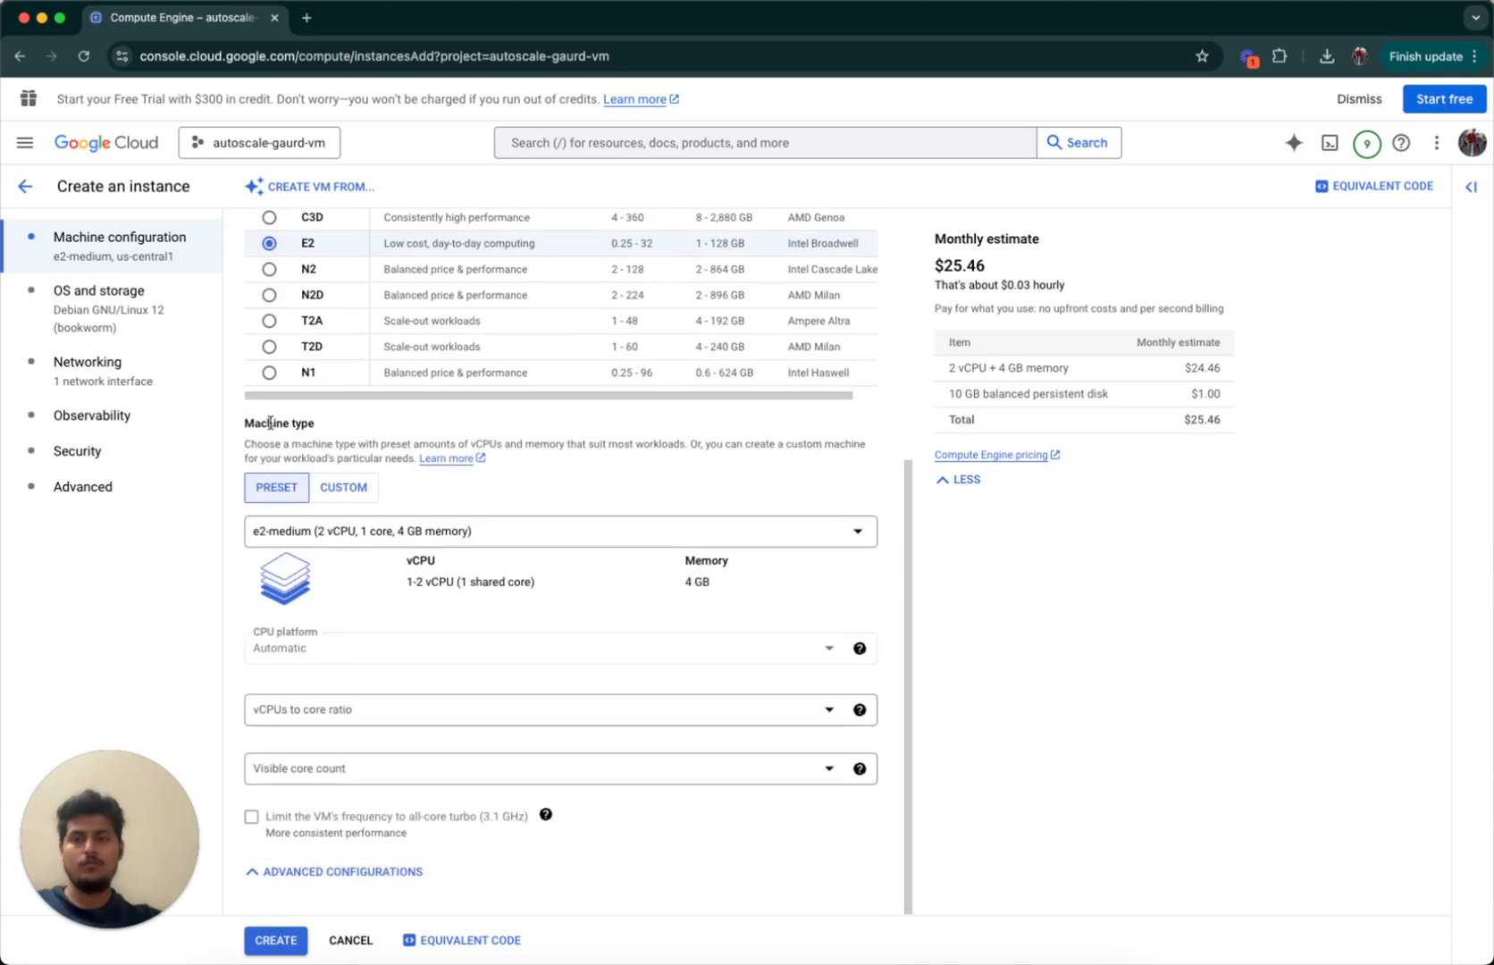
click(361, 487)
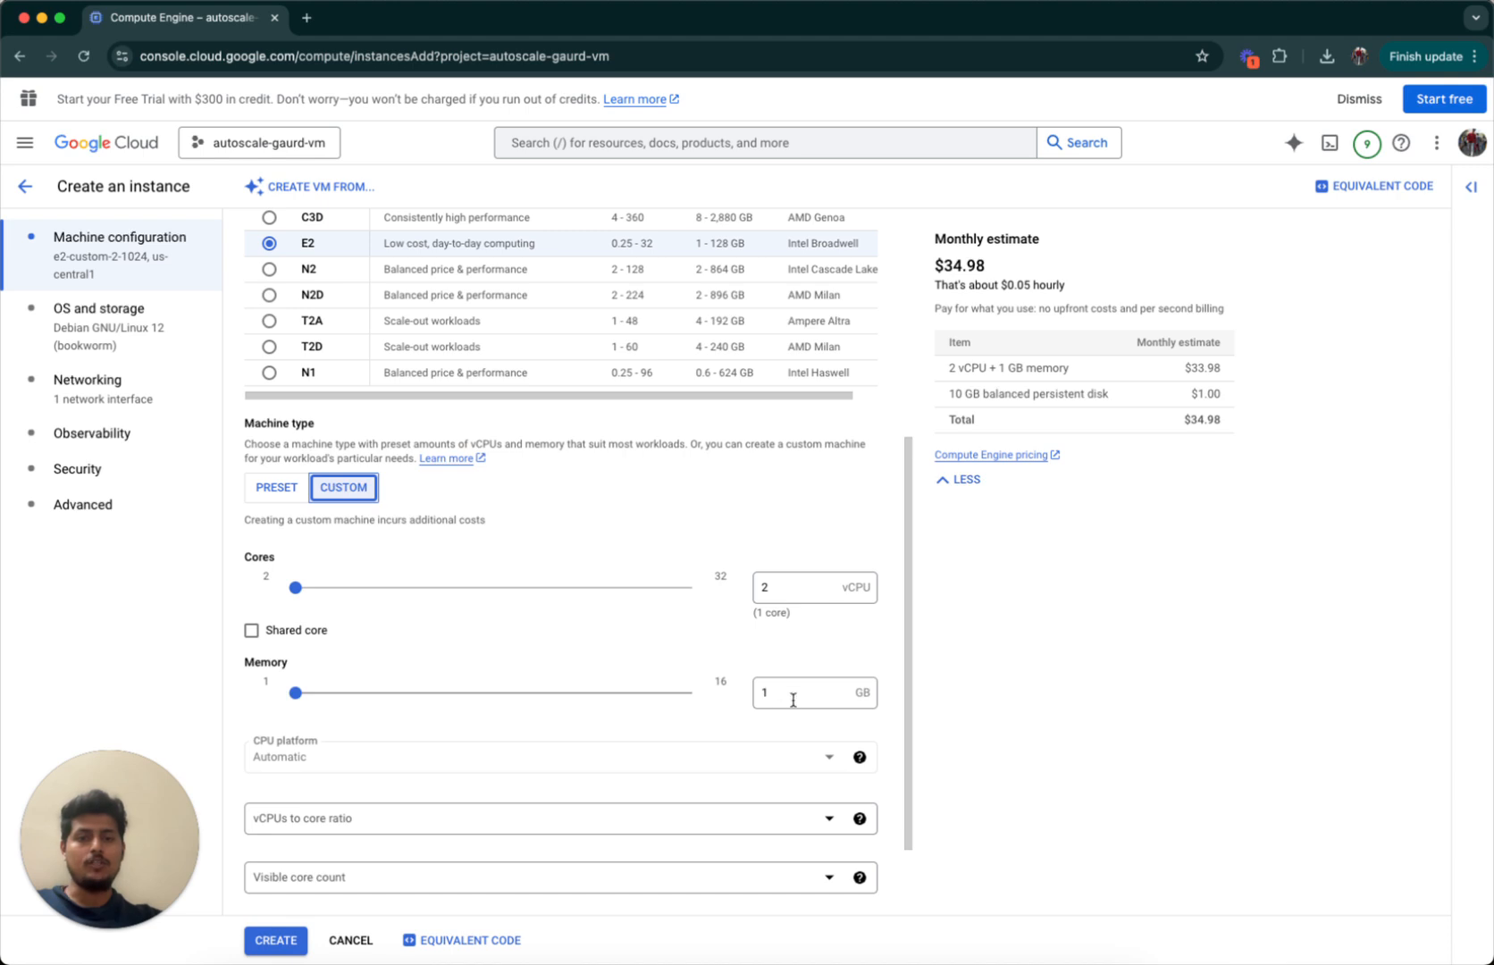
click(275, 487)
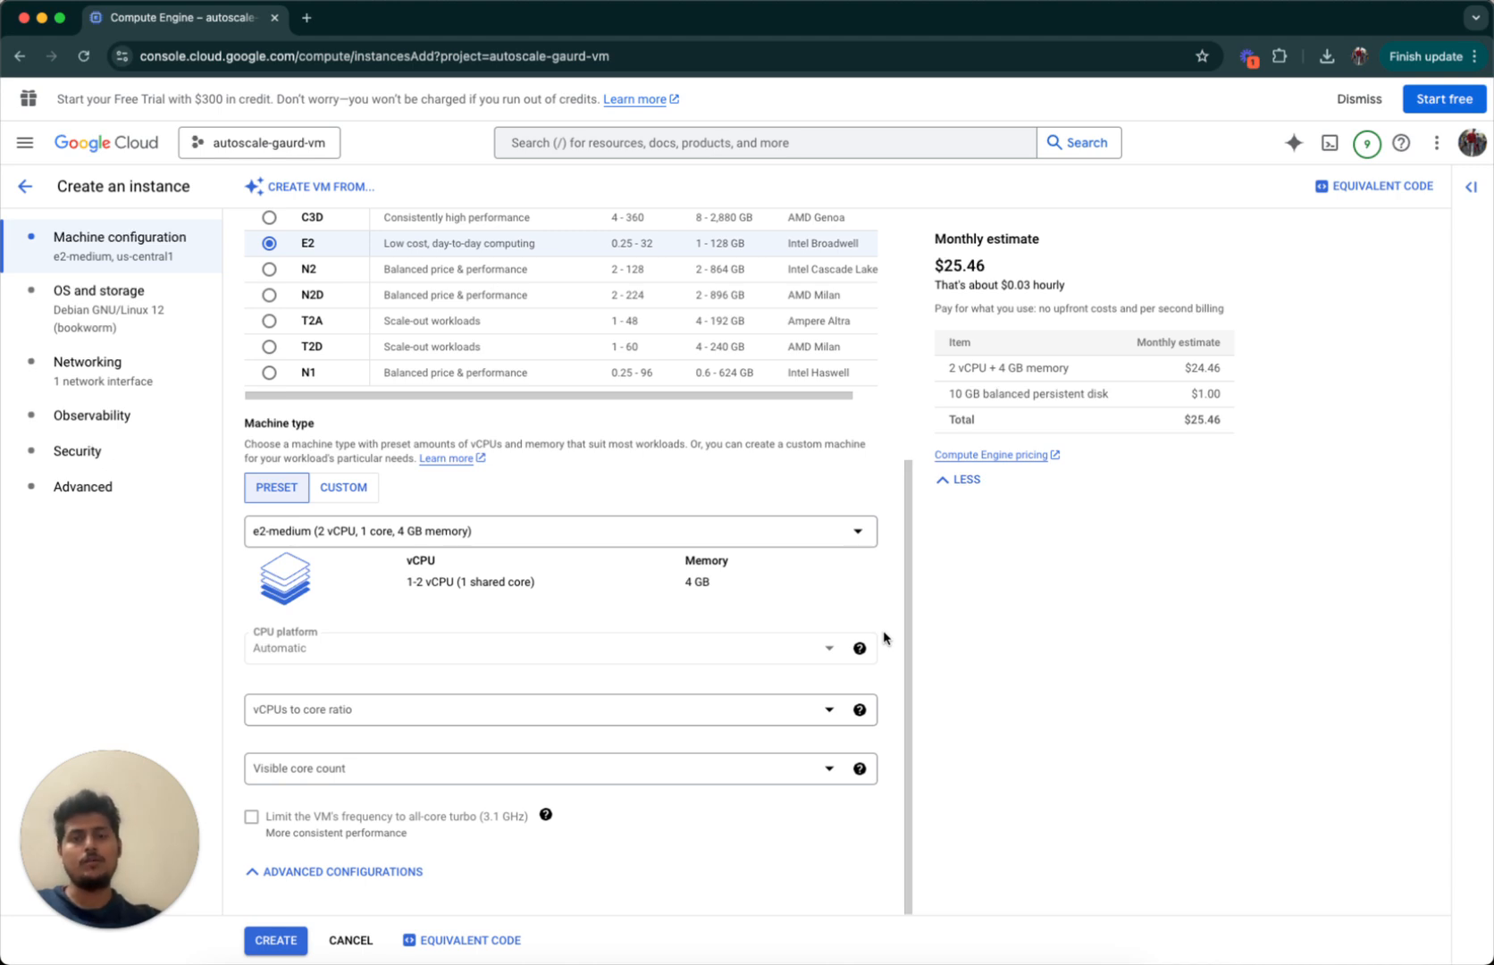
scroll(883, 636, up, 4)
scroll(883, 643, down, 4)
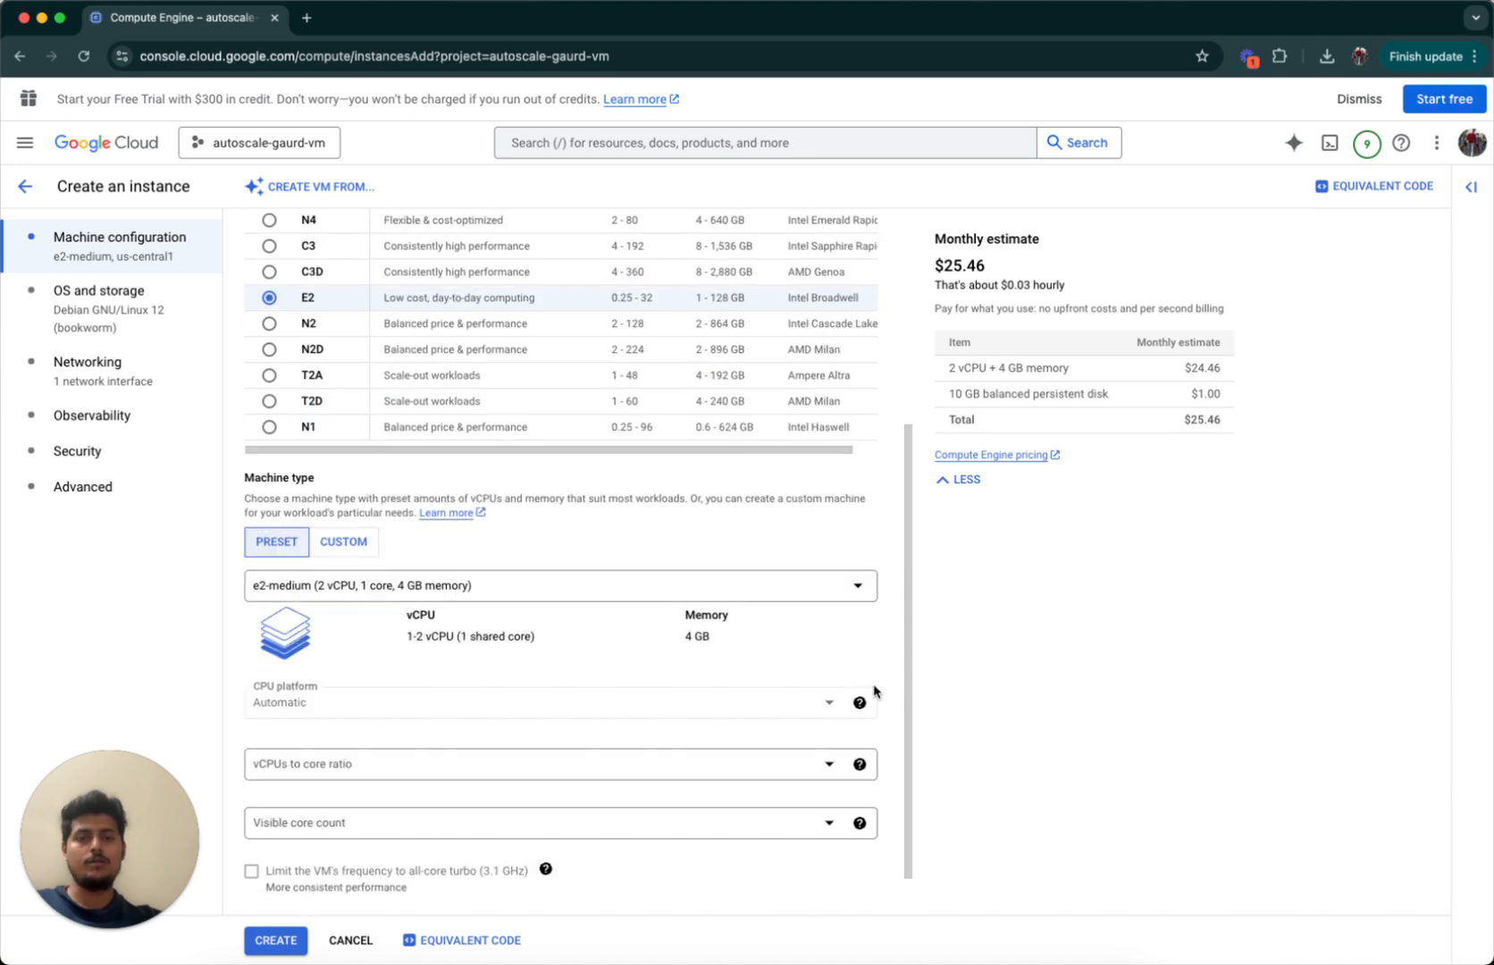
scroll(875, 691, up, 9)
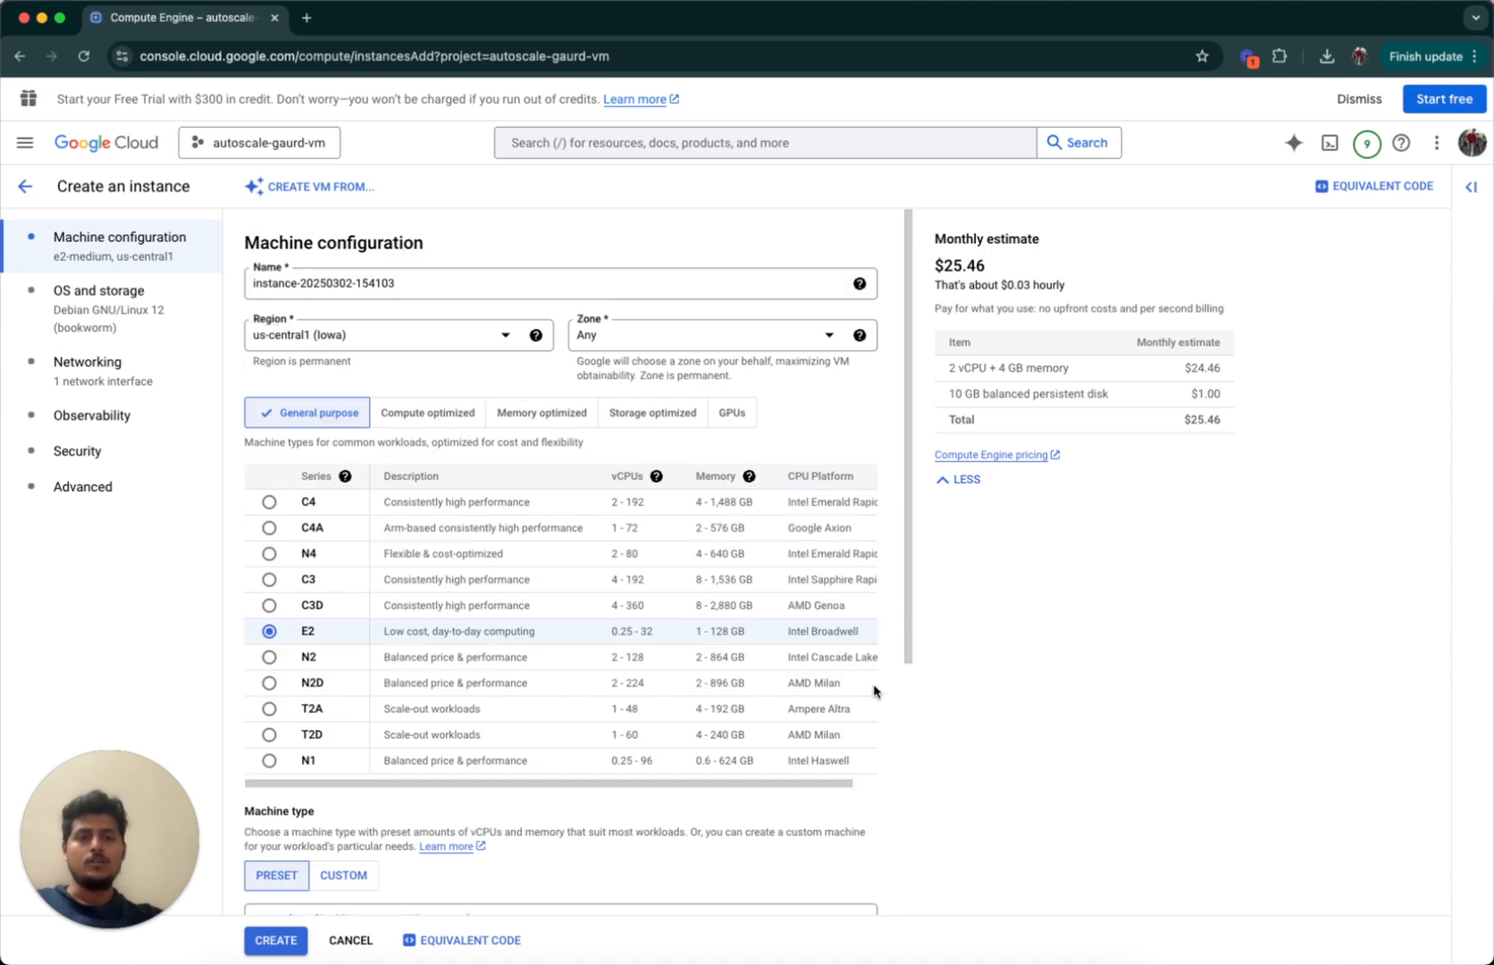
scroll(612, 520, down, 3)
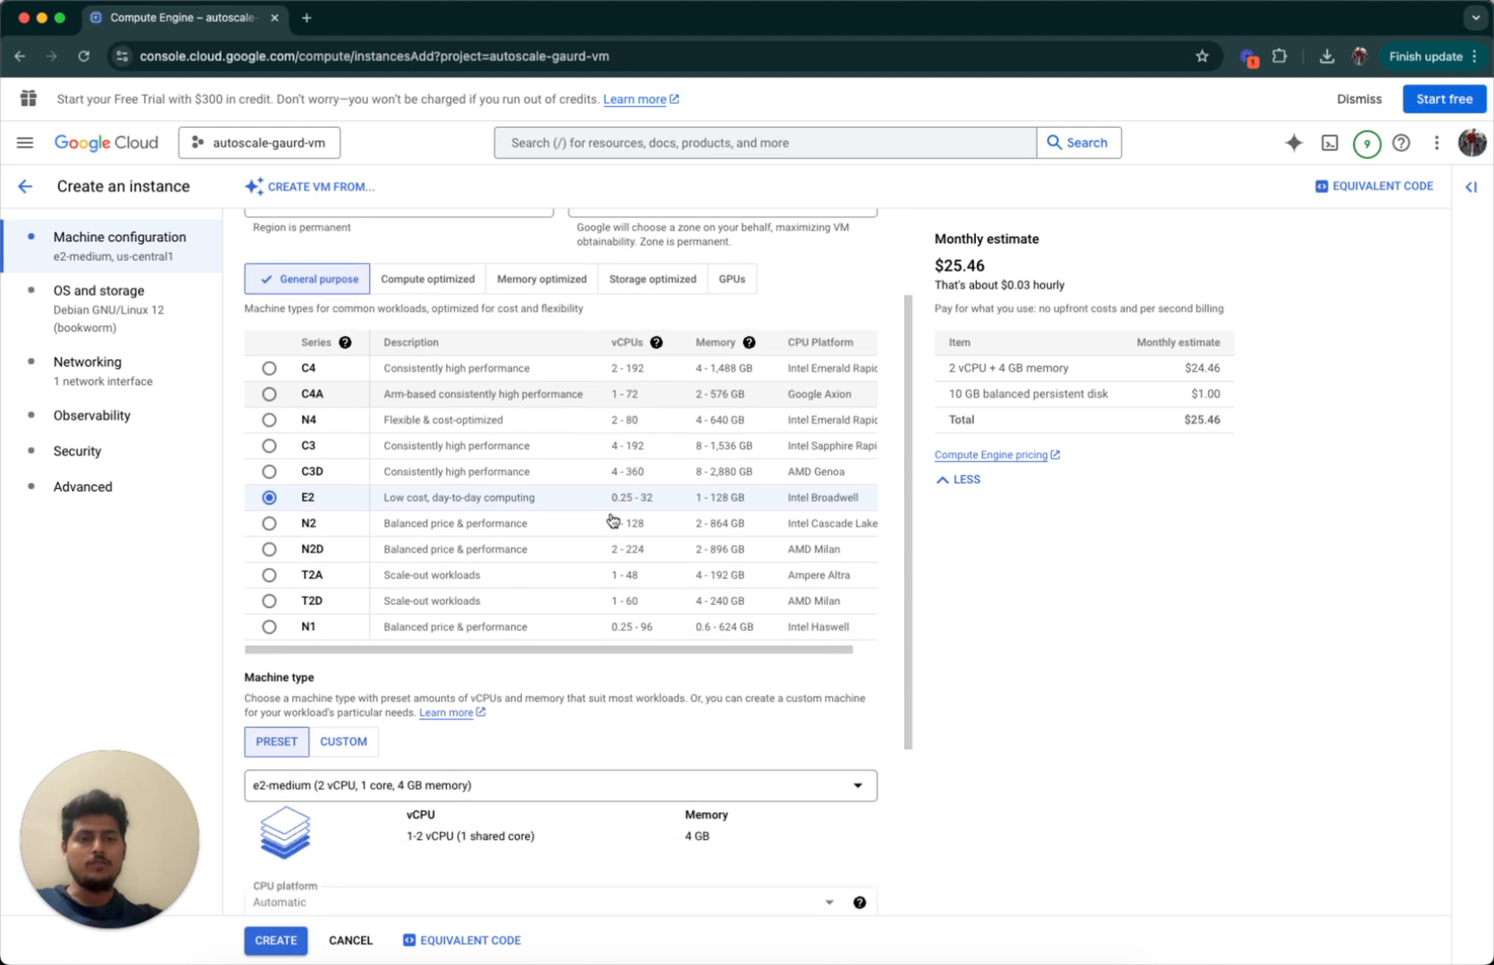
scroll(612, 523, up, 3)
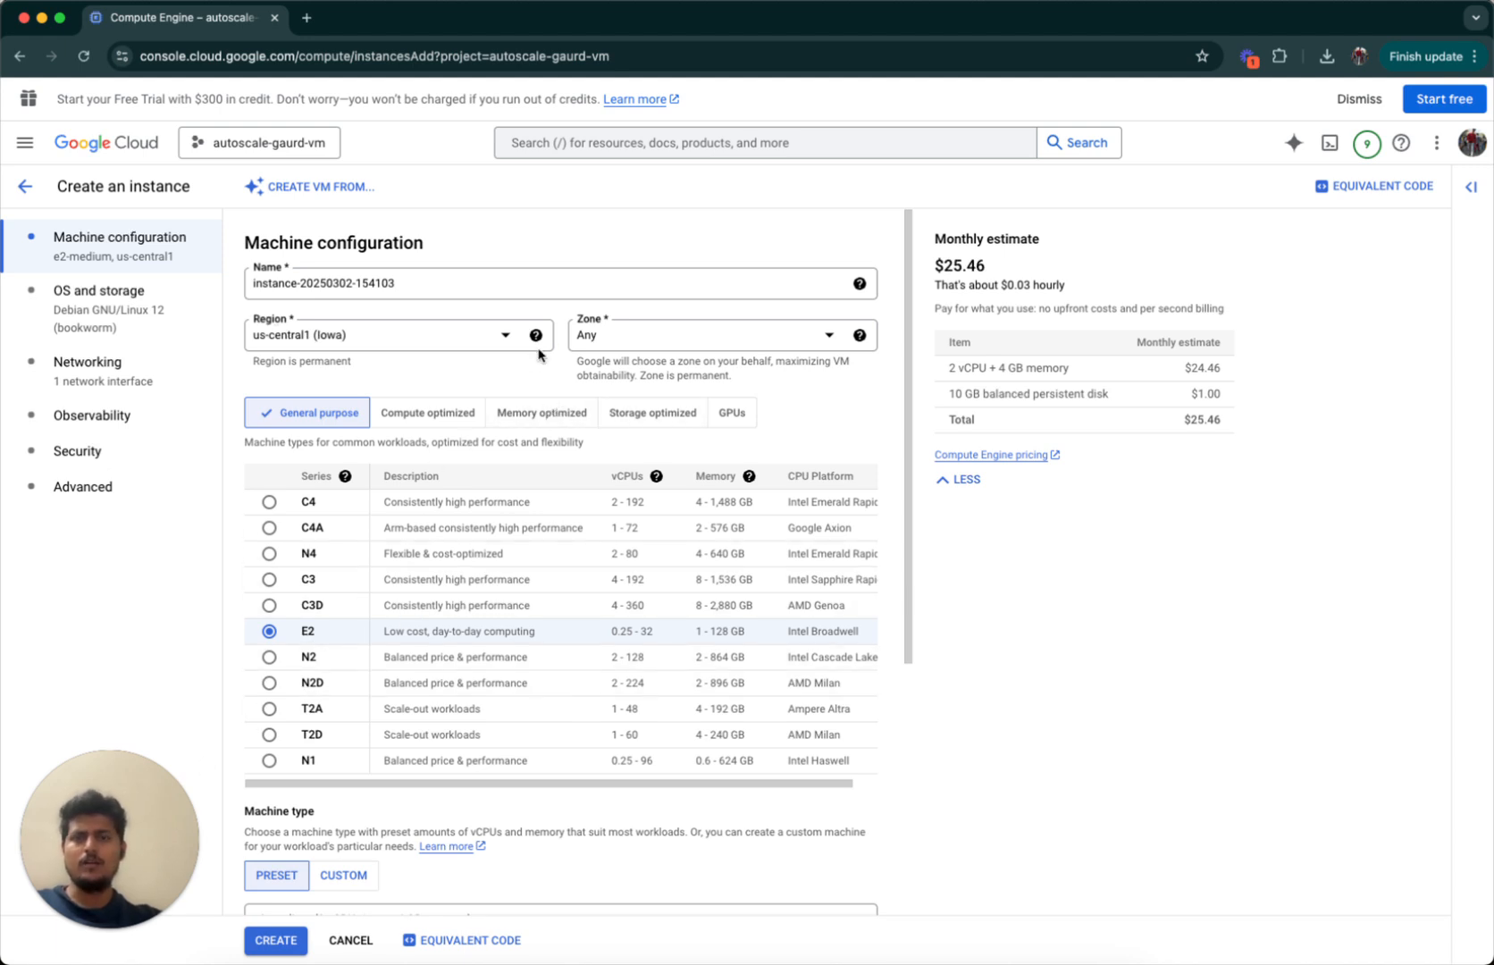
click(505, 335)
click(382, 525)
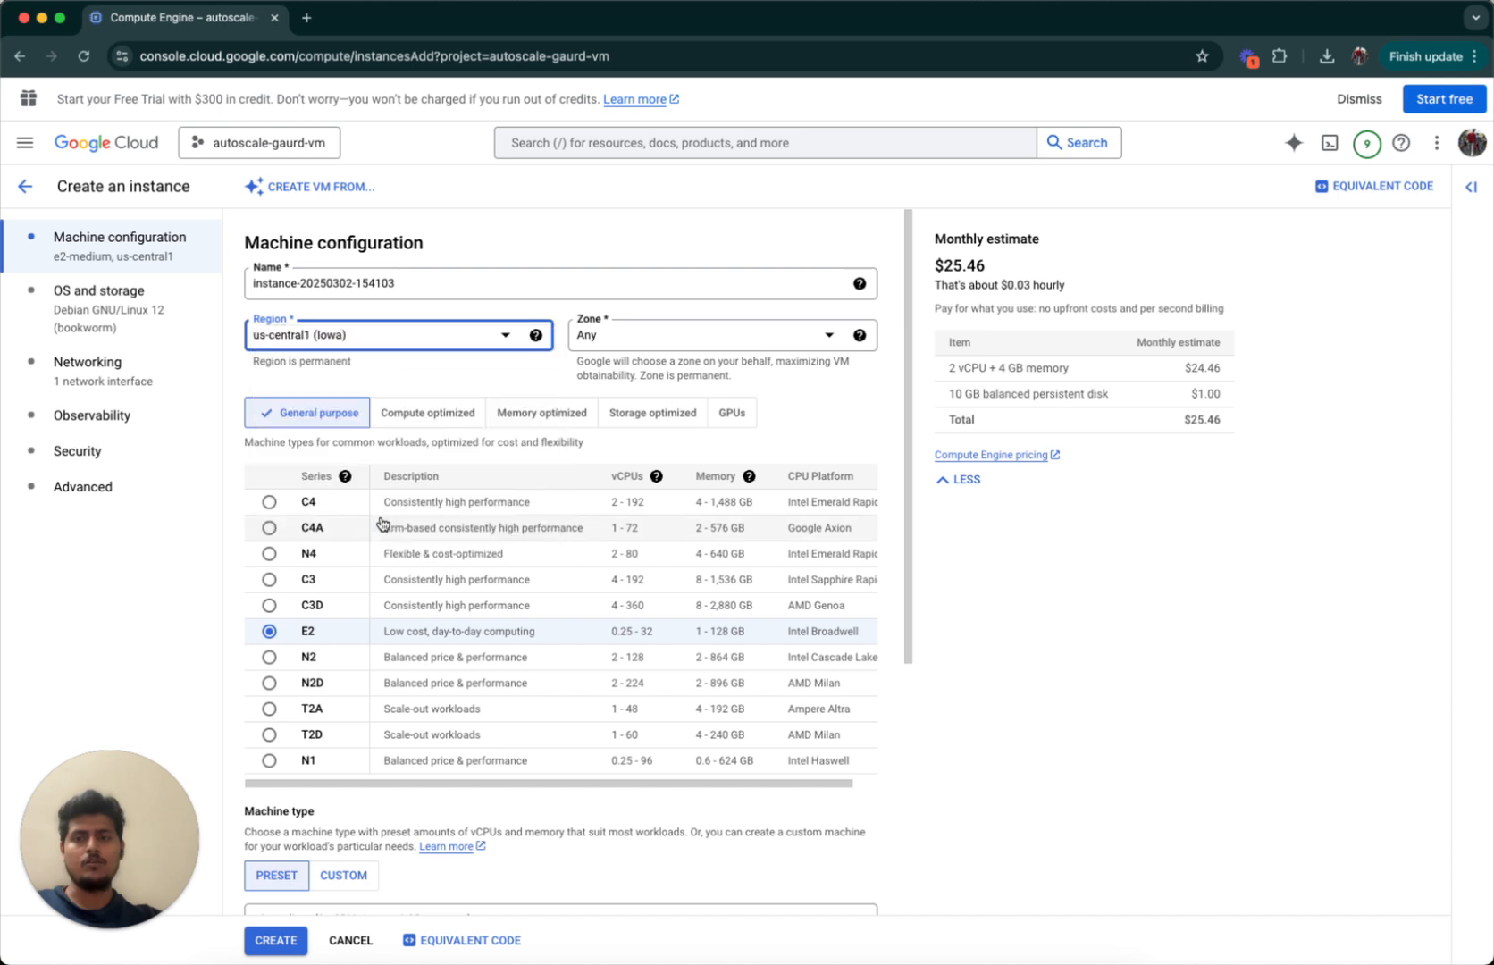
click(507, 336)
click(496, 315)
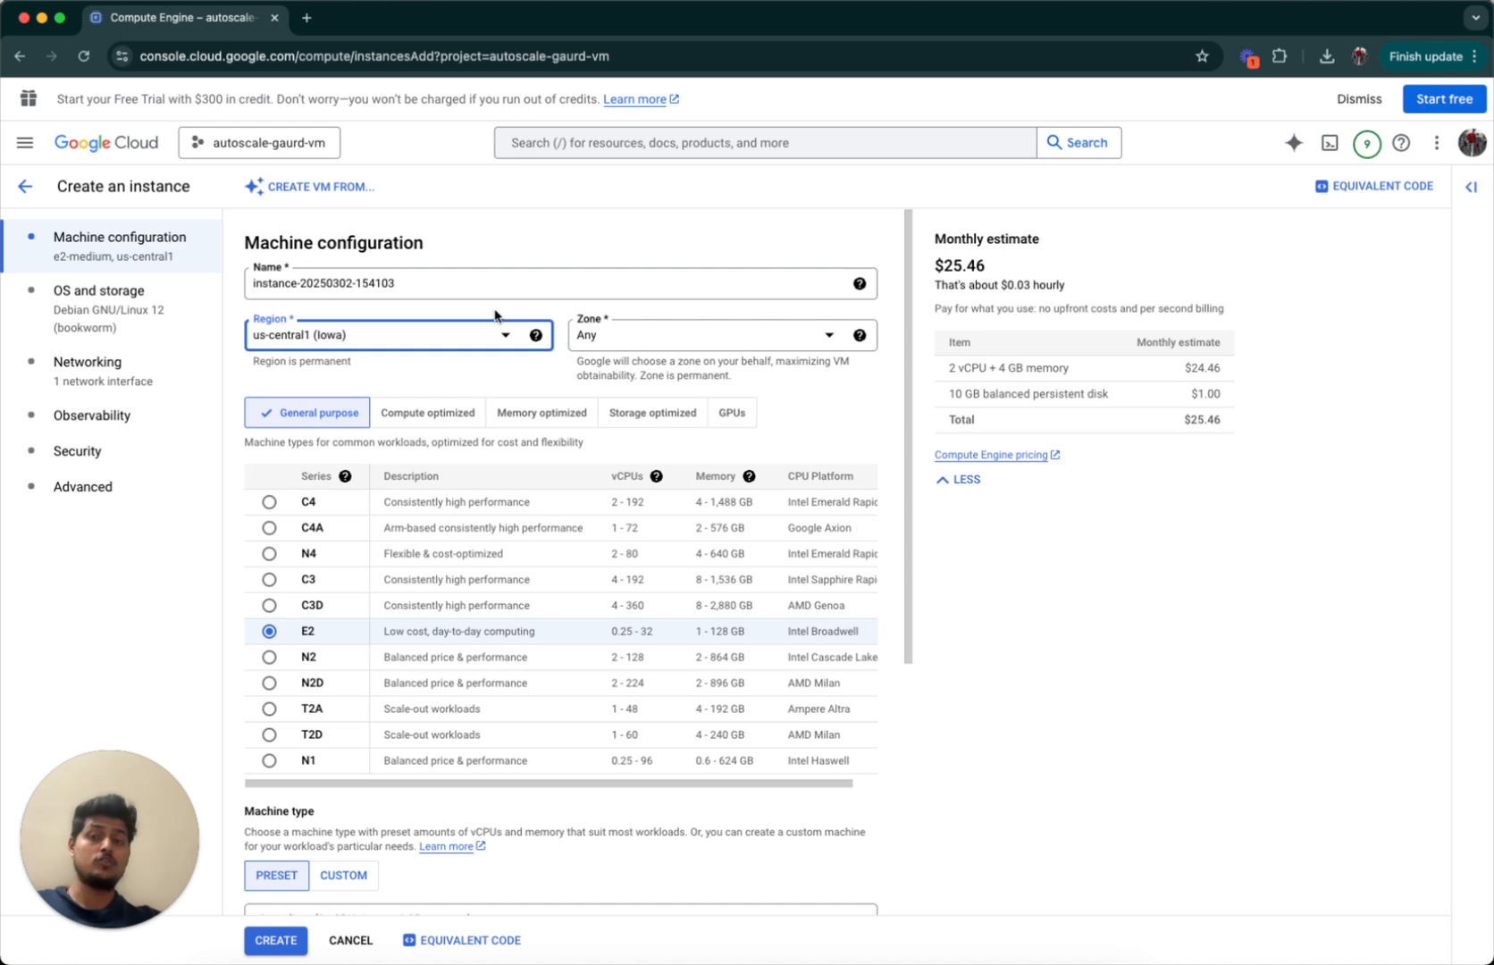
click(507, 337)
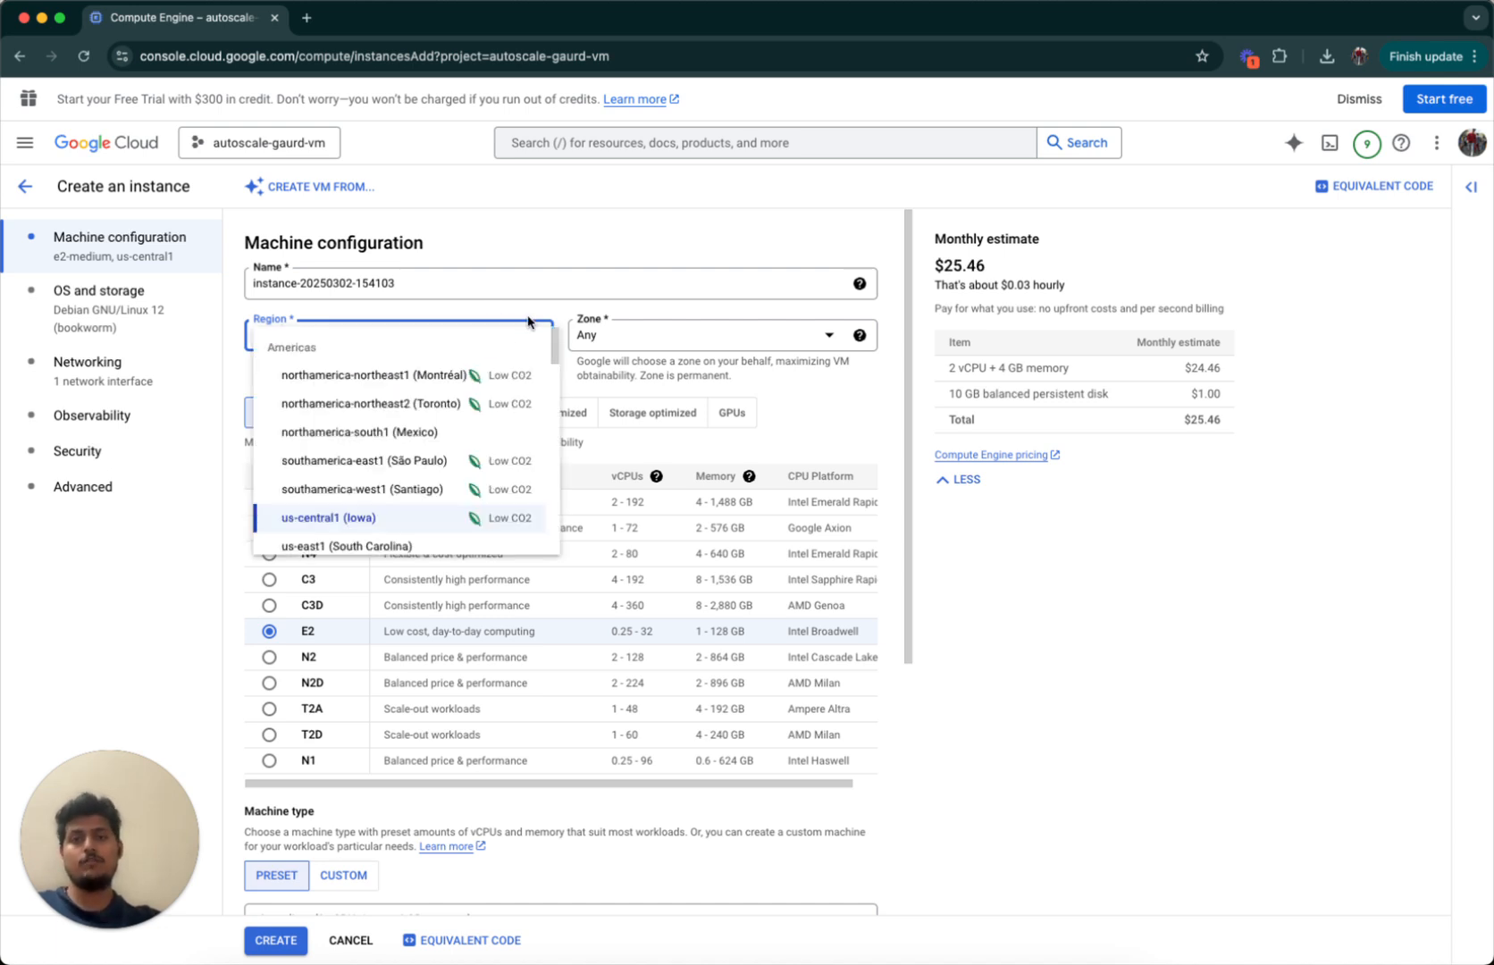
click(528, 321)
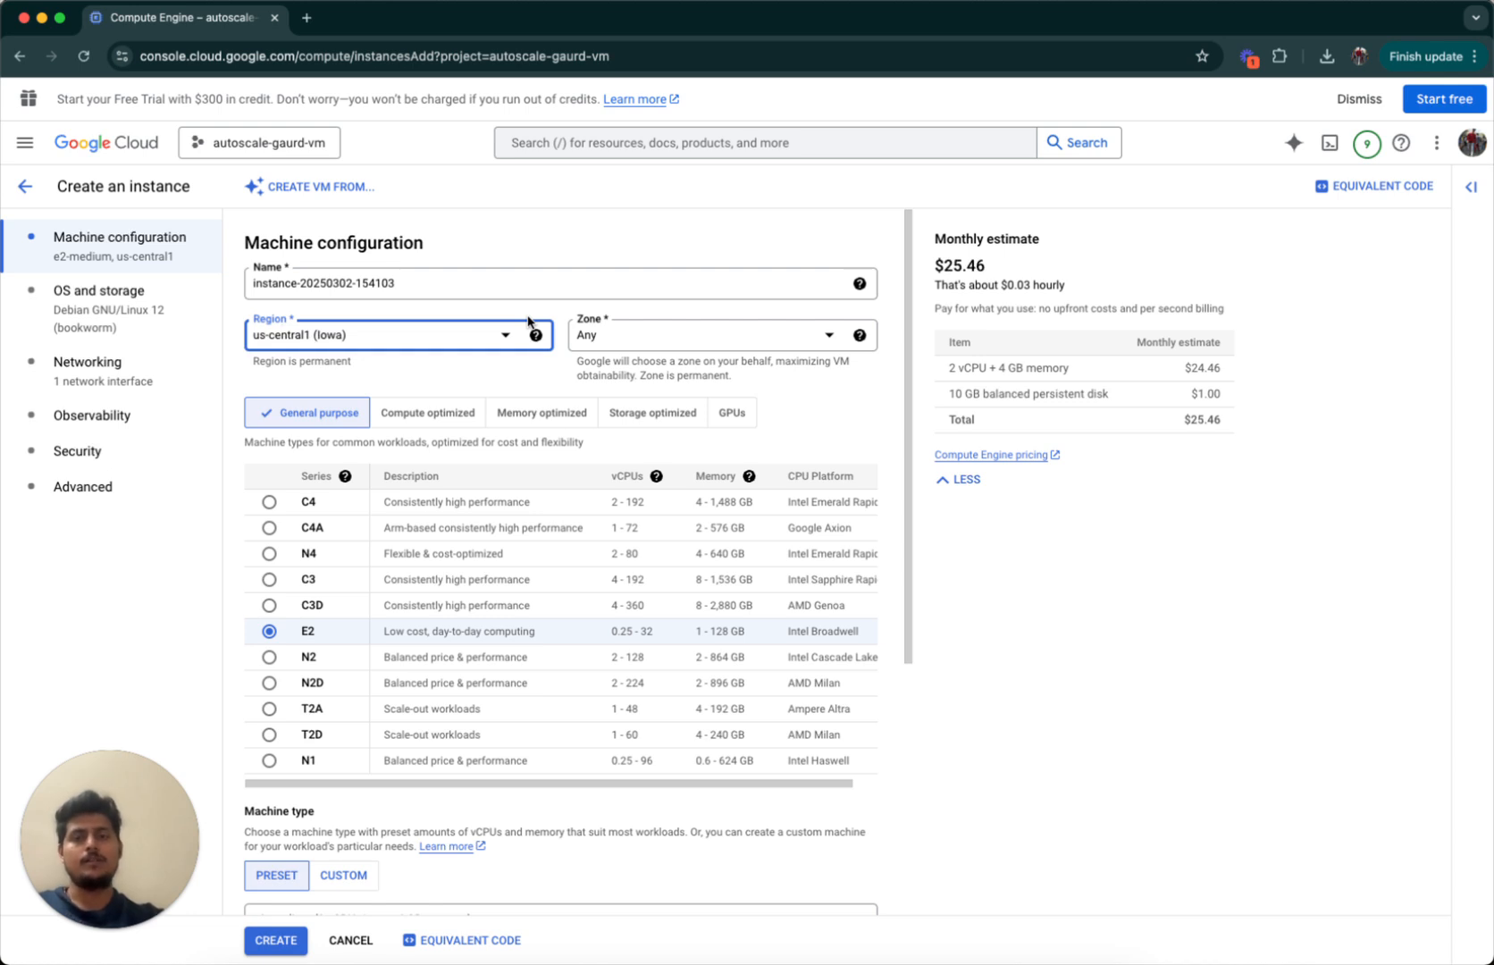
click(653, 331)
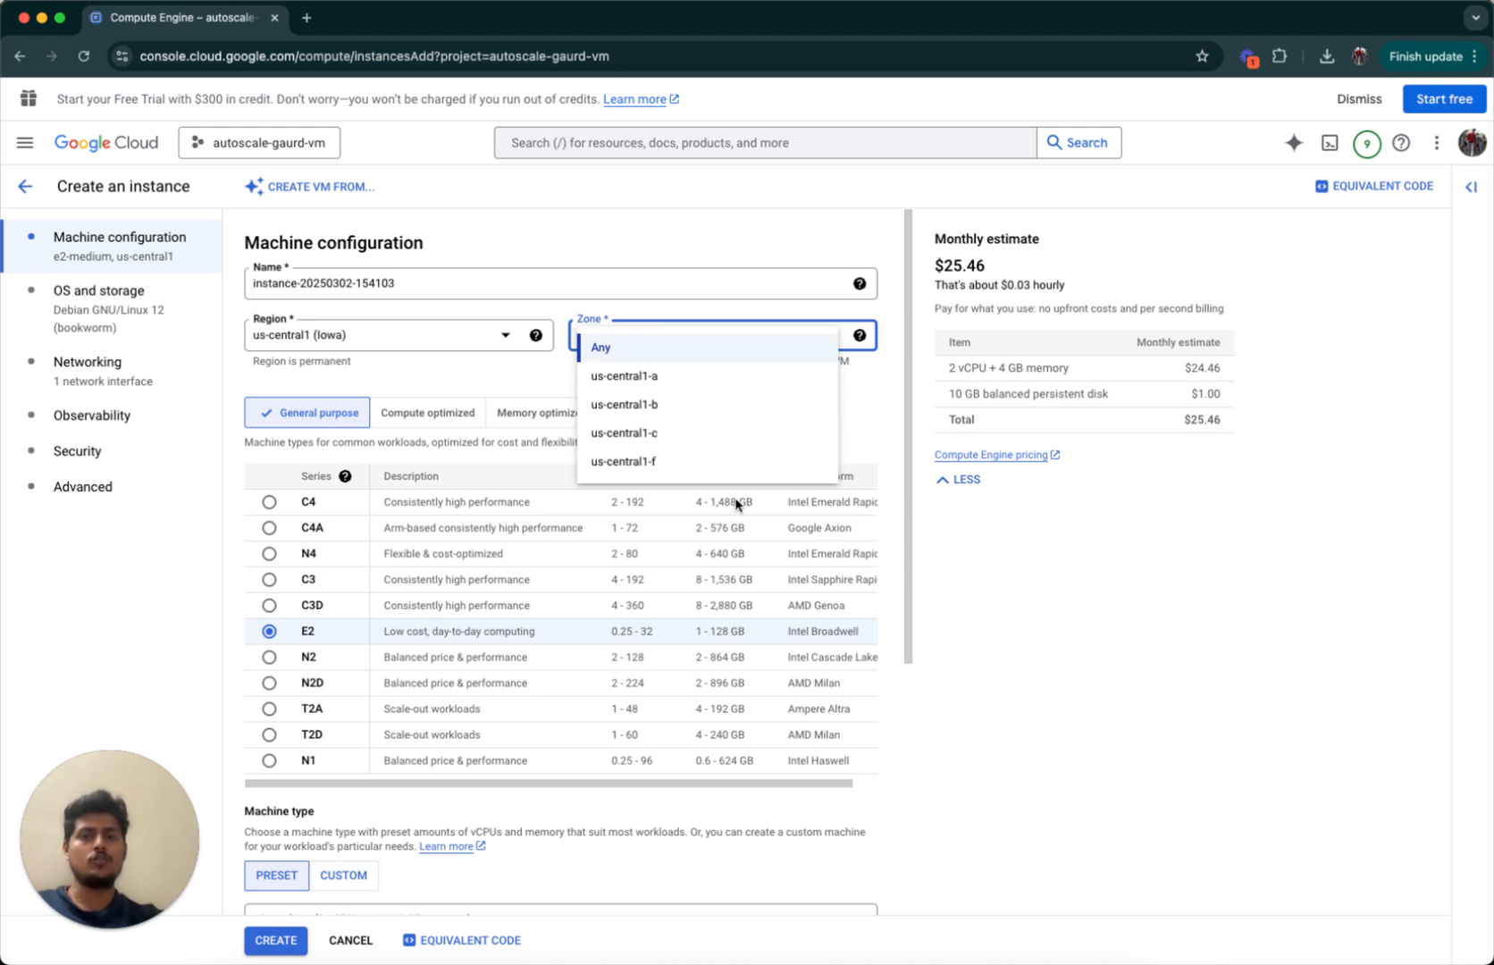
click(818, 354)
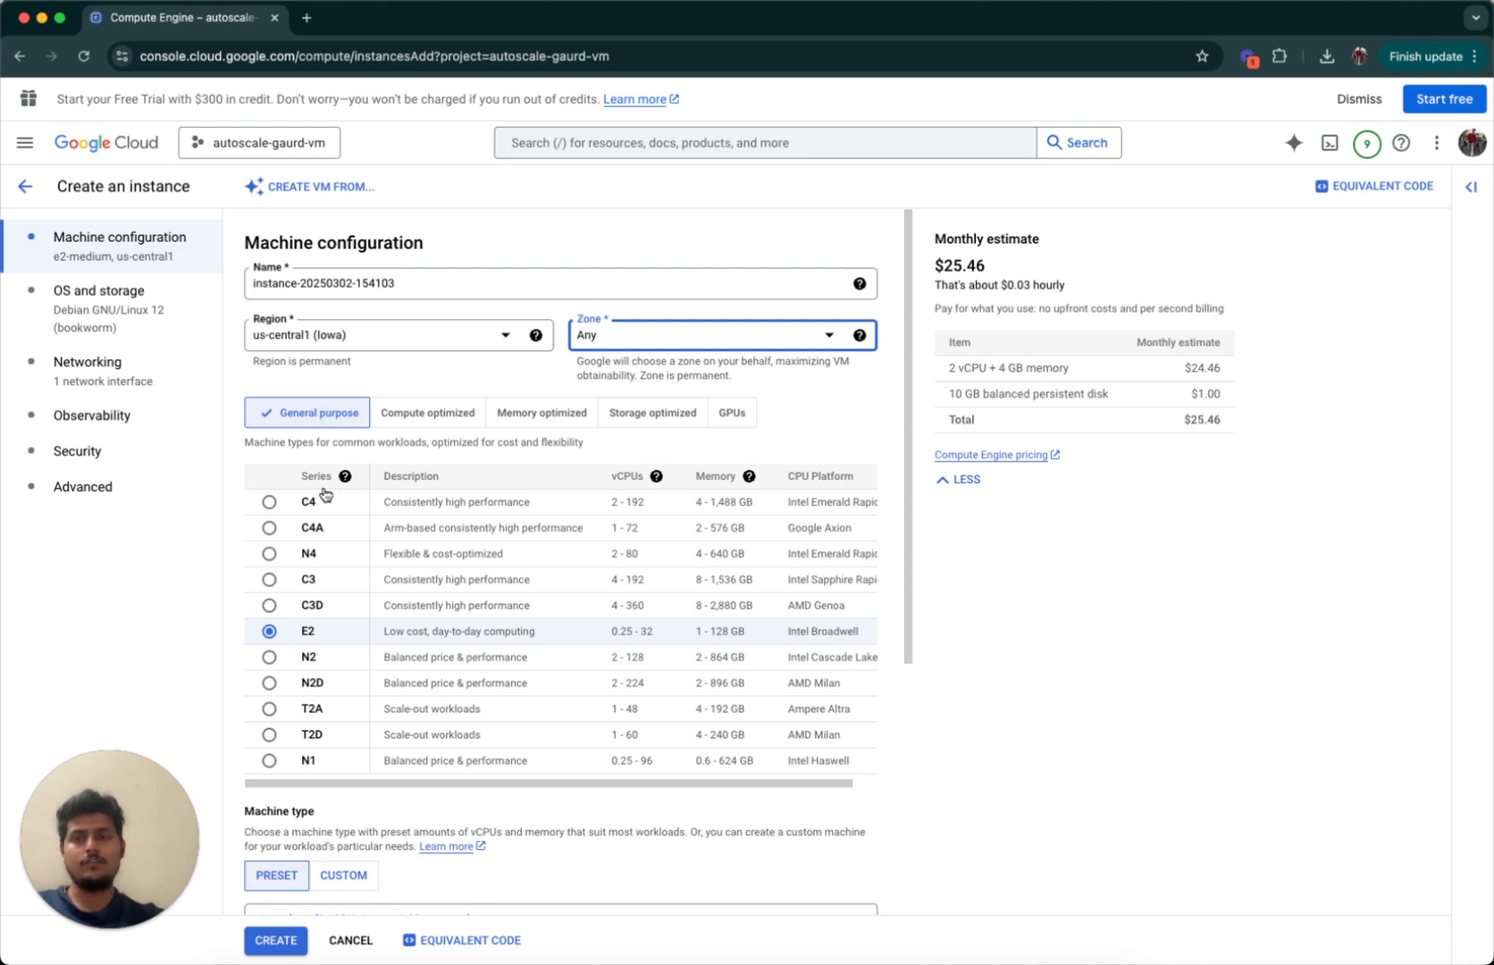
click(450, 421)
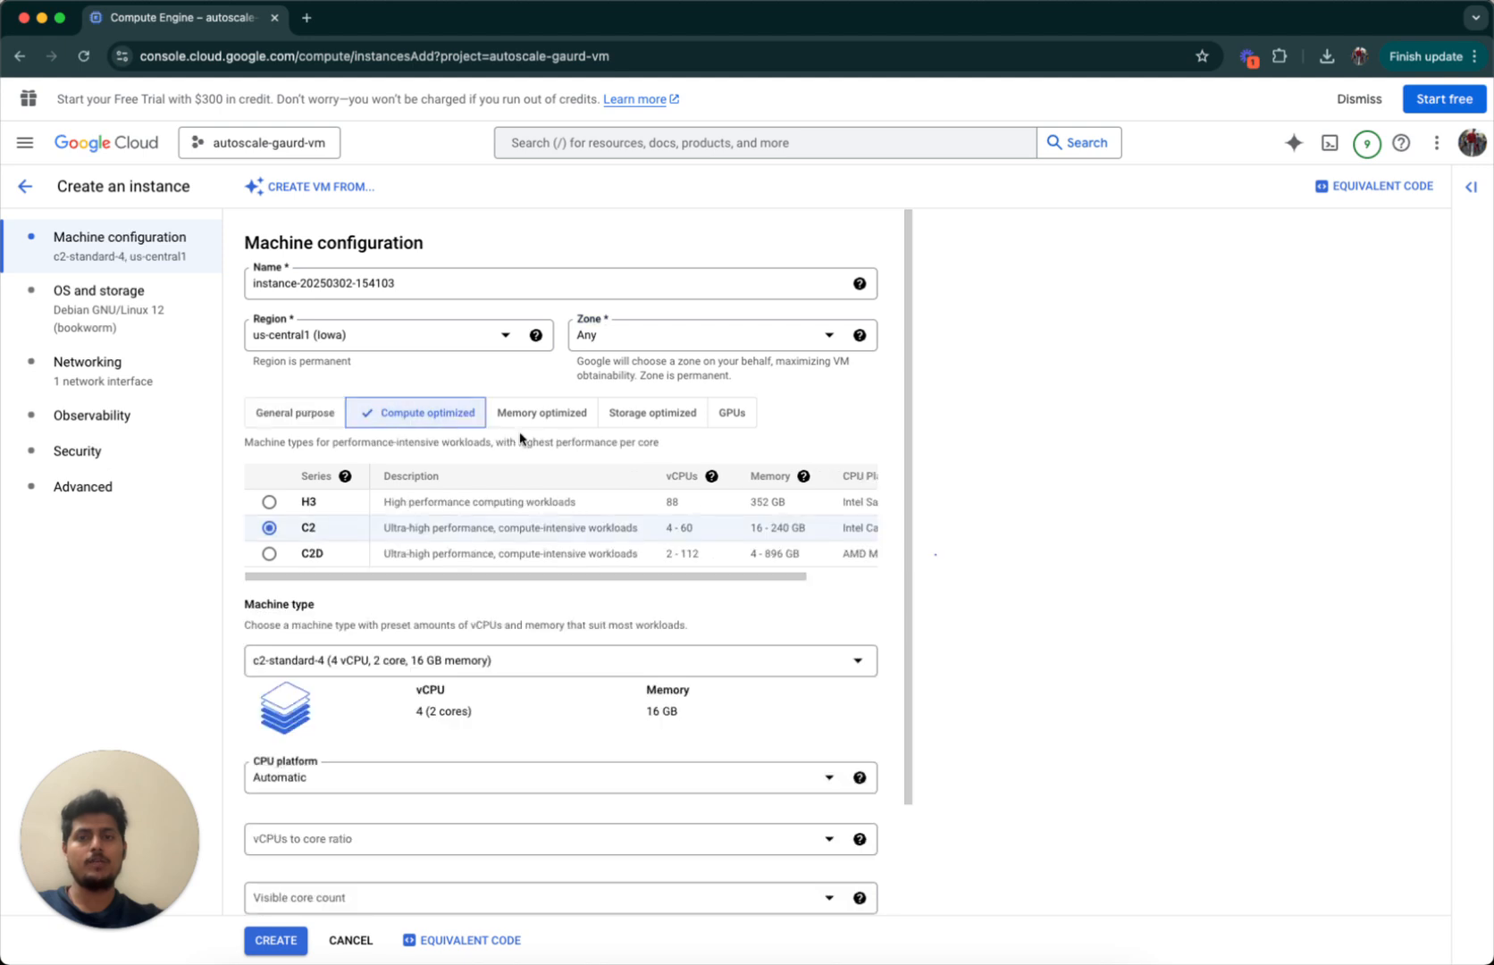
click(534, 427)
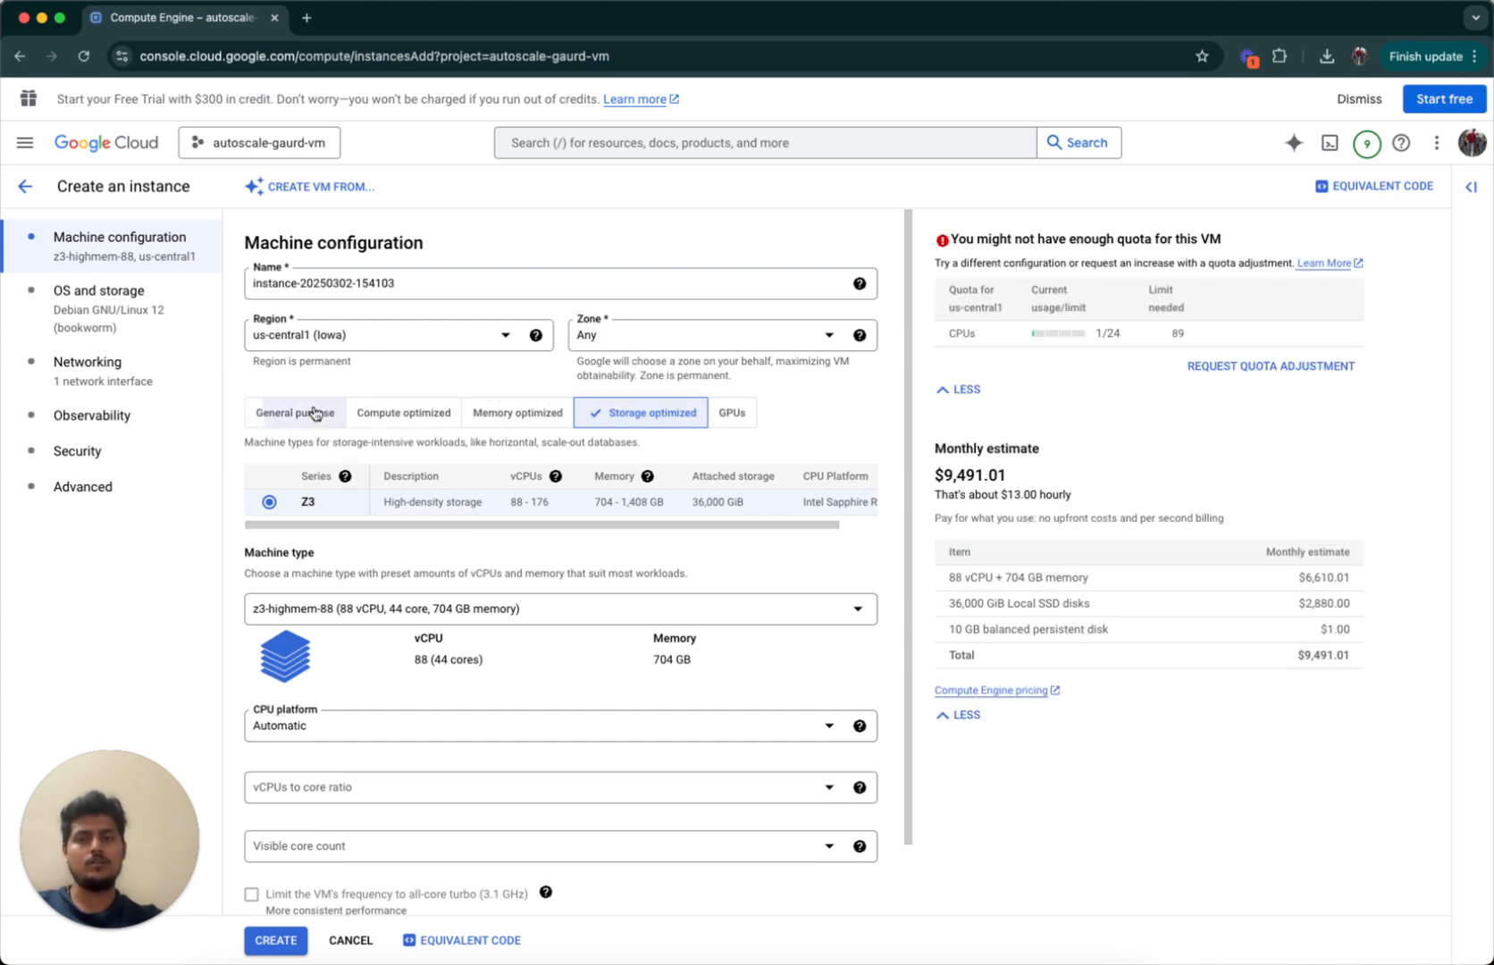
click(314, 412)
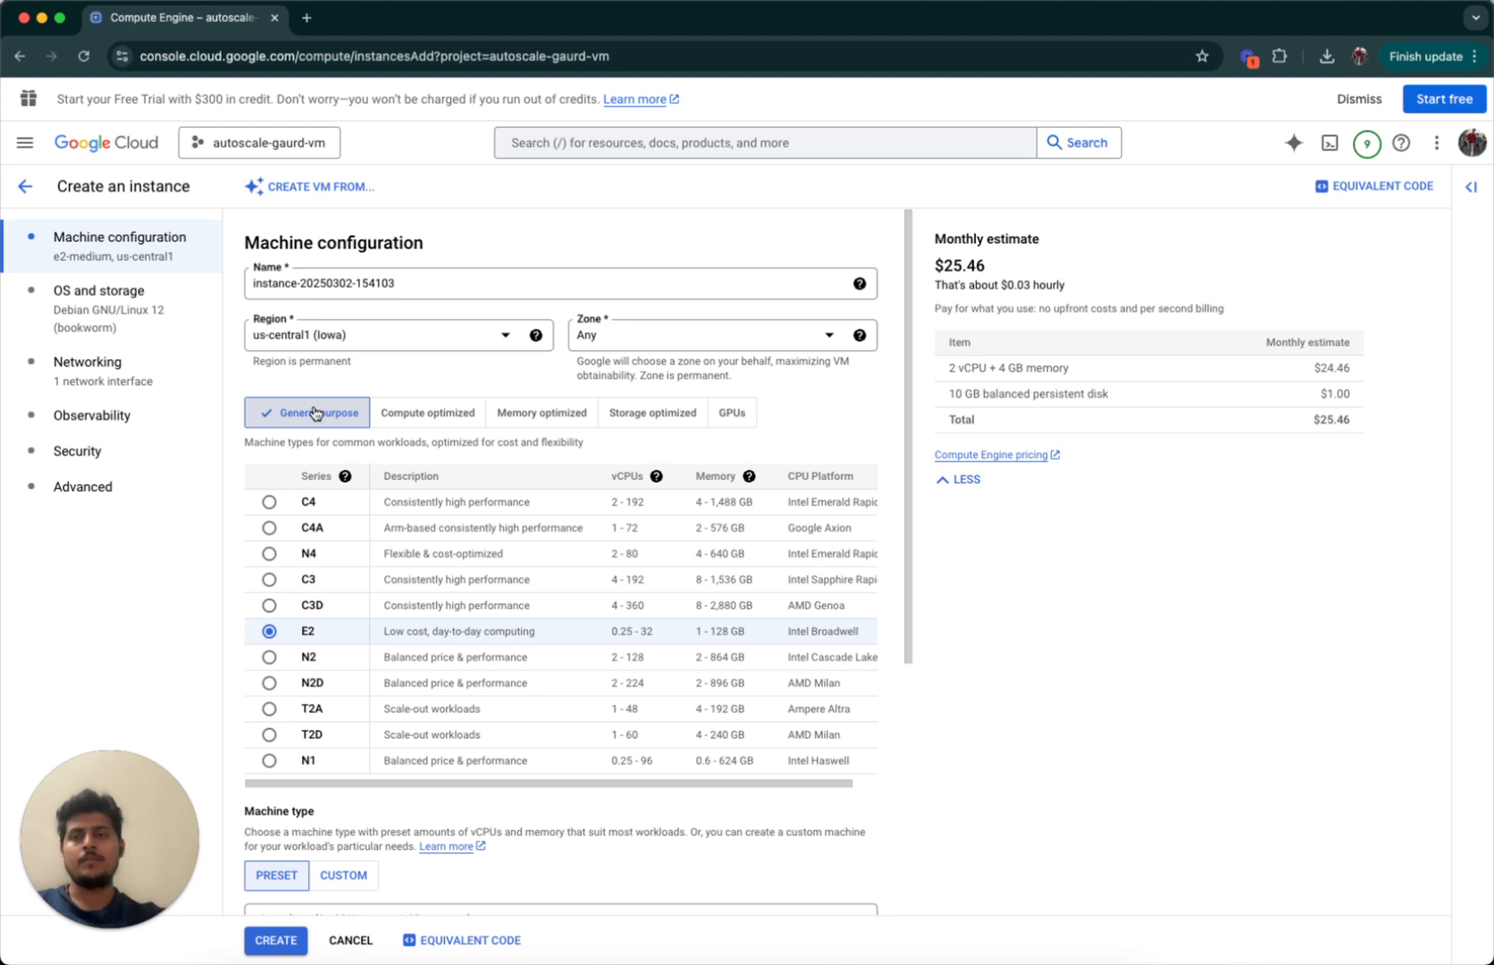
click(269, 281)
double_click(270, 283)
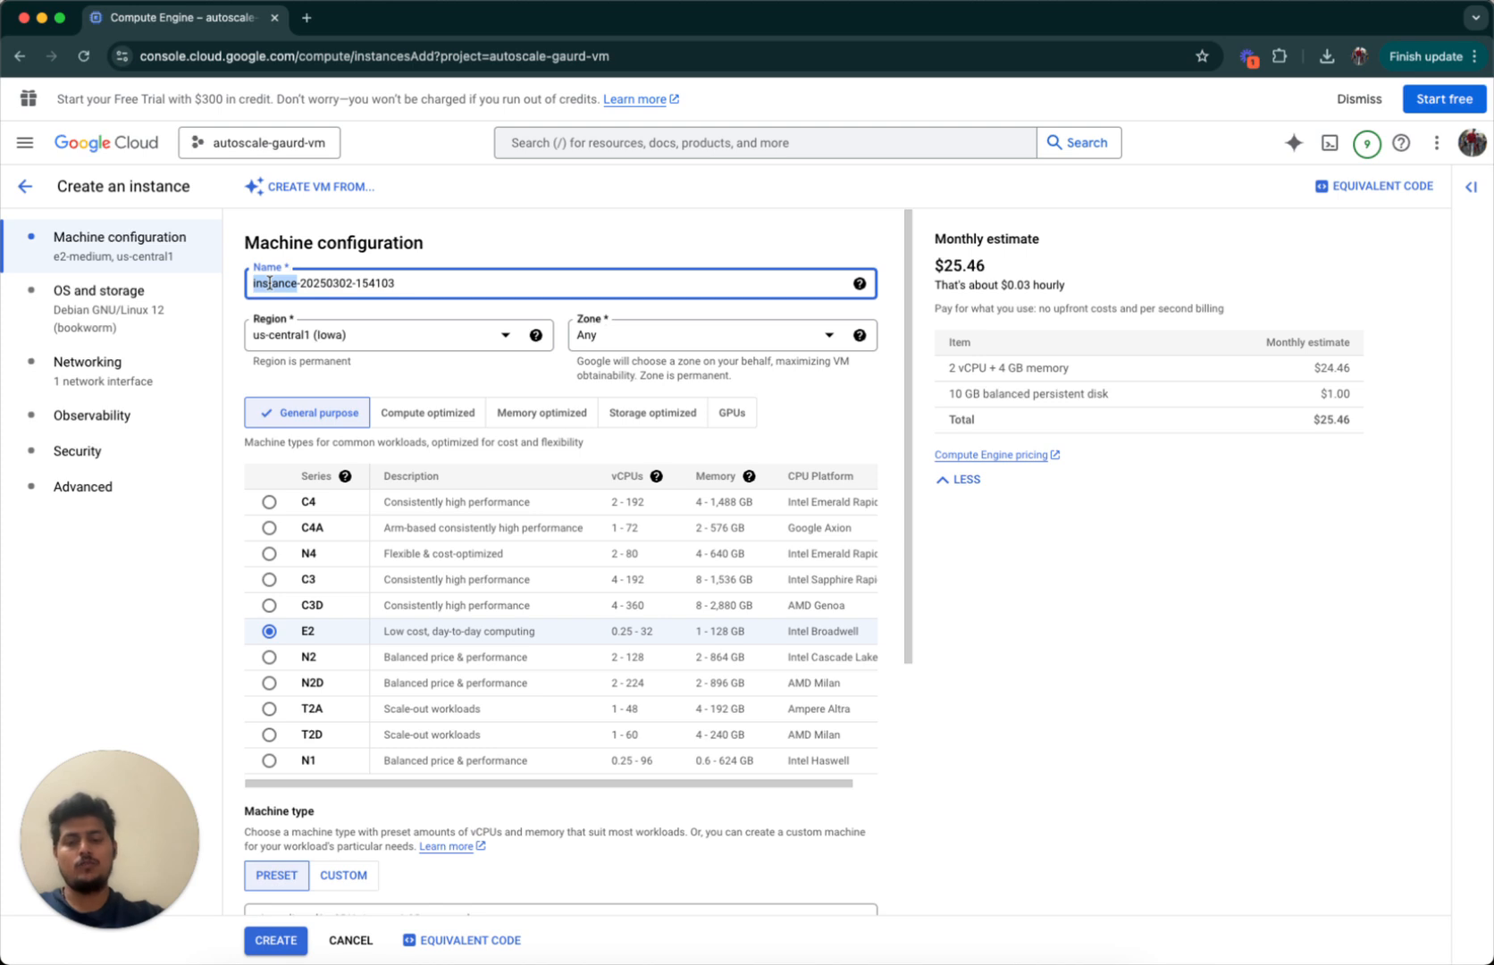
text(vm)
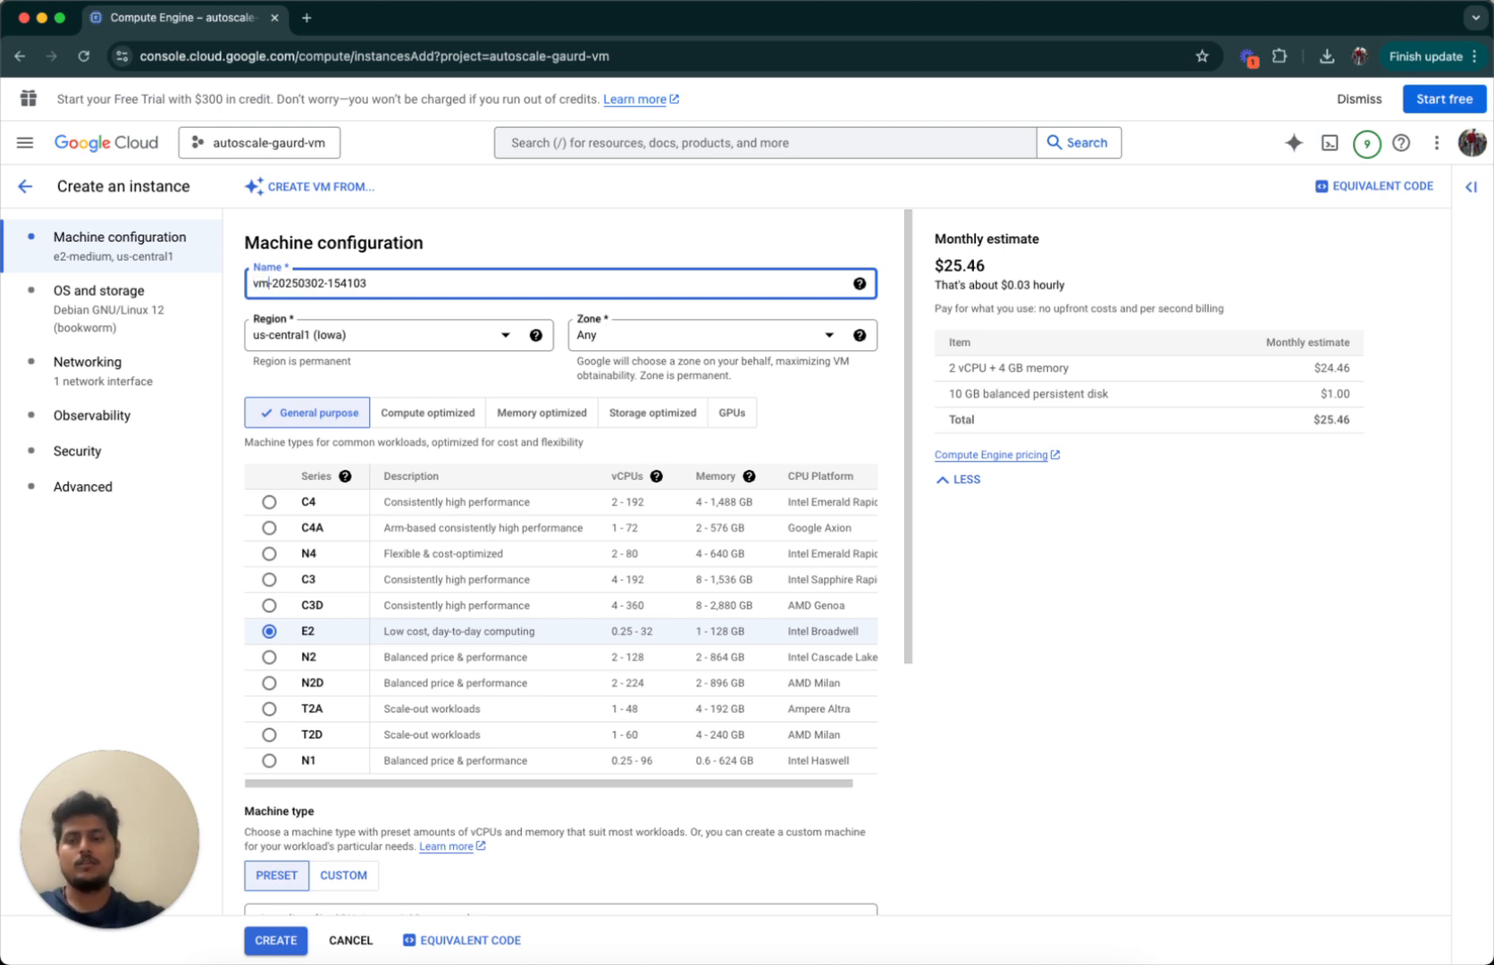
text(1)
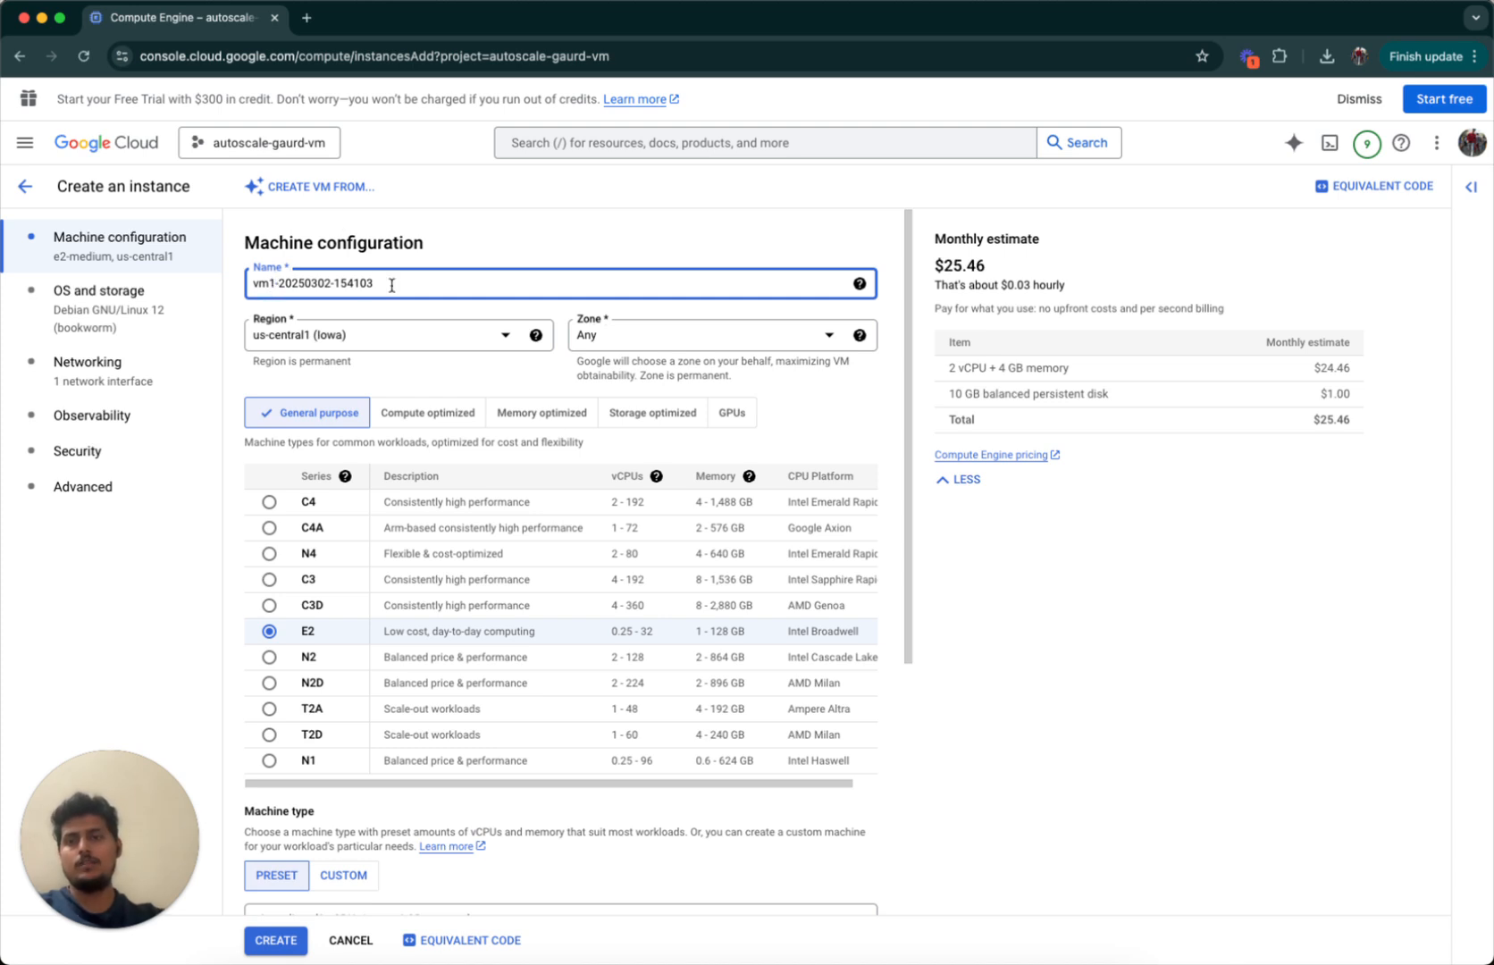
text(-instance)
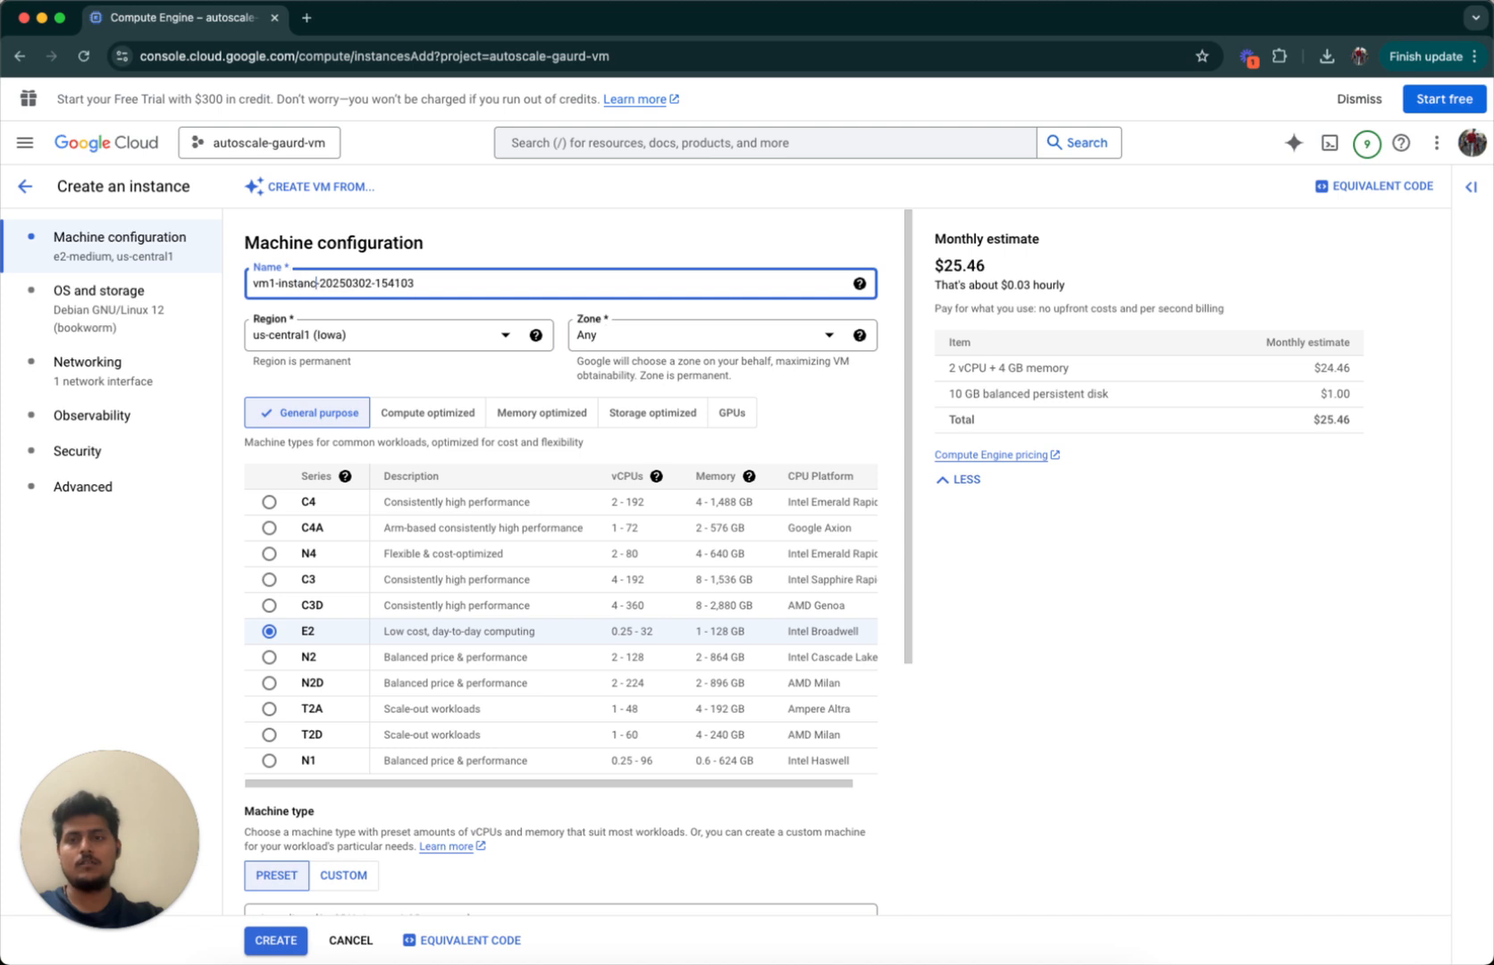
key(alt+BackSpace)
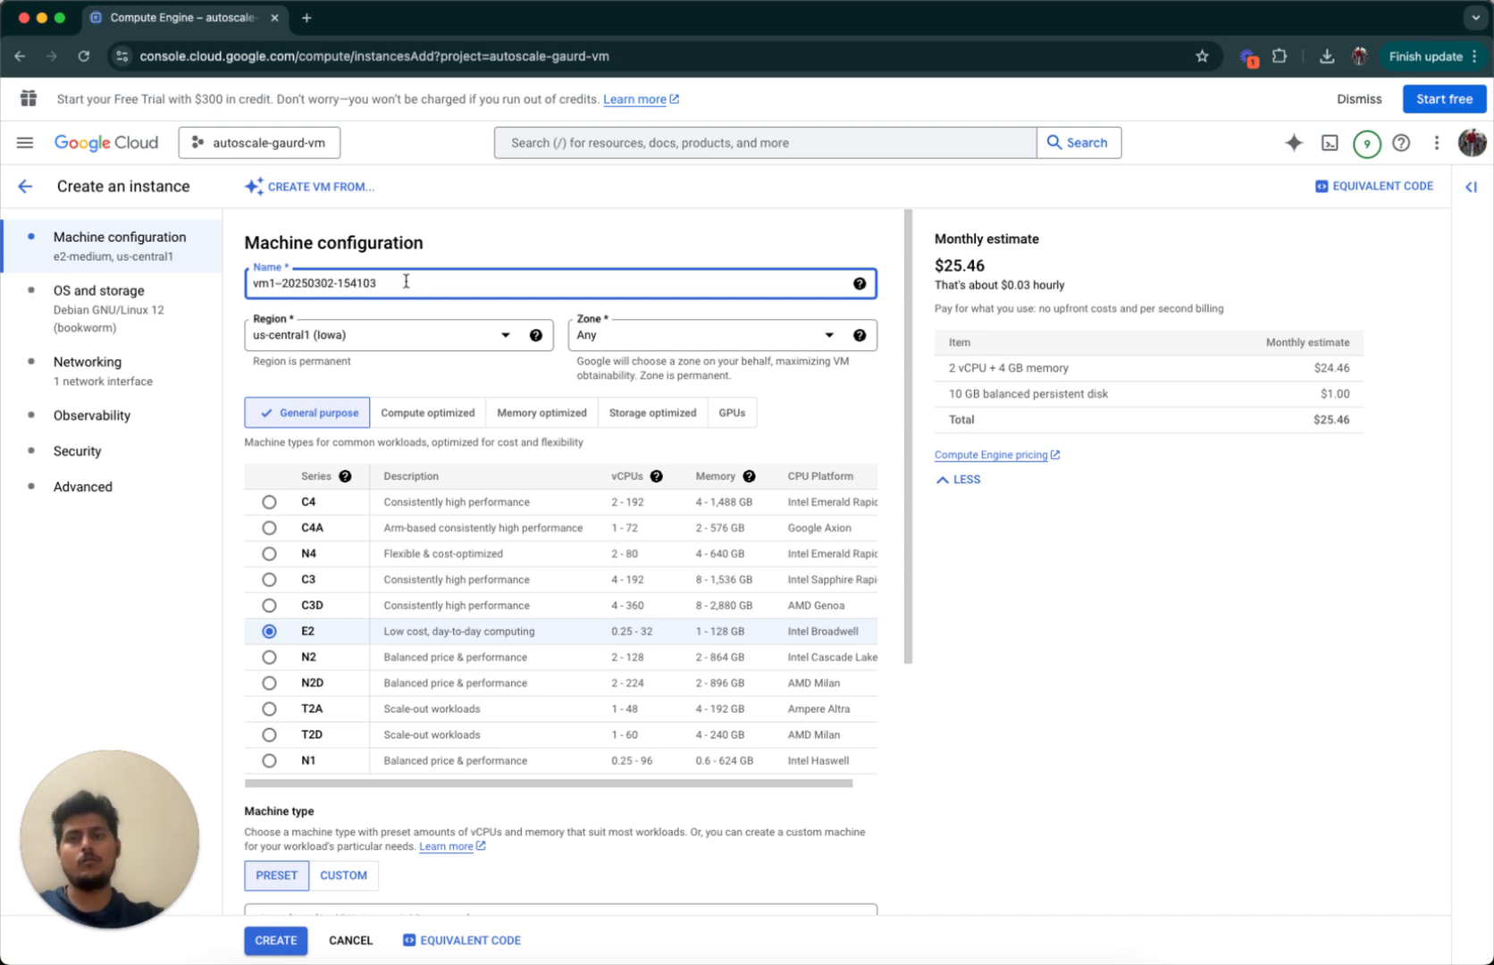
key(BackSpace)
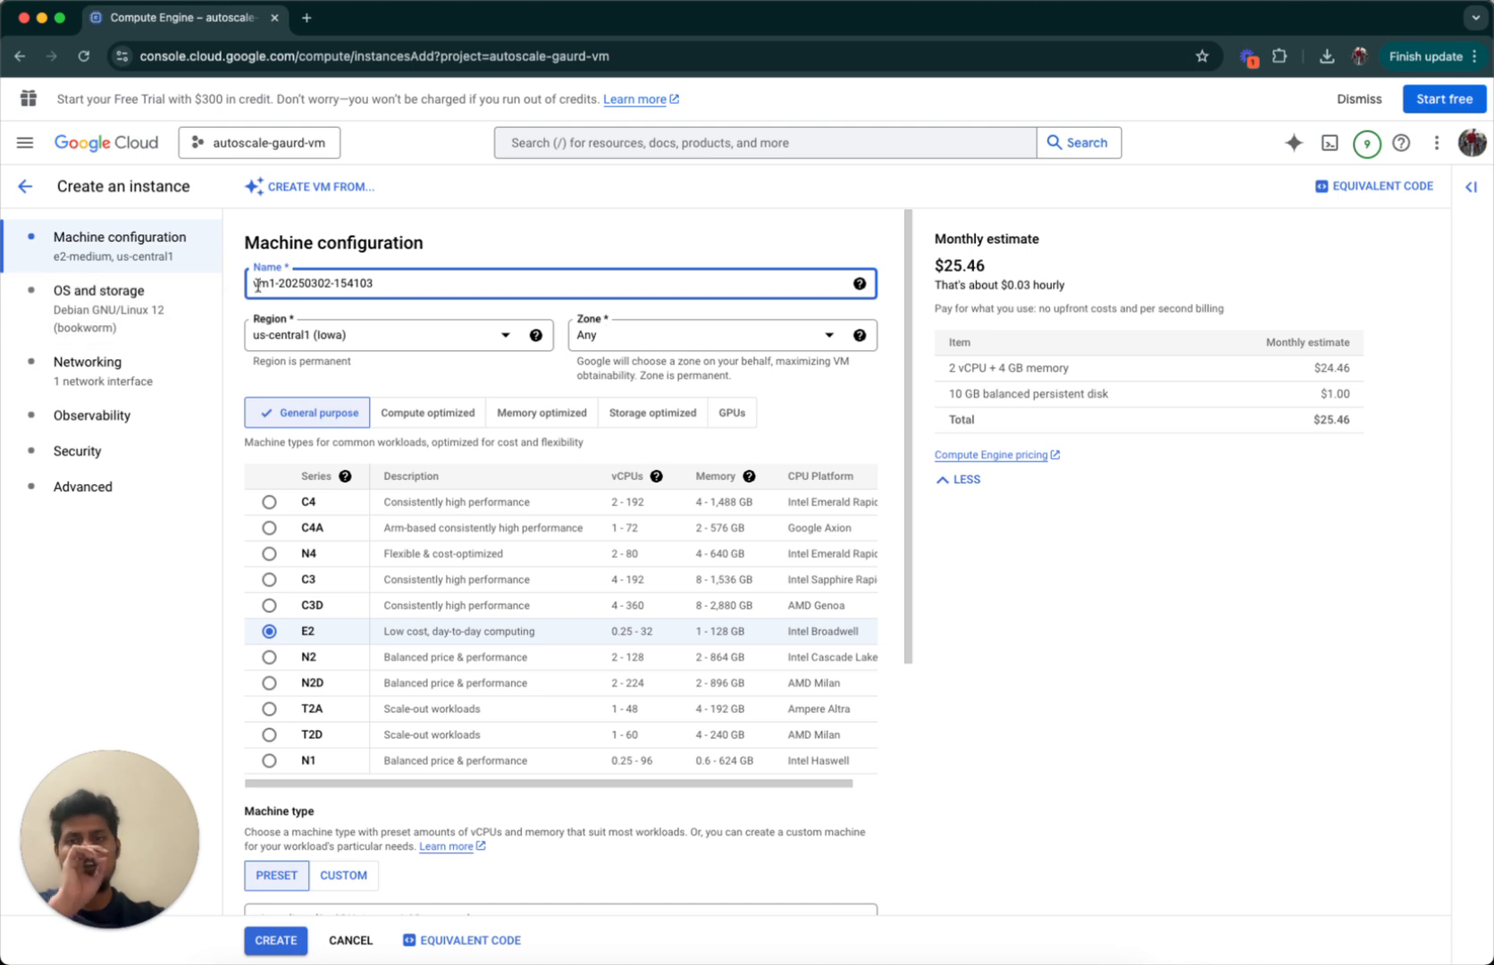
key(BackSpace)
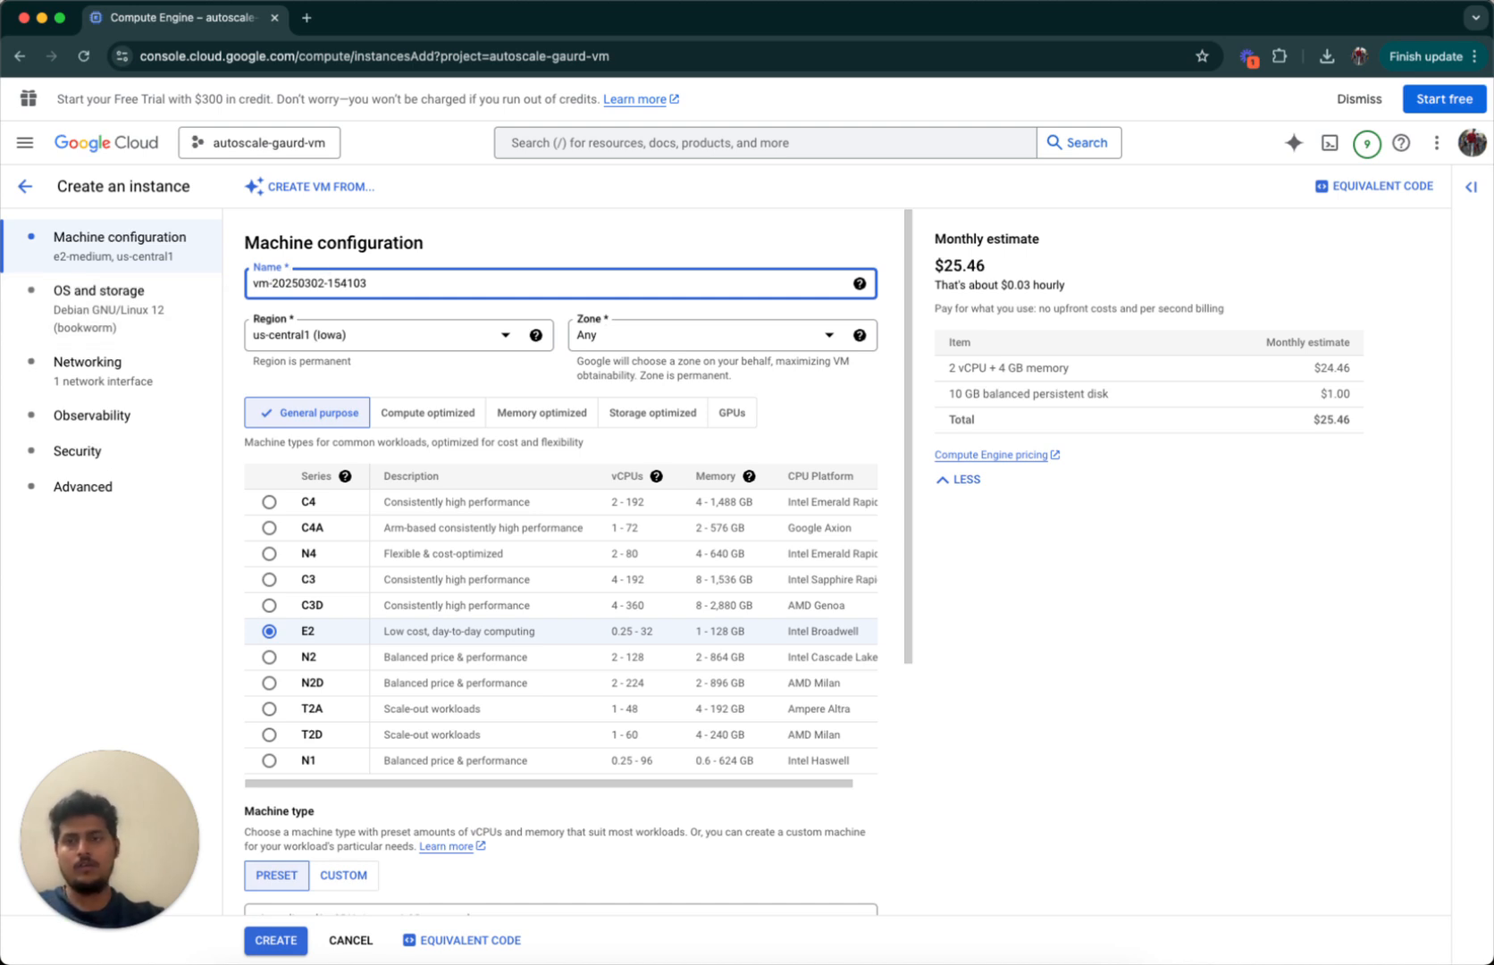
text(-instance)
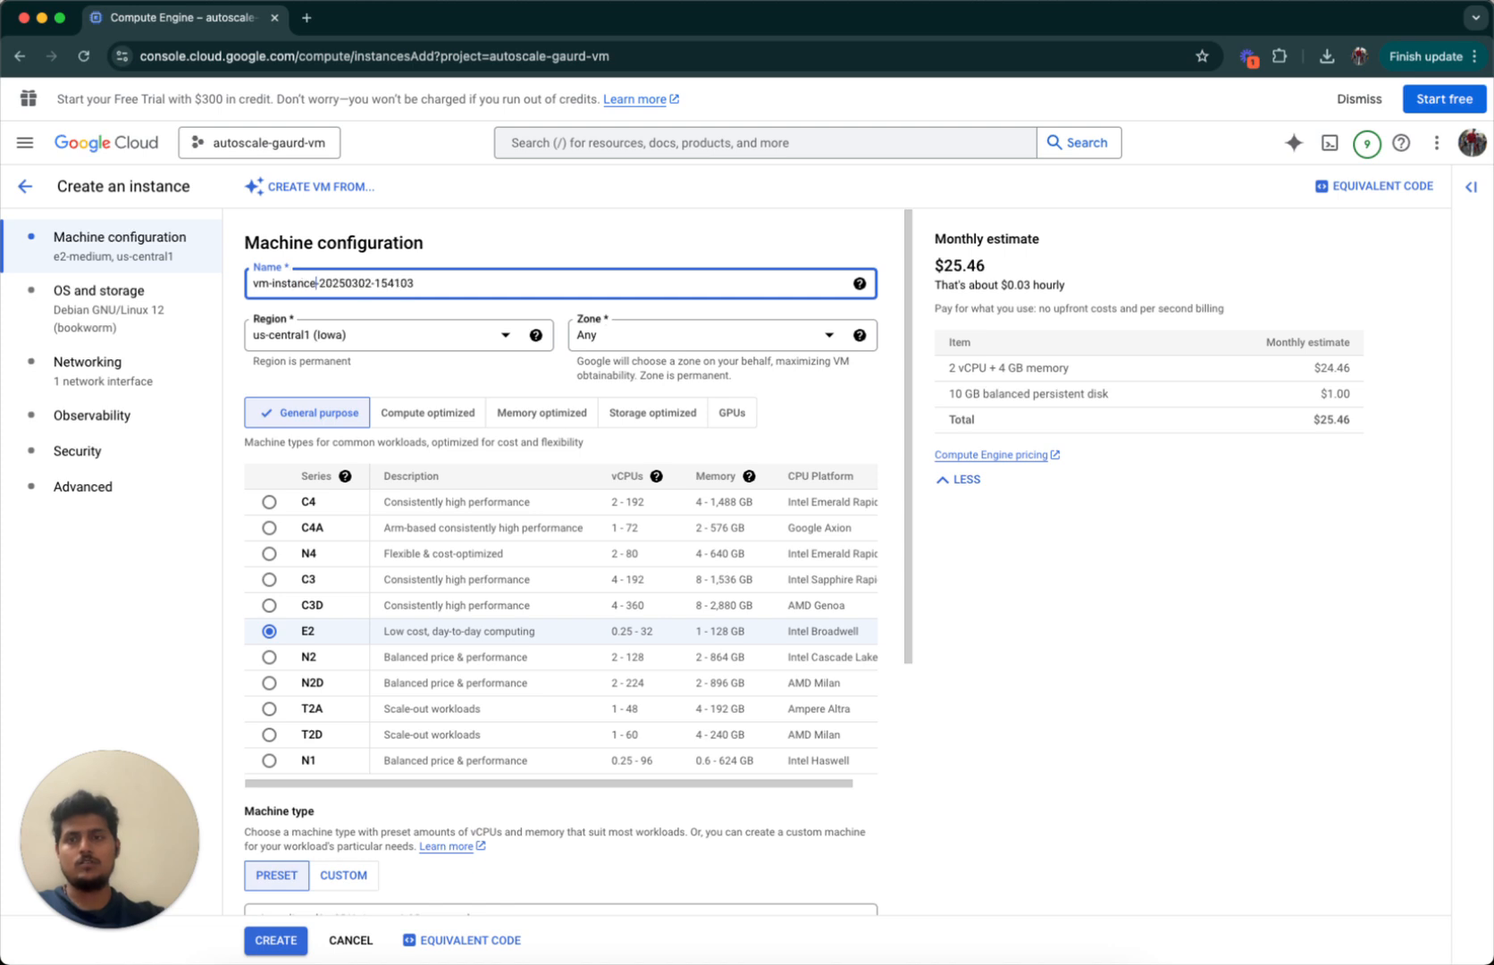
click(413, 234)
scroll(380, 518, down, 2)
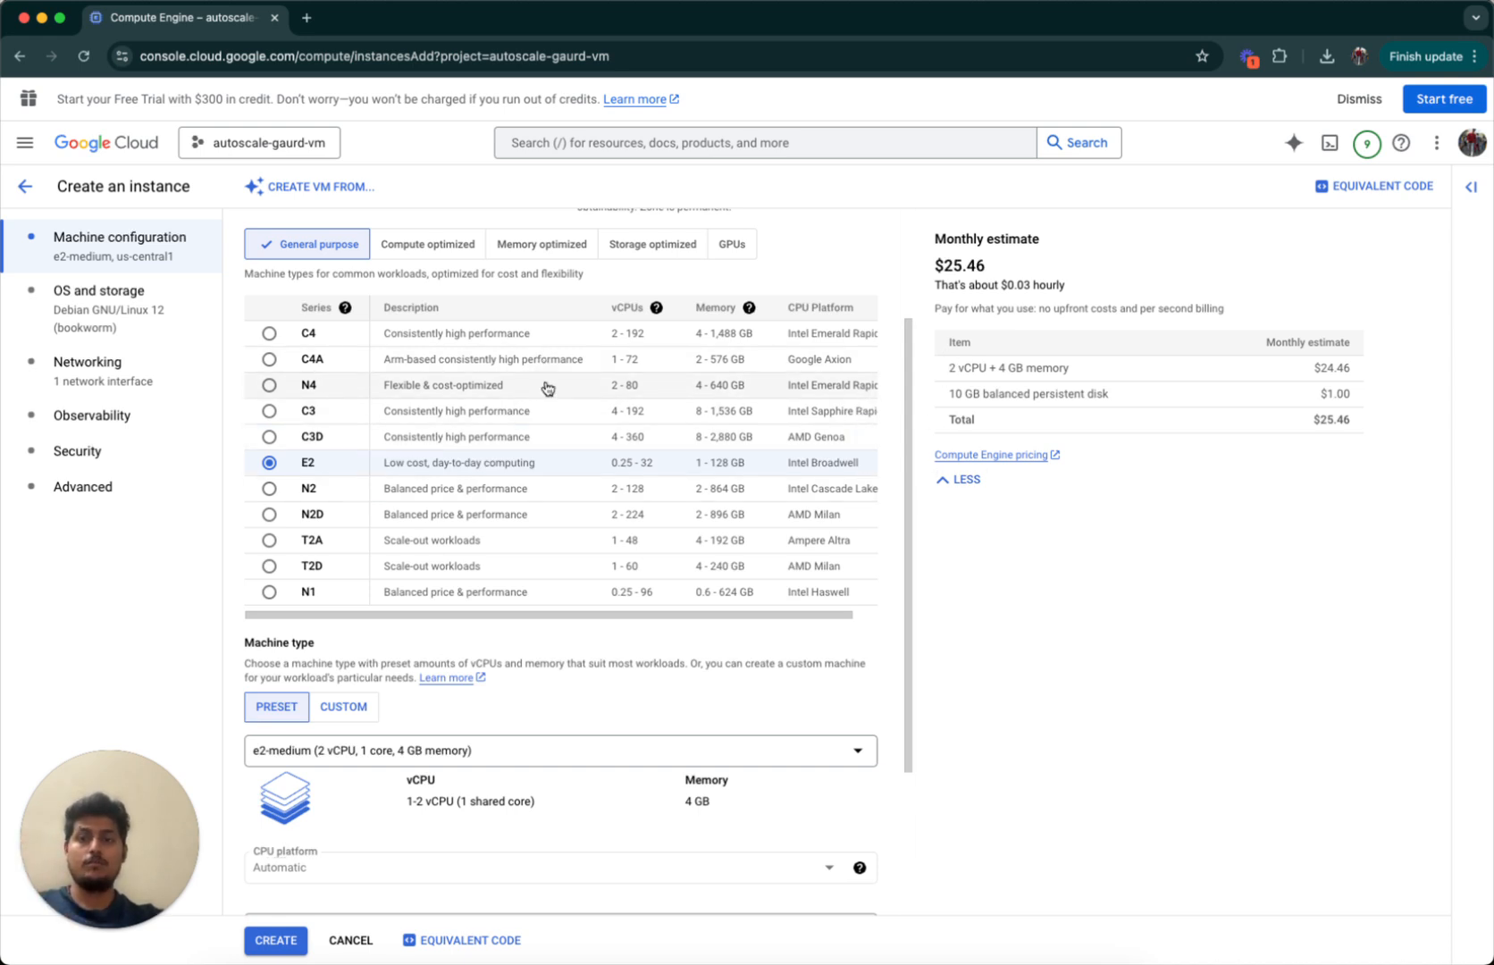
scroll(548, 386, up, 1)
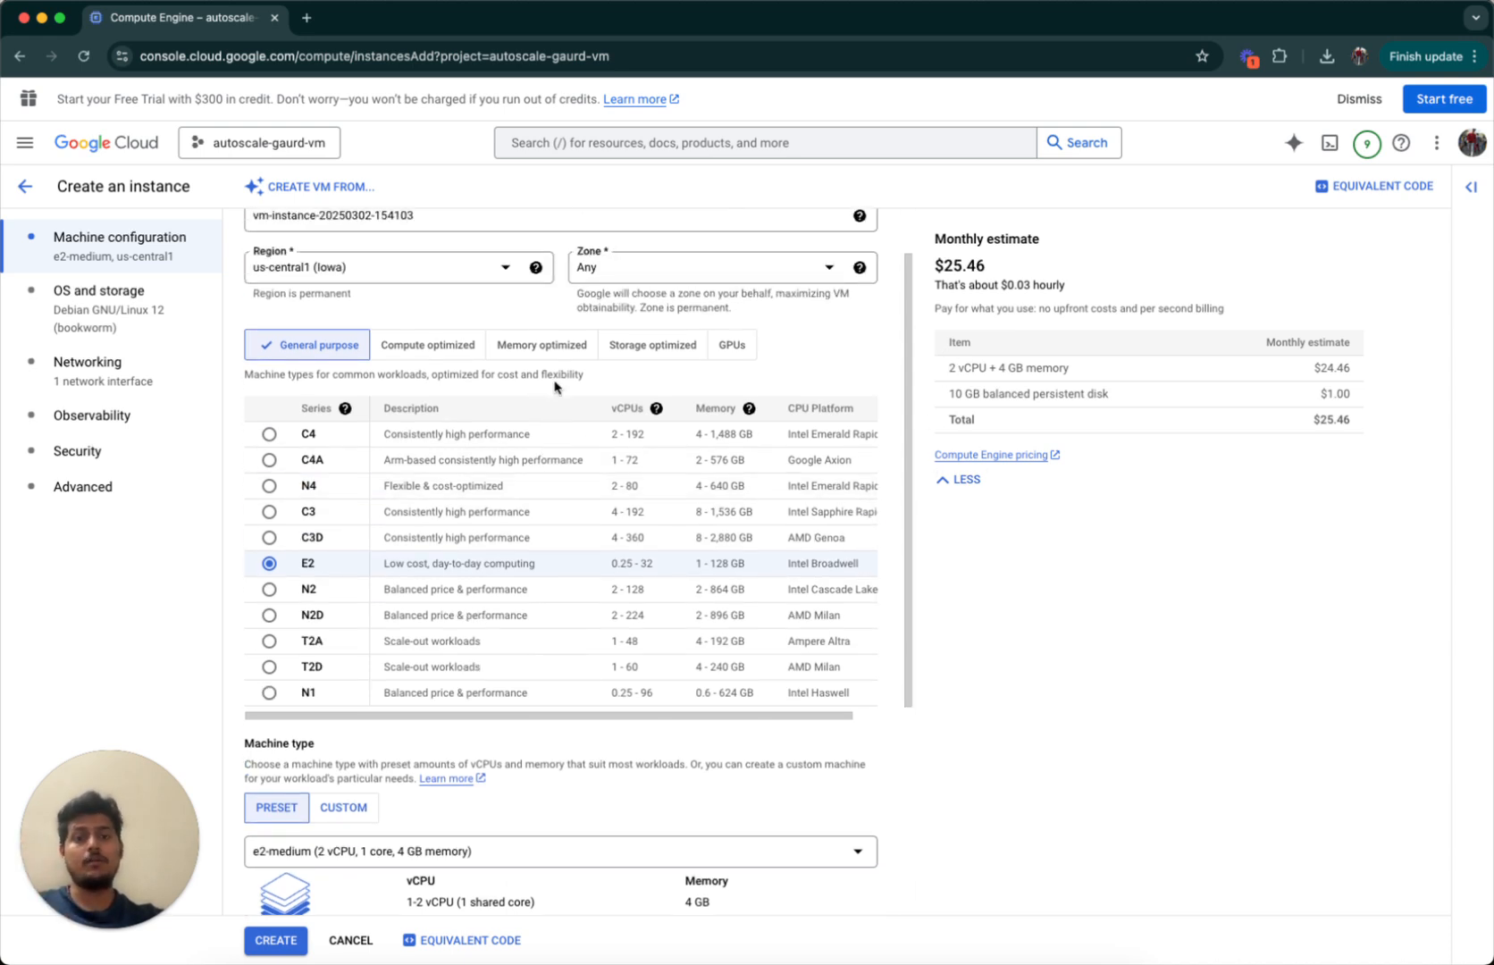
Check the per-hour C4 vCPU on-demand price for Iowa on the Compute Engine pricing page.
click(985, 456)
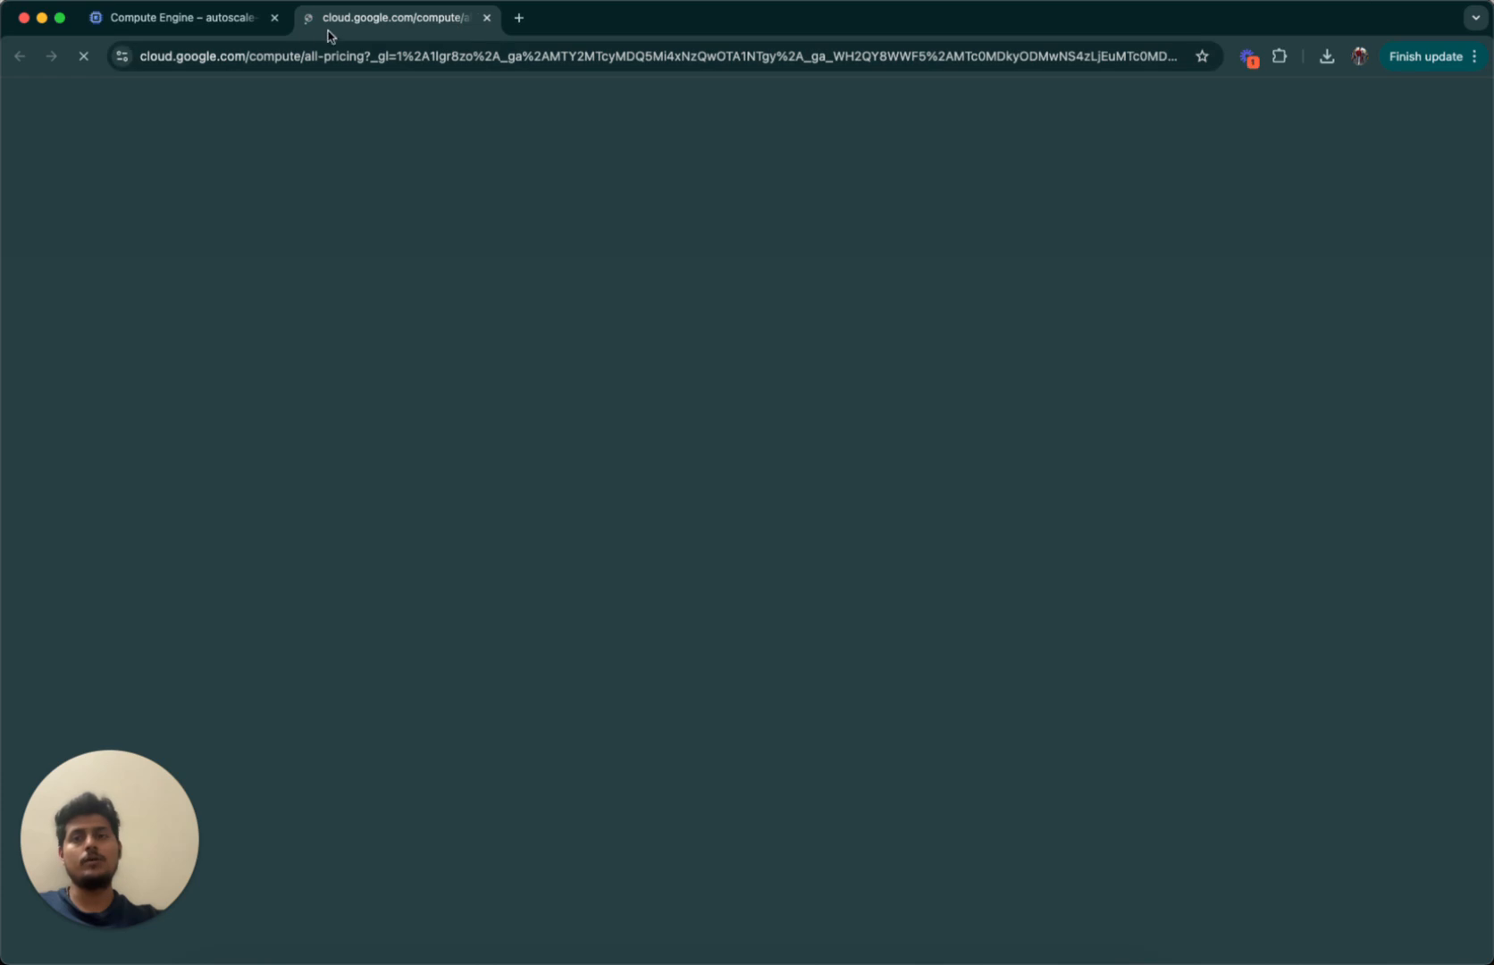
click(179, 27)
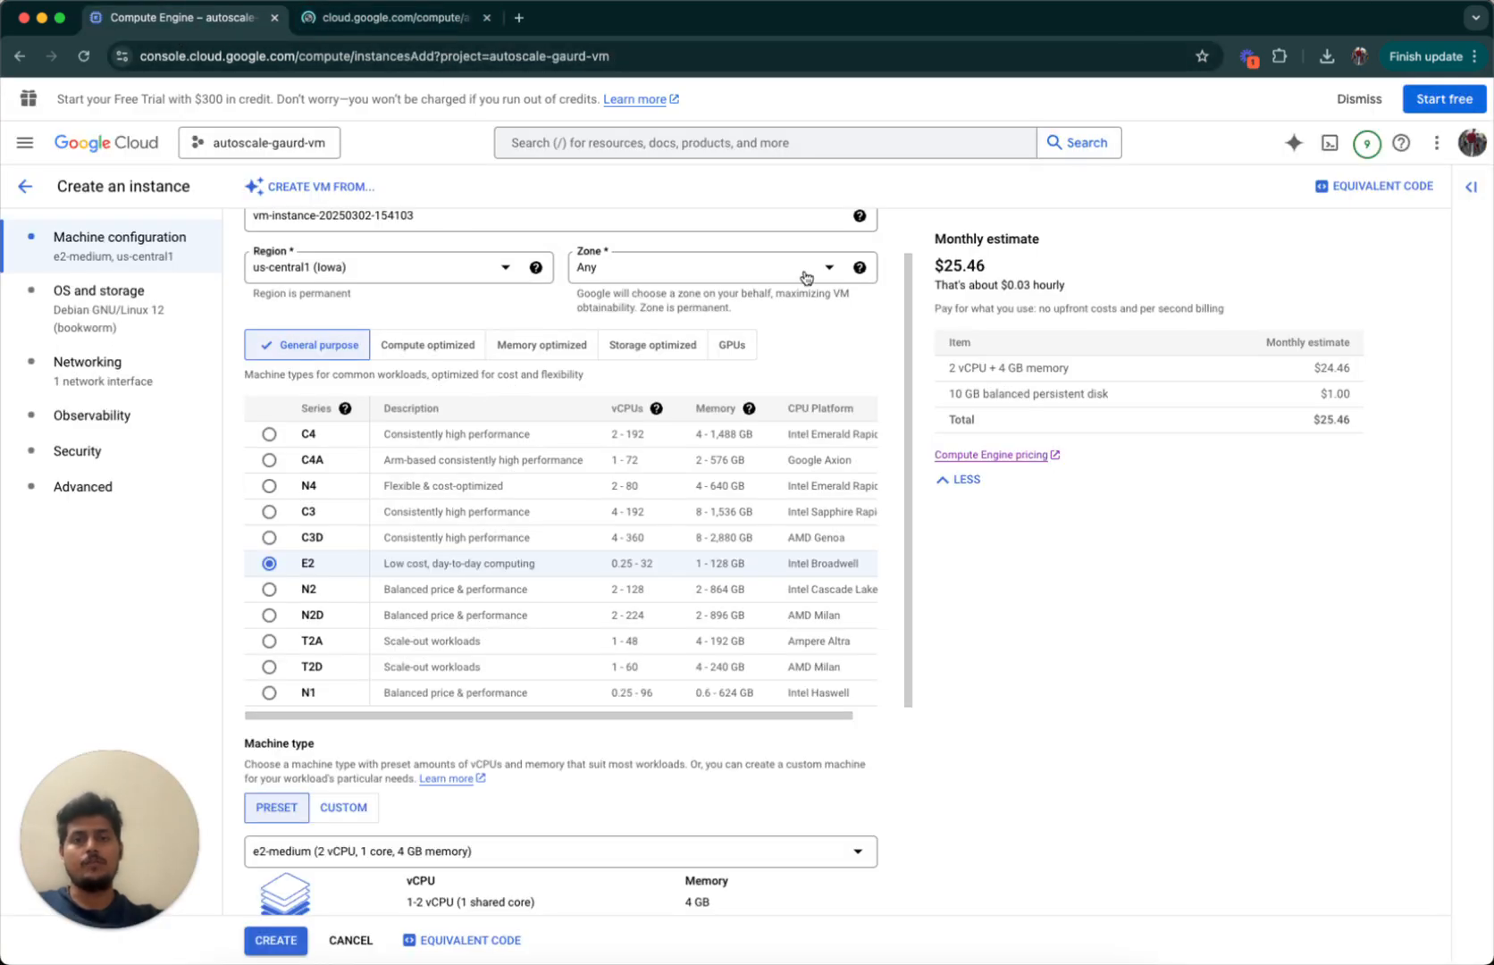
click(398, 16)
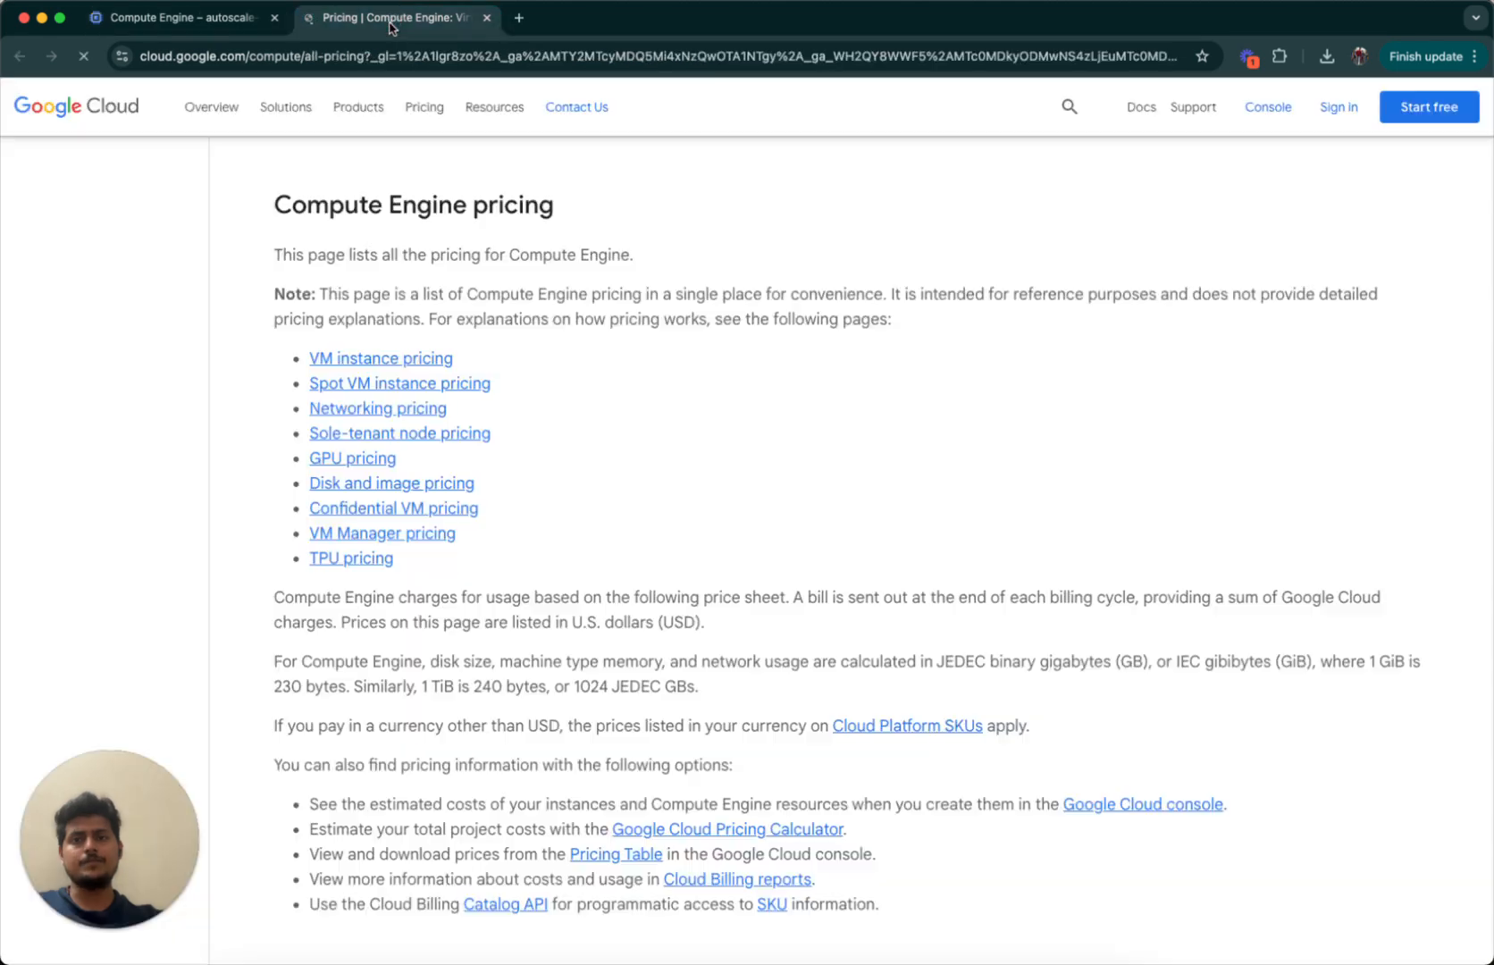
scroll(633, 340, down, 10)
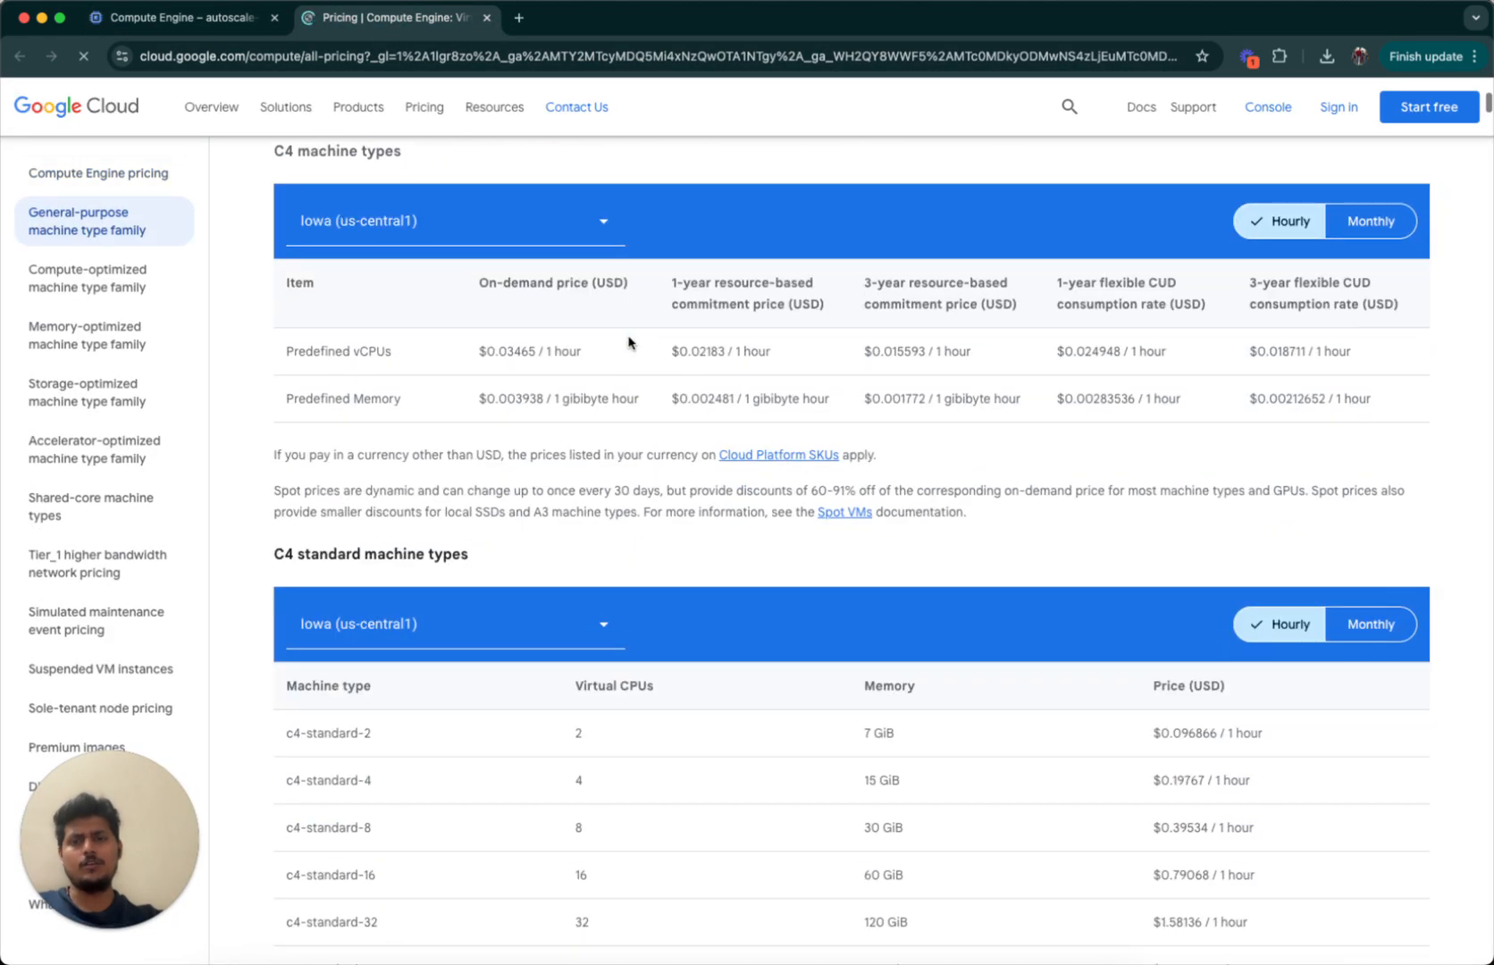
double_click(569, 346)
click(572, 356)
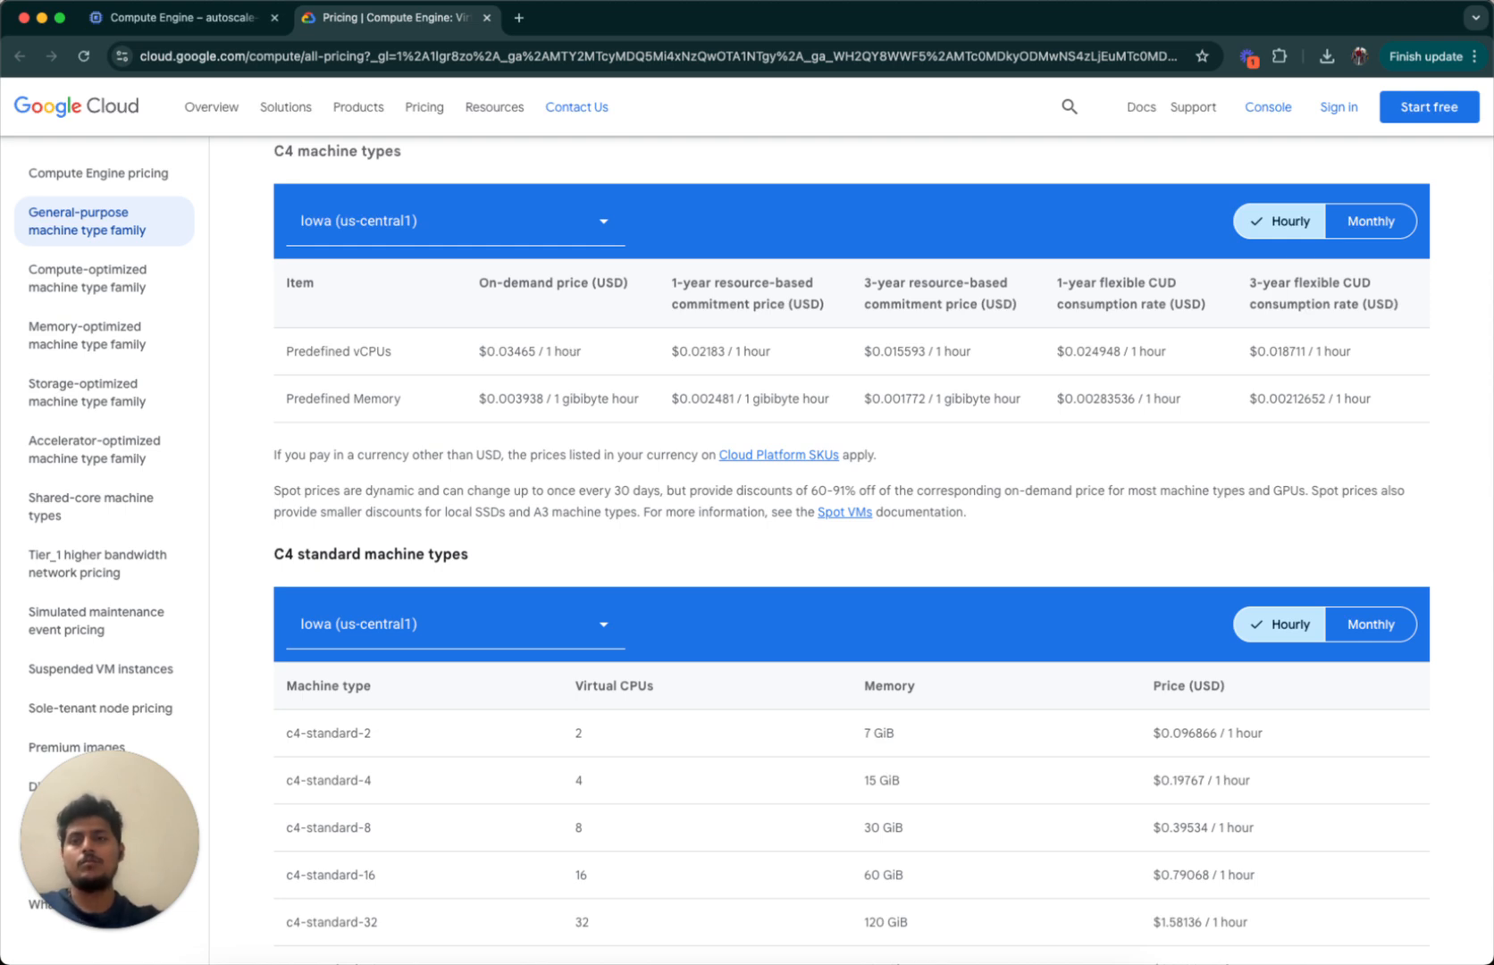
click(195, 15)
Show OS and storage settings and open the boot disk panel for the Debian GNU/Linux 12 image.
click(163, 310)
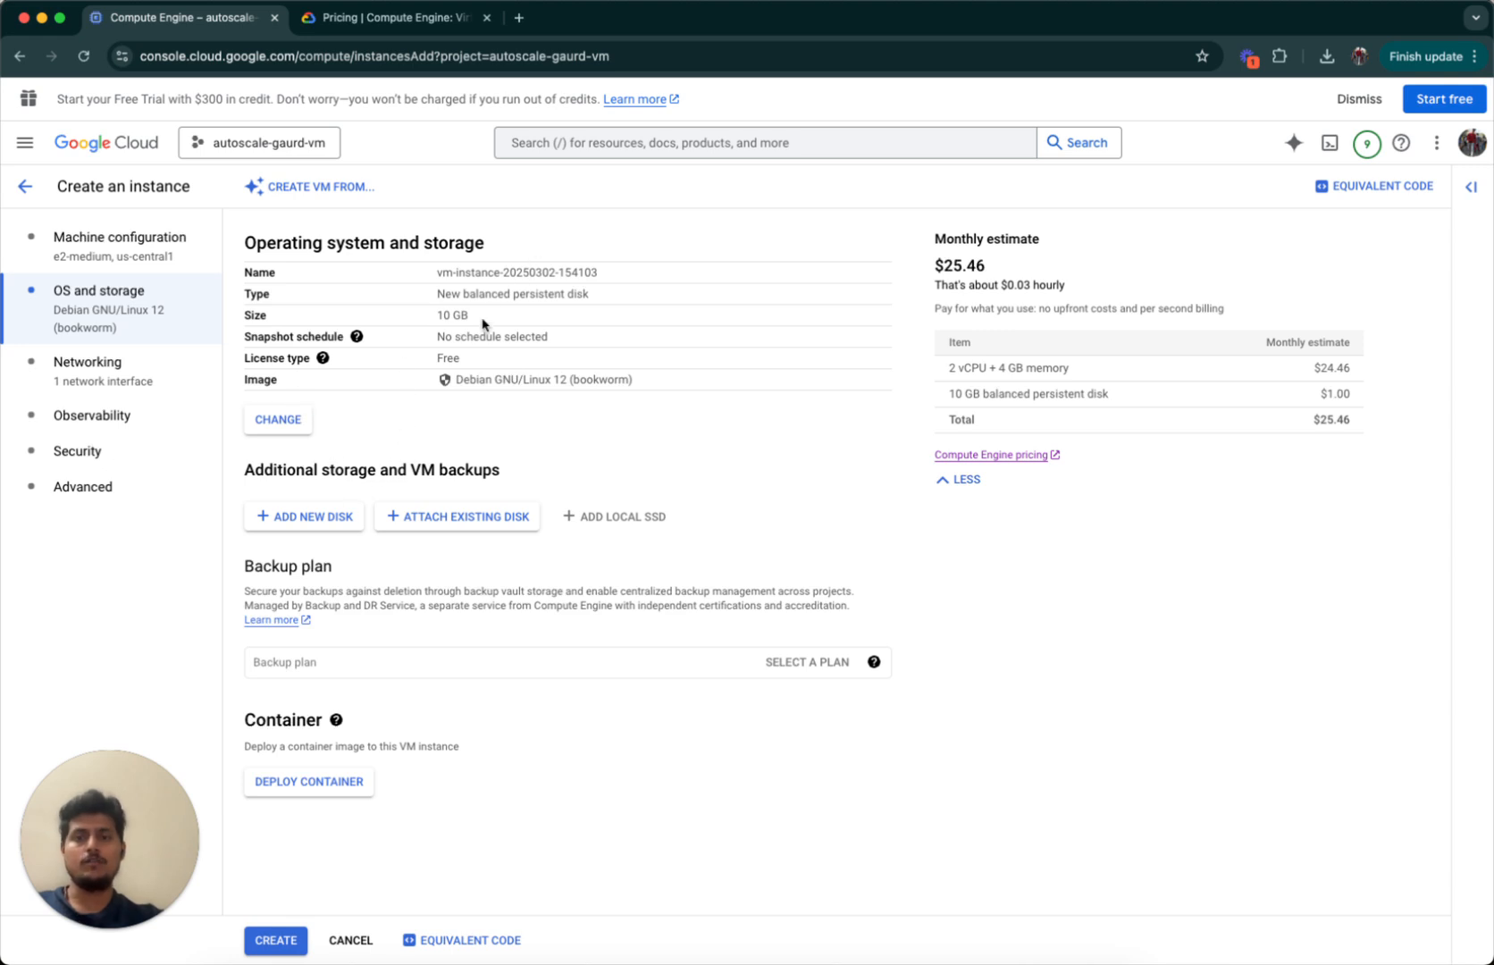
triple_click(499, 381)
double_click(539, 381)
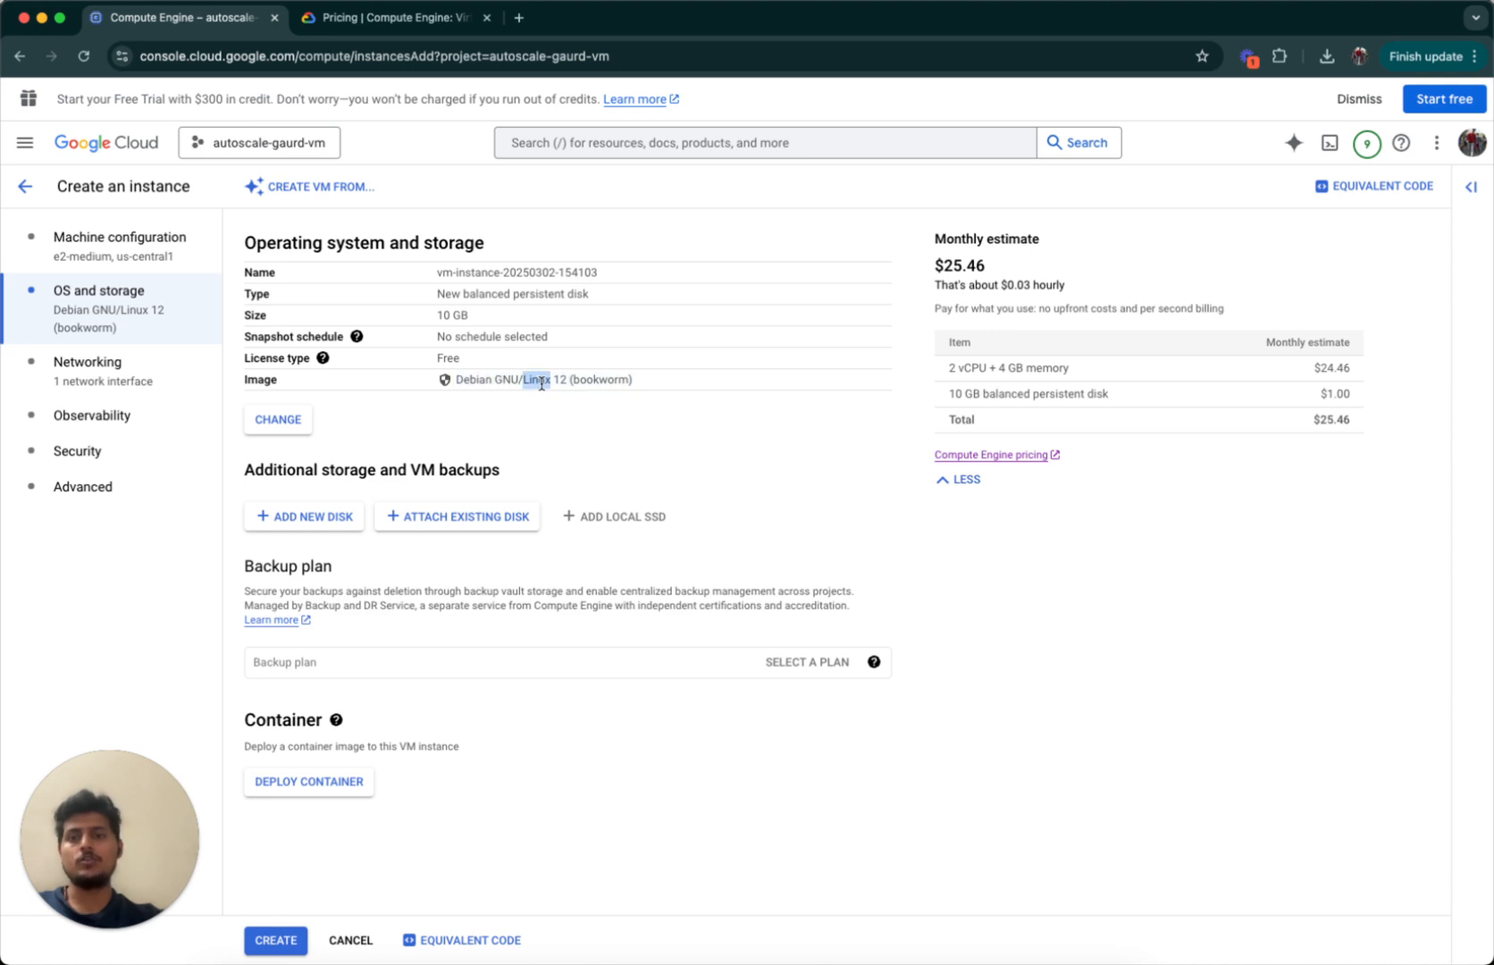
click(294, 429)
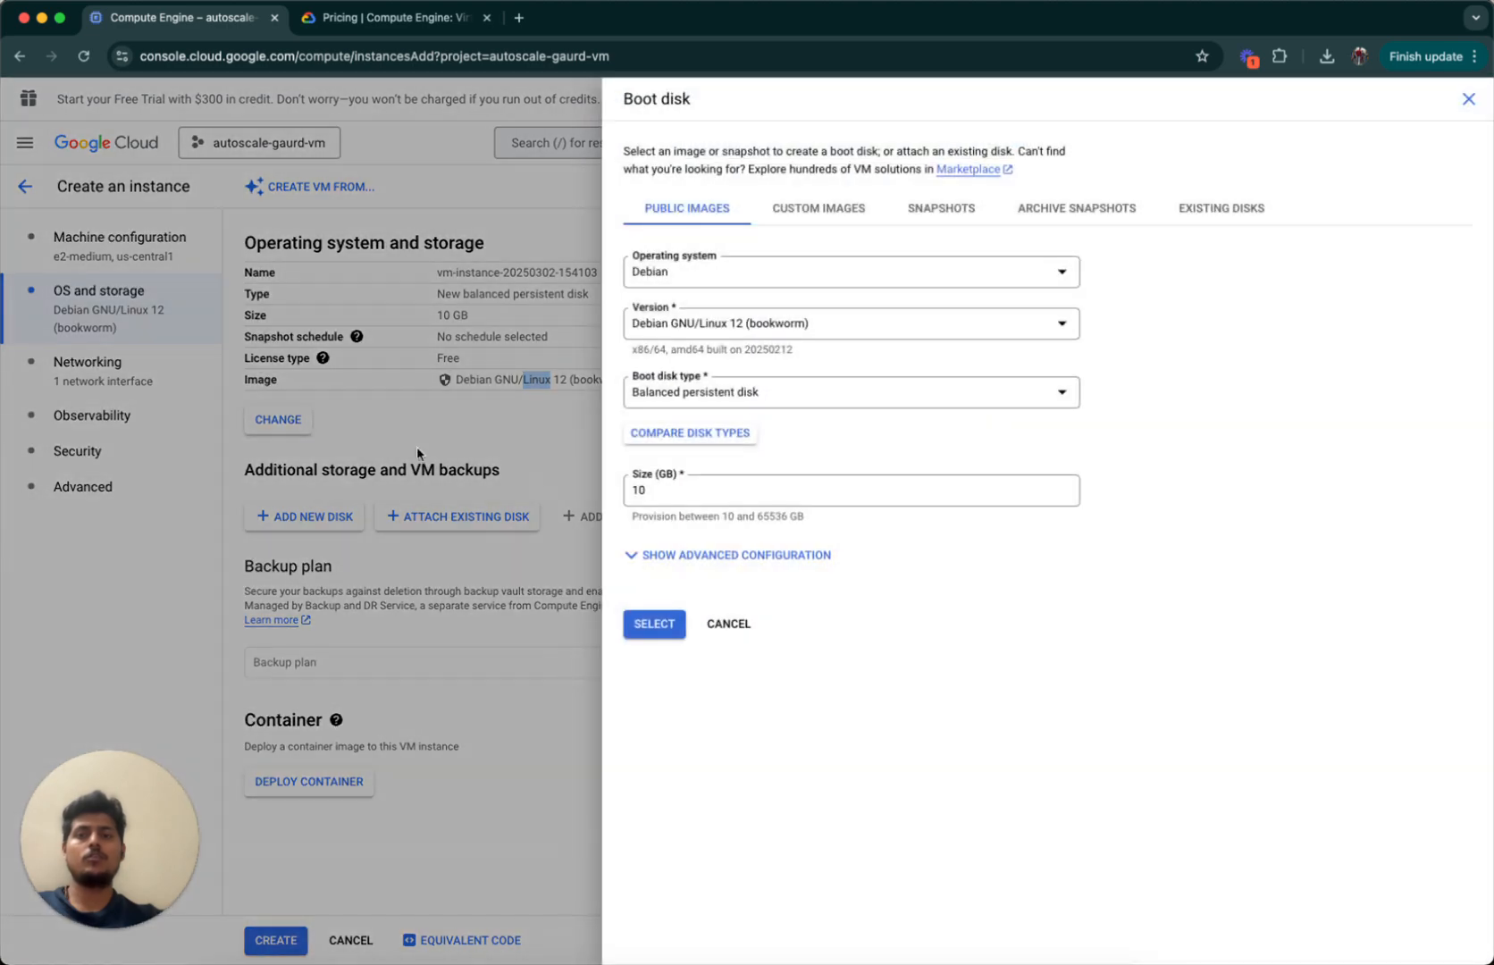
Try Ubuntu 20.04 LTS as the boot disk operating system.
click(643, 284)
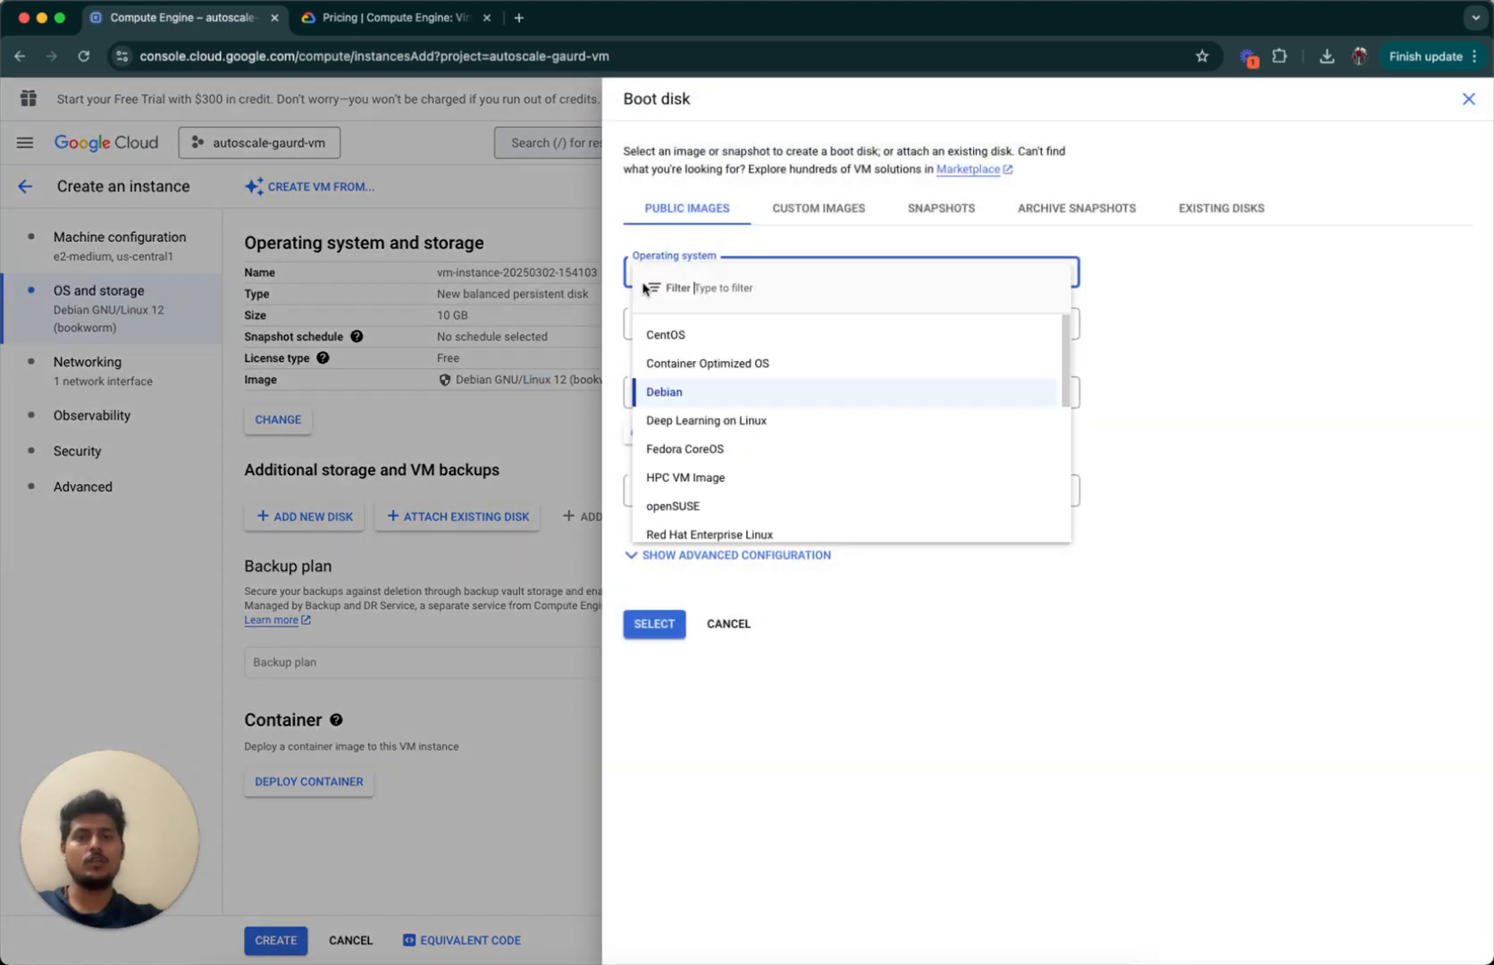
scroll(818, 465, down, 3)
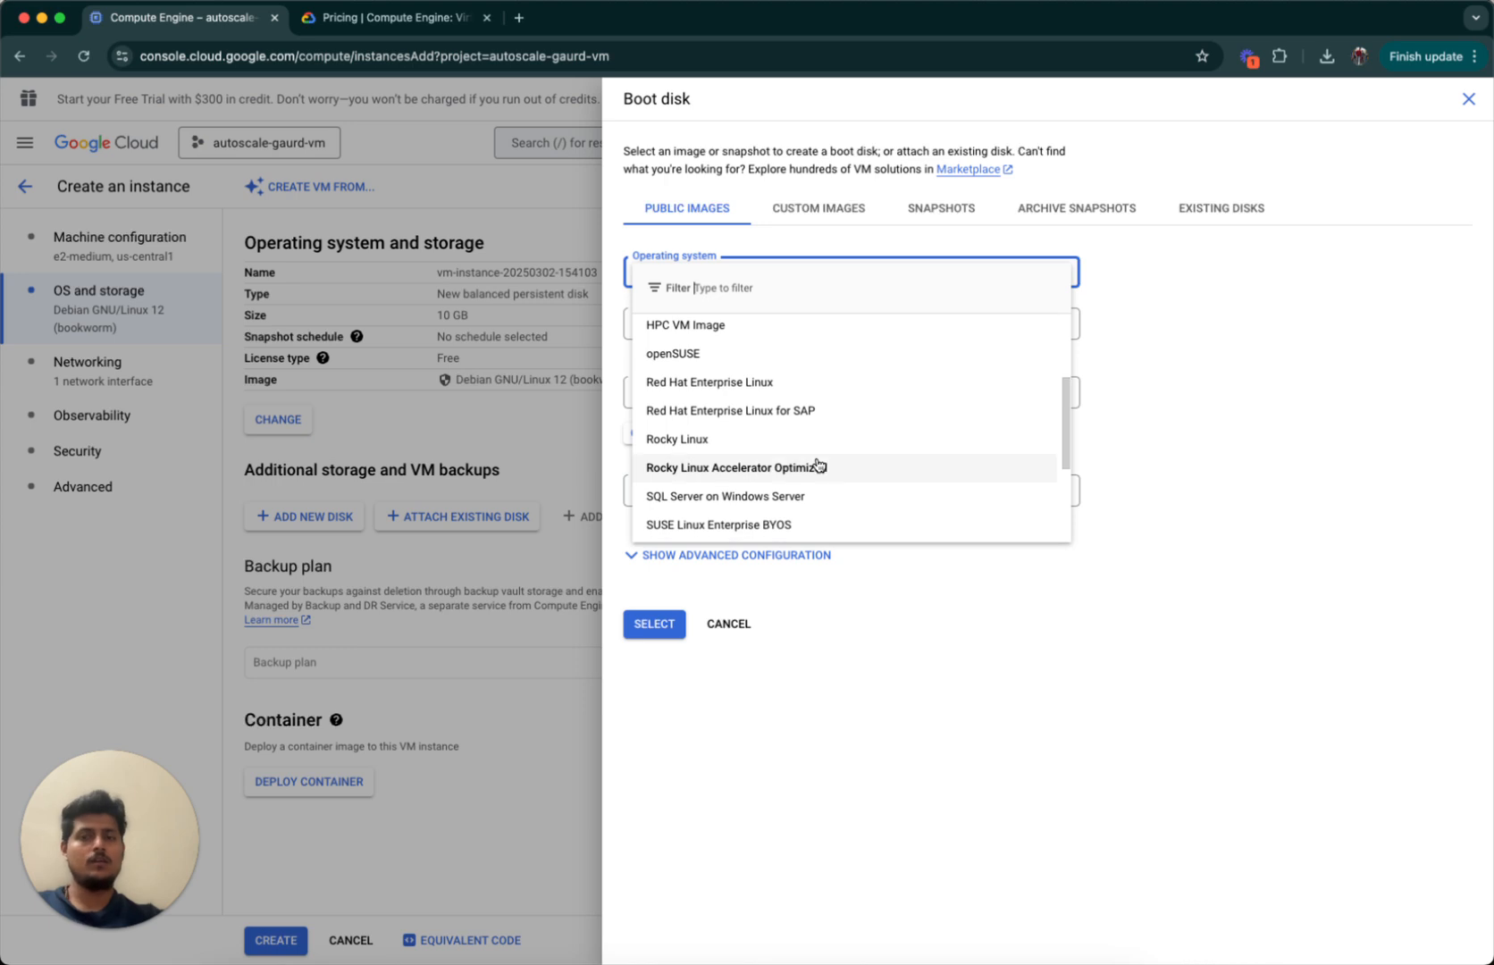
scroll(817, 465, down, 3)
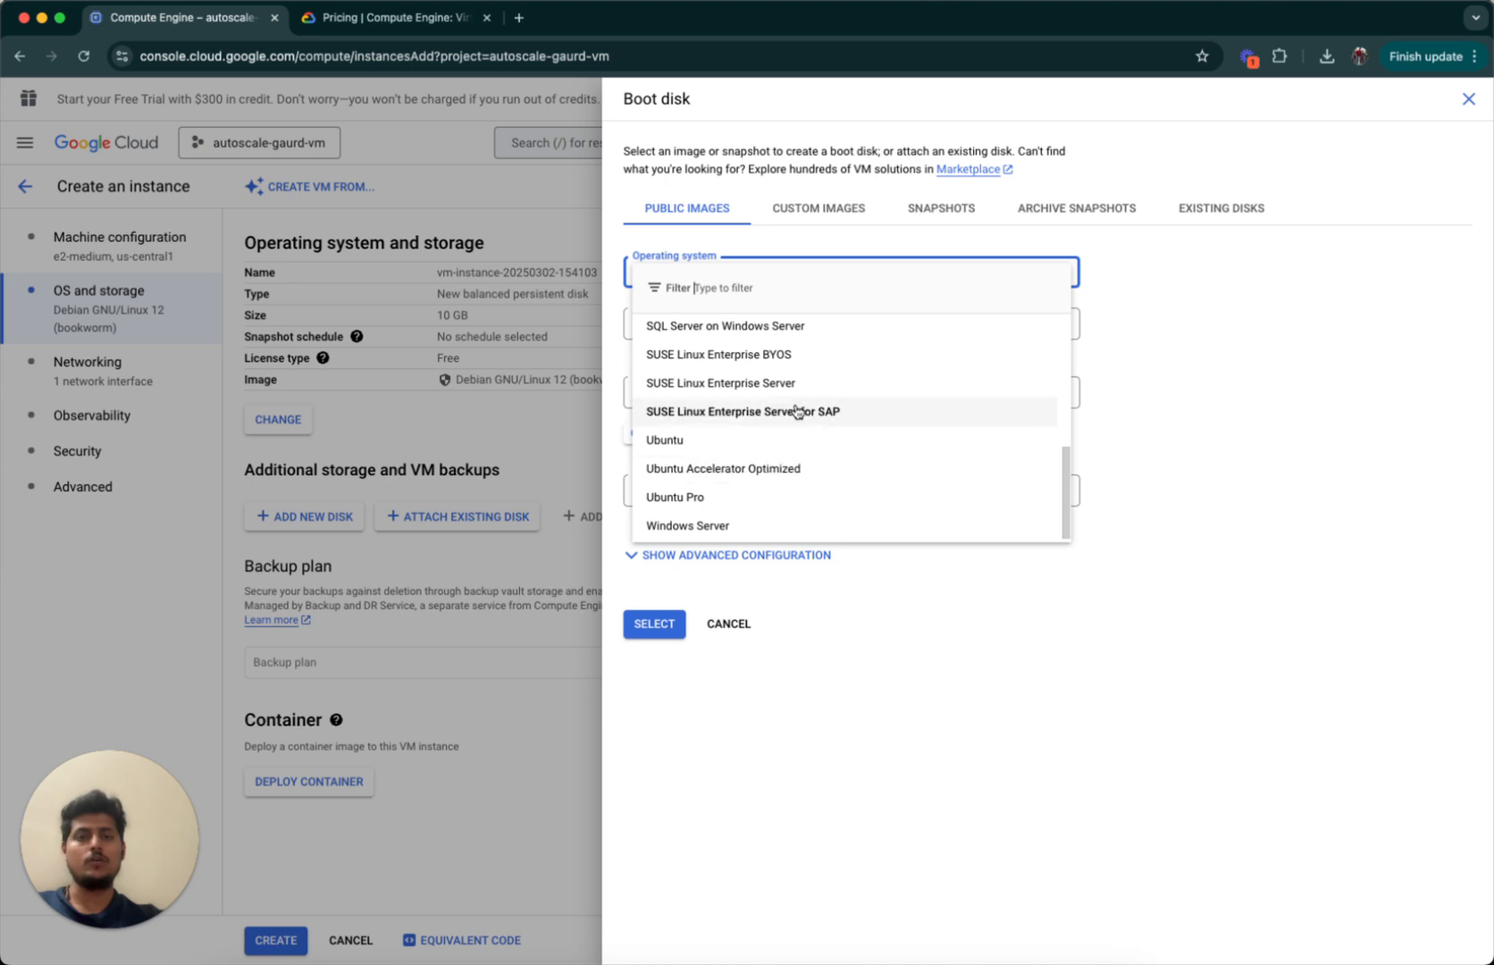
click(789, 445)
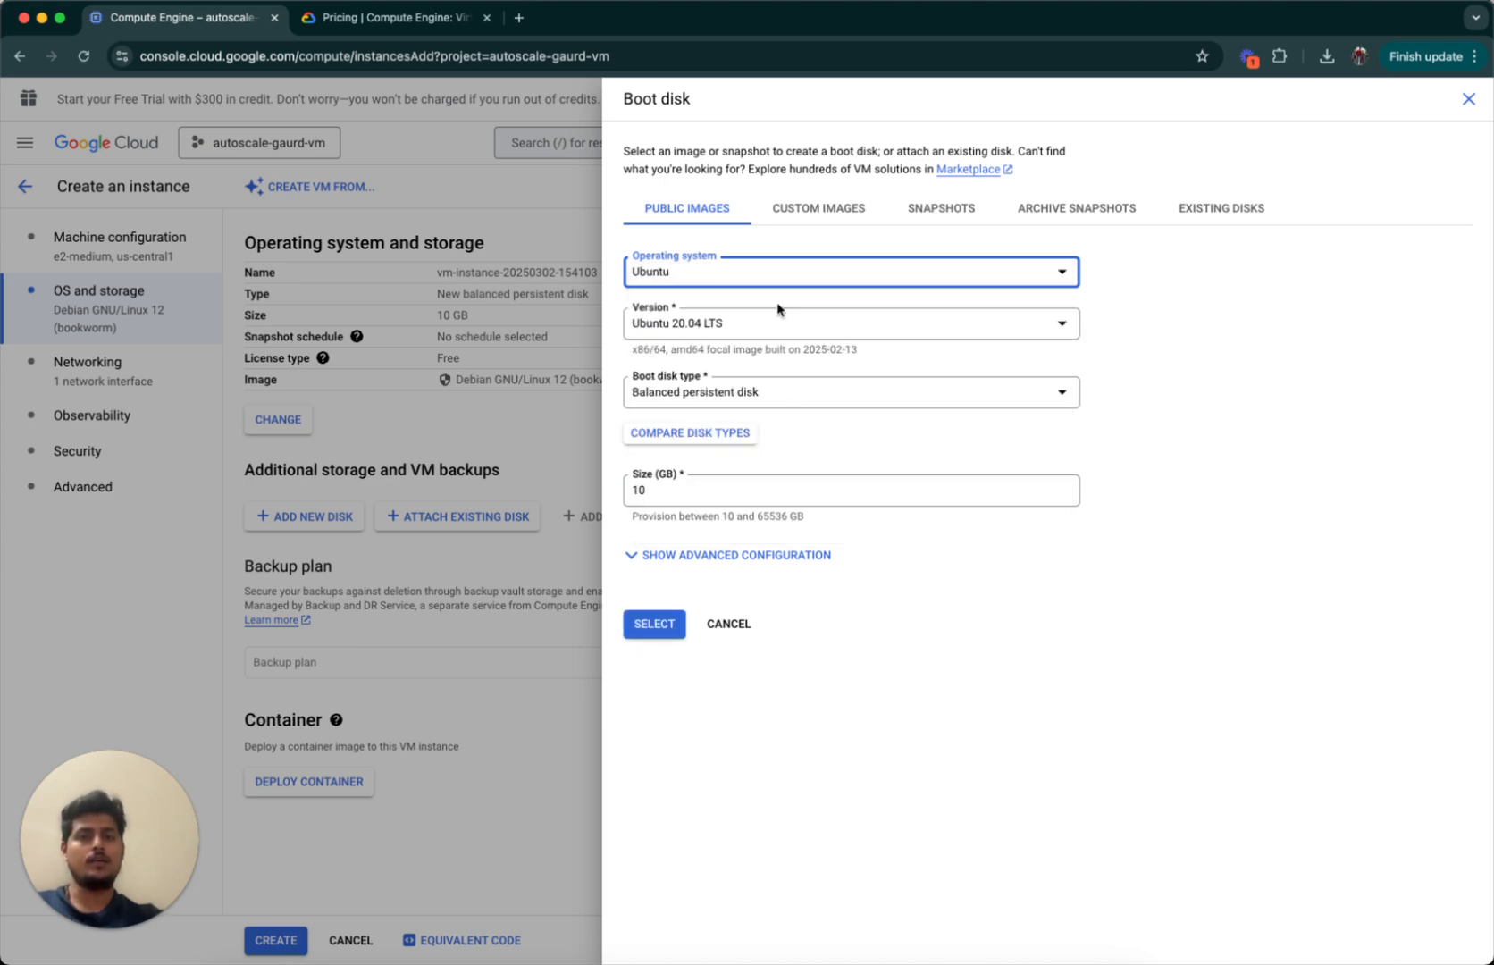
click(696, 333)
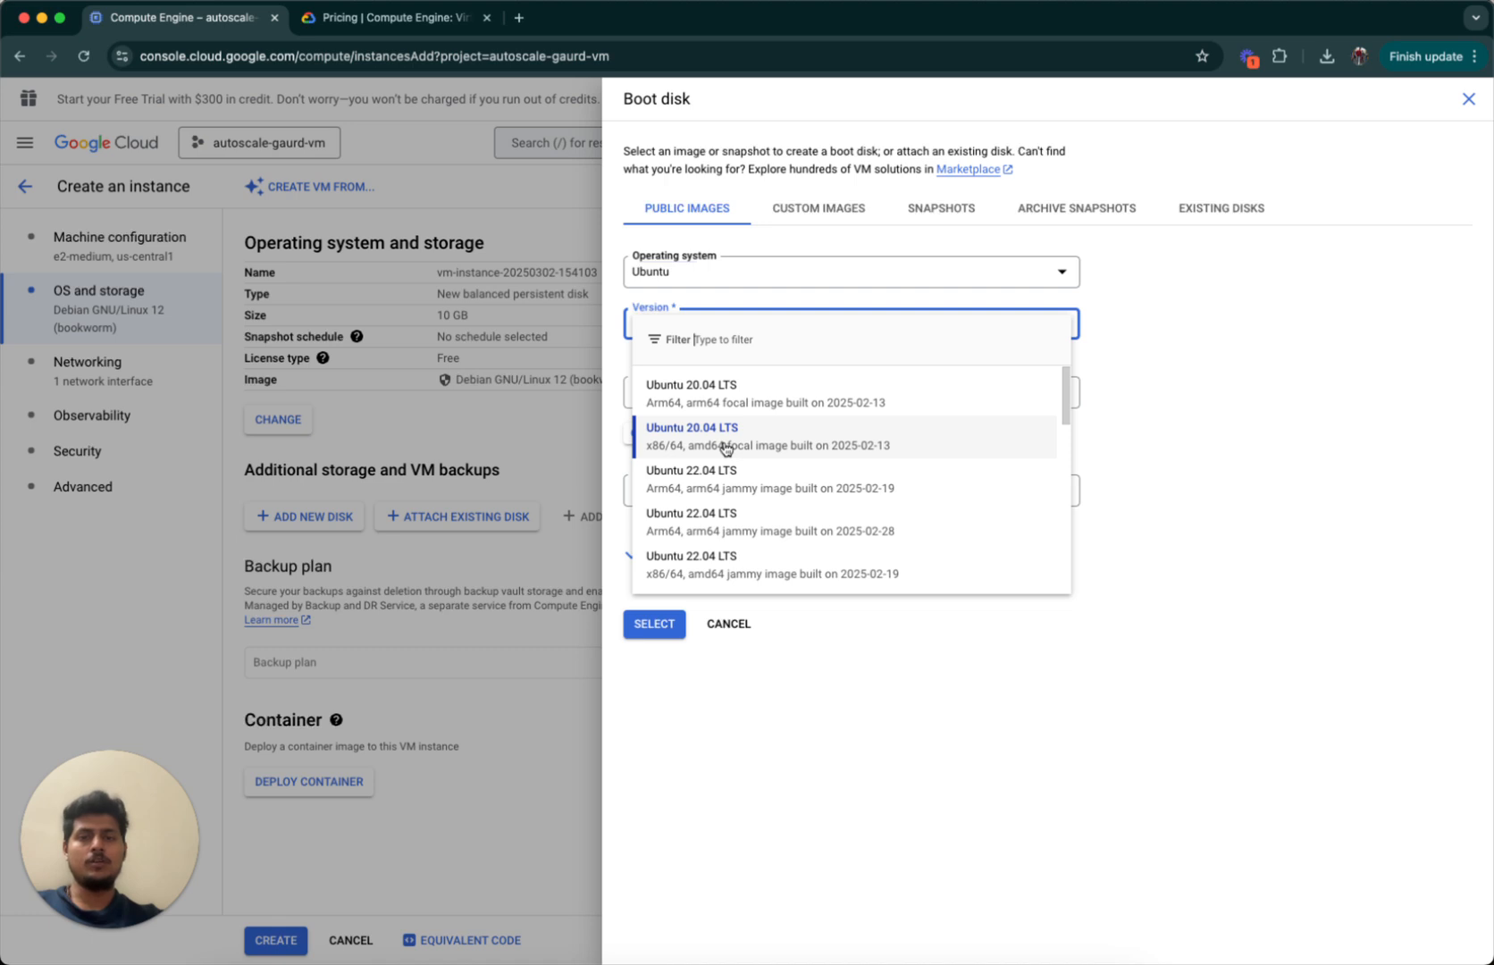
scroll(750, 534, down, 3)
scroll(750, 534, up, 3)
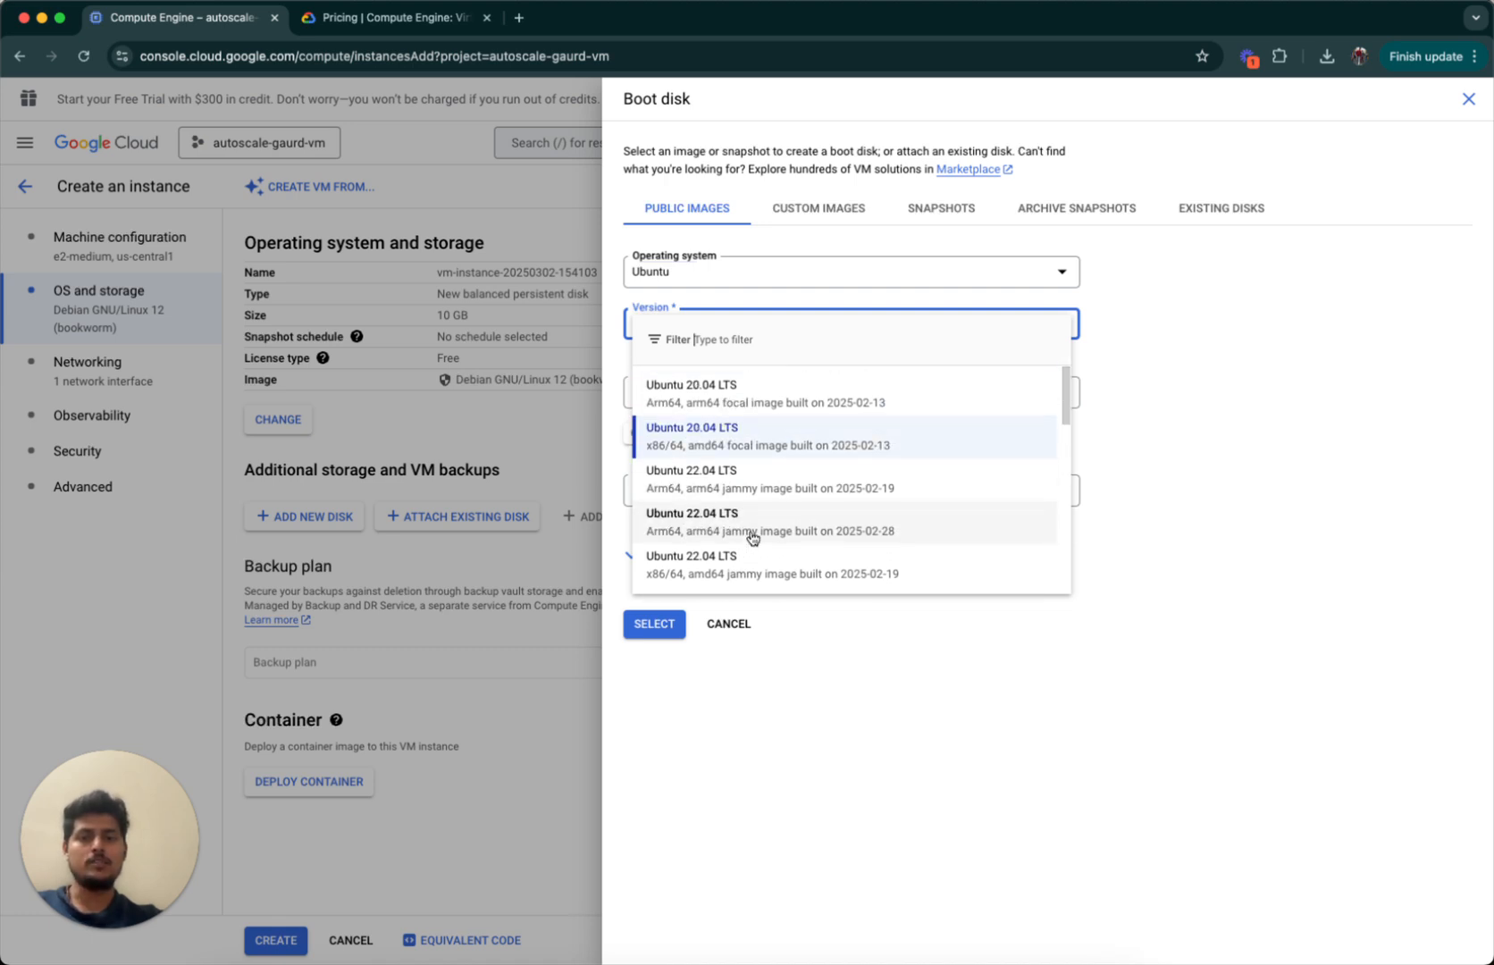
click(827, 687)
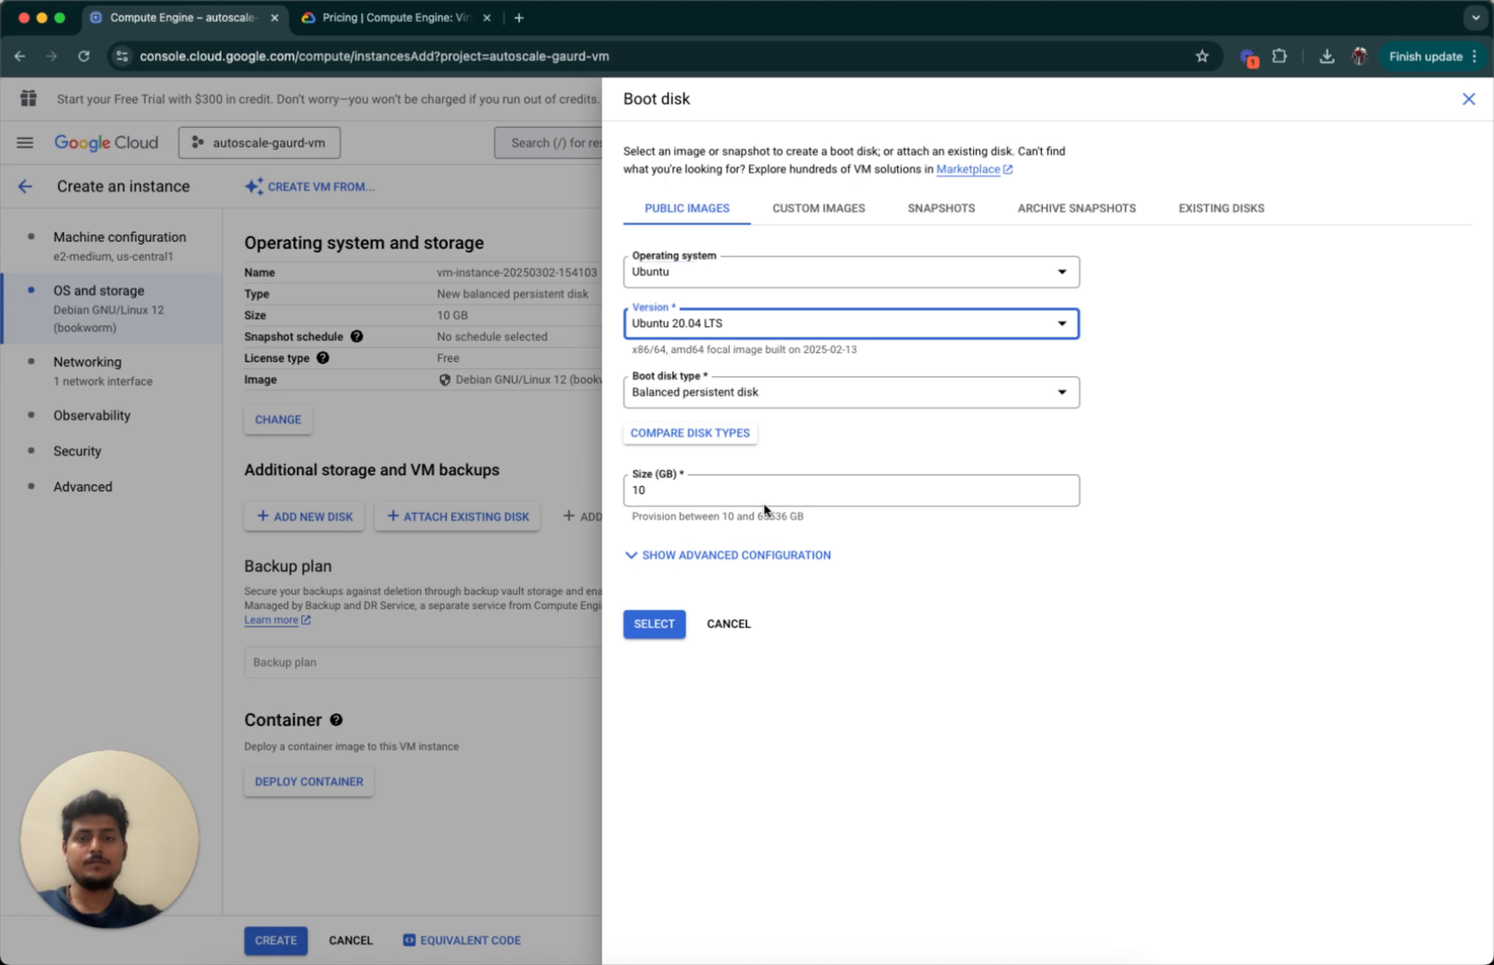
Review the balanced disk type, 10 GB size and advanced options, then discard the boot disk changes.
click(706, 394)
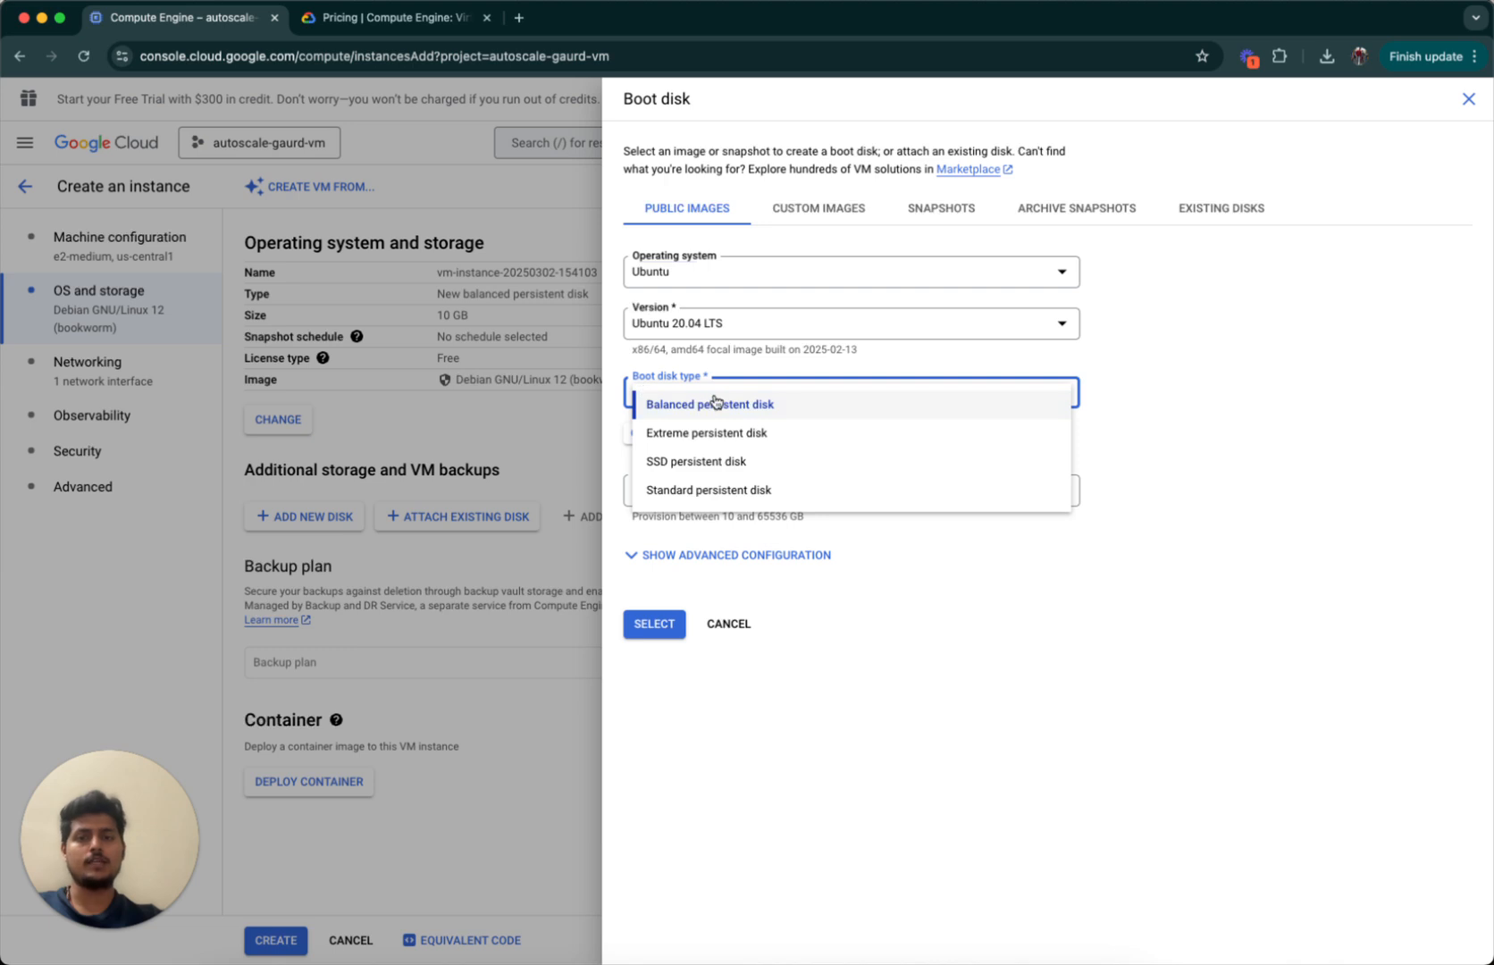
click(716, 406)
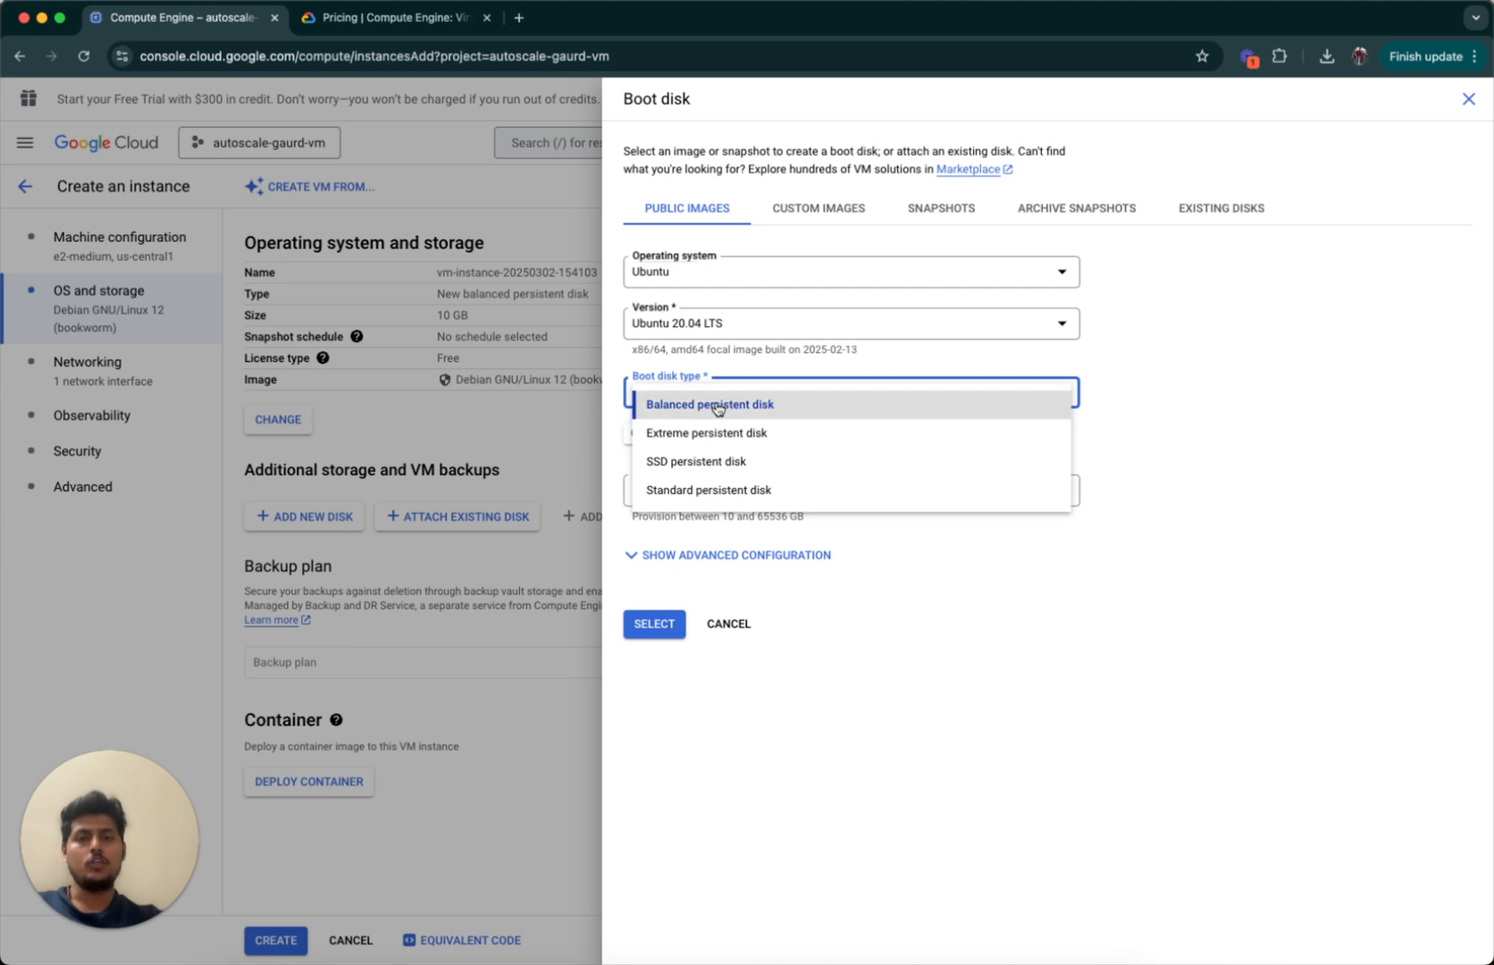
click(712, 502)
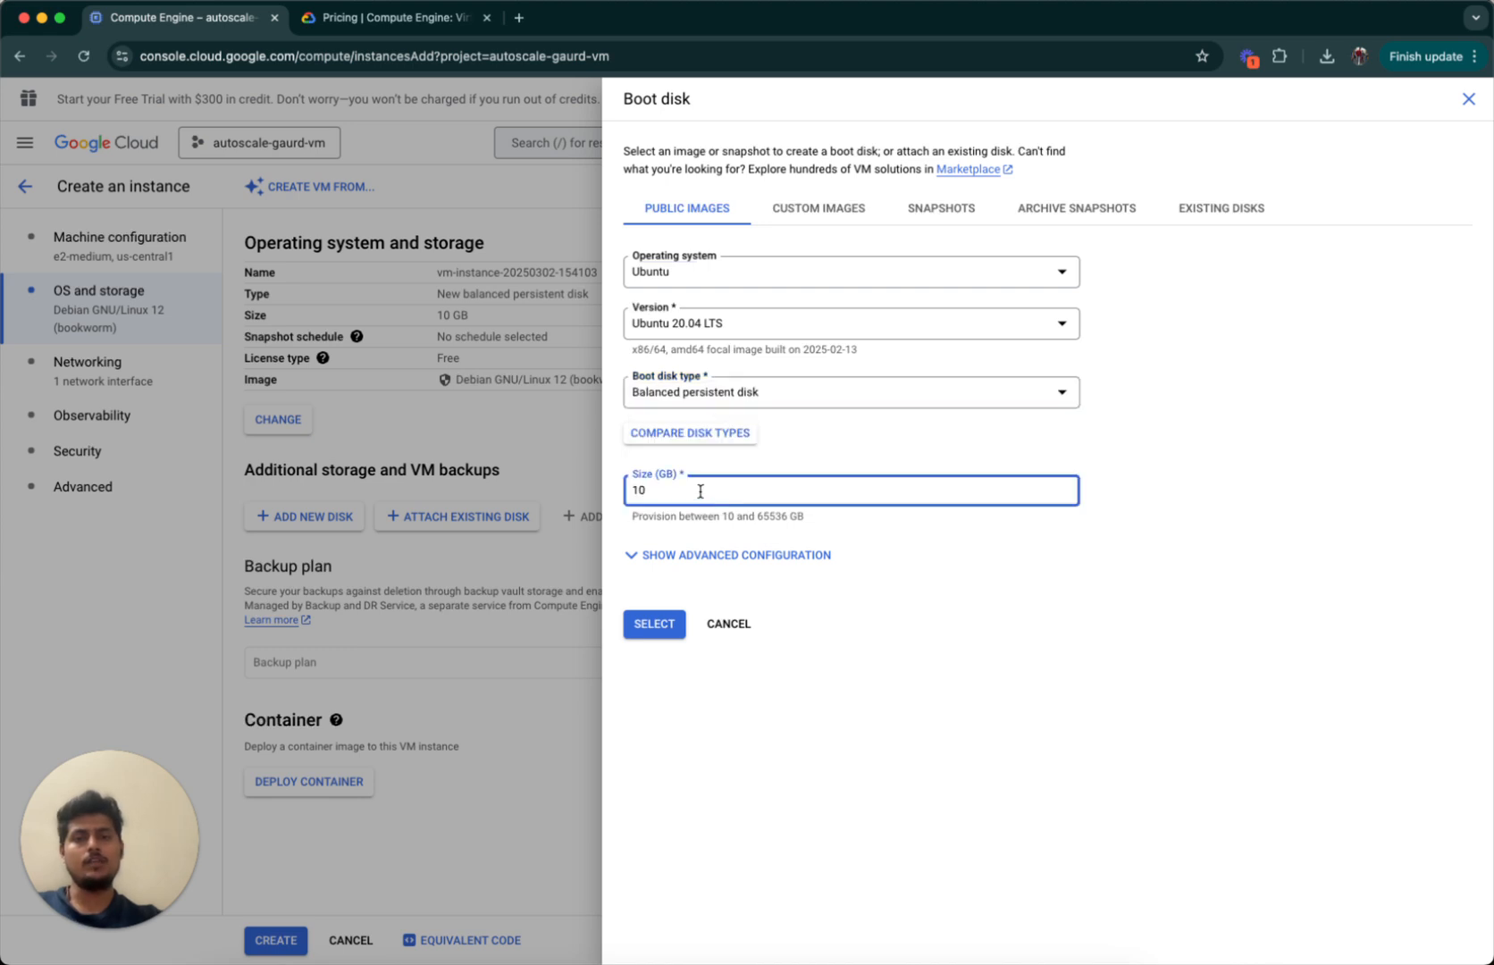
double_click(700, 491)
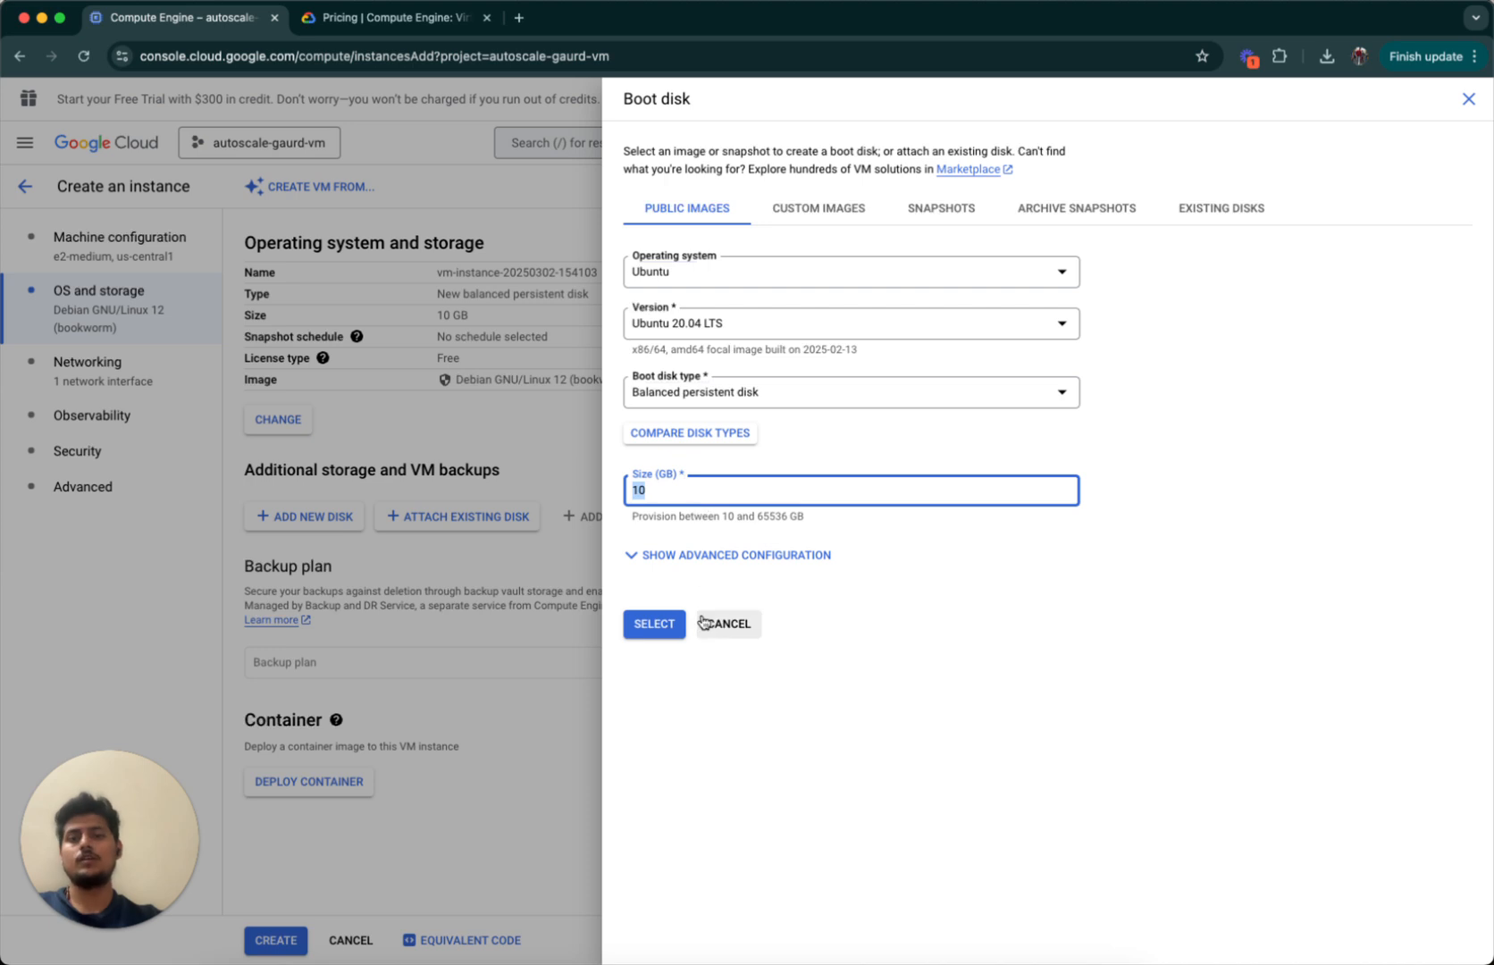
triple_click(670, 519)
click(670, 531)
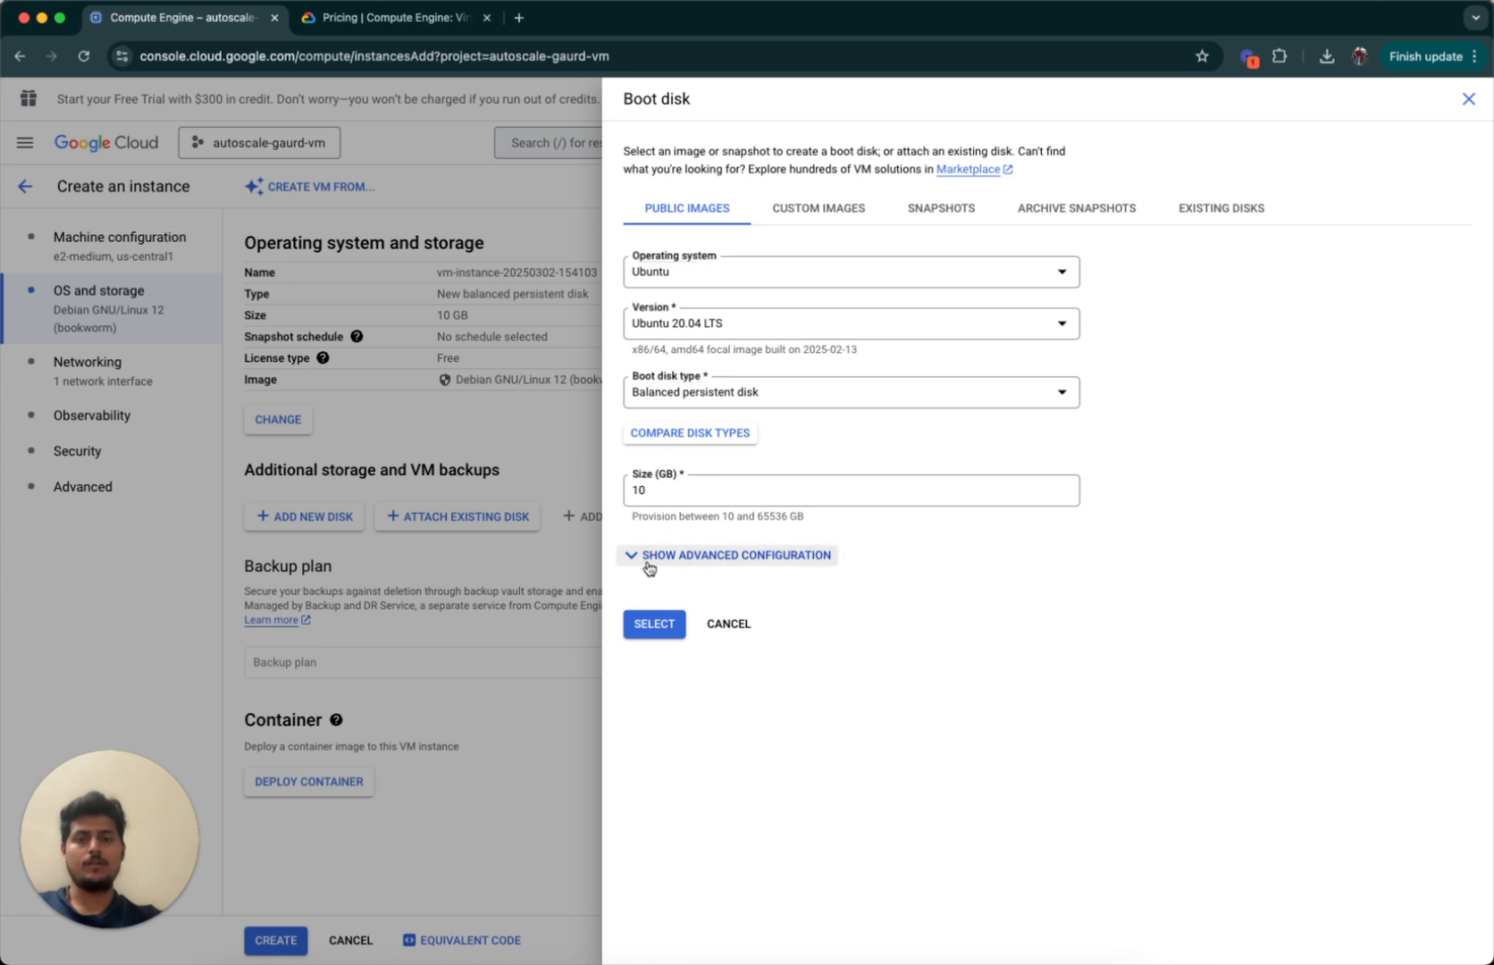
click(652, 557)
scroll(715, 639, down, 1)
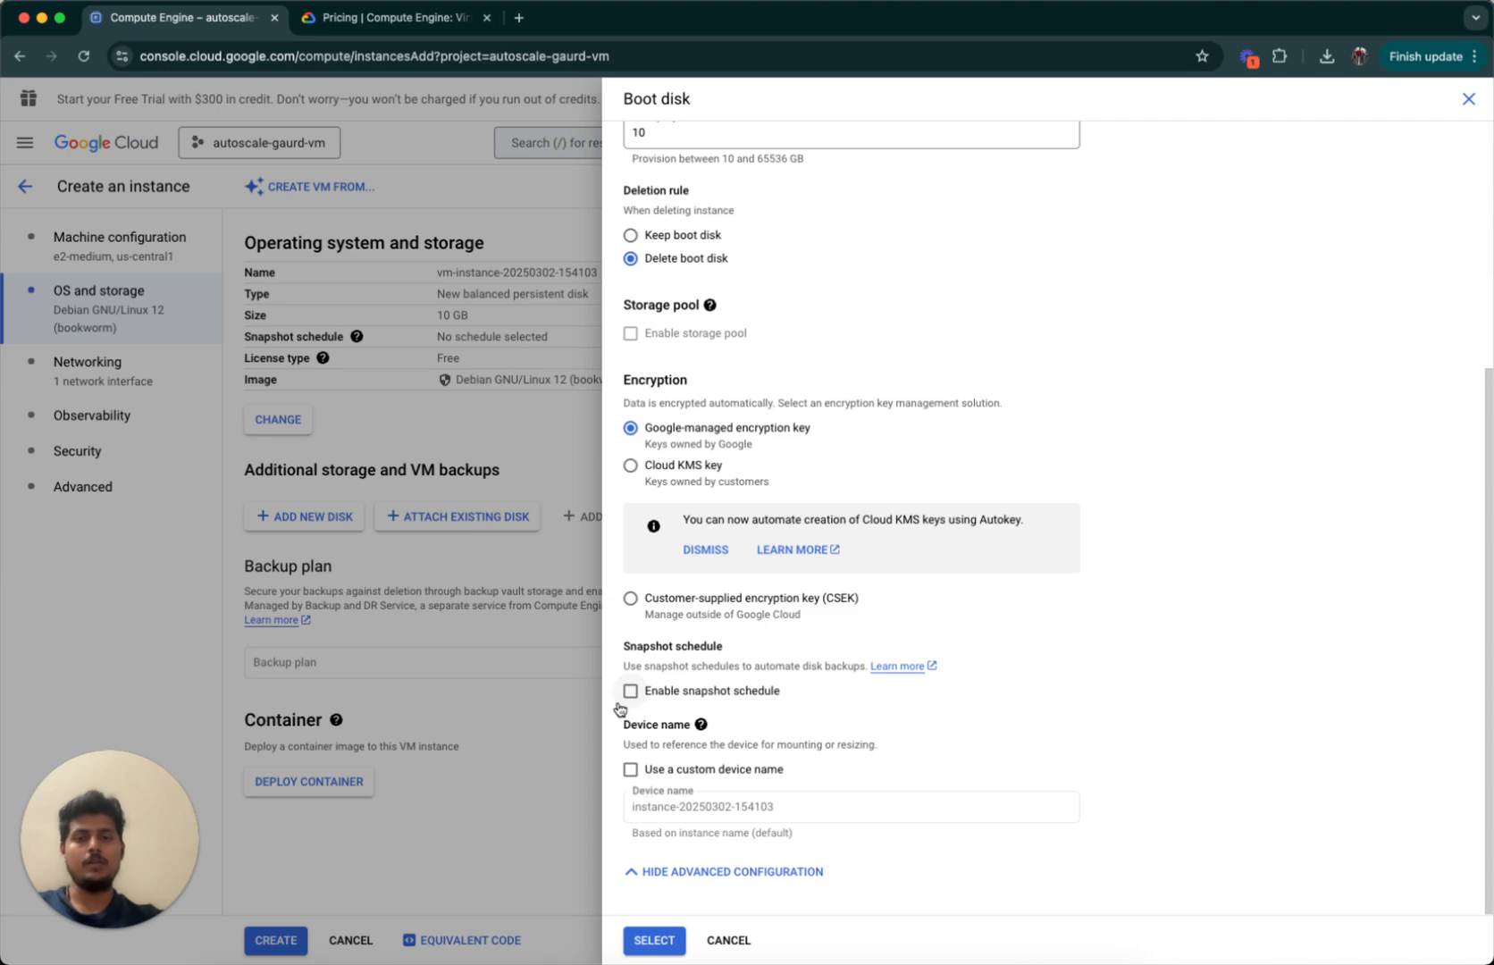
click(731, 940)
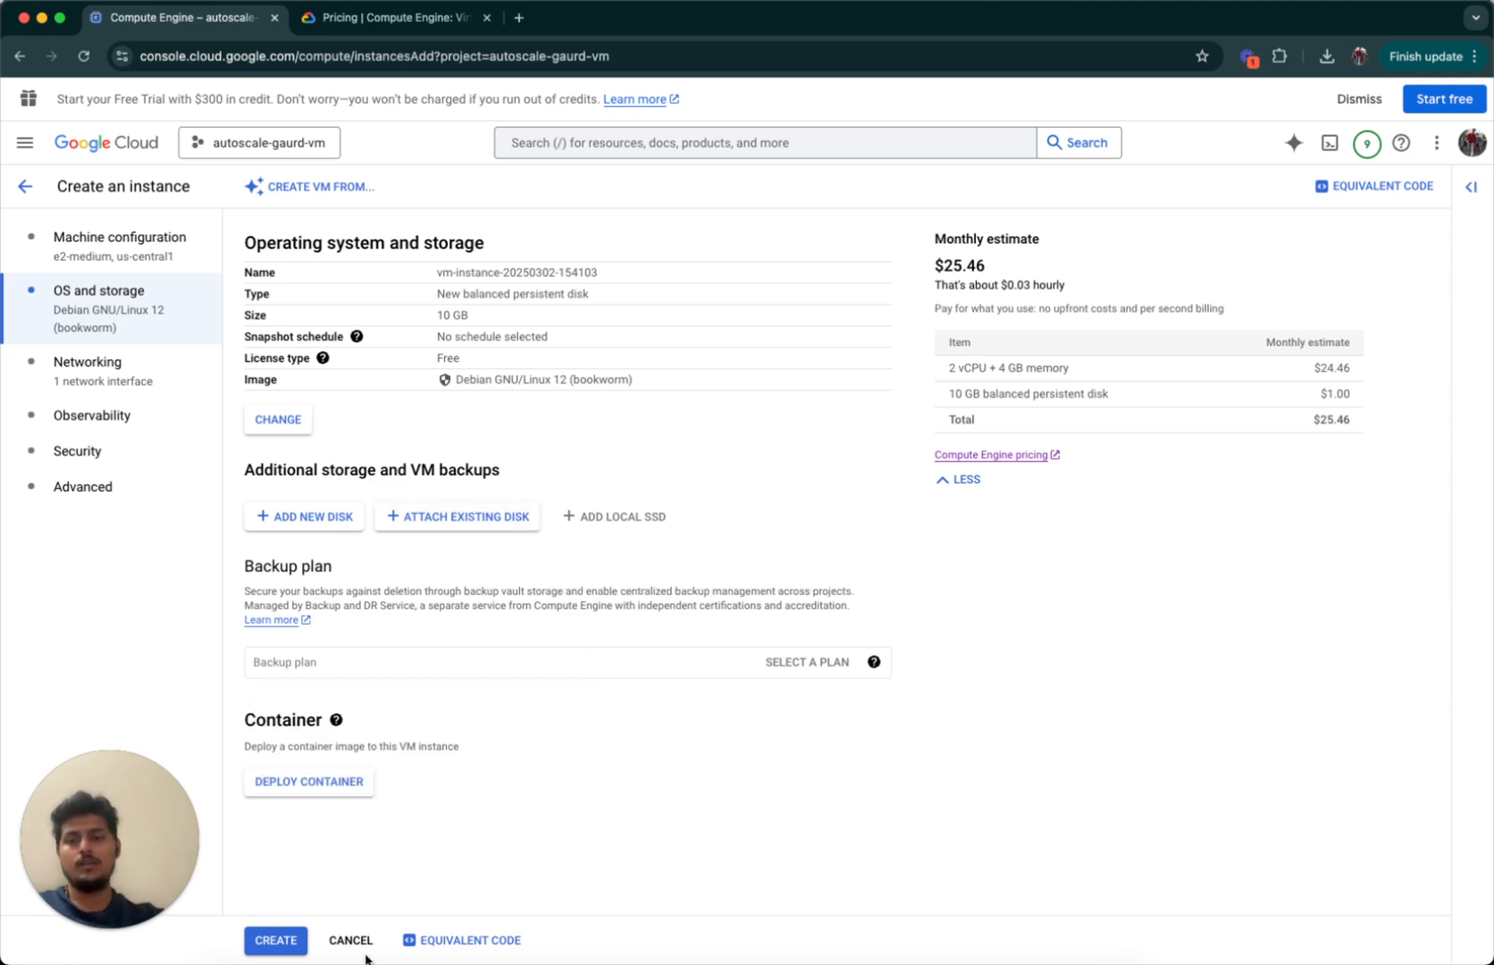
In Networking, allow HTTP and HTTPS traffic to the instance.
click(79, 396)
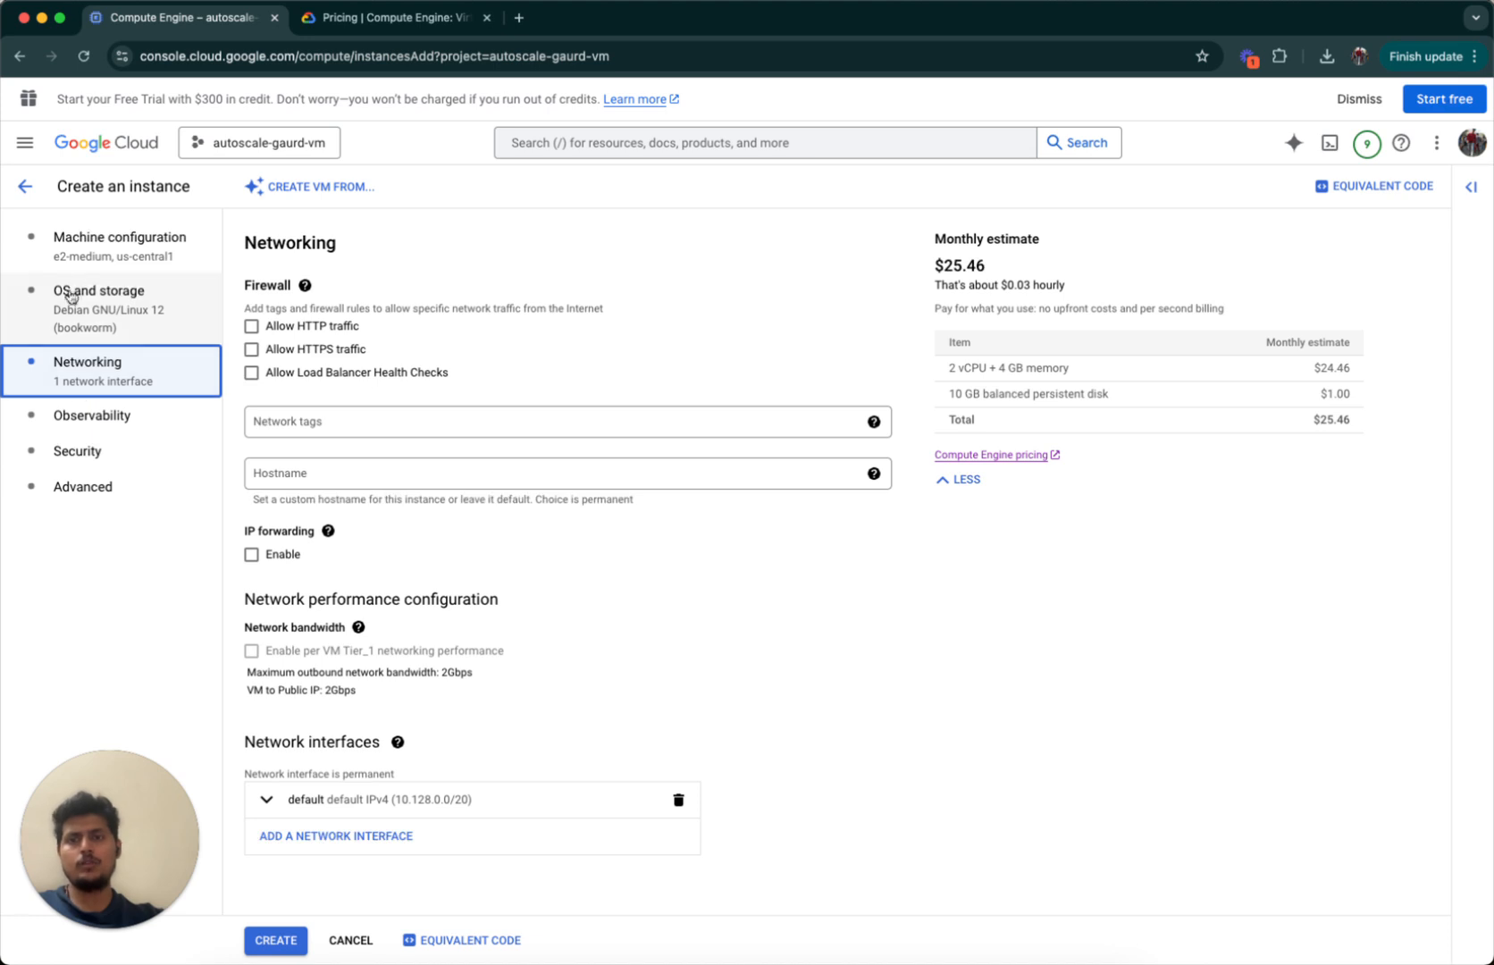
click(253, 328)
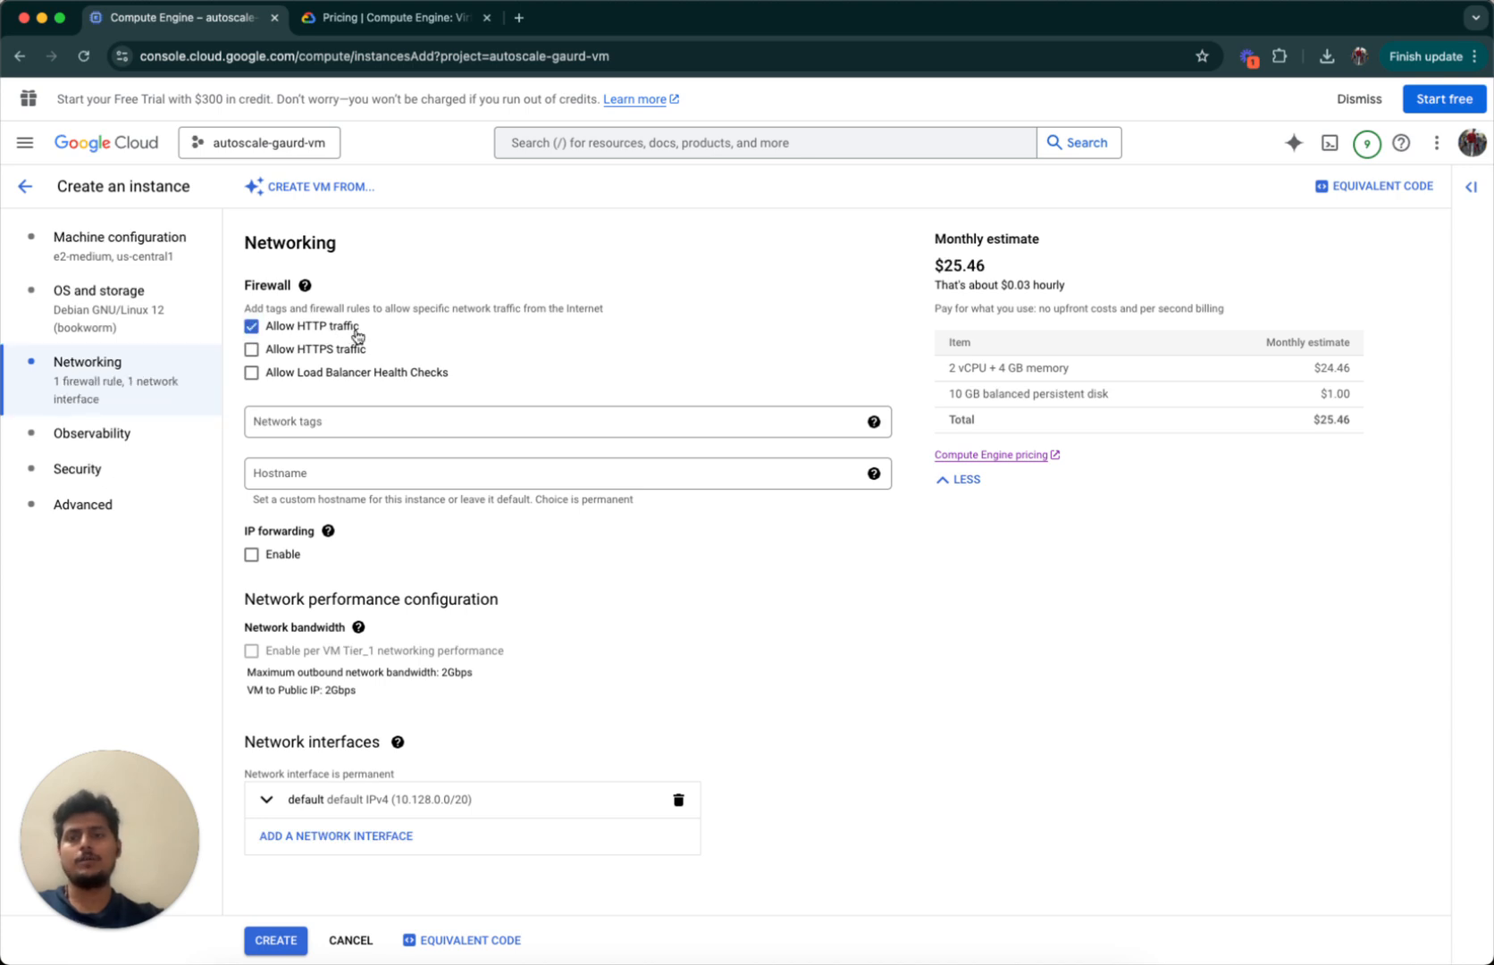
click(252, 349)
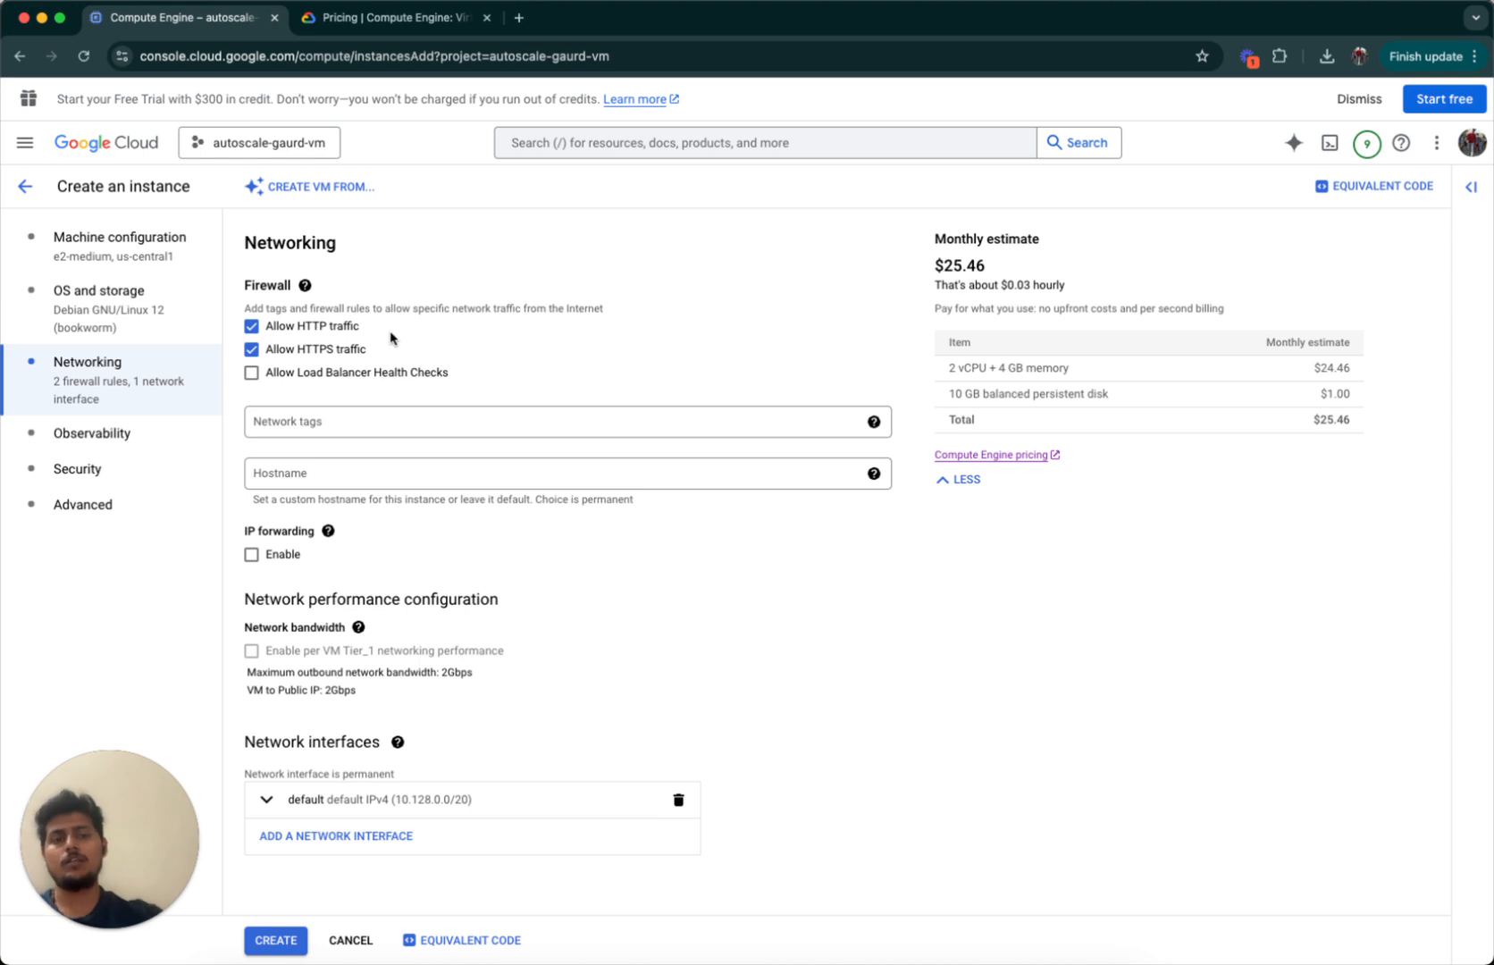
Add a 'vm' network tag, then remove it again.
click(405, 412)
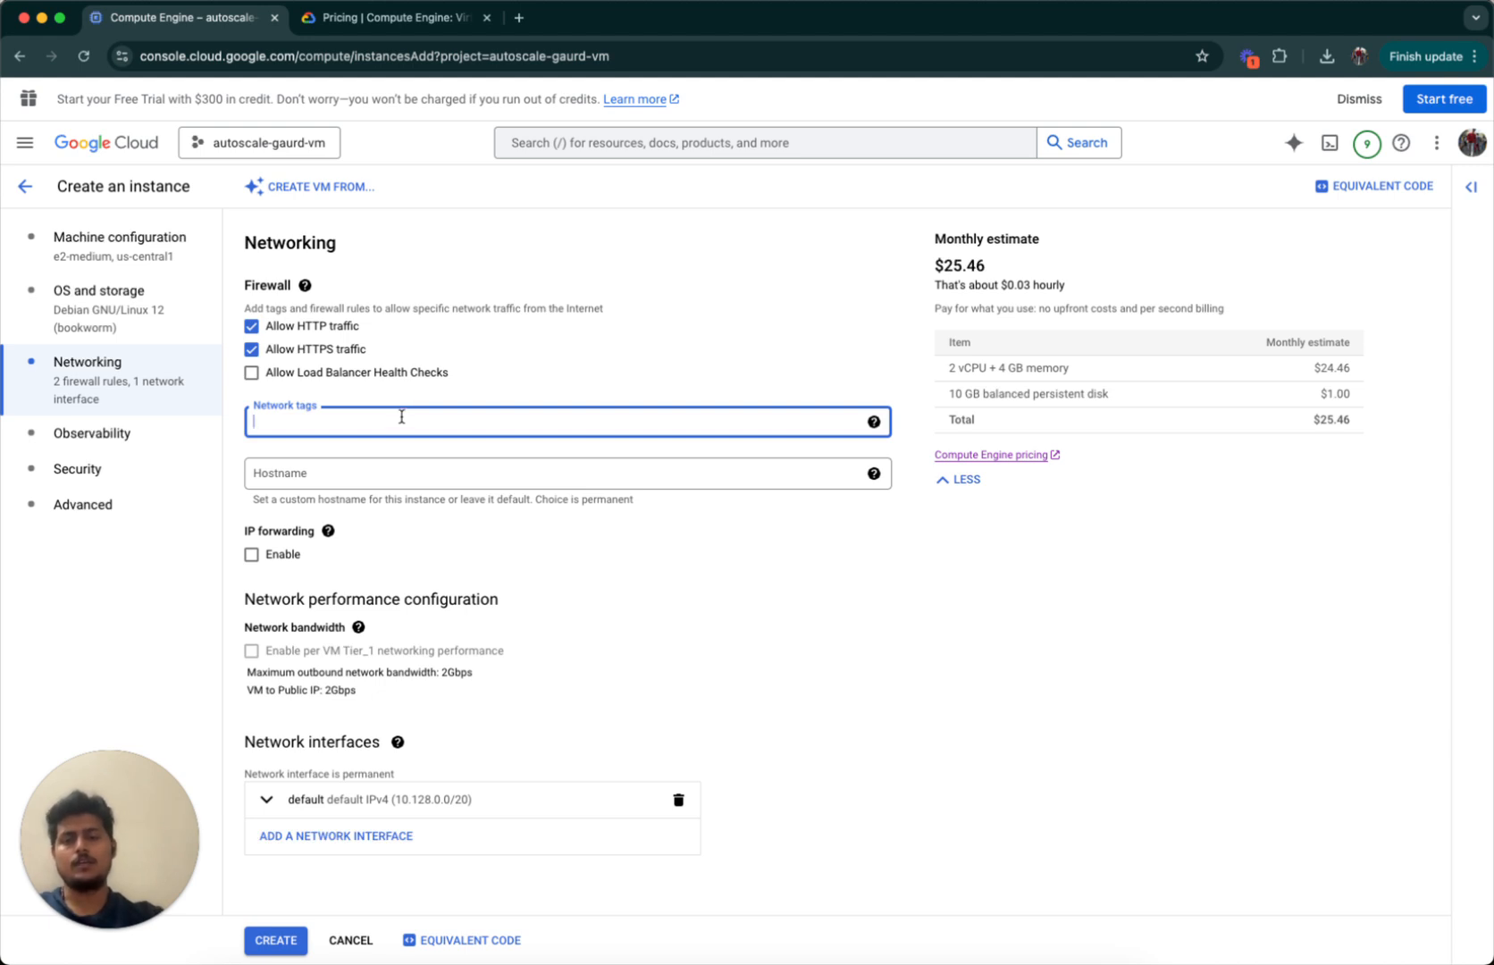
text(vm)
key(Return)
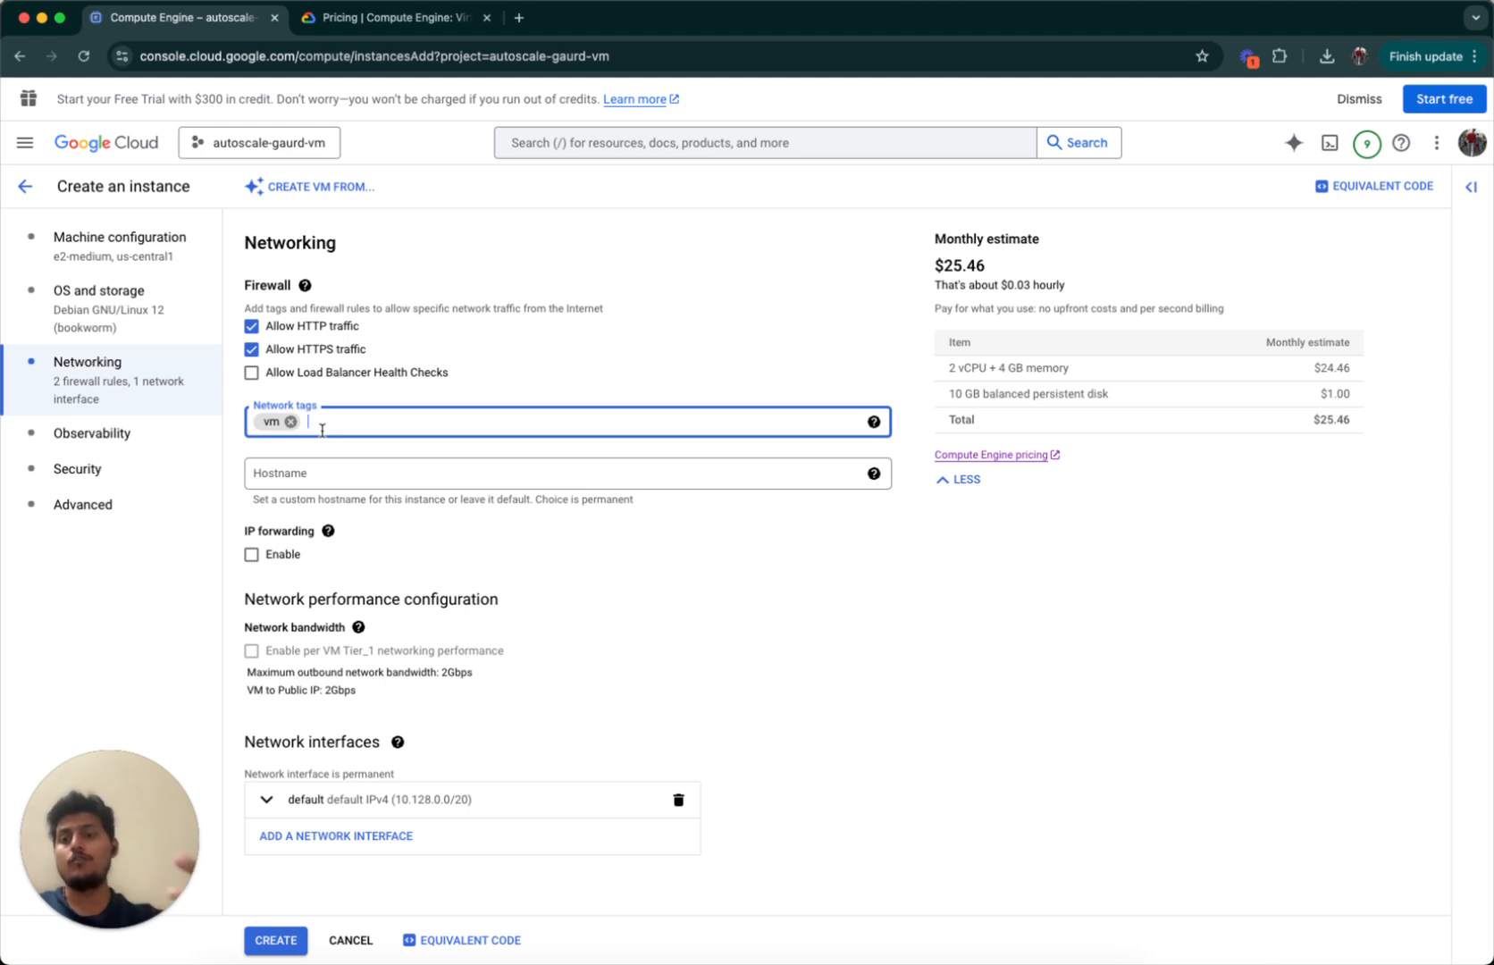
key(BackSpace)
key(BackSpace)
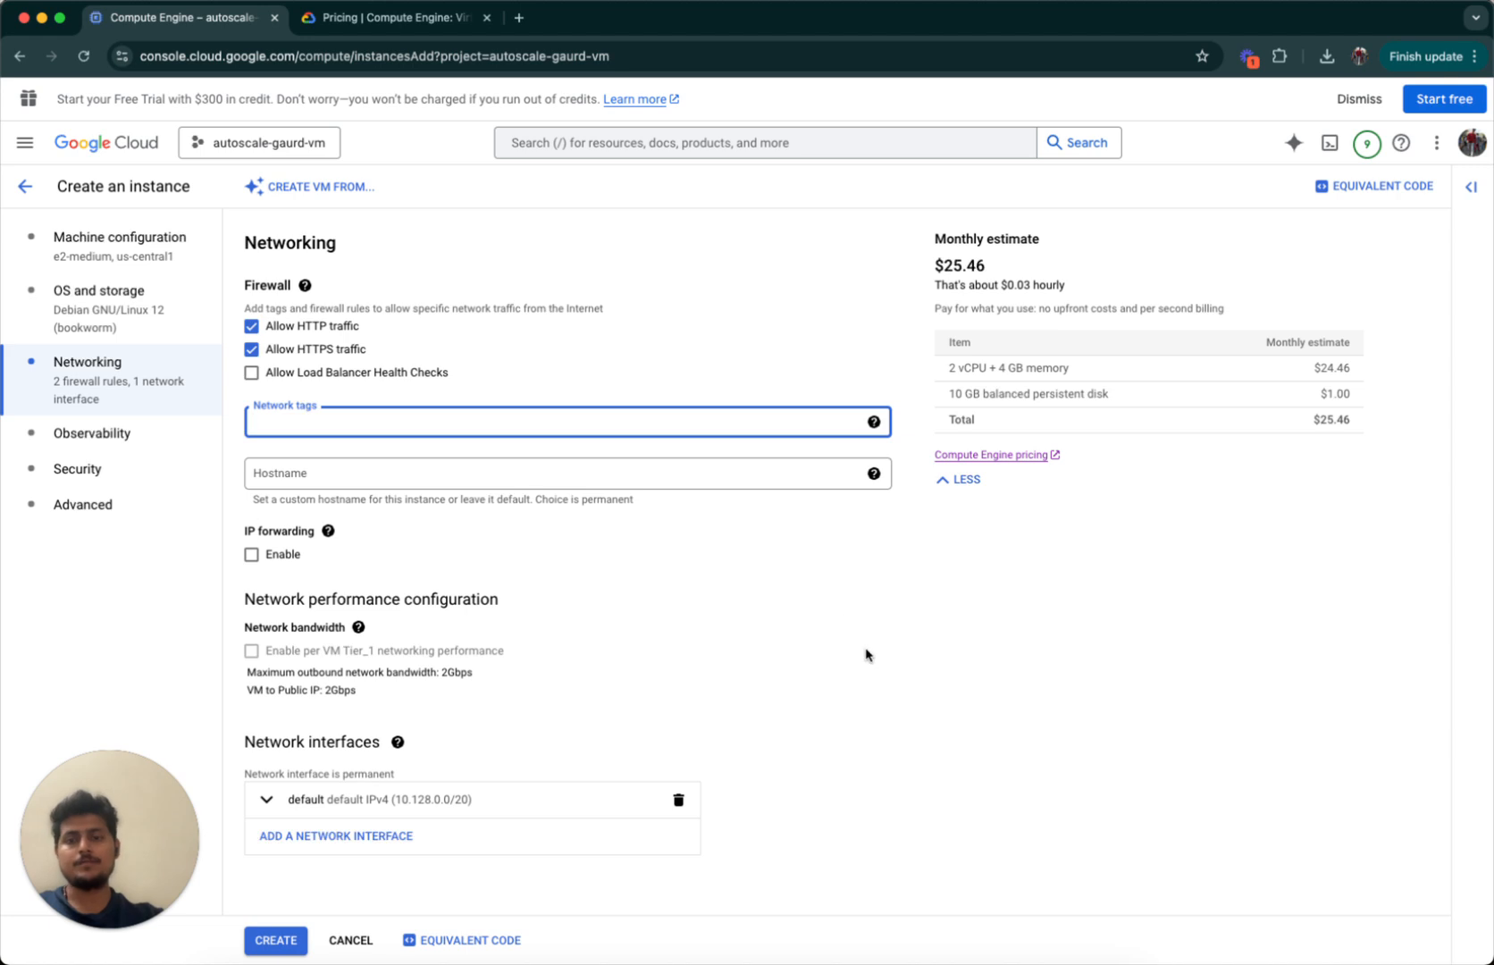
click(863, 743)
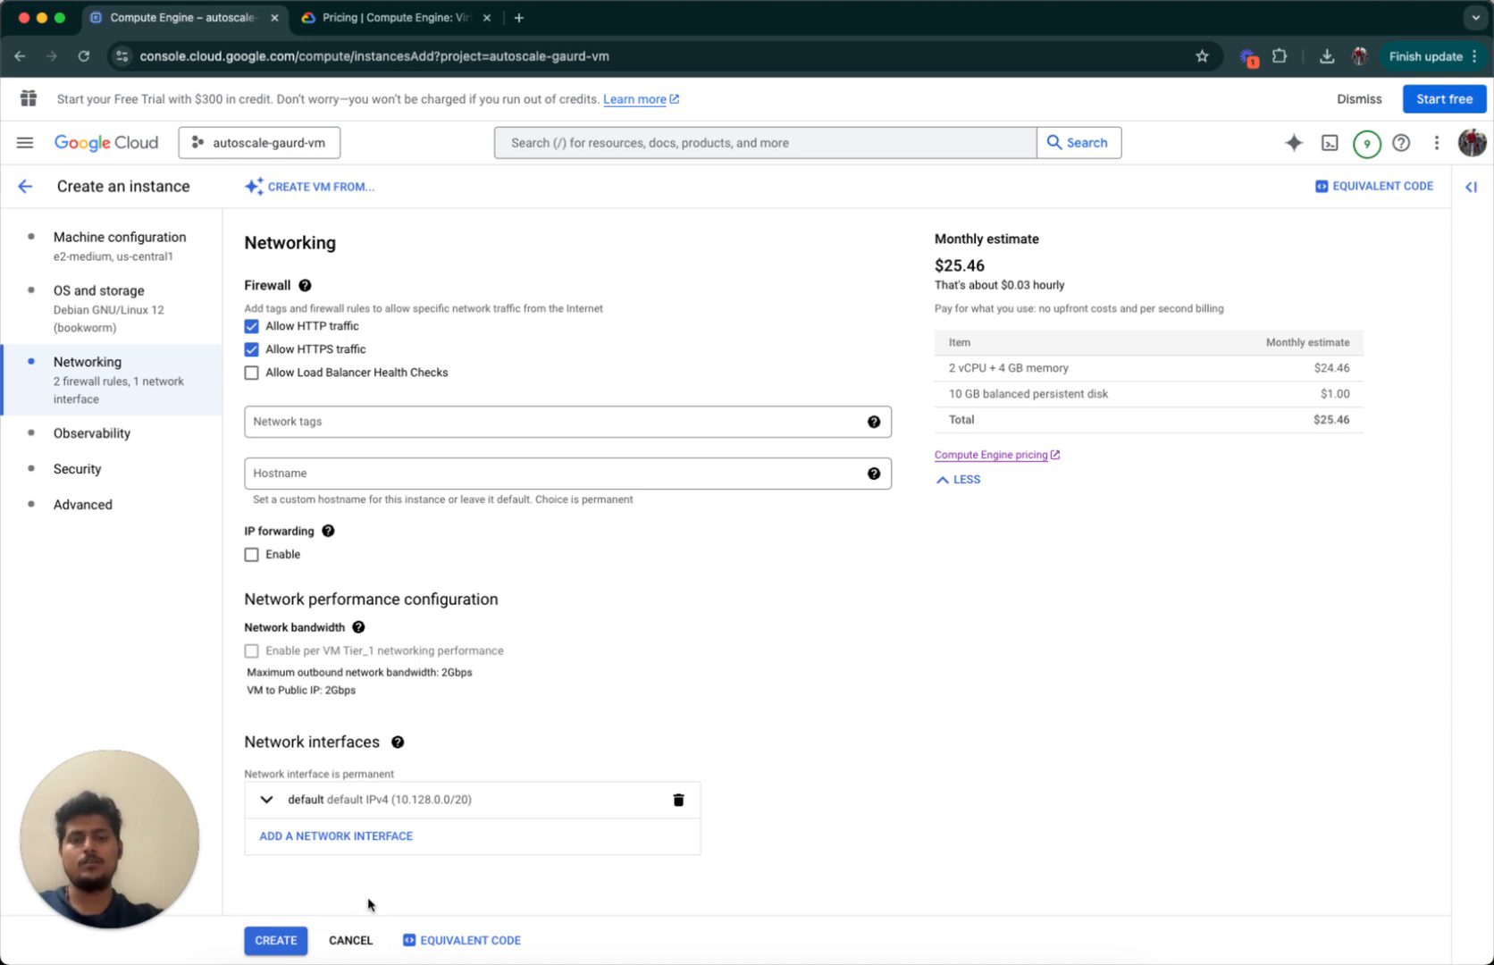
click(102, 439)
click(112, 263)
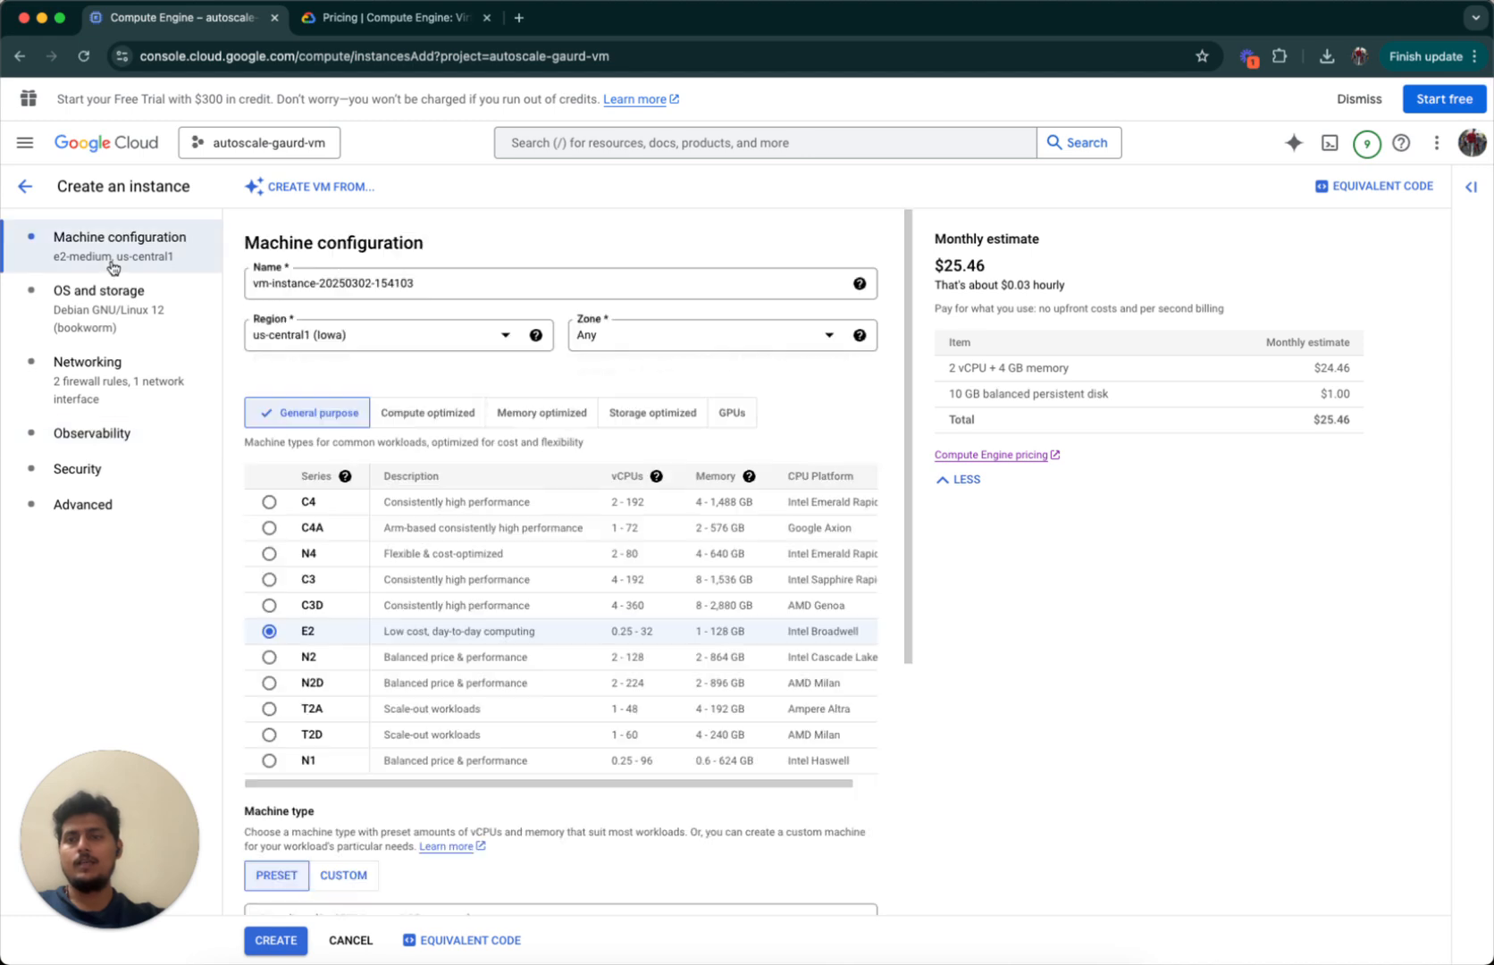
click(103, 433)
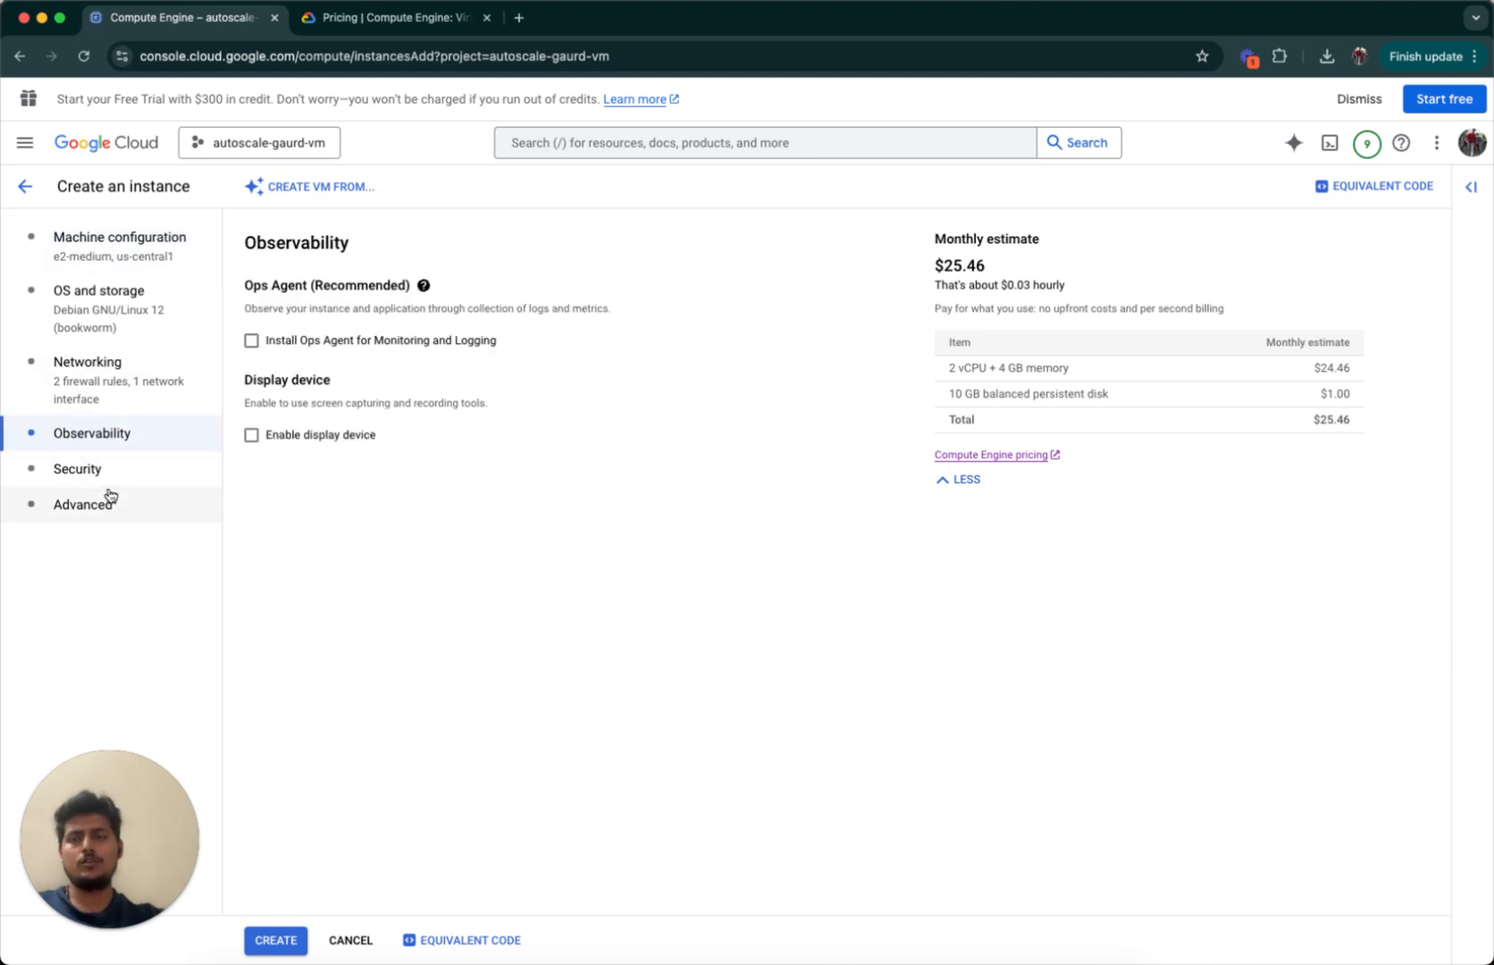
click(114, 478)
click(333, 417)
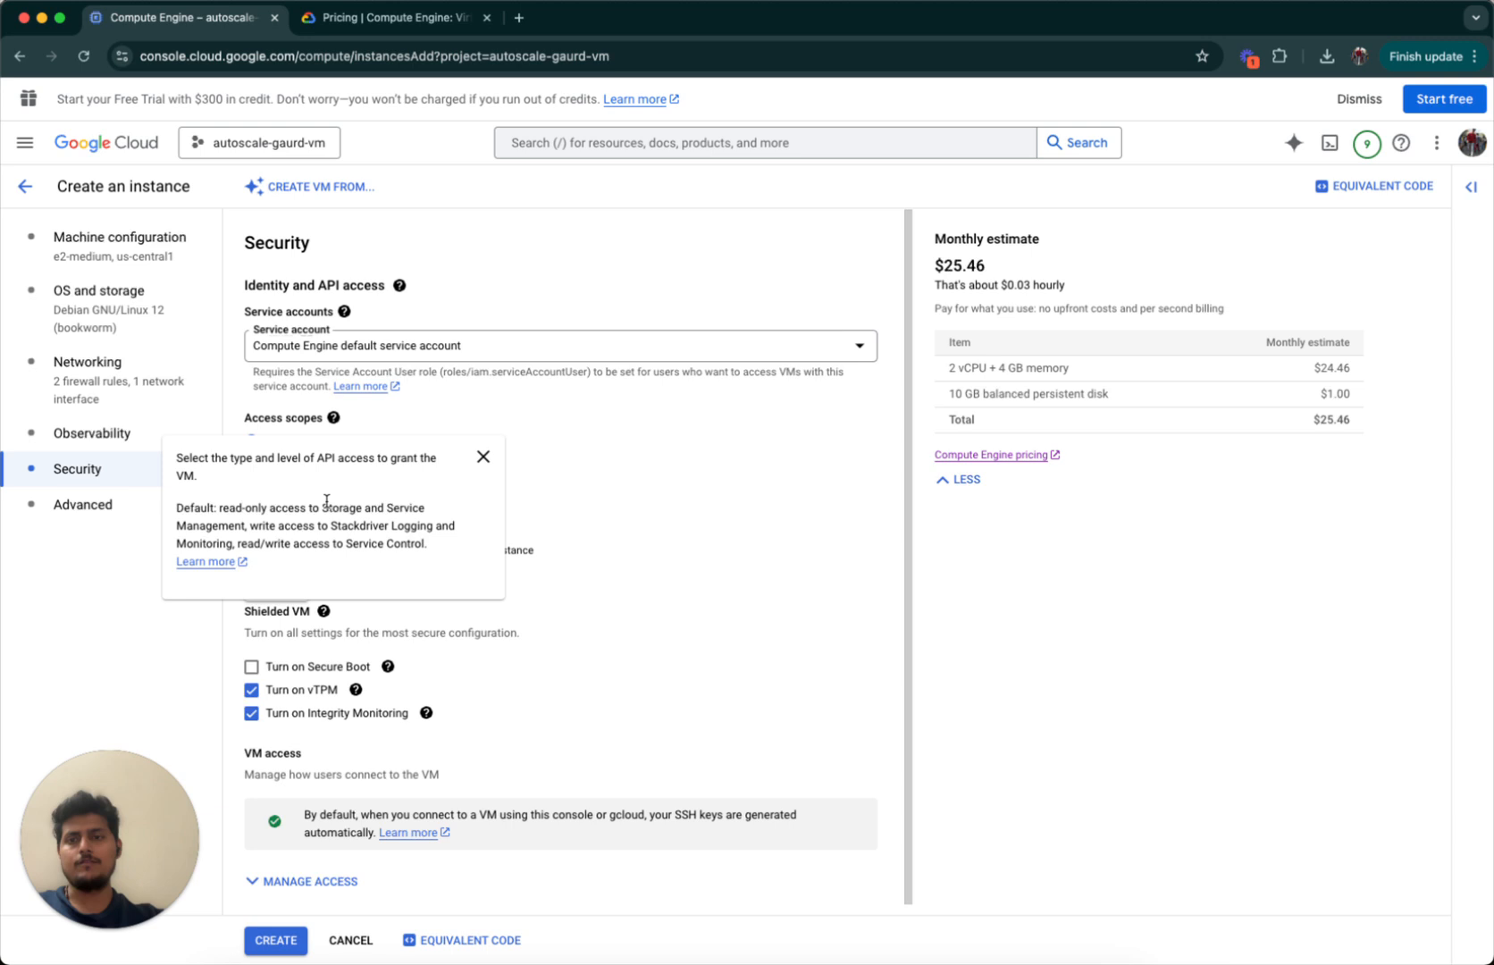
click(631, 601)
click(143, 510)
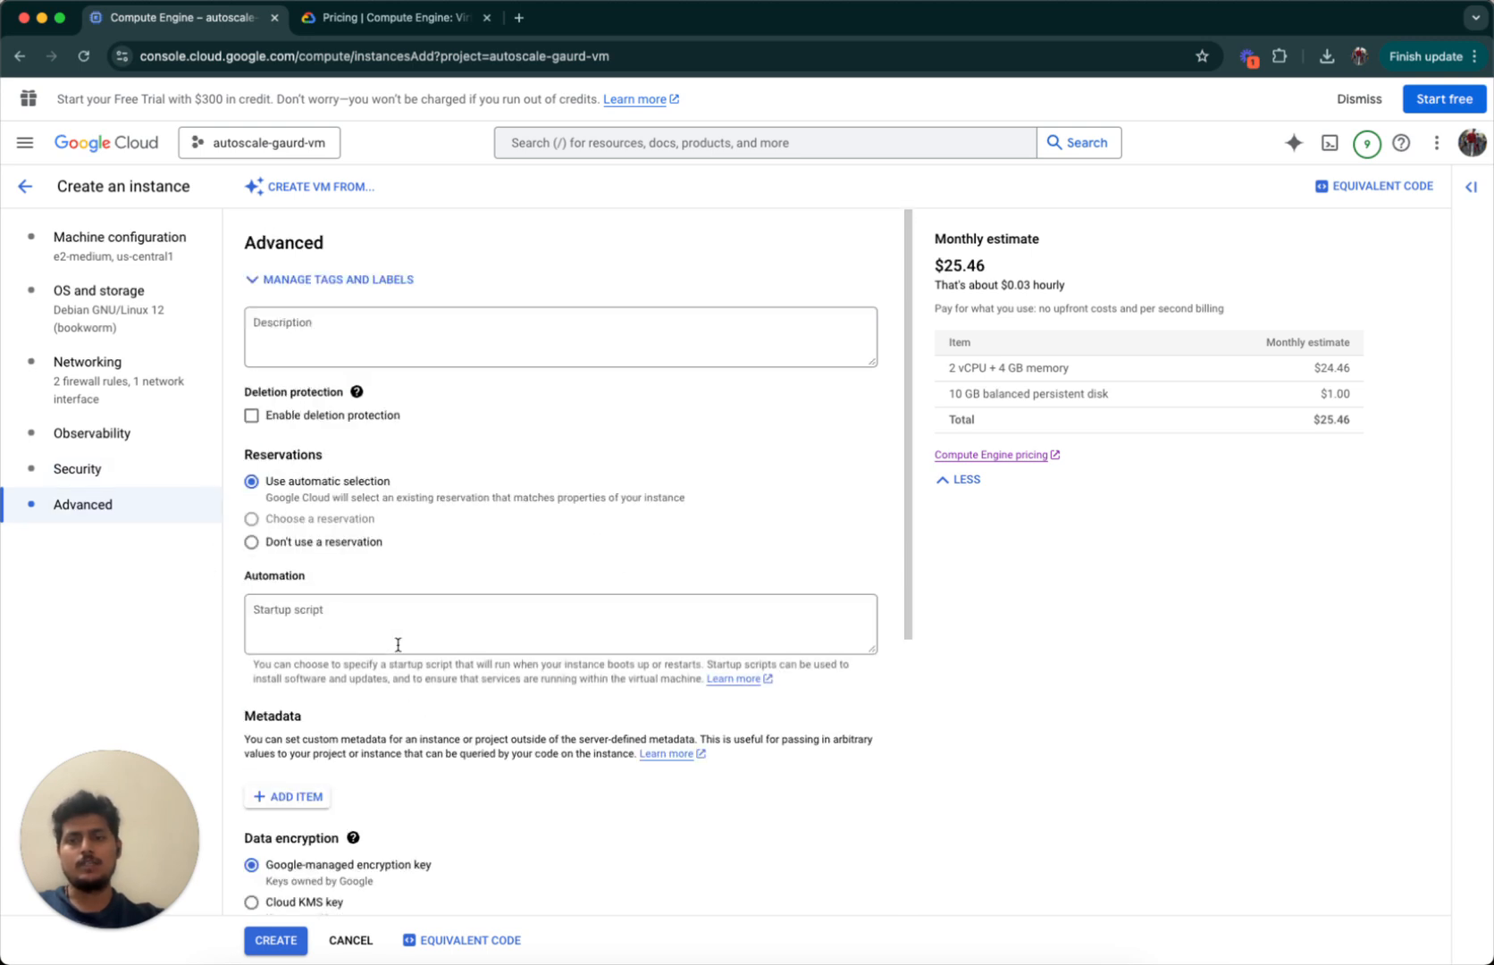
scroll(398, 644, down, 4)
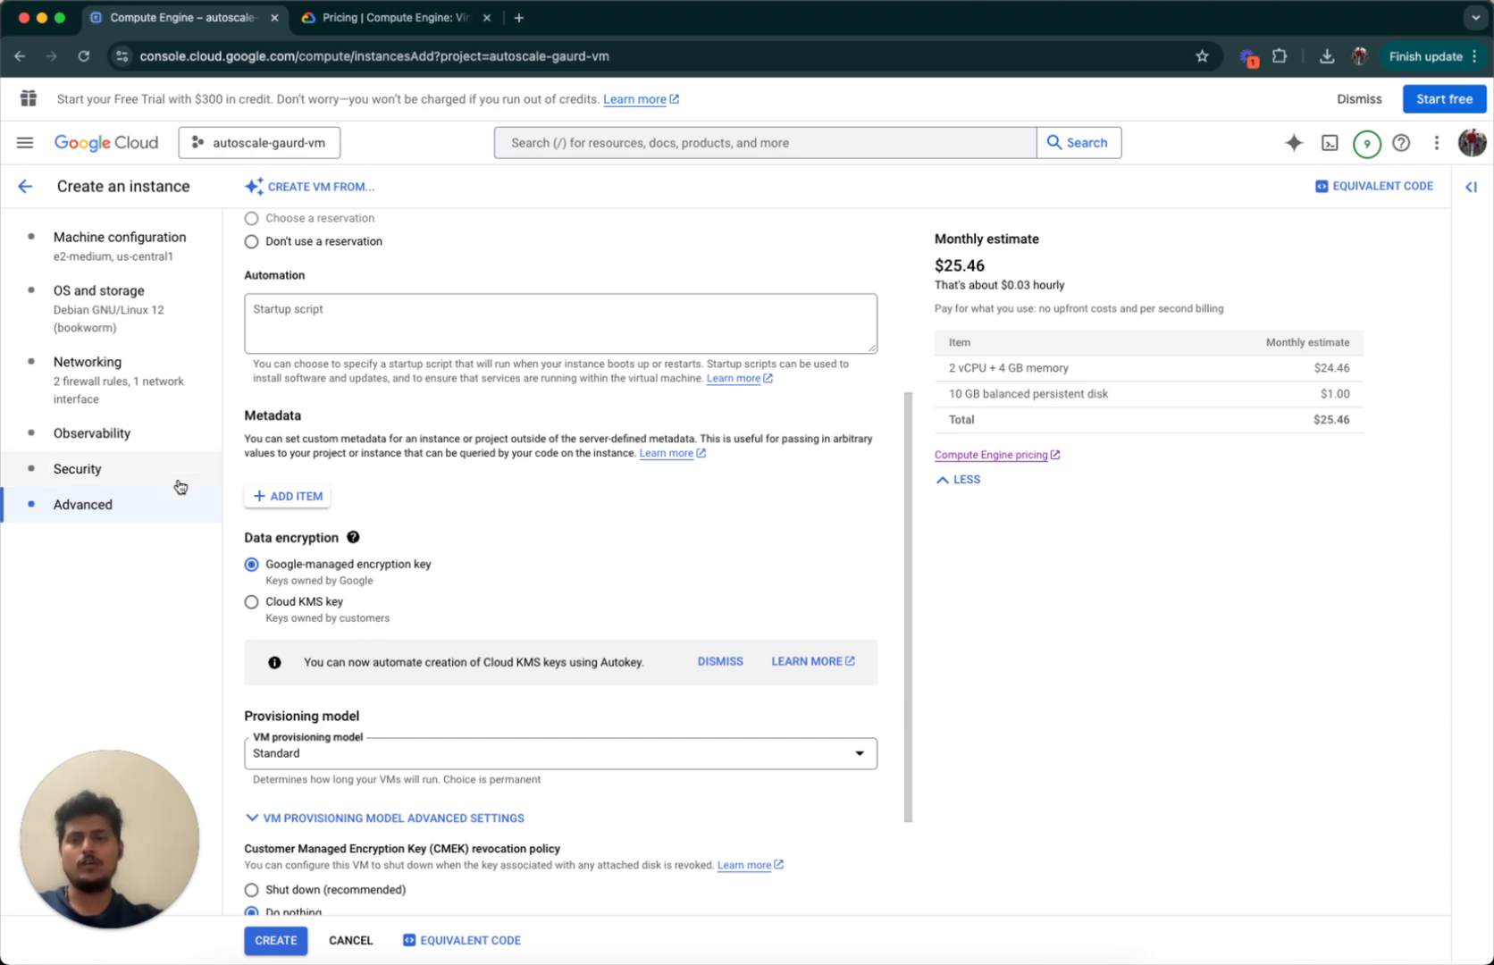
scroll(340, 706, down, 2)
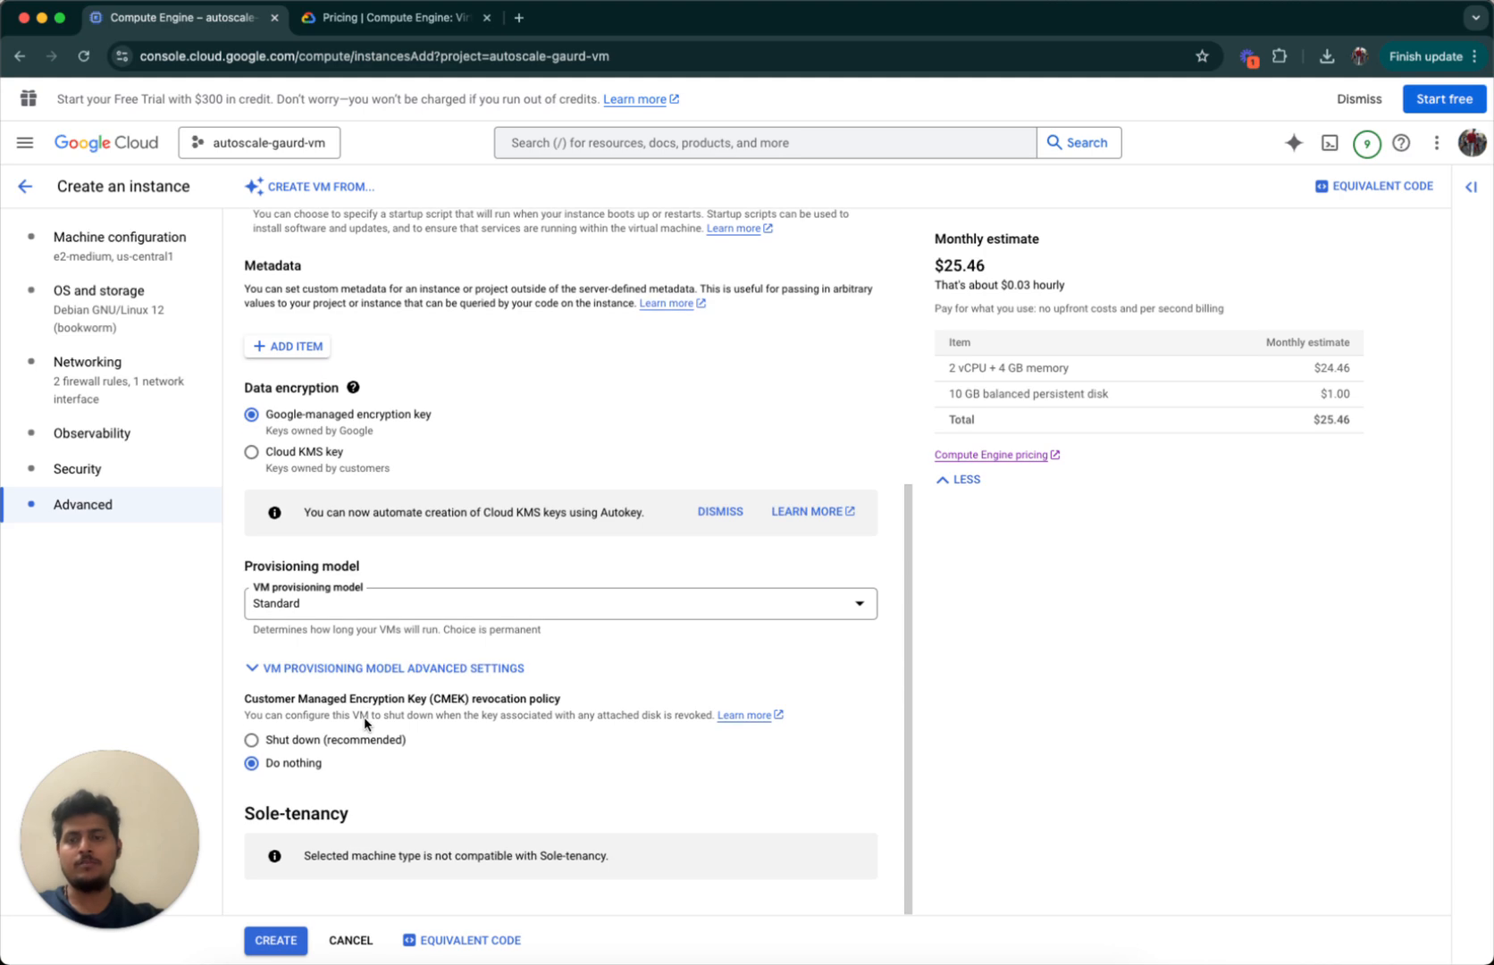
scroll(365, 717, up, 5)
click(117, 248)
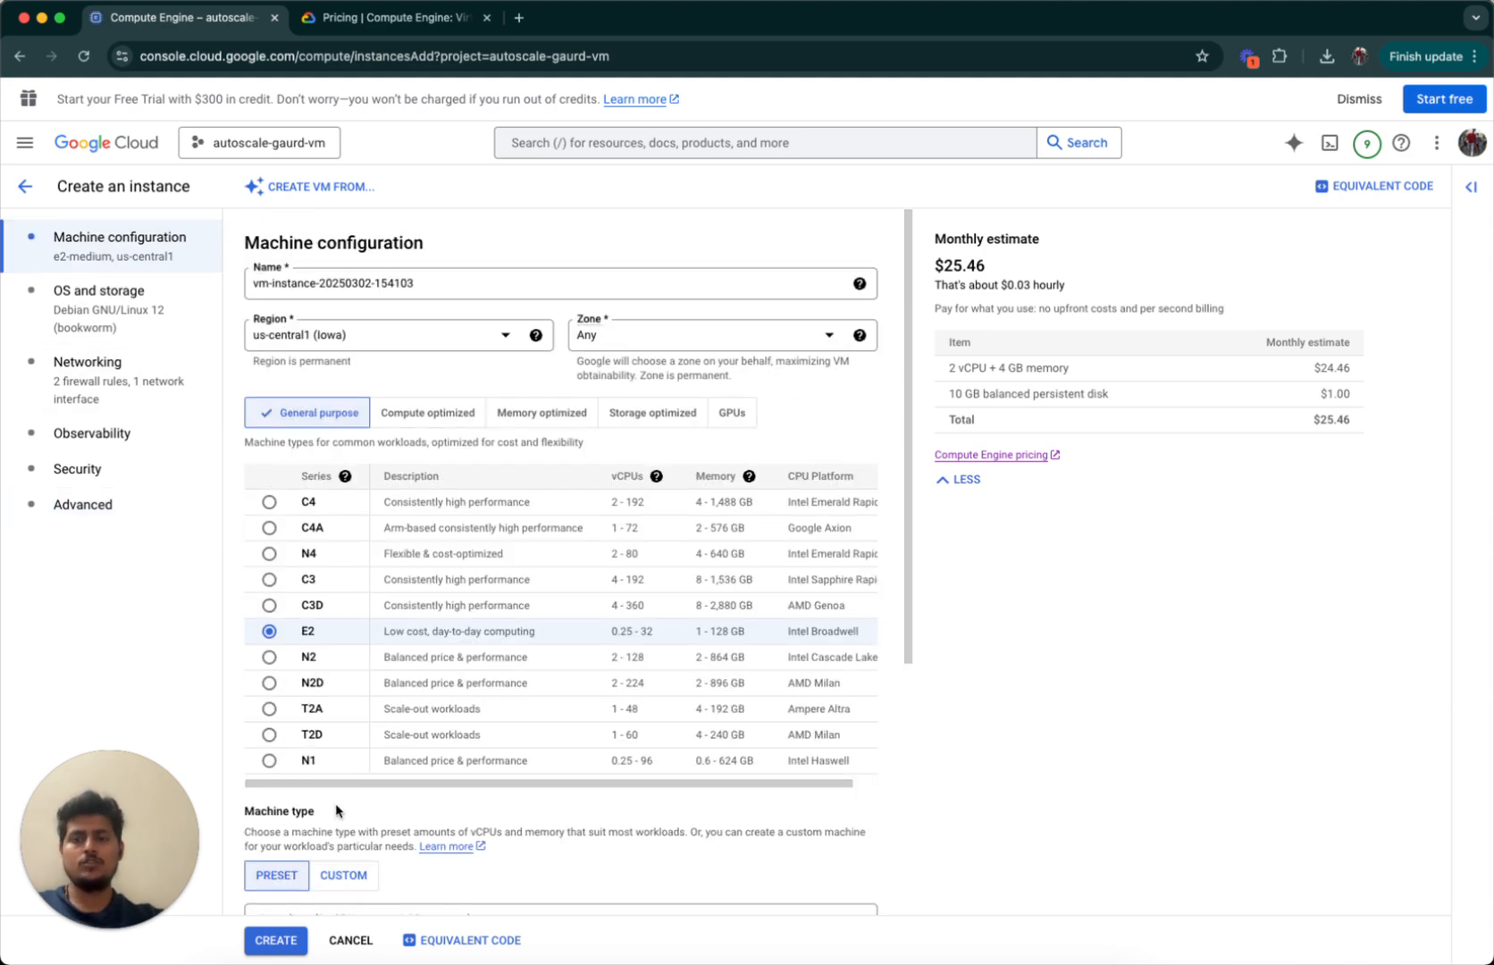
scroll(550, 667, down, 5)
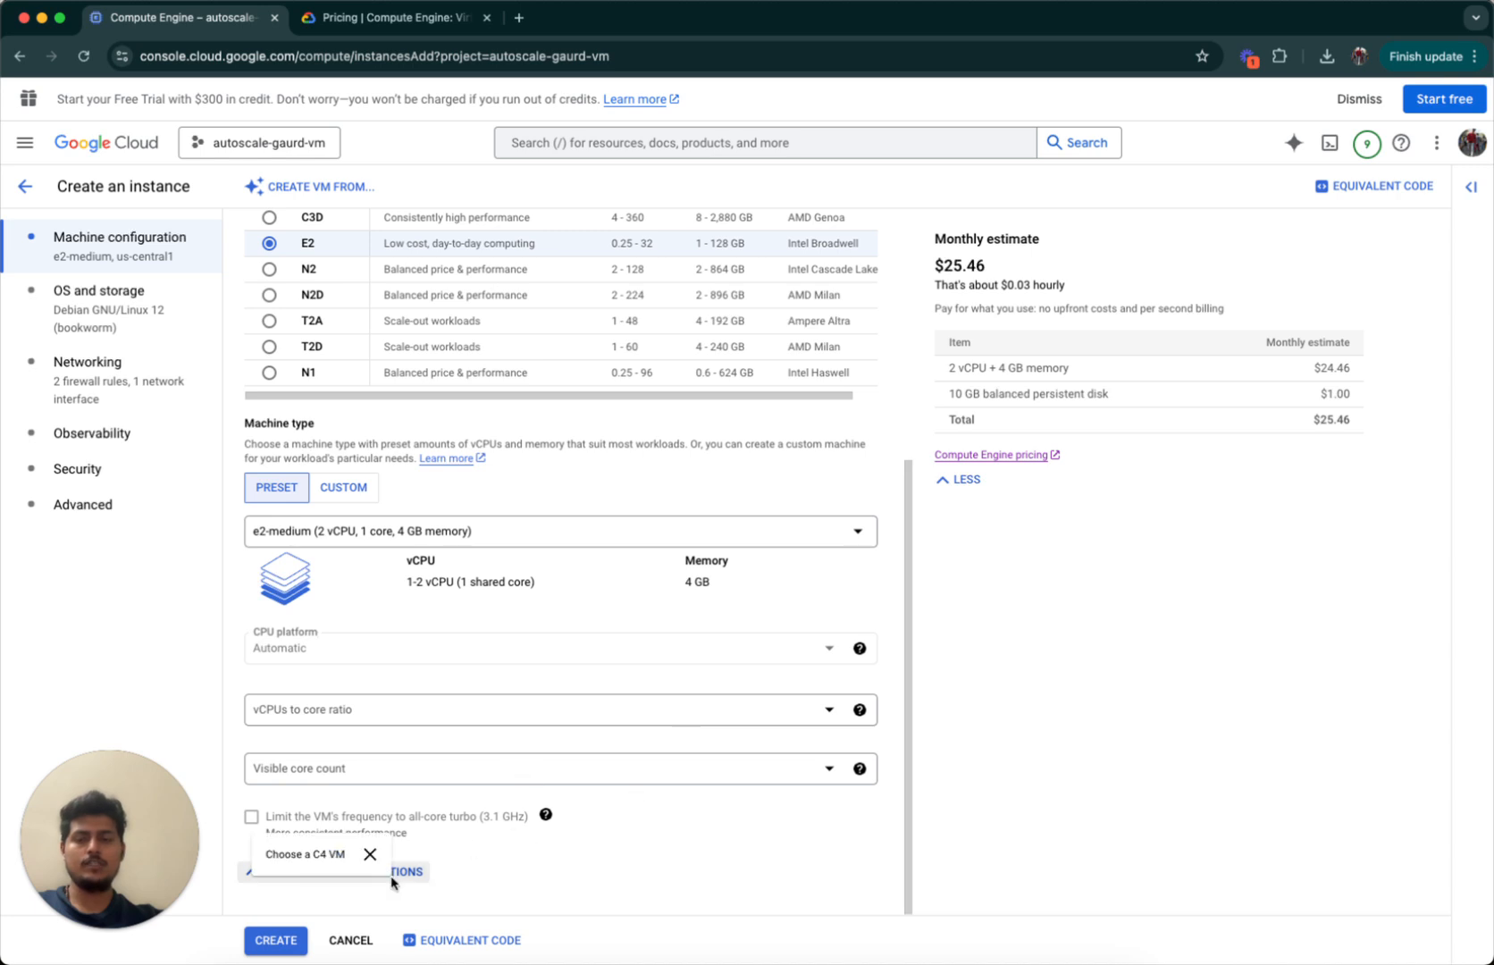
click(284, 943)
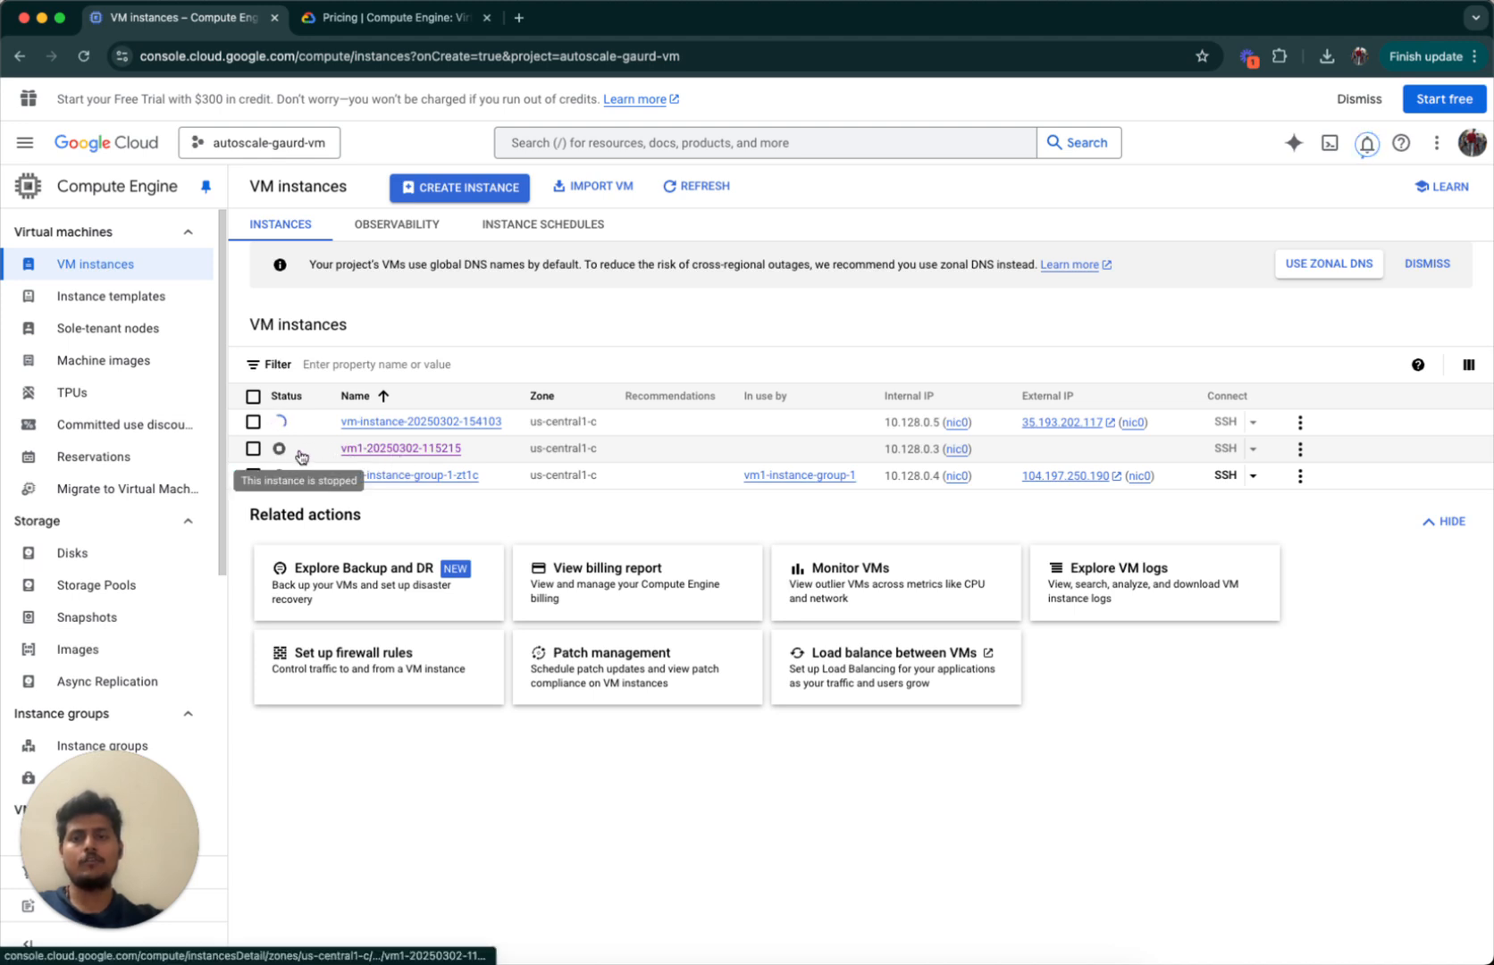
click(253, 448)
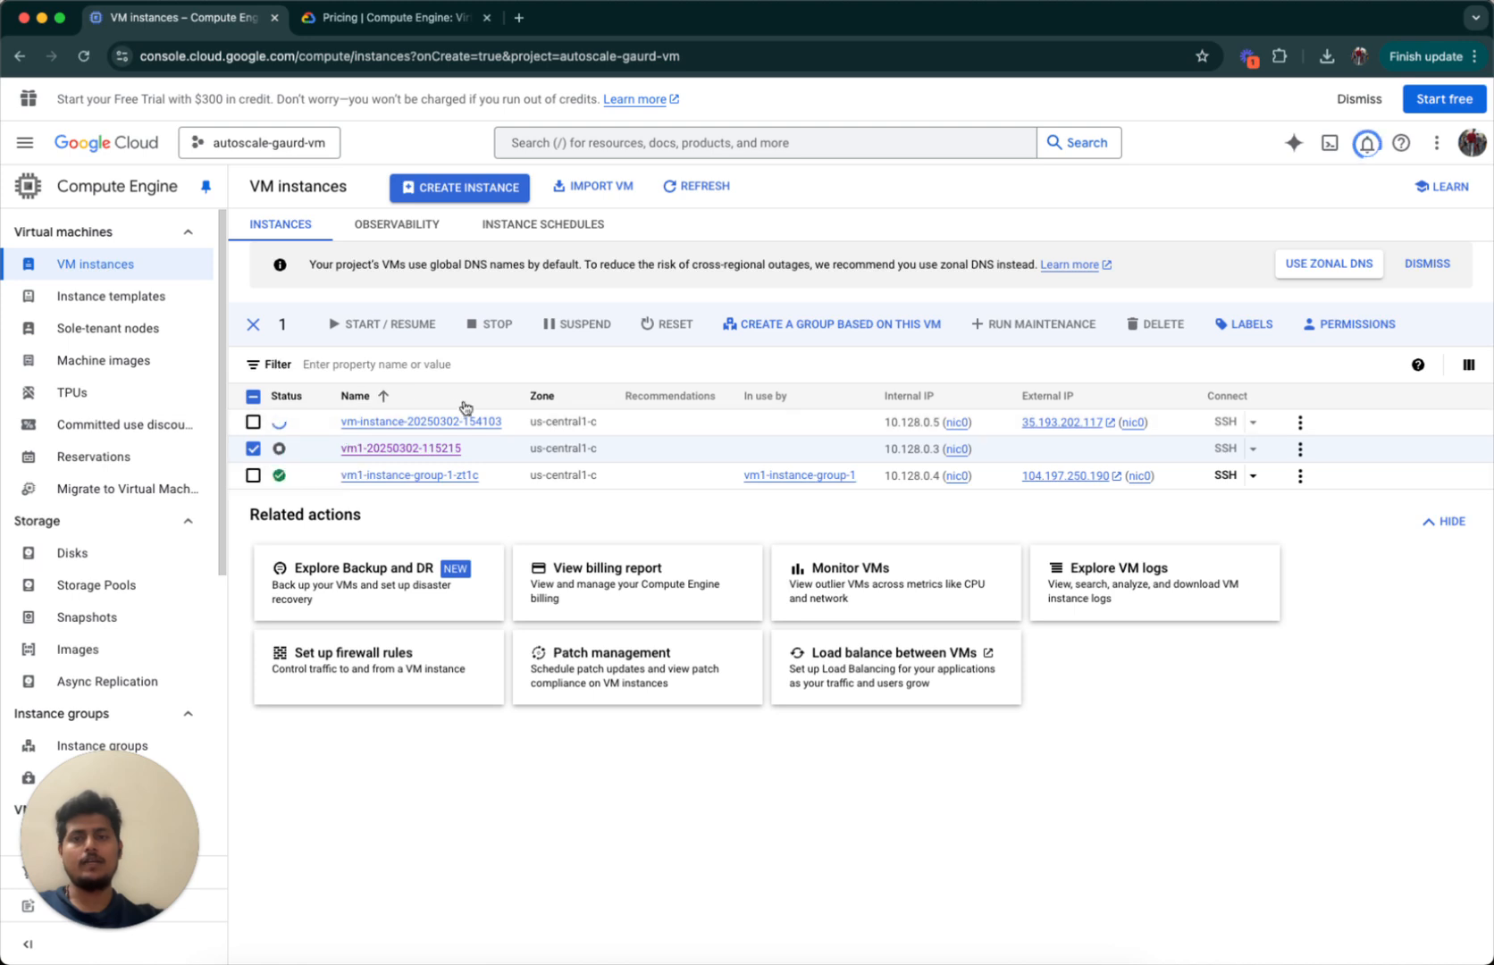
click(253, 449)
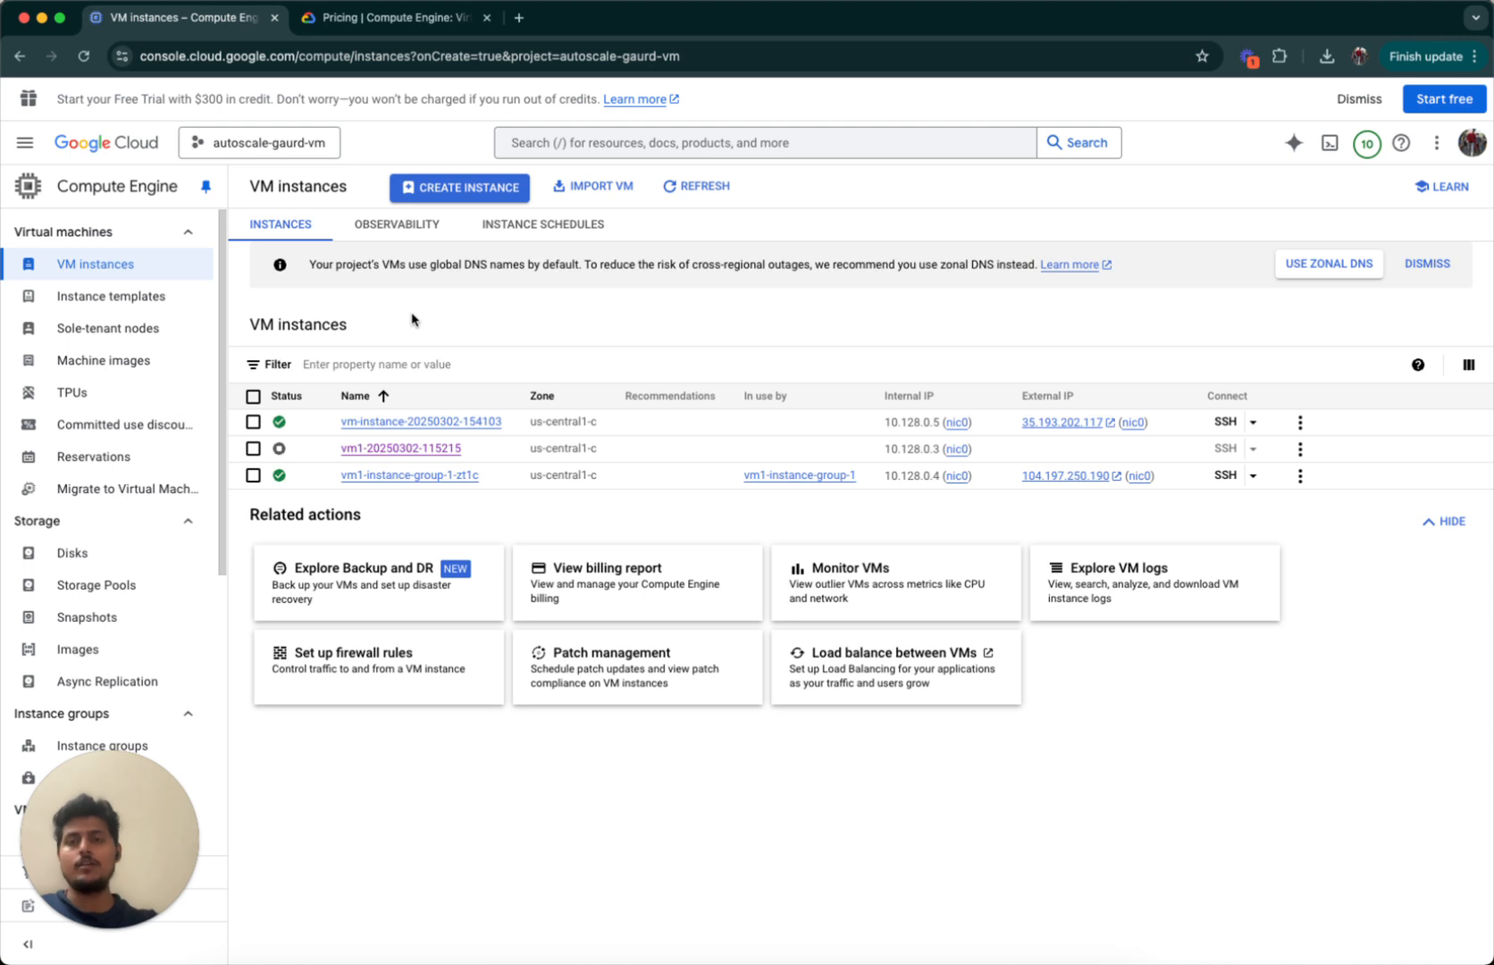
double_click(311, 318)
click(365, 325)
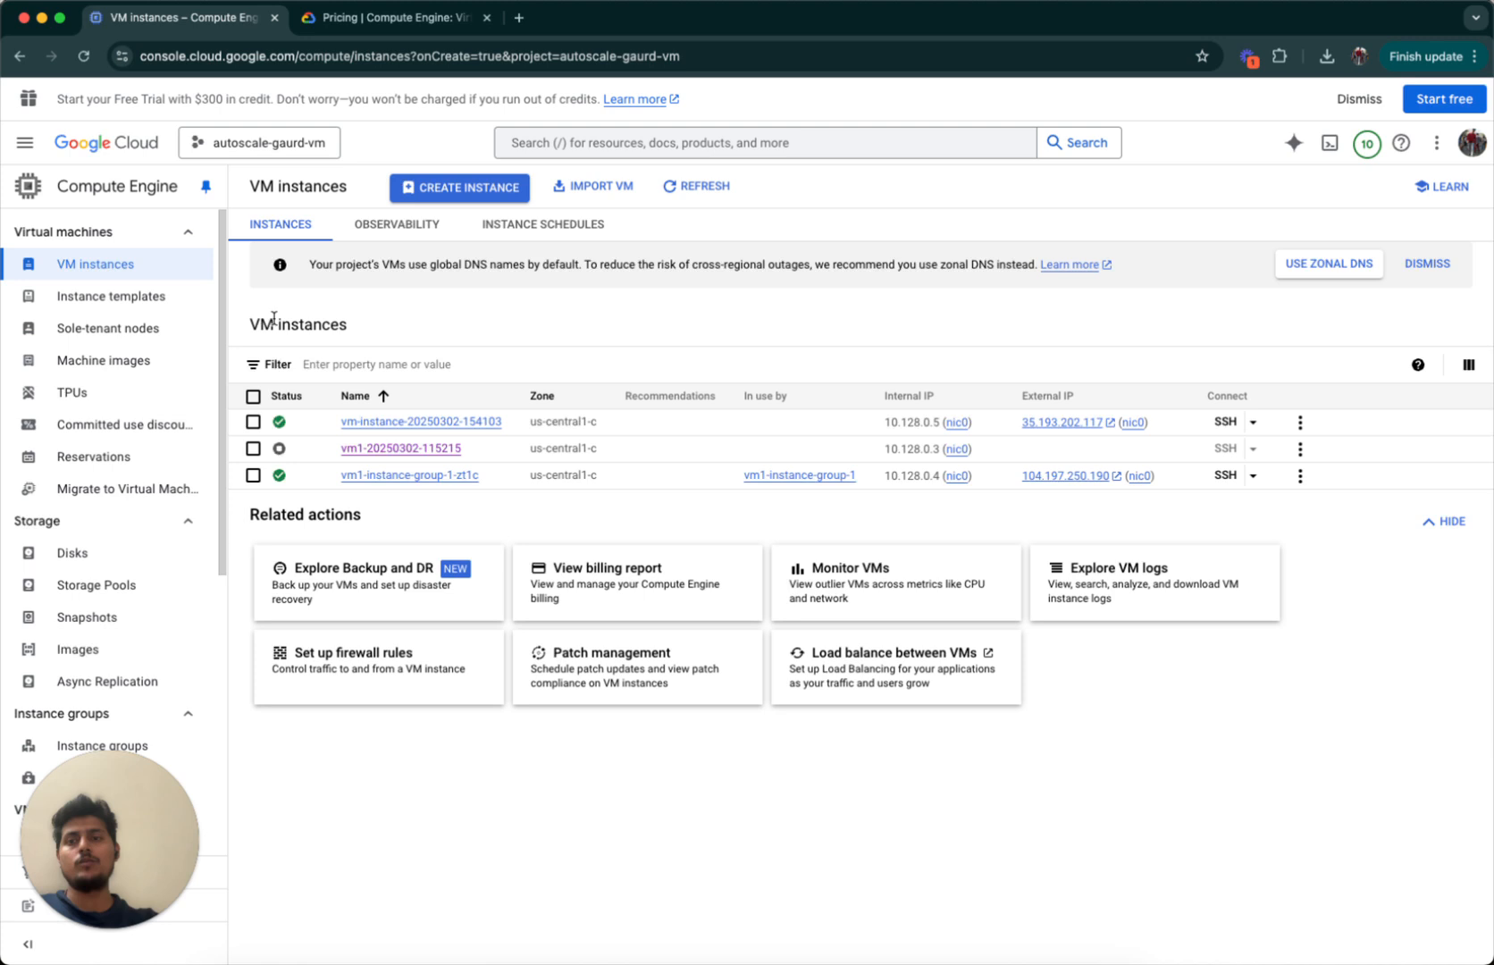
click(100, 296)
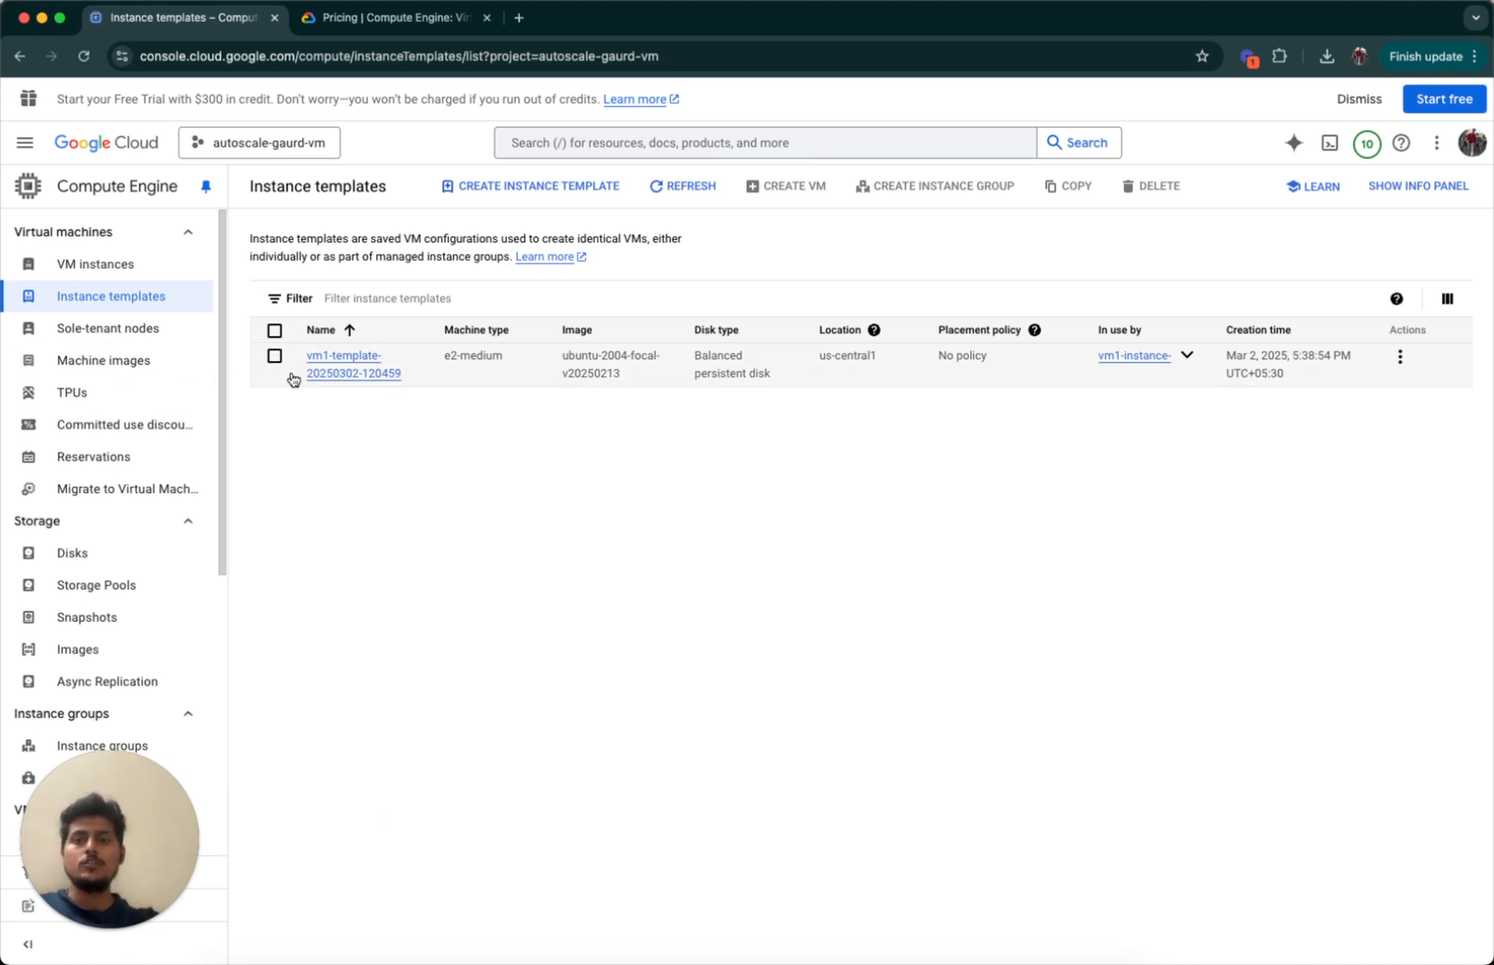
mouse_move(1032, 330)
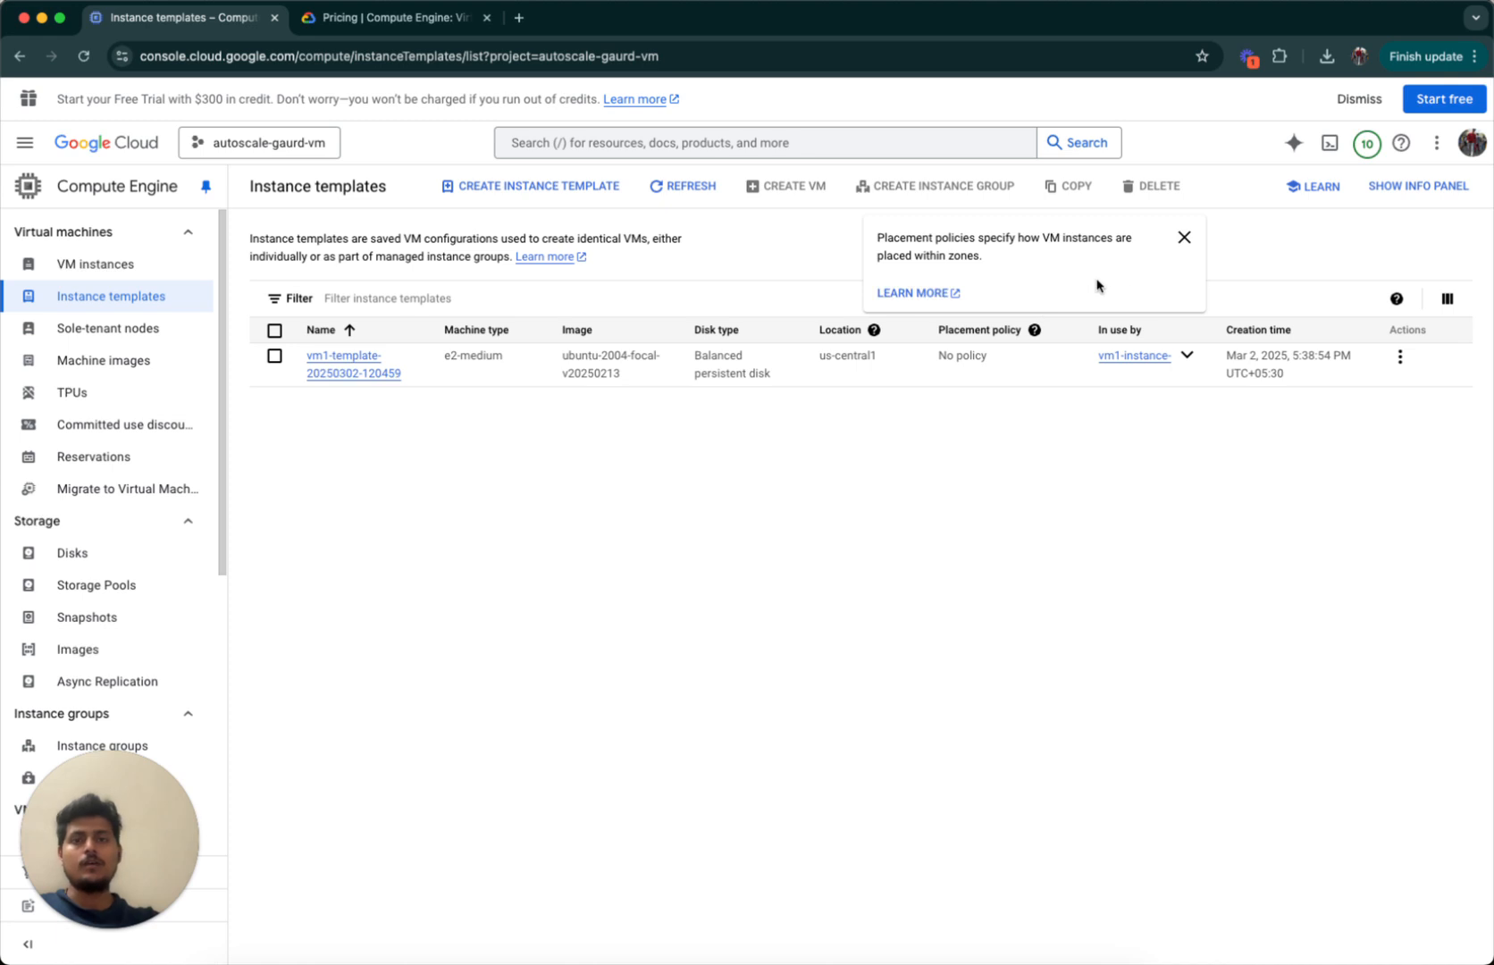
click(1184, 237)
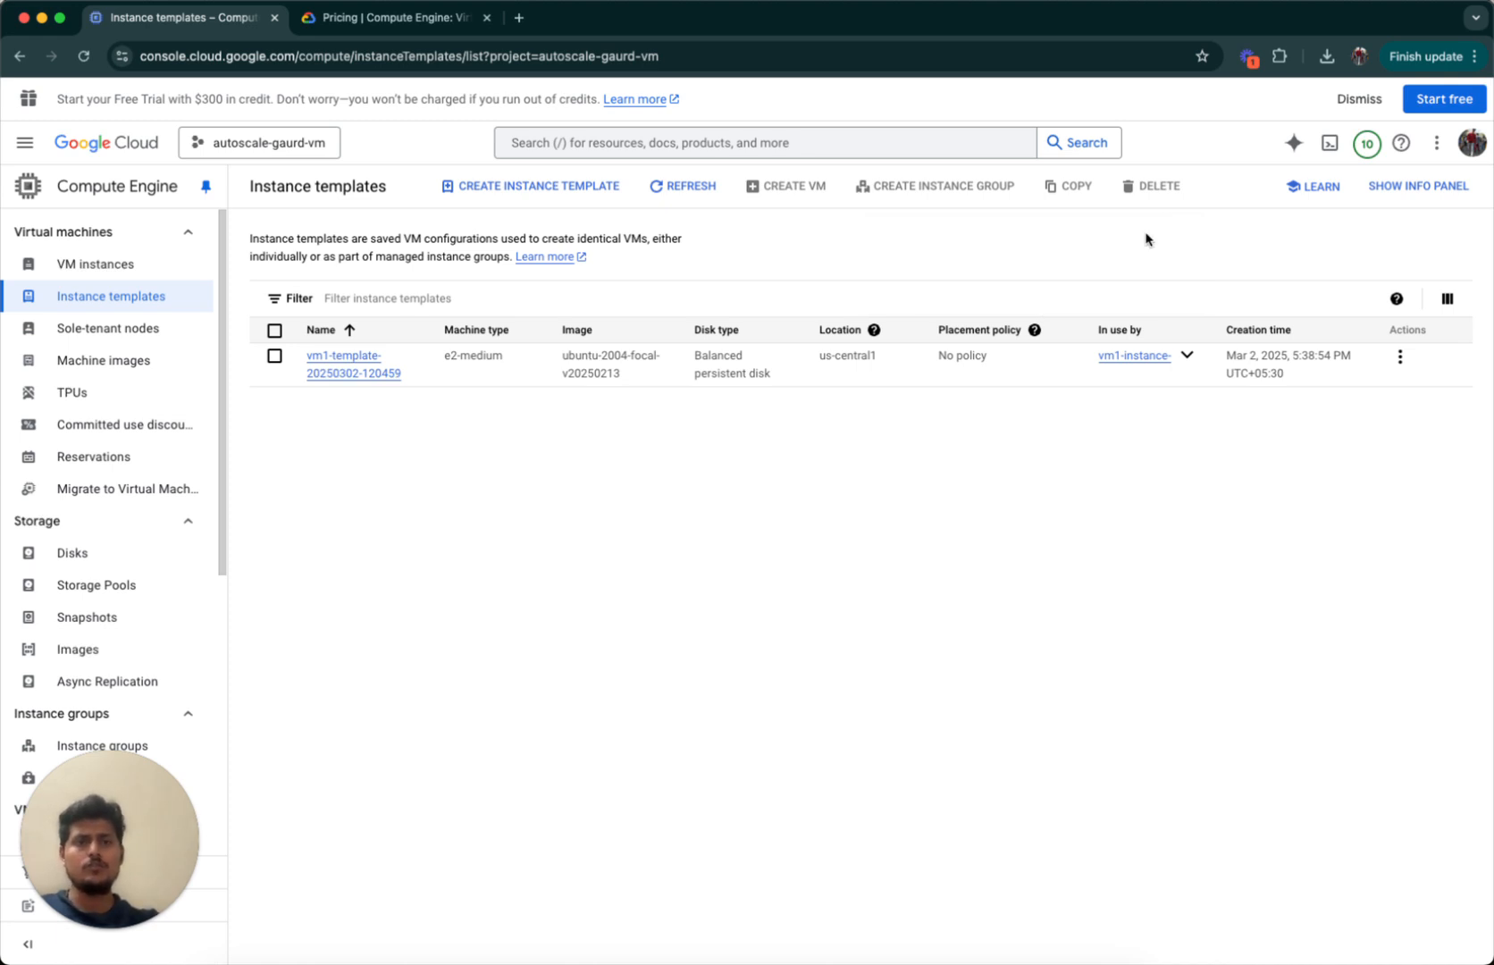
click(509, 191)
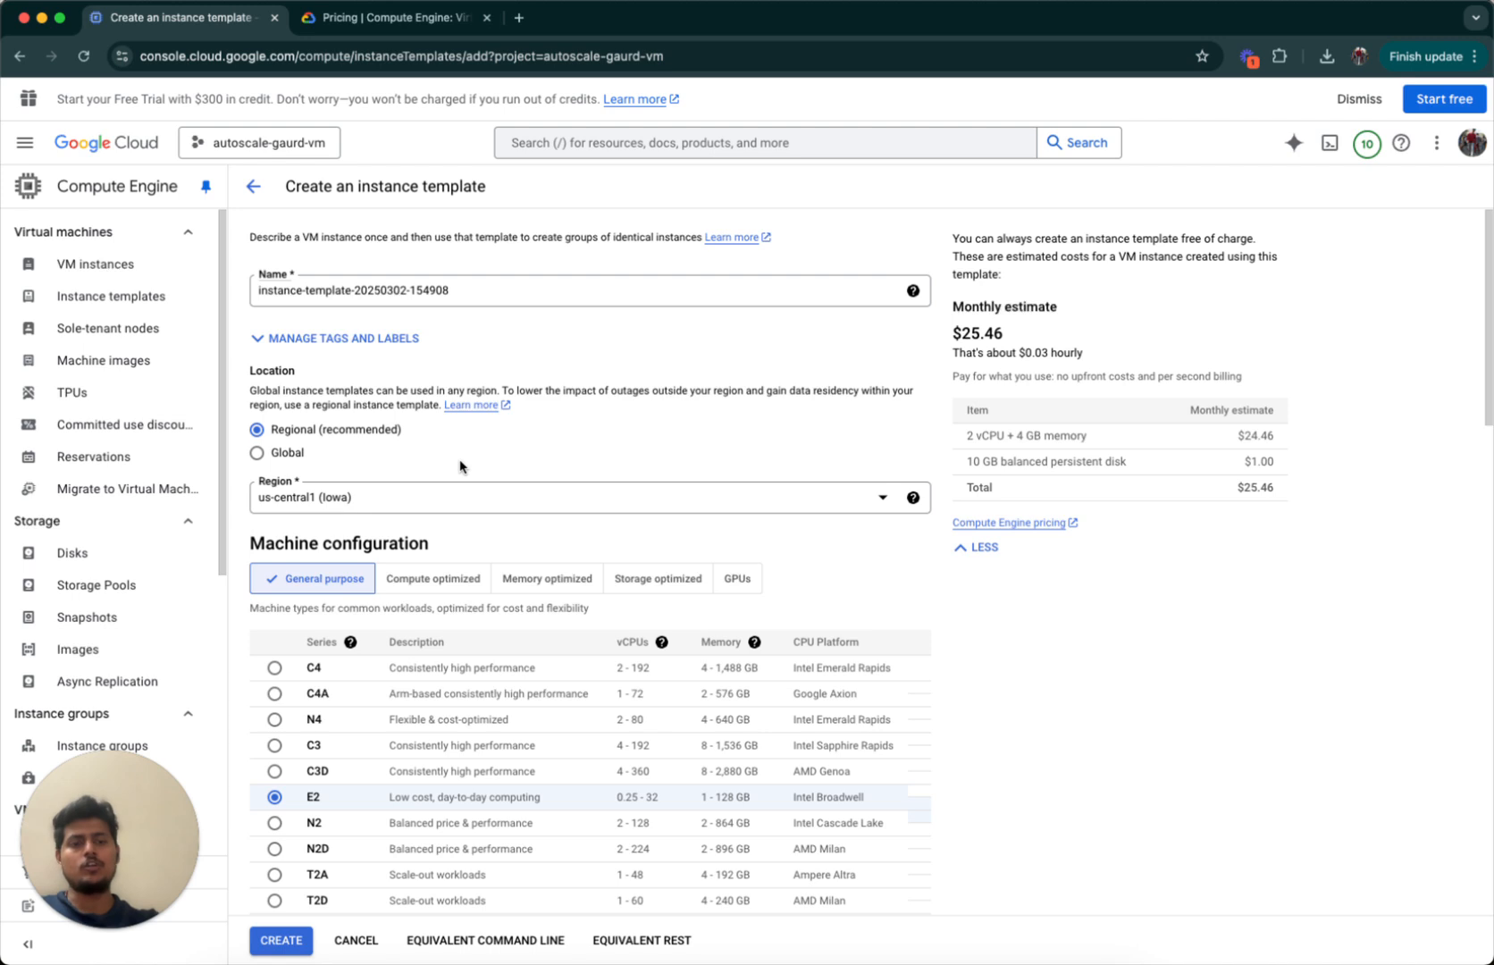
double_click(281, 289)
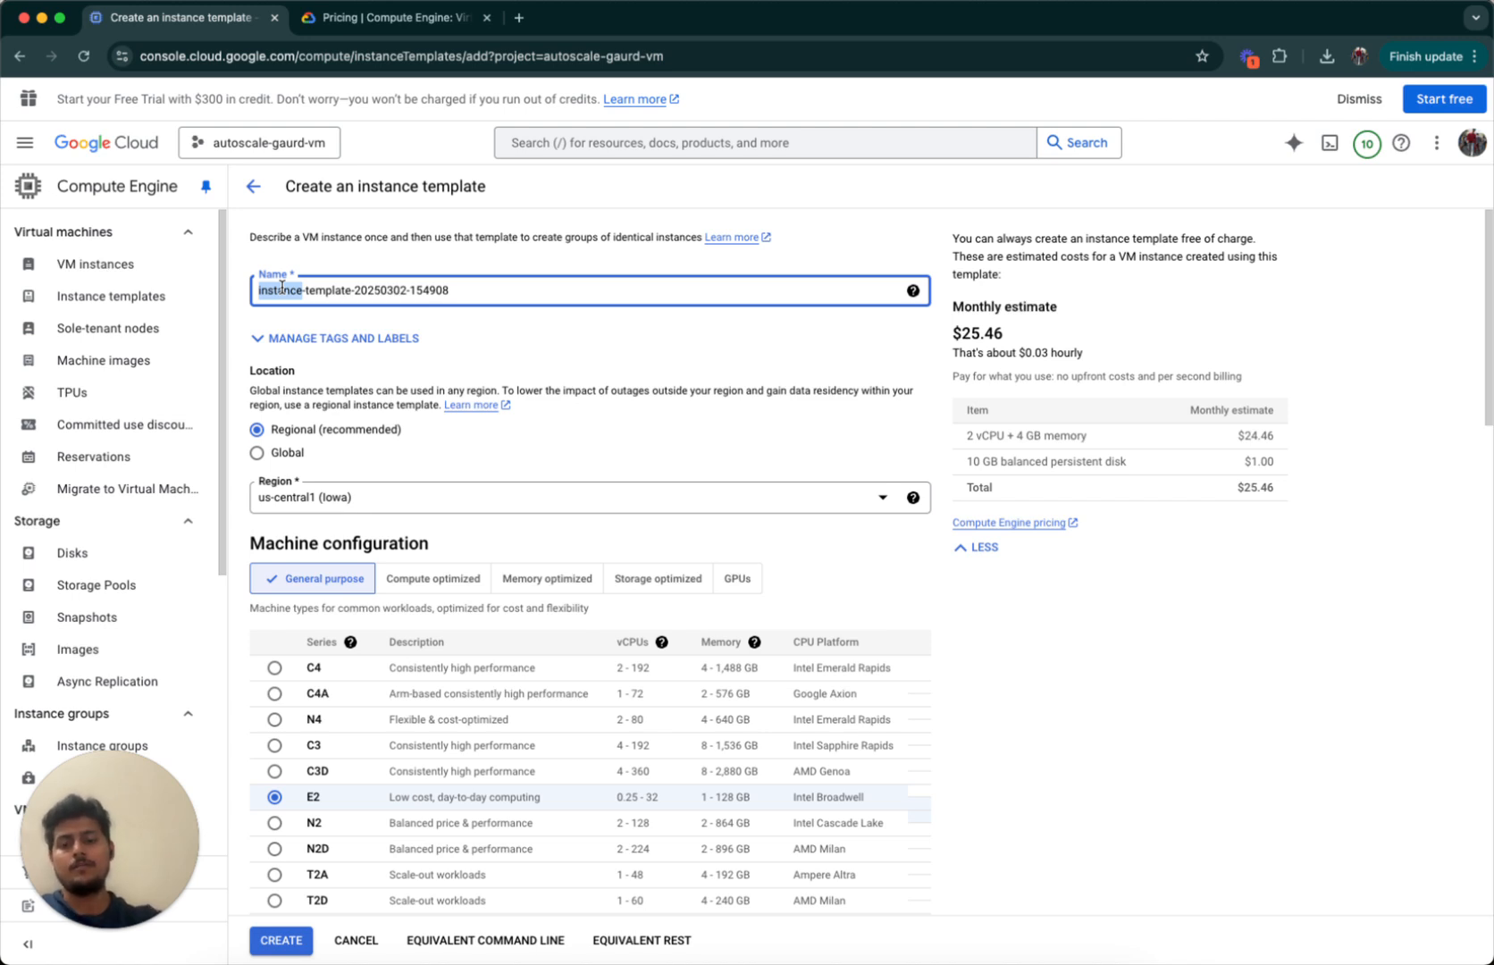
text(vm1)
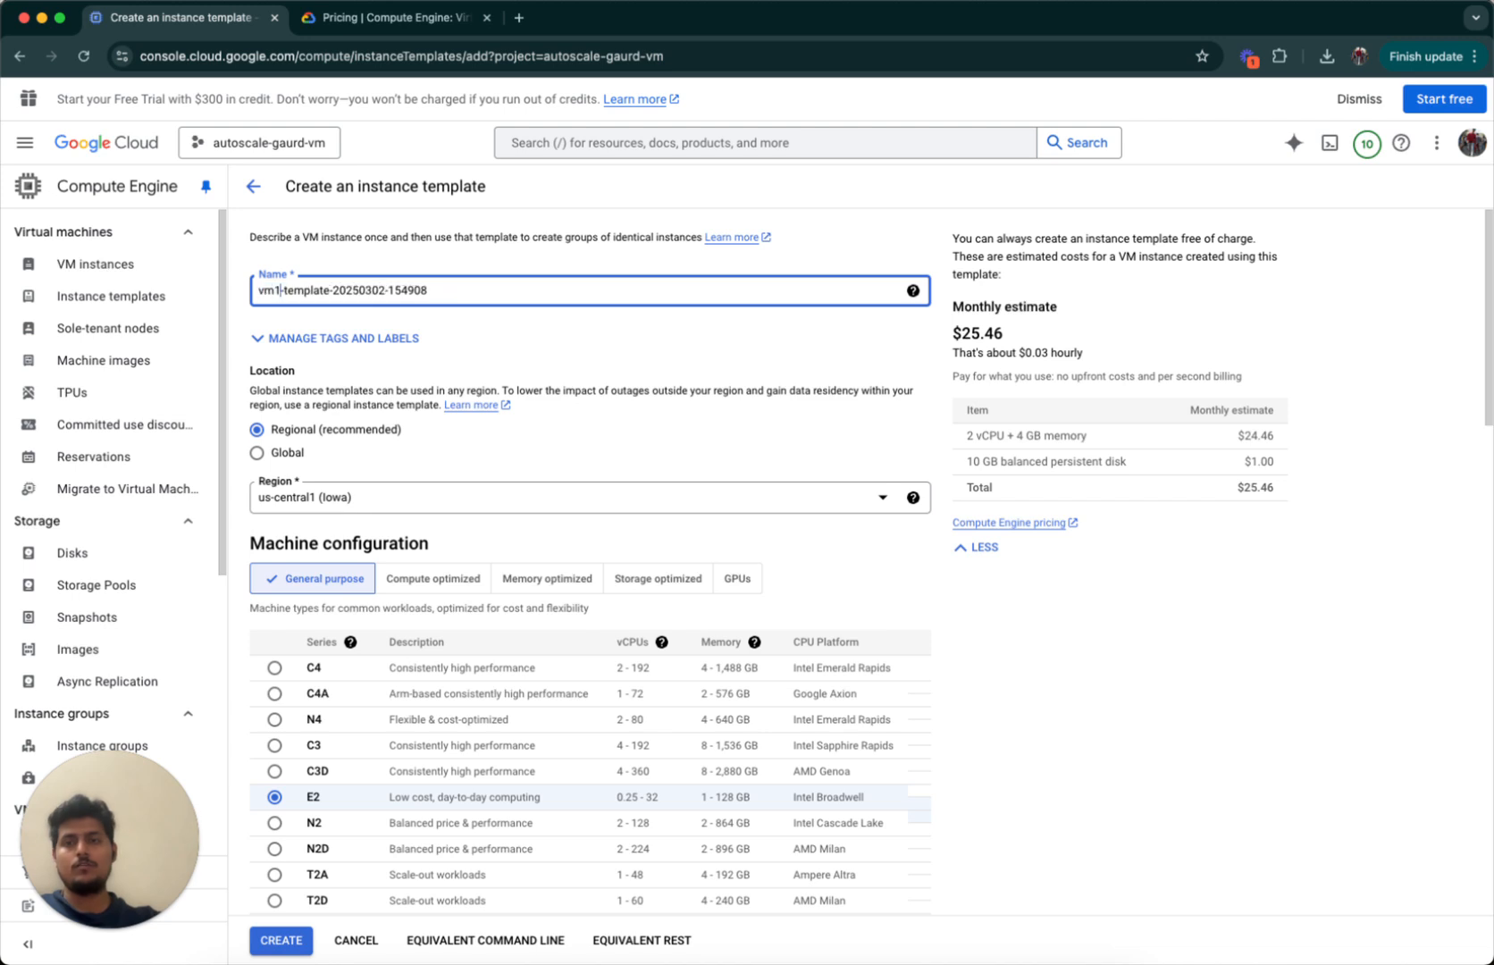
text(-instance)
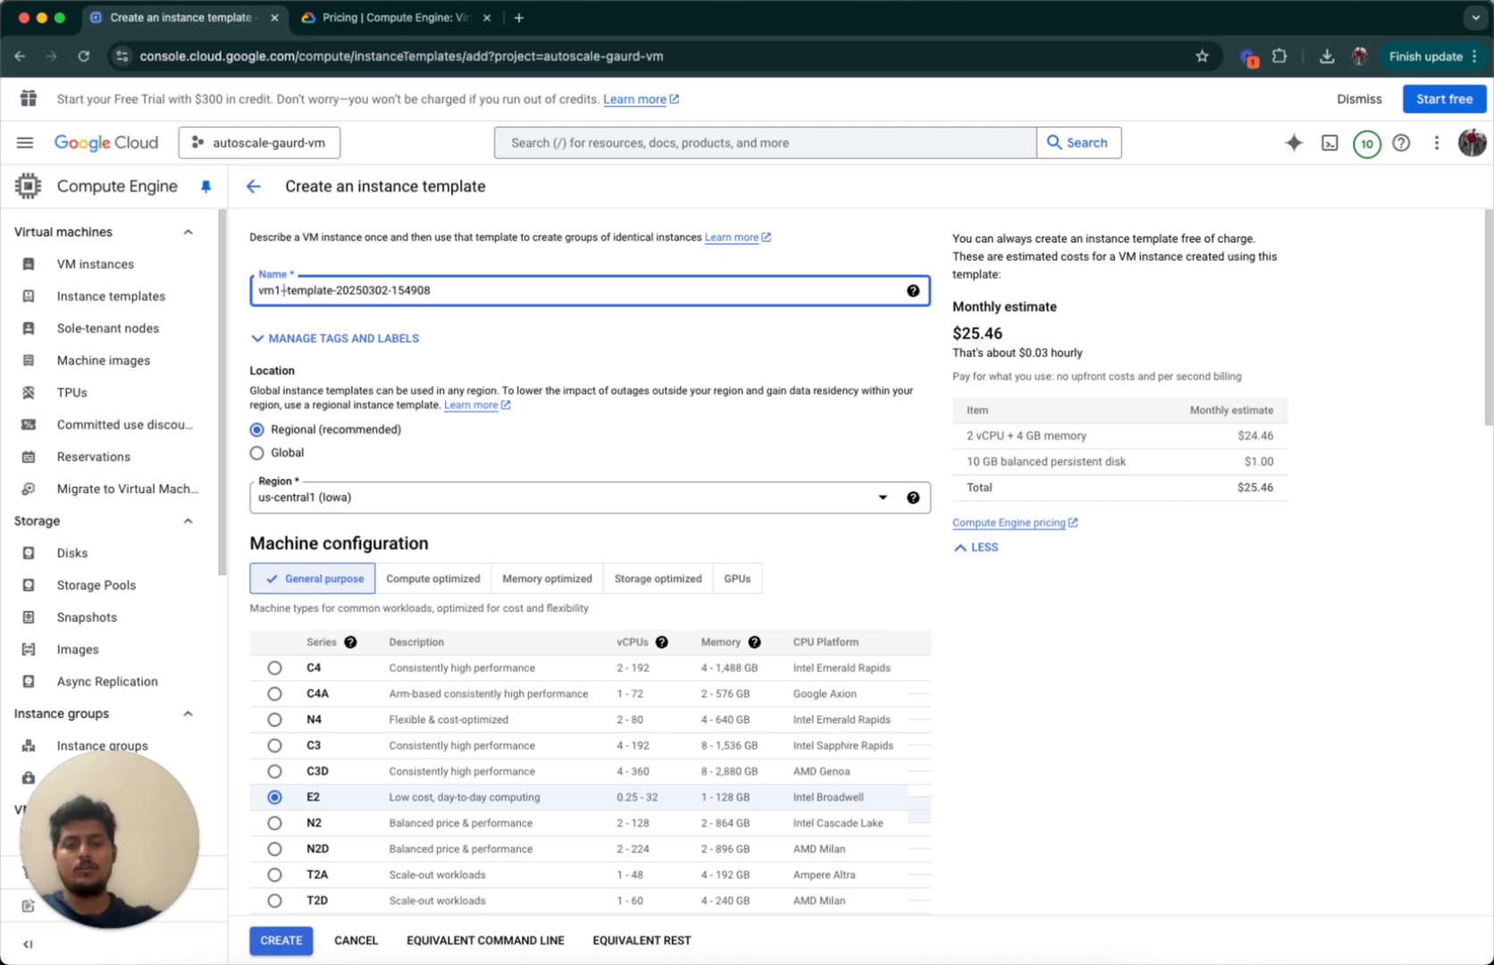
scroll(483, 519, down, 2)
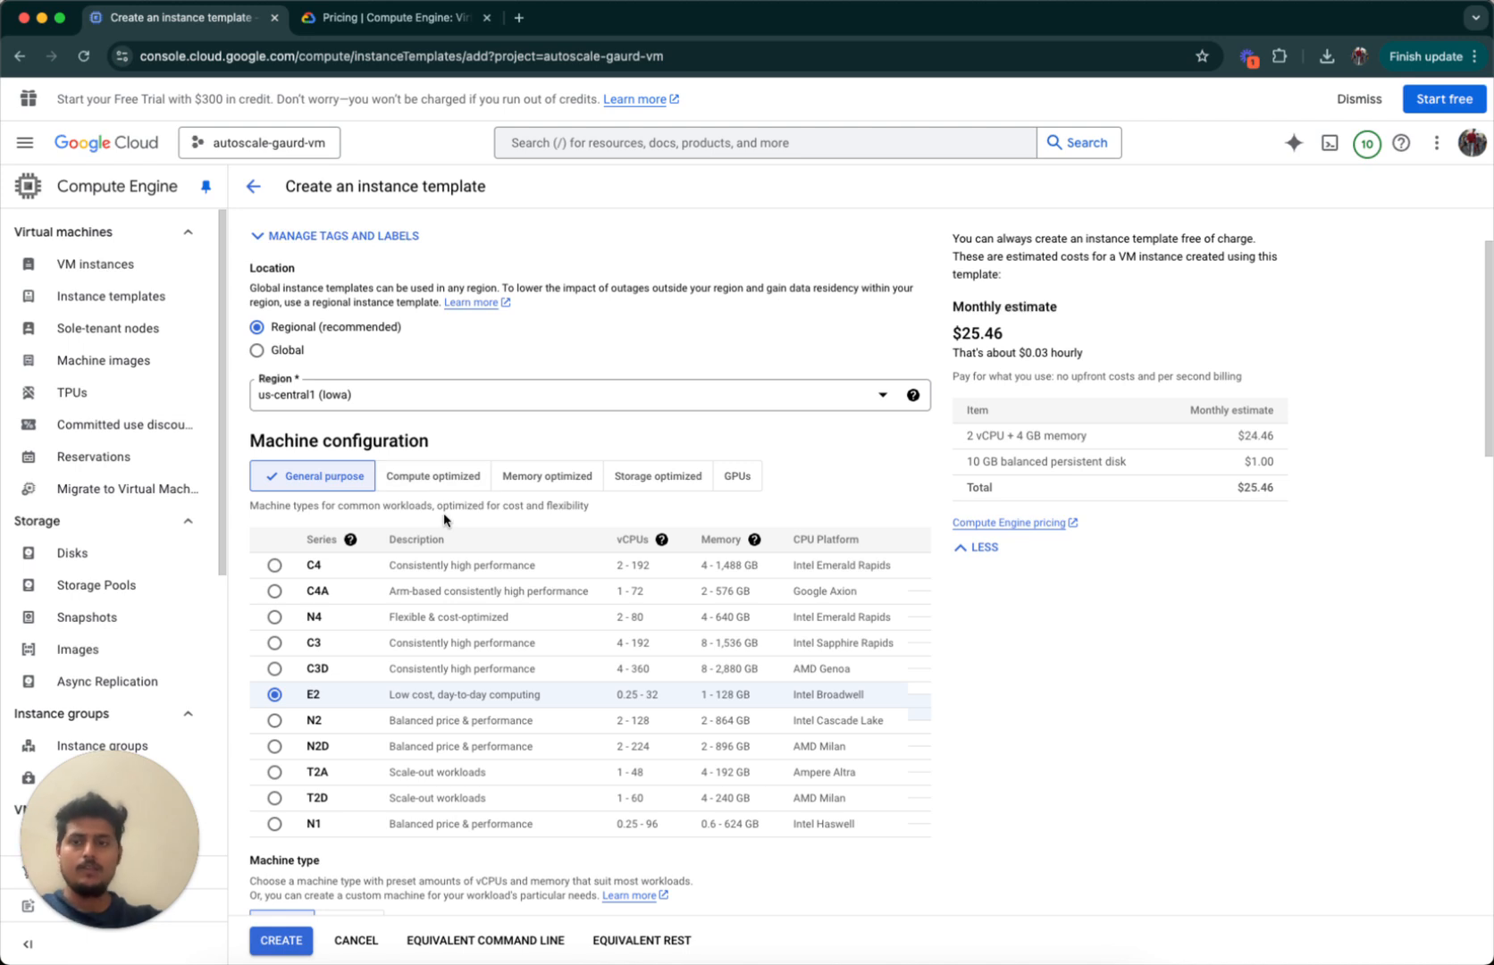
scroll(443, 512, down, 1)
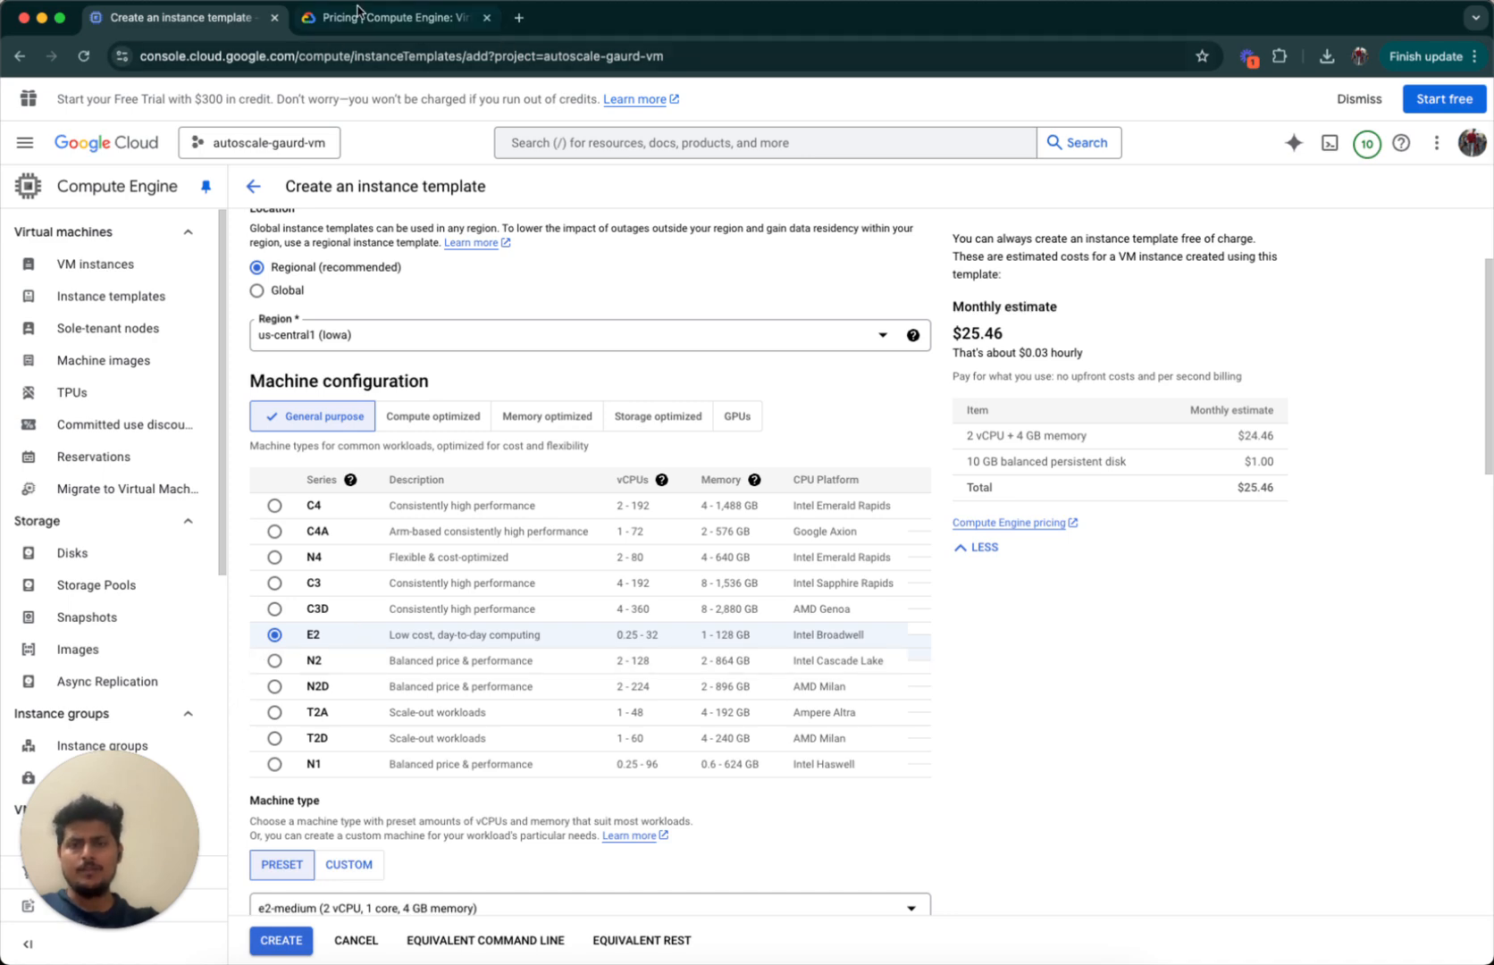
scroll(451, 725, down, 5)
scroll(451, 728, down, 5)
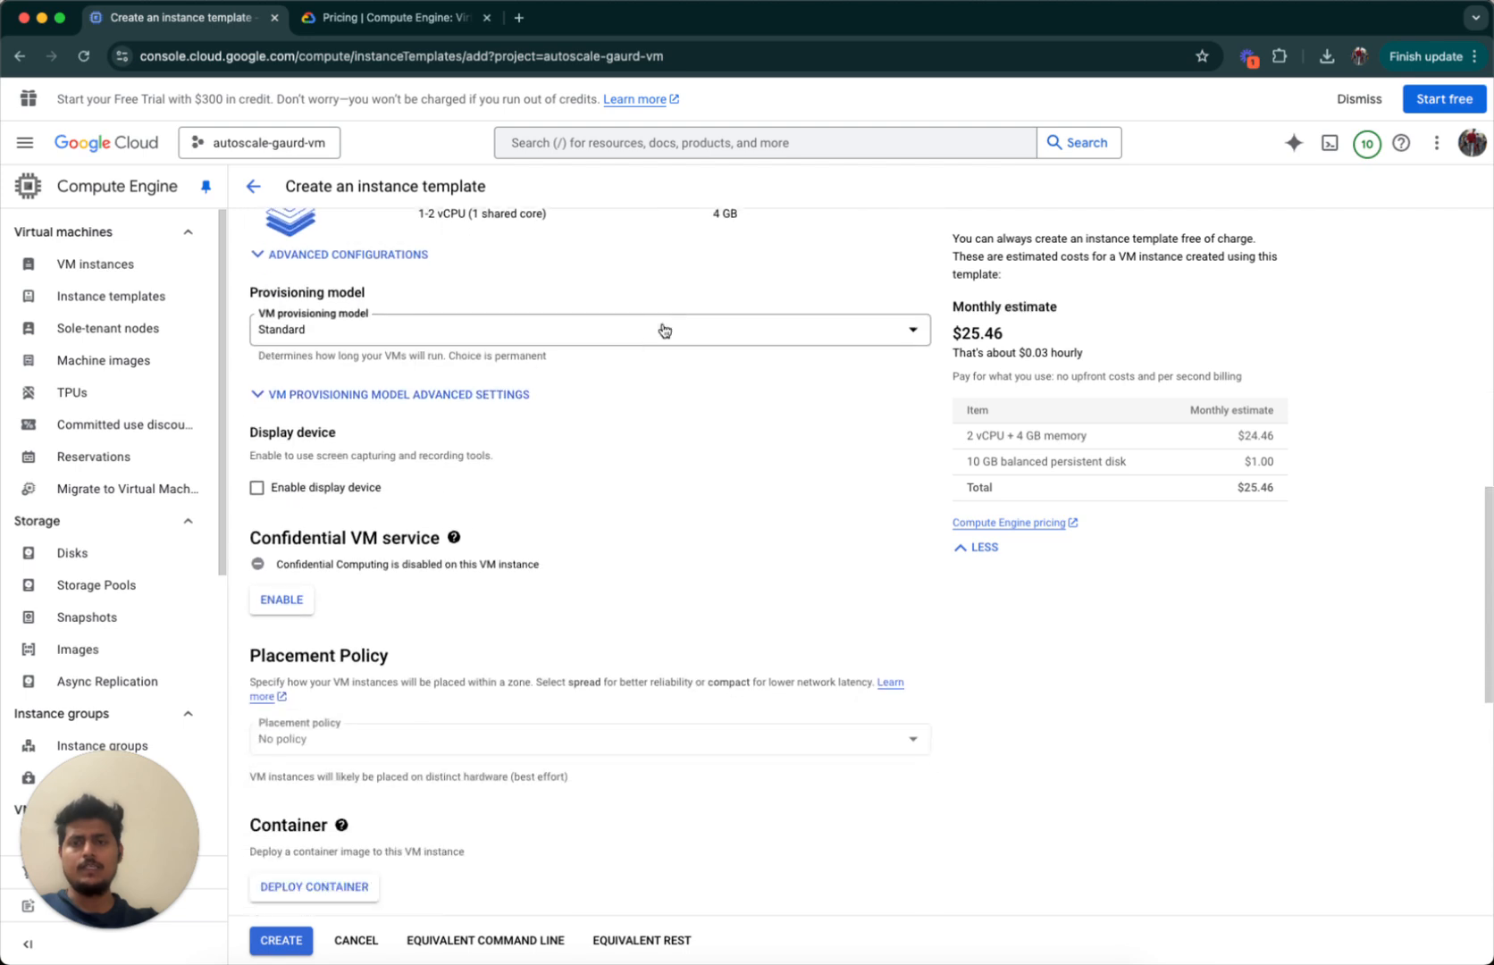
scroll(441, 494, up, 3)
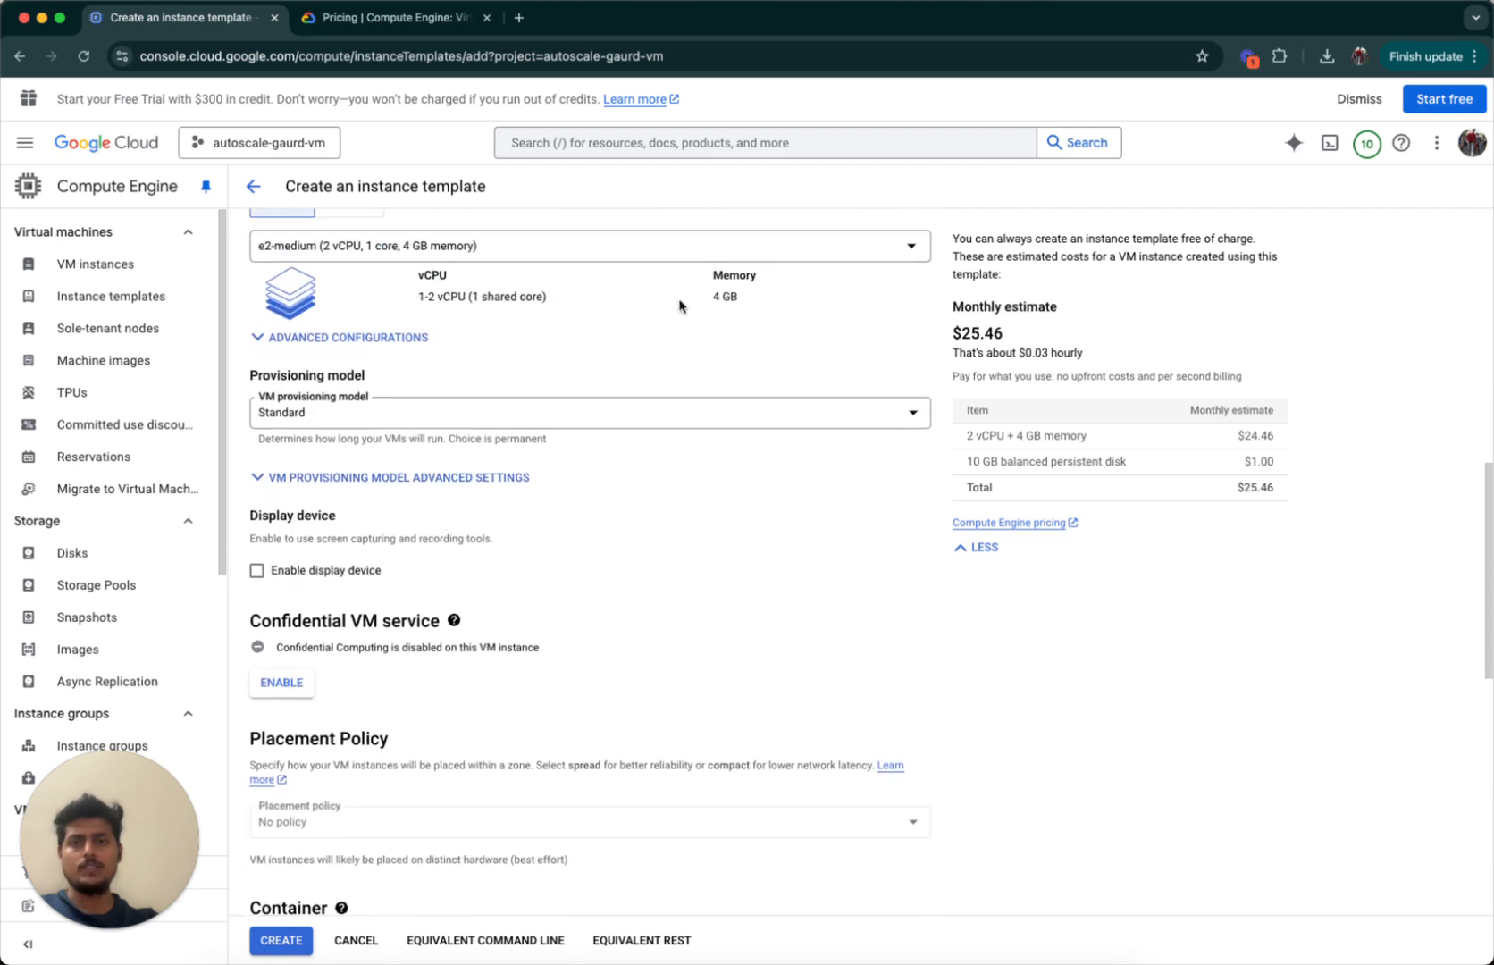
scroll(578, 659, down, 5)
scroll(578, 659, down, 4)
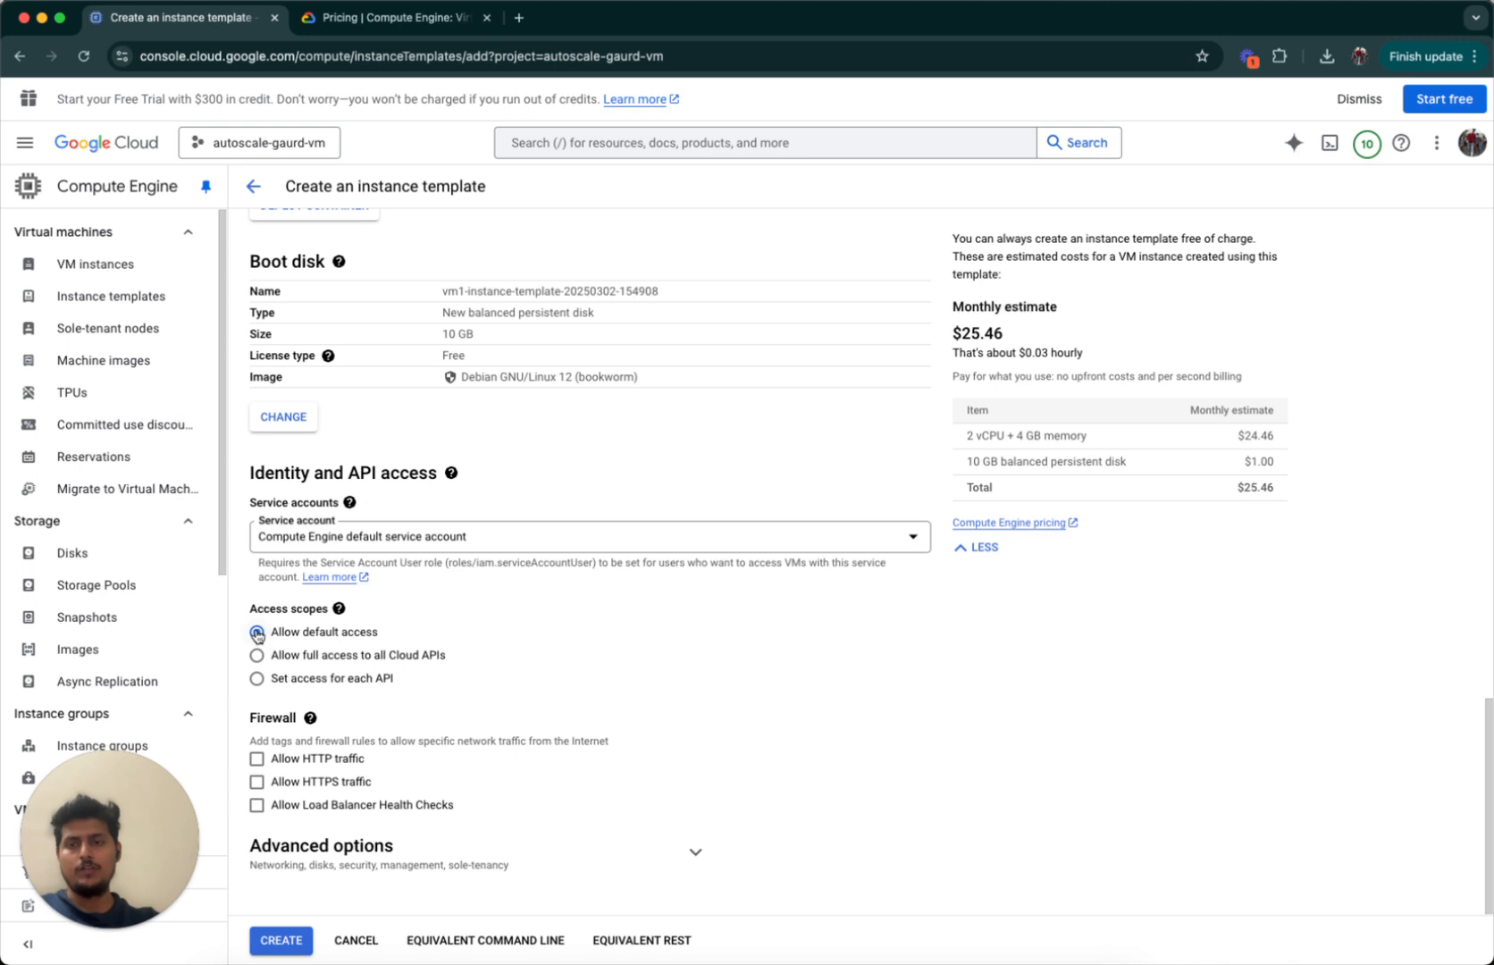
drag(248, 608, 441, 610)
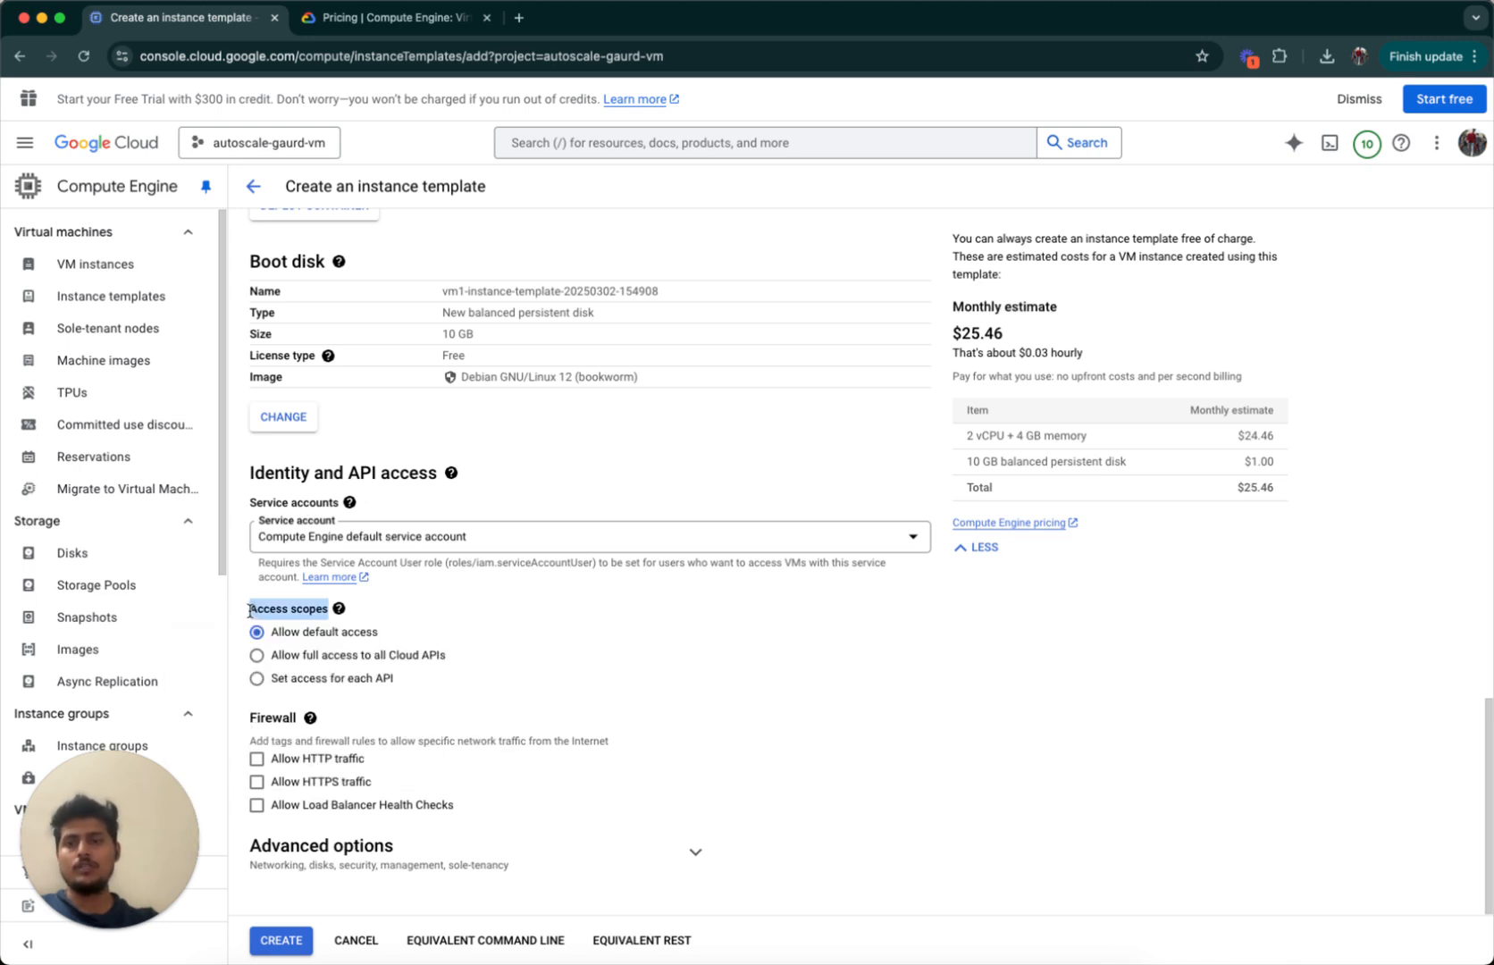
click(287, 633)
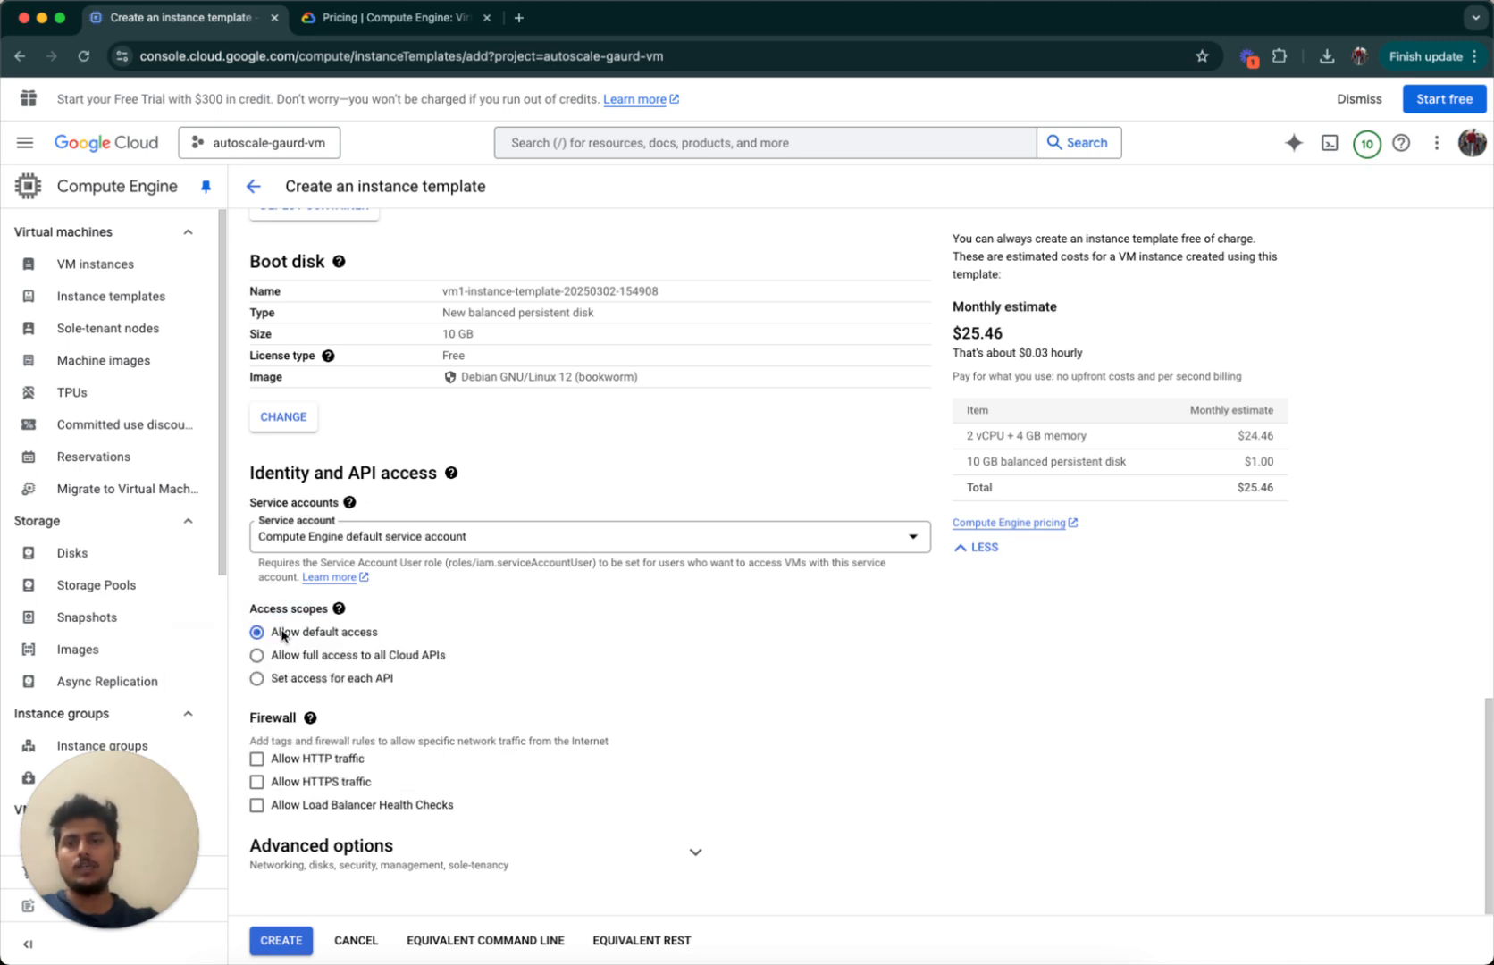
click(348, 657)
click(257, 632)
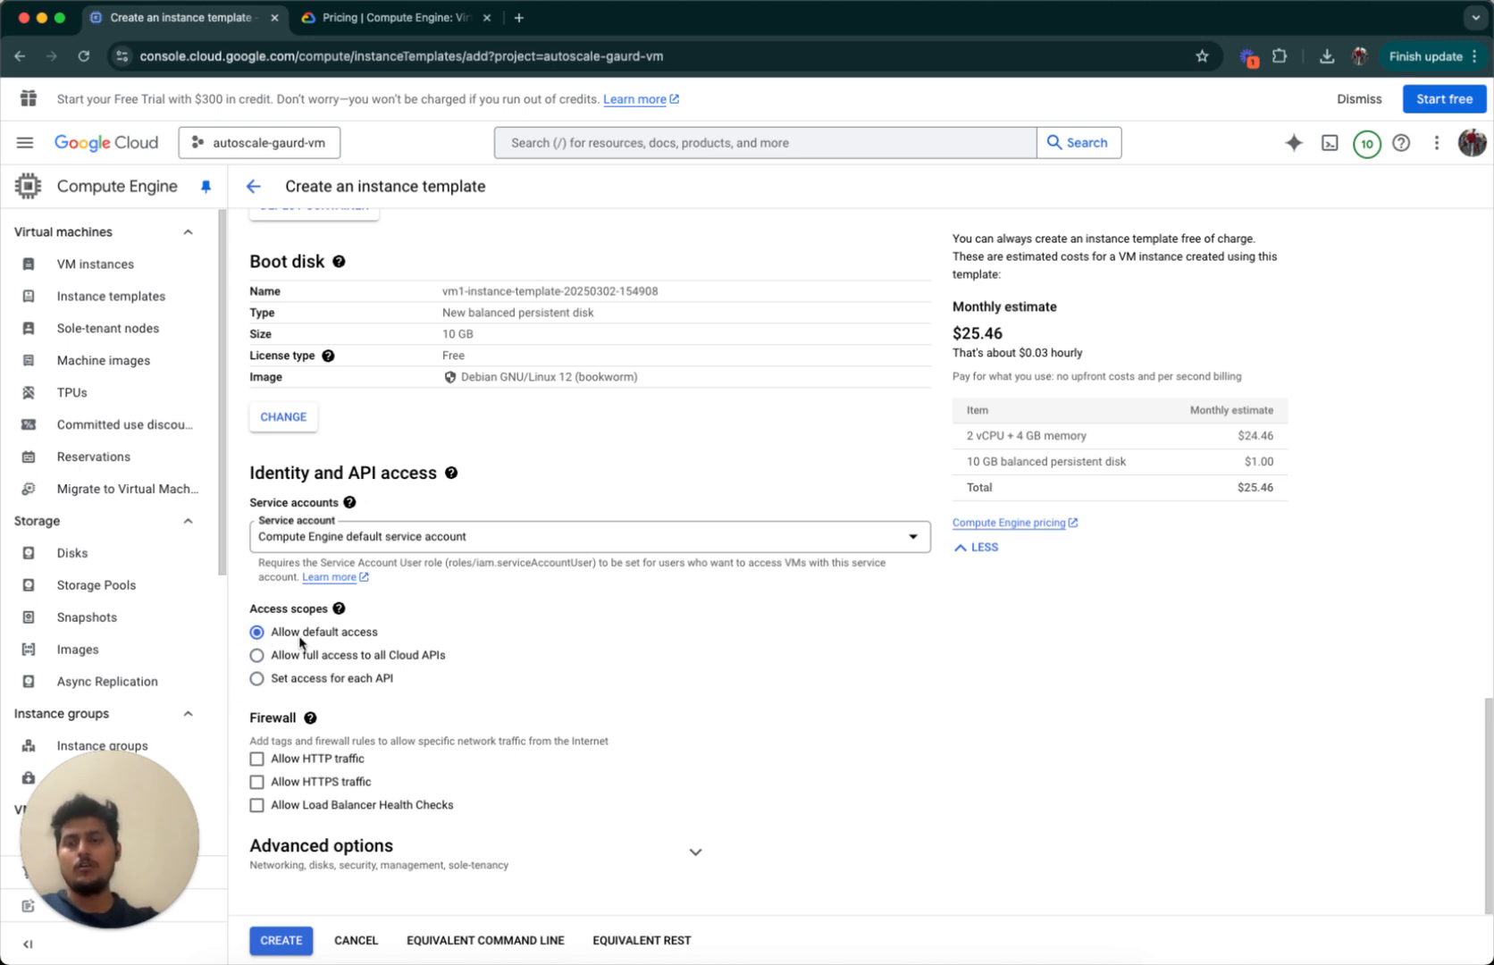
scroll(205, 648, down, 5)
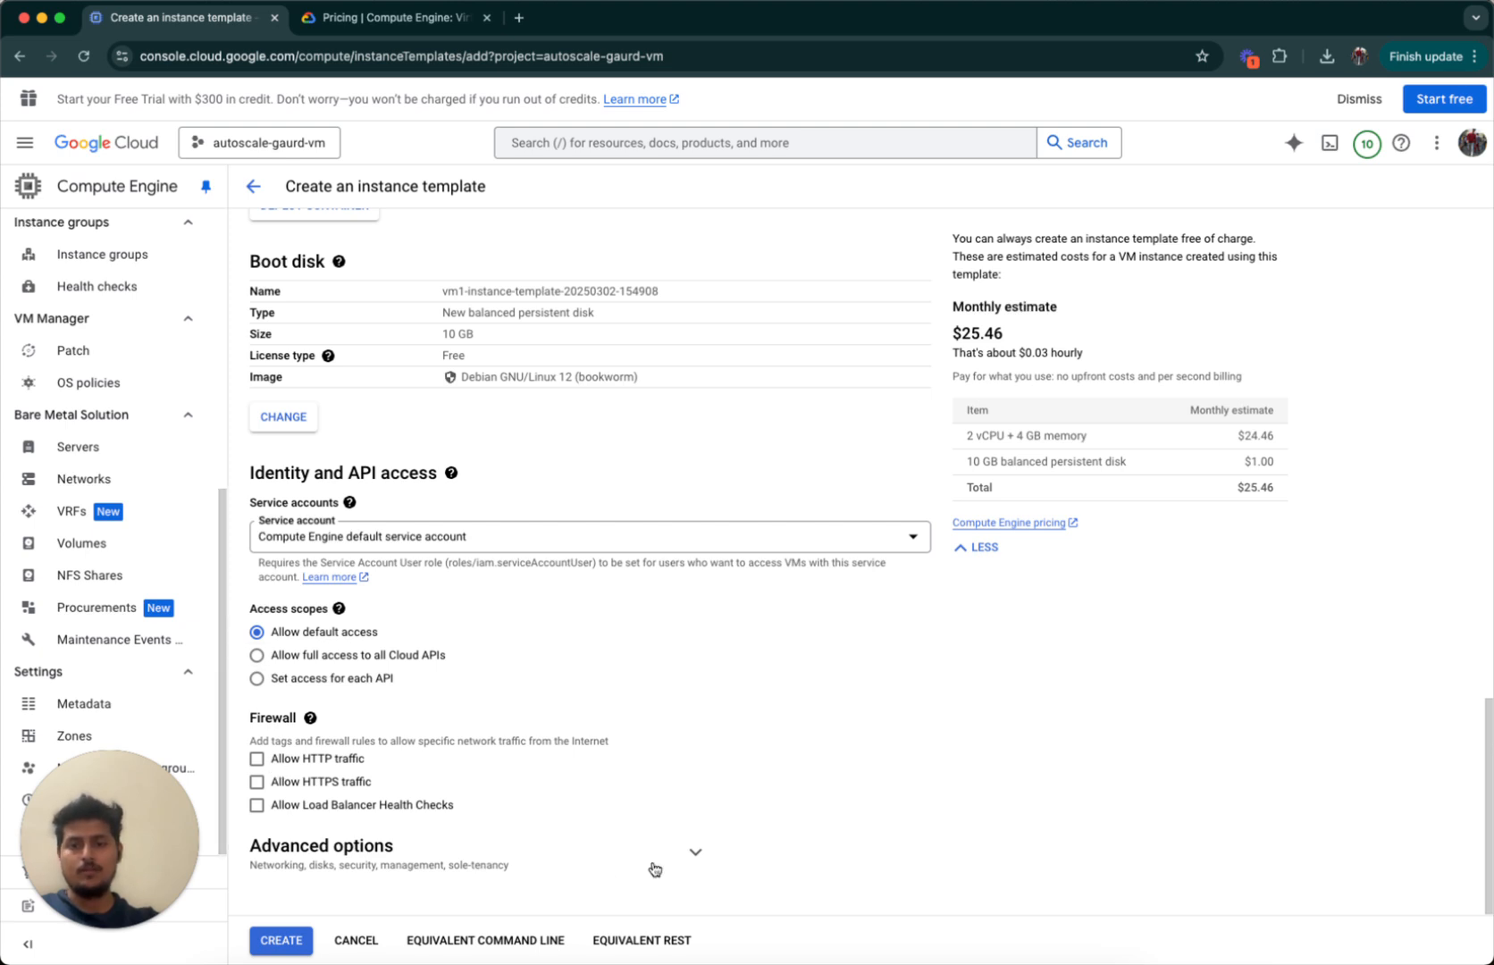
click(688, 854)
scroll(689, 856, down, 2)
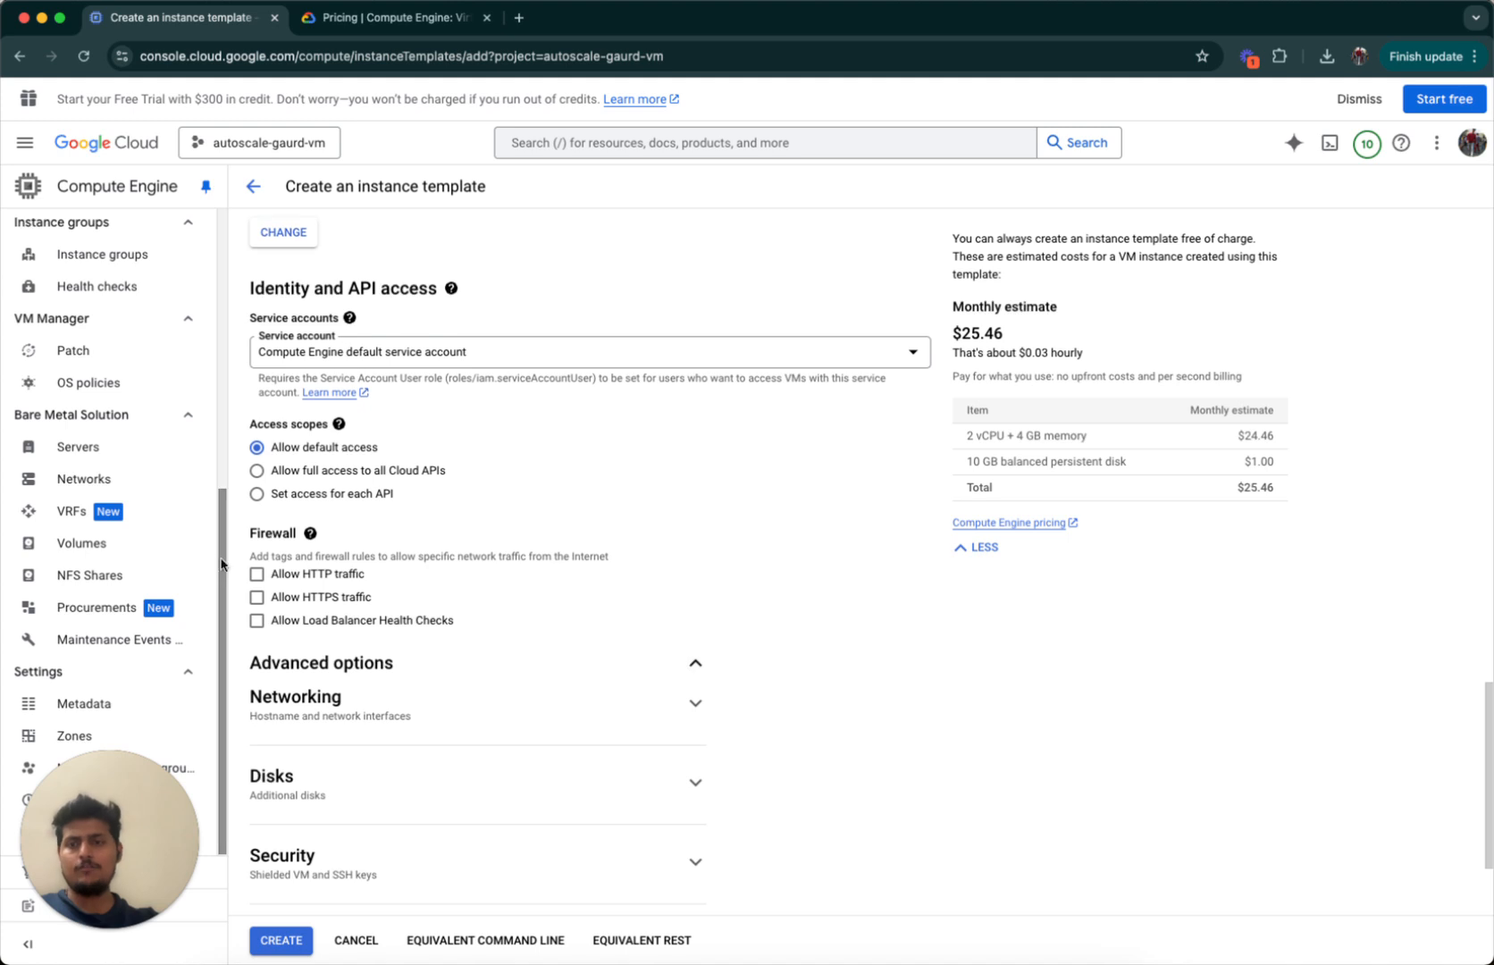
click(256, 575)
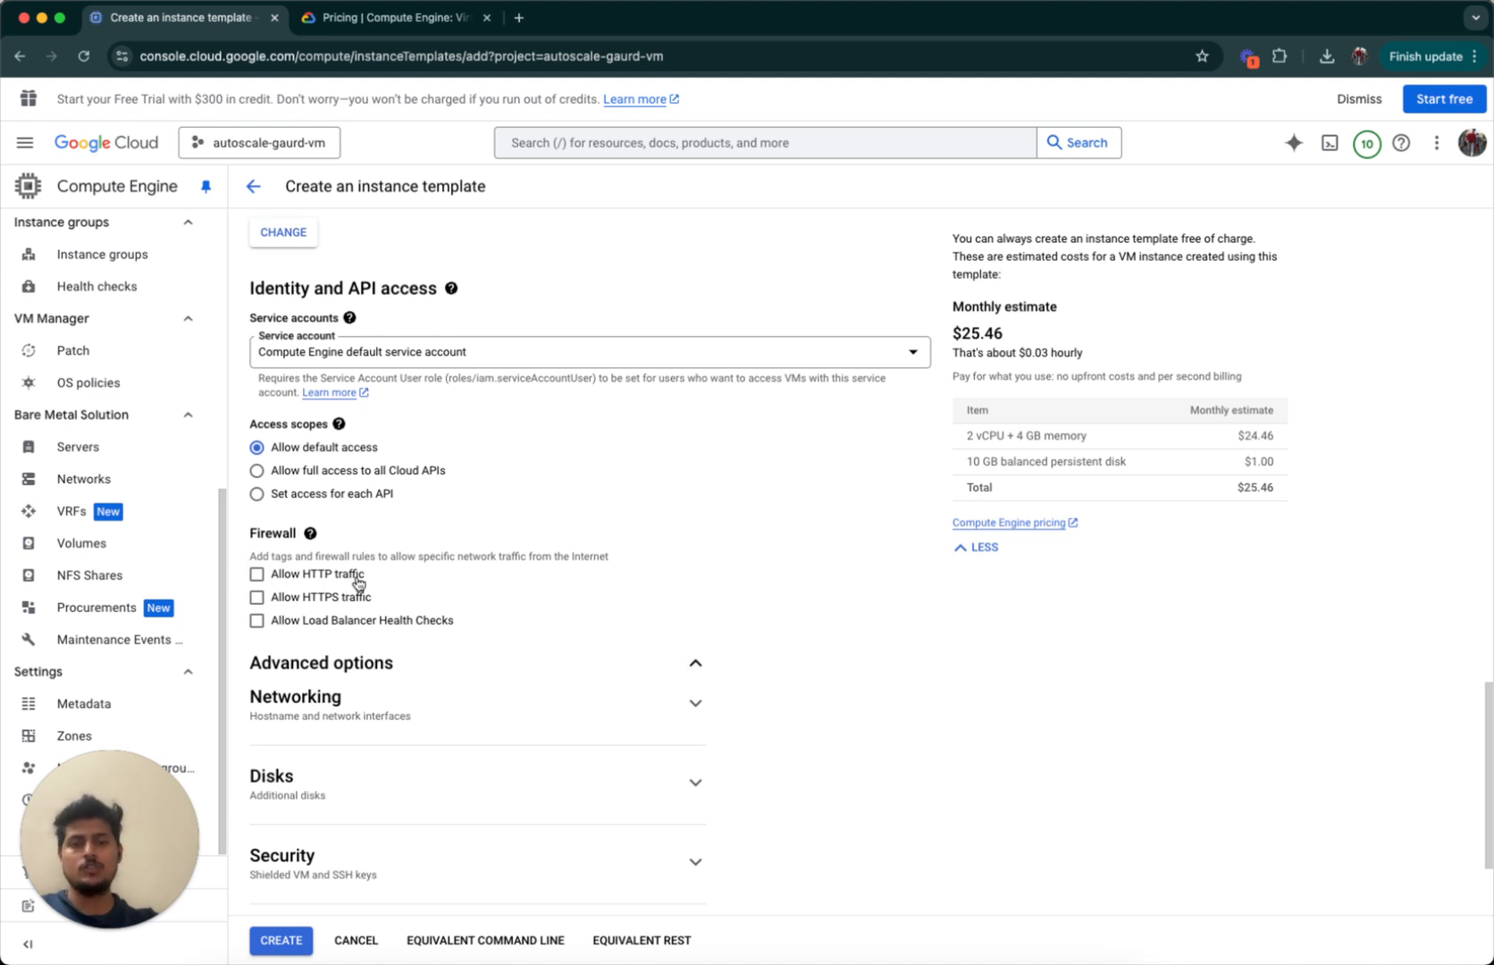
click(257, 598)
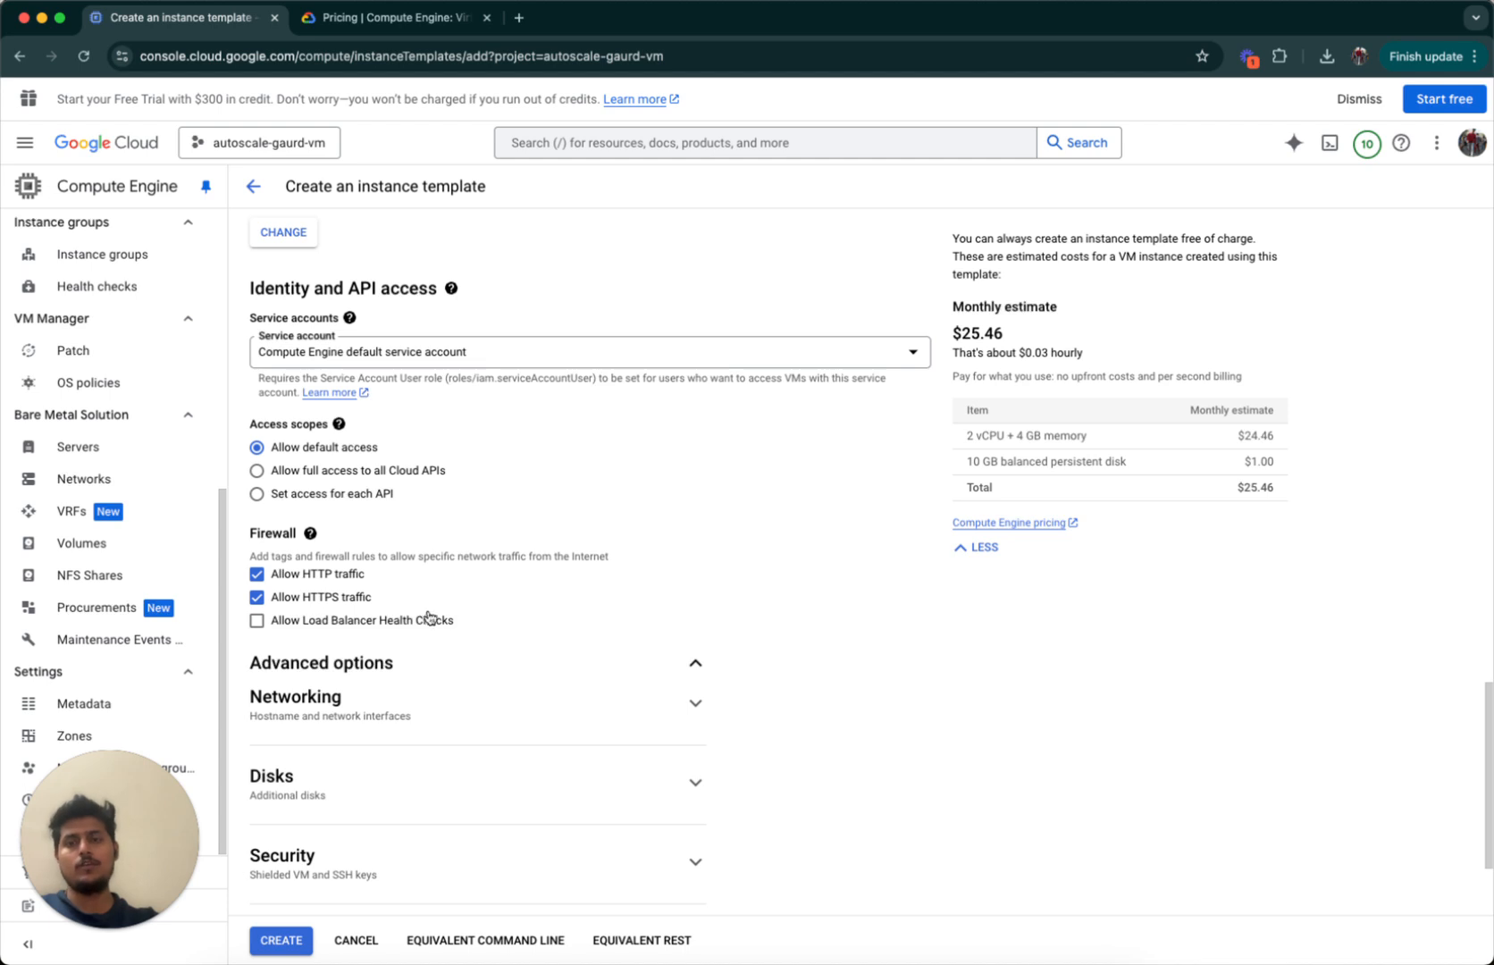
scroll(478, 747, down, 3)
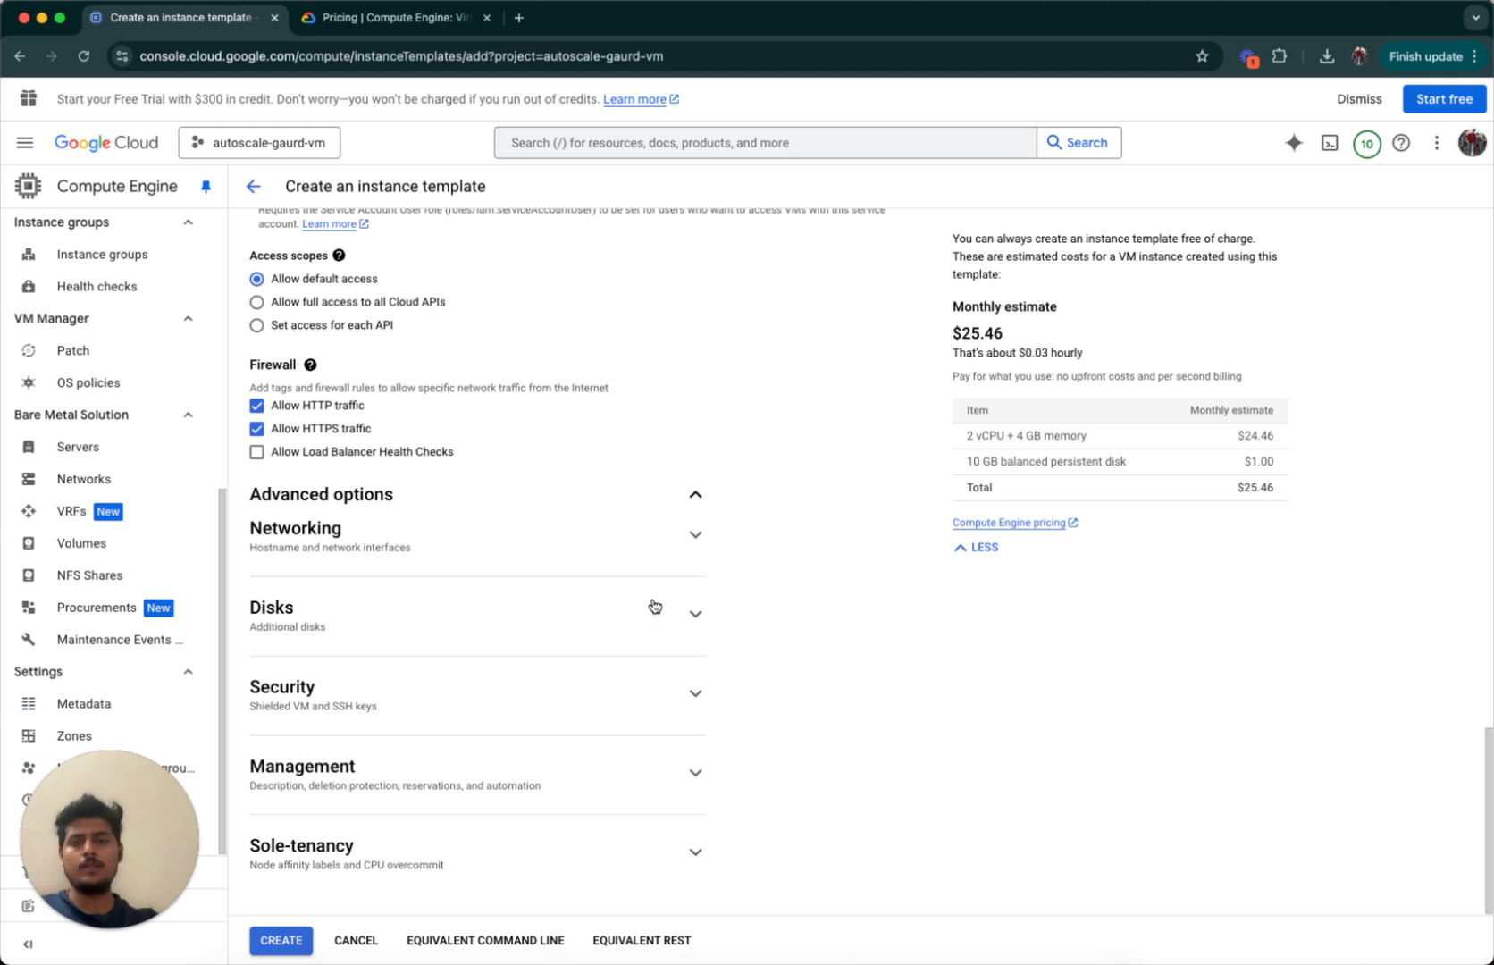
scroll(653, 607, up, 6)
scroll(653, 608, up, 5)
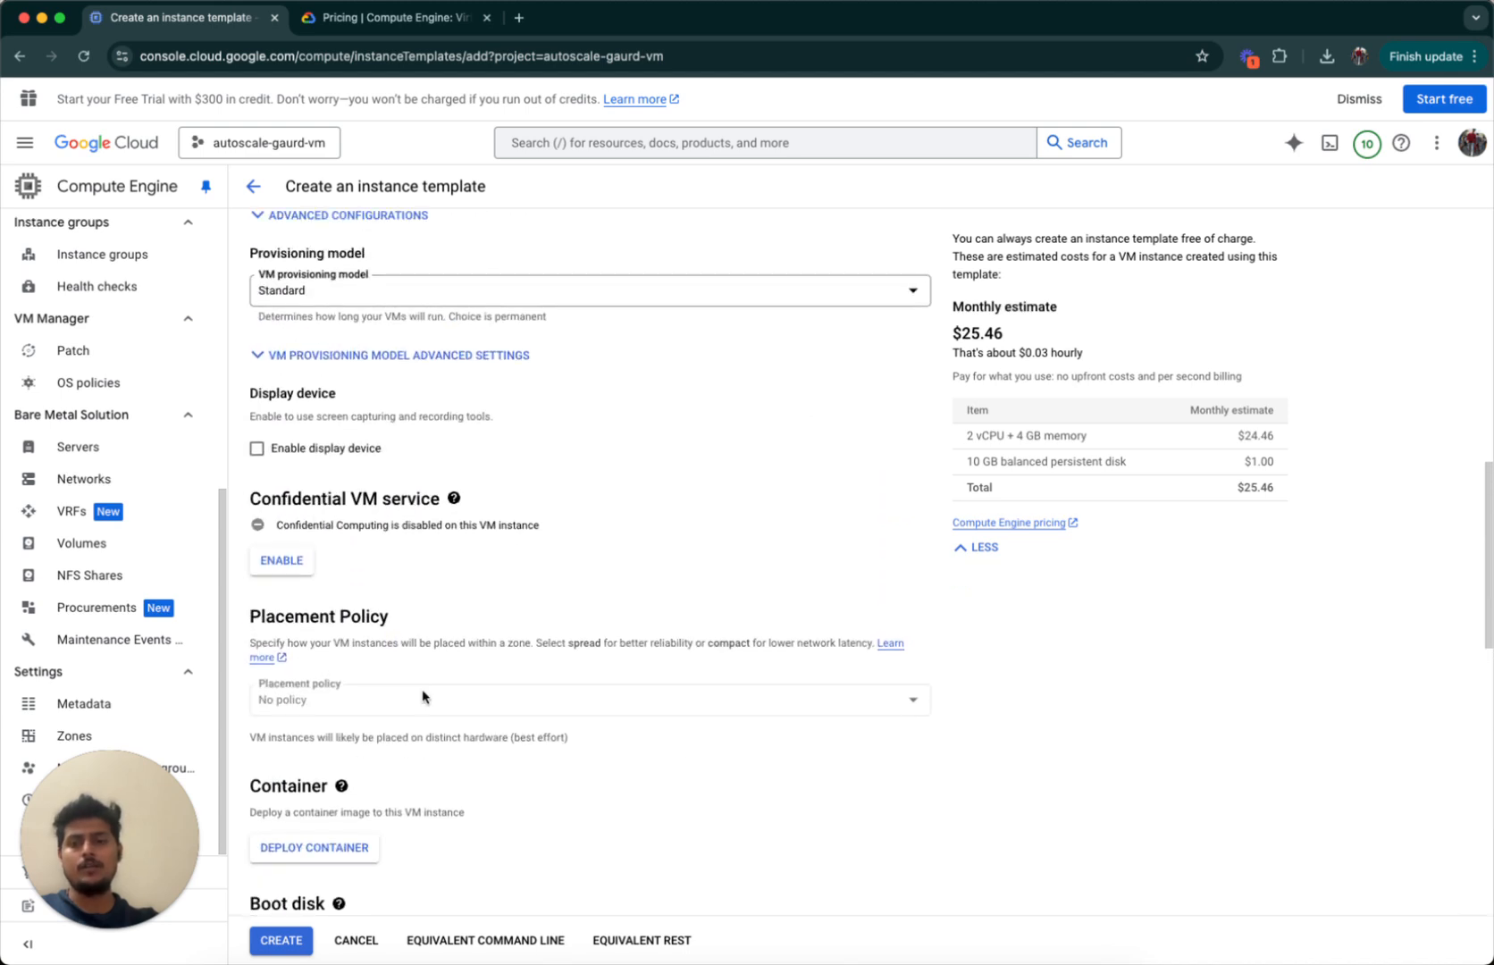
click(283, 941)
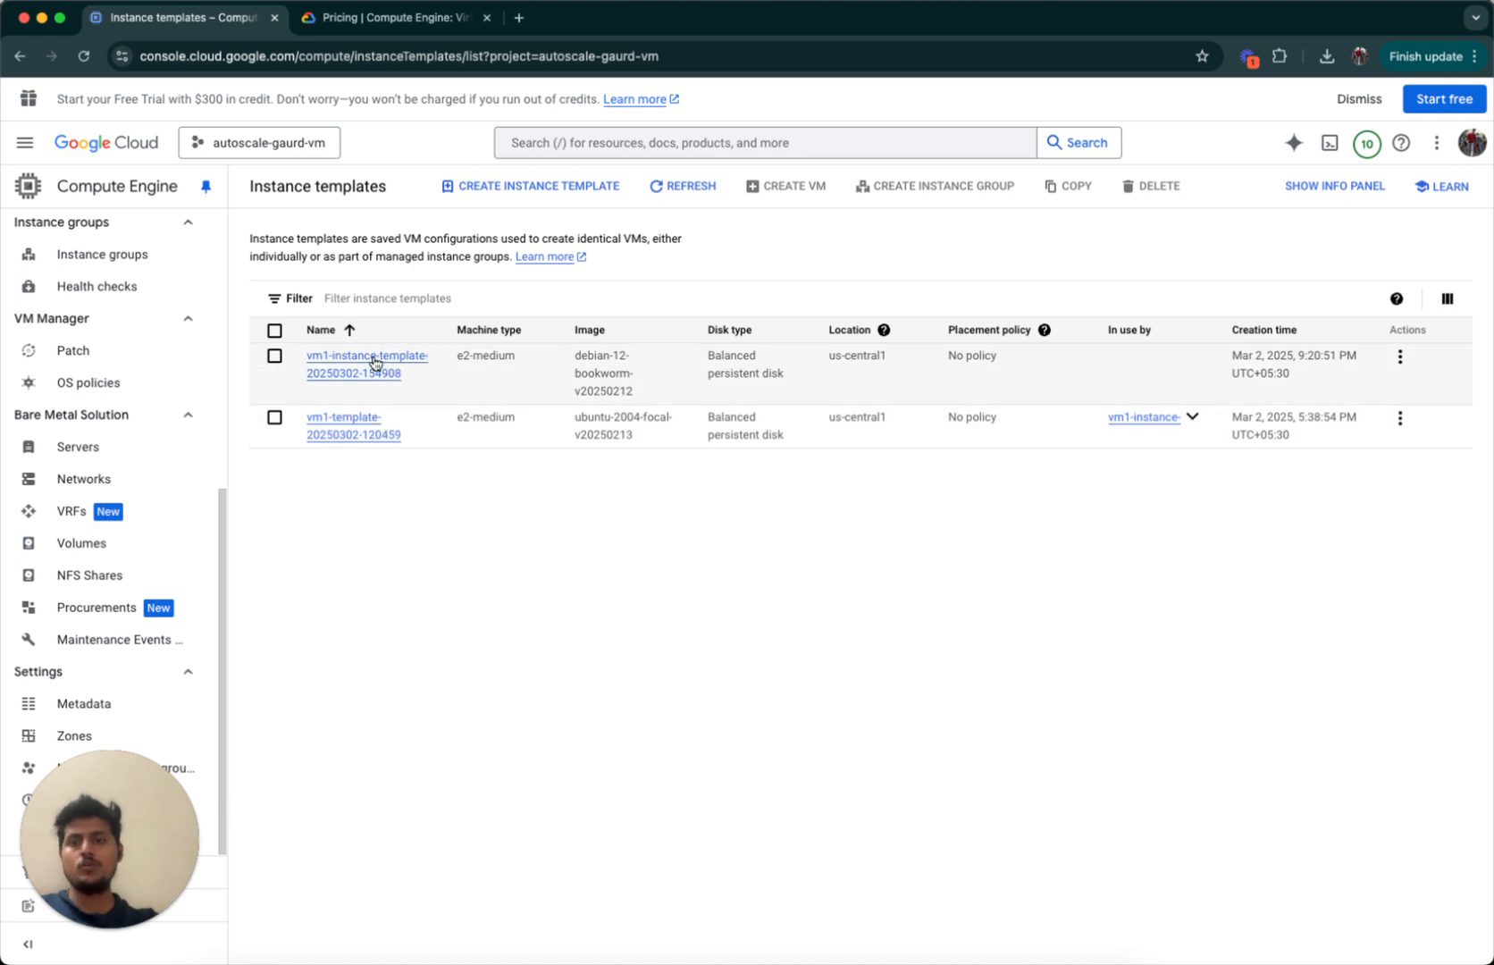
Go to Instance groups and start a new group, defaulting to stateless managed instance-group-1.
scroll(183, 420, up, 10)
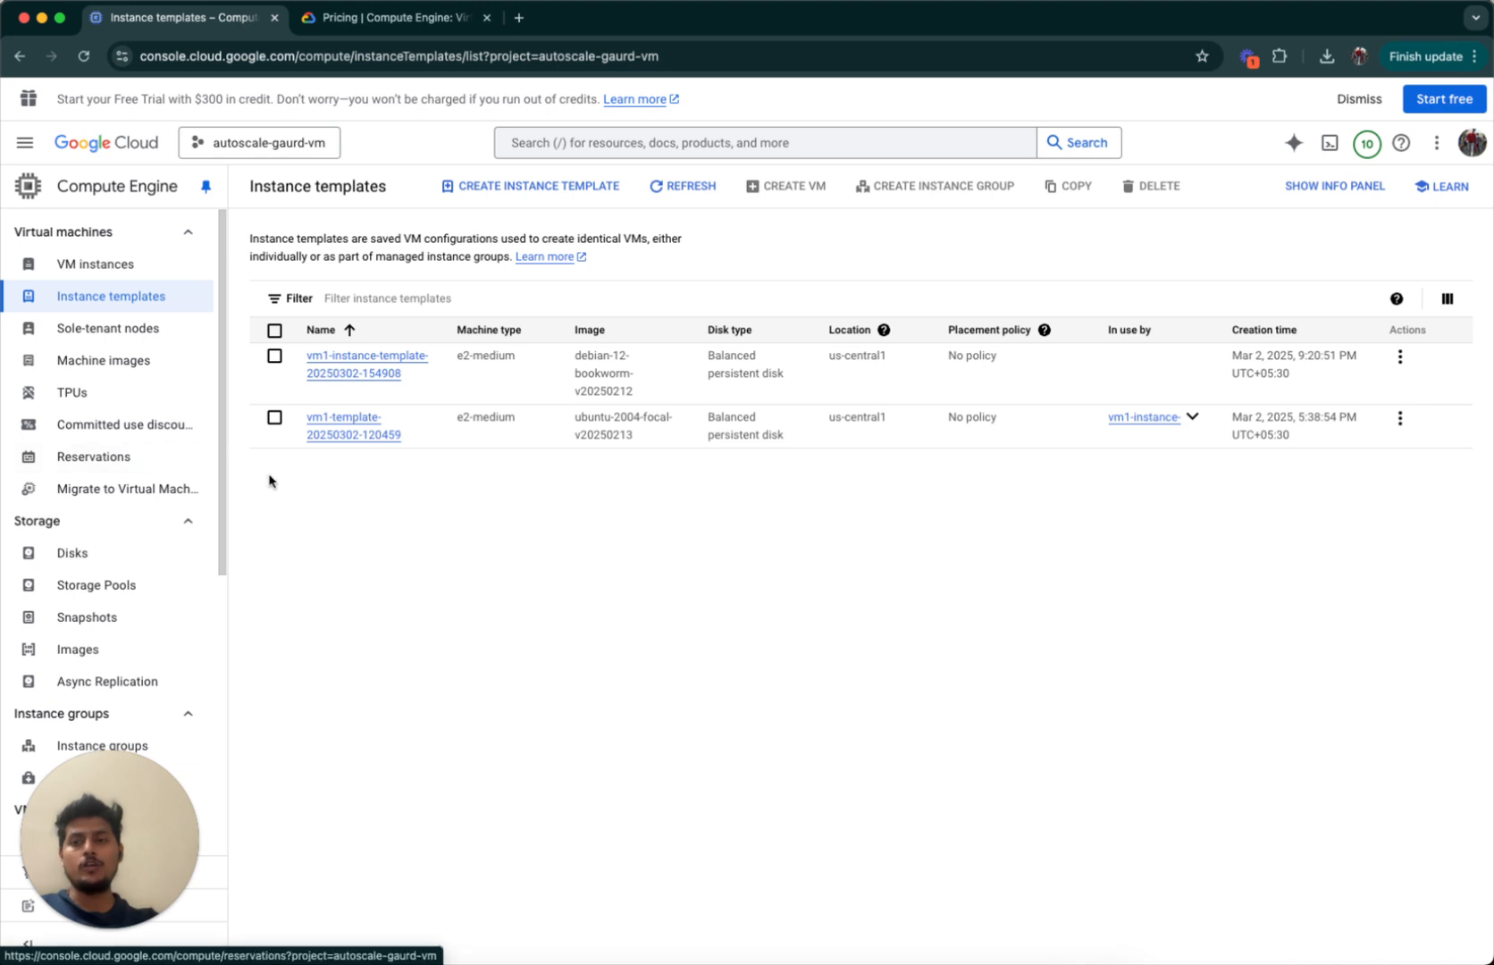
scroll(123, 563, down, 1)
scroll(124, 563, down, 2)
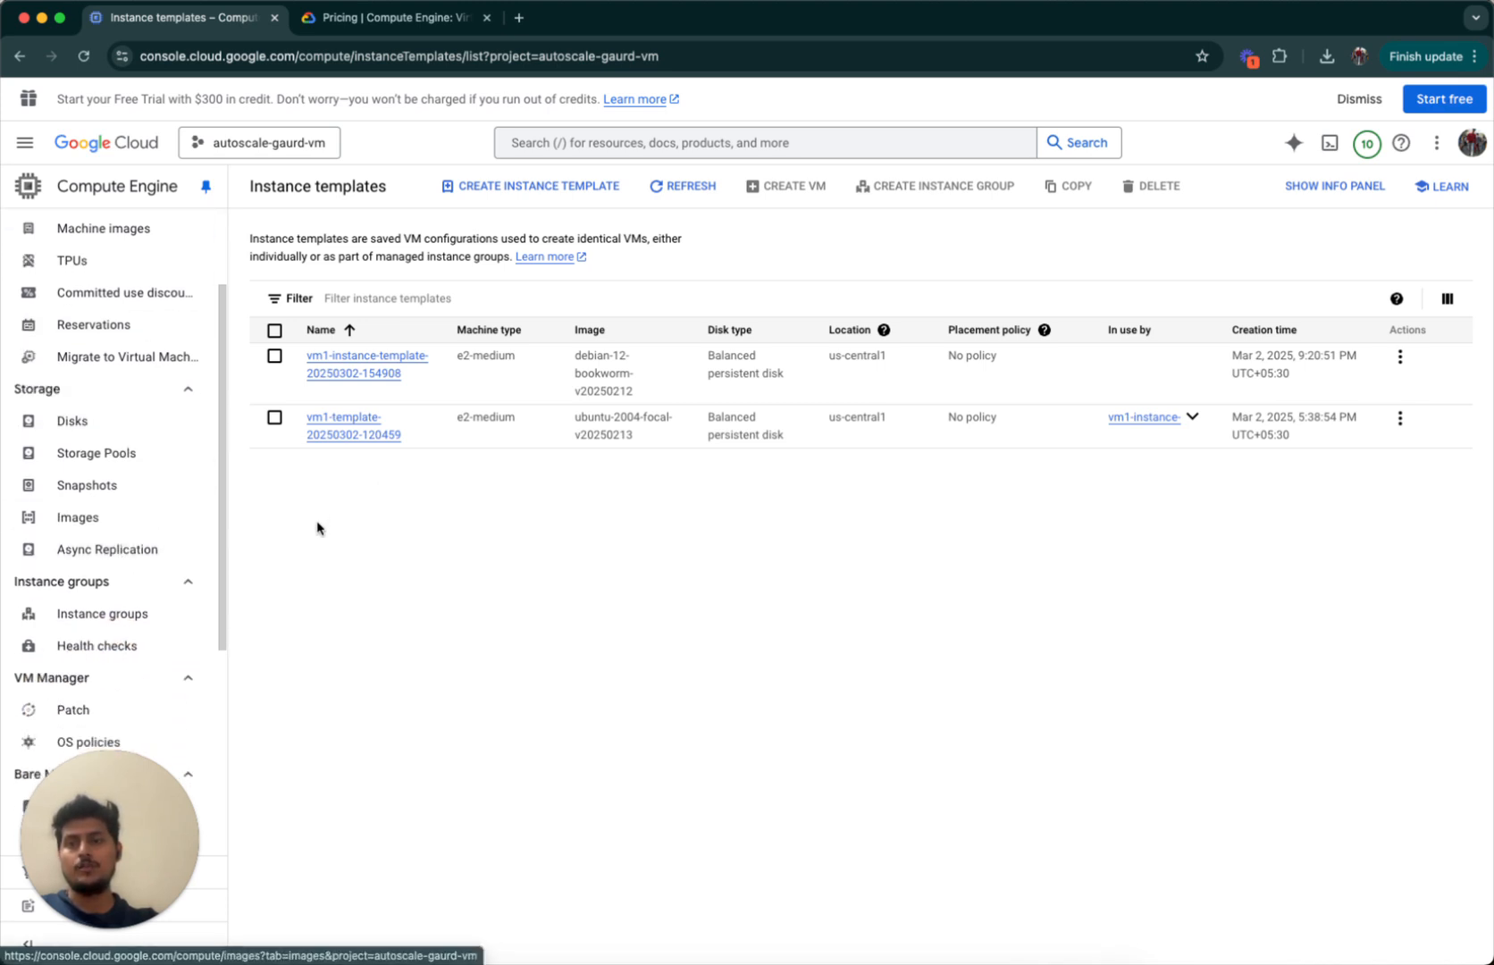
scroll(141, 460, up, 2)
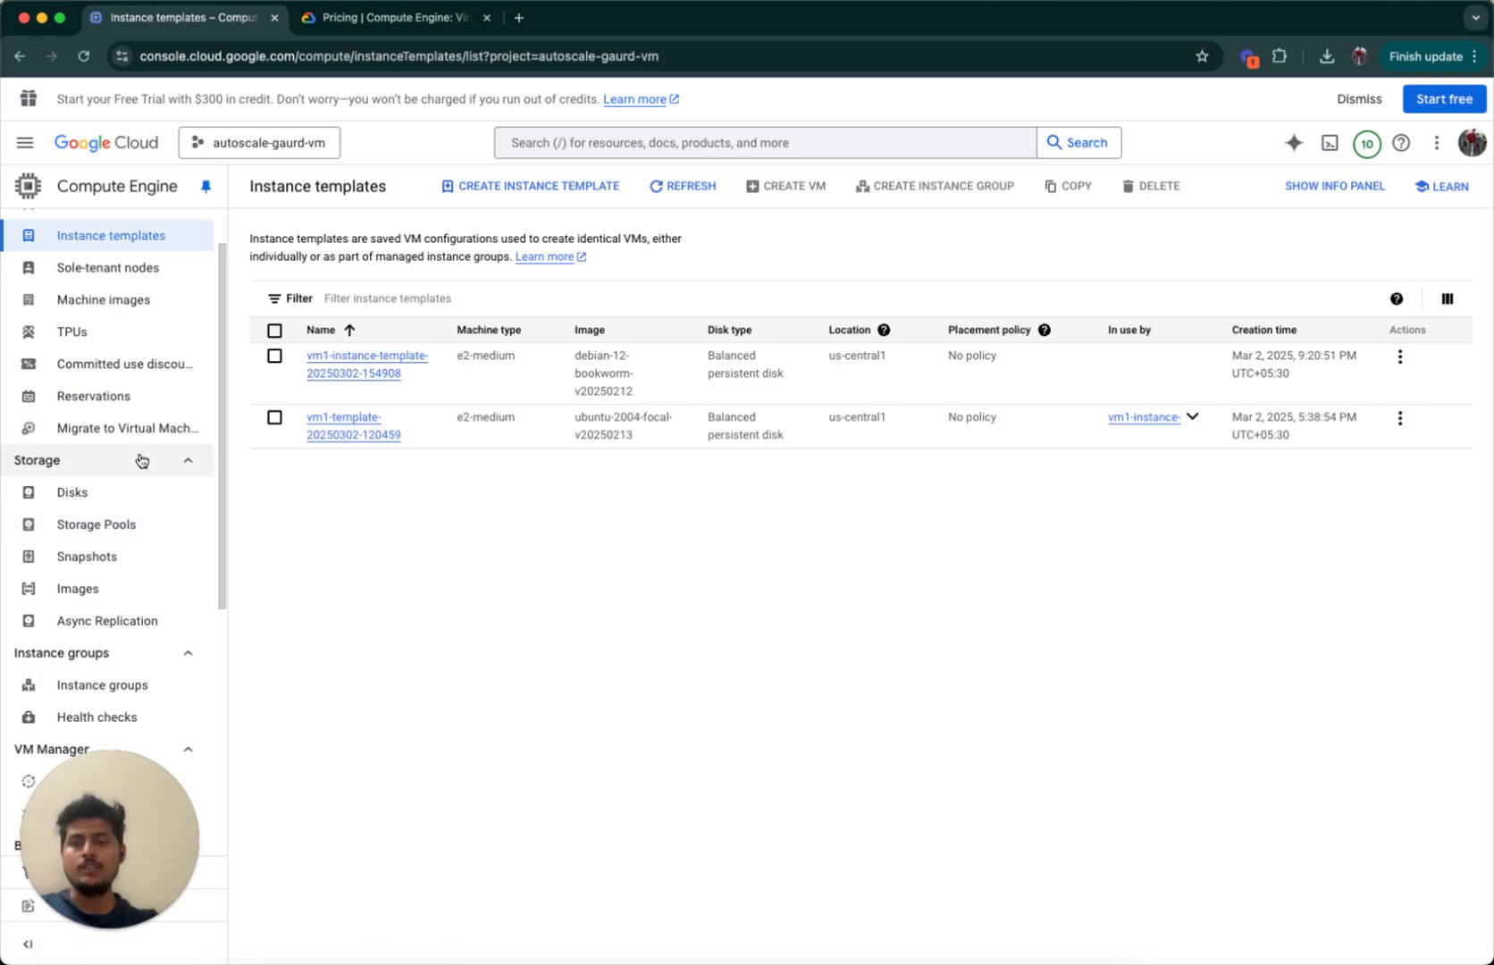
scroll(141, 460, up, 1)
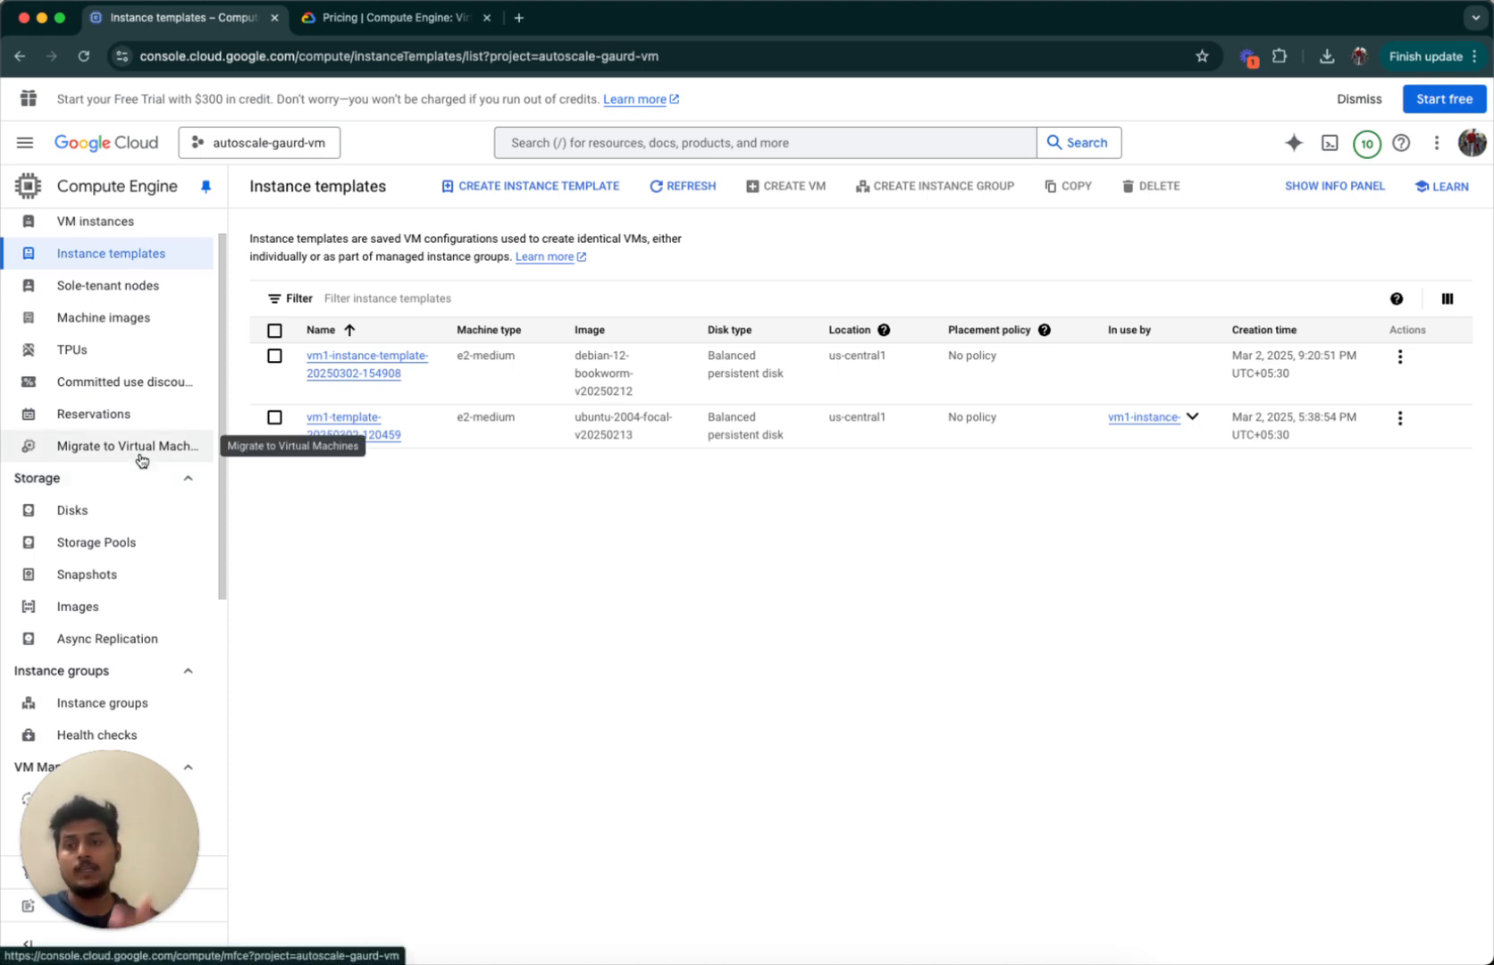
scroll(141, 460, up, 1)
scroll(150, 524, down, 5)
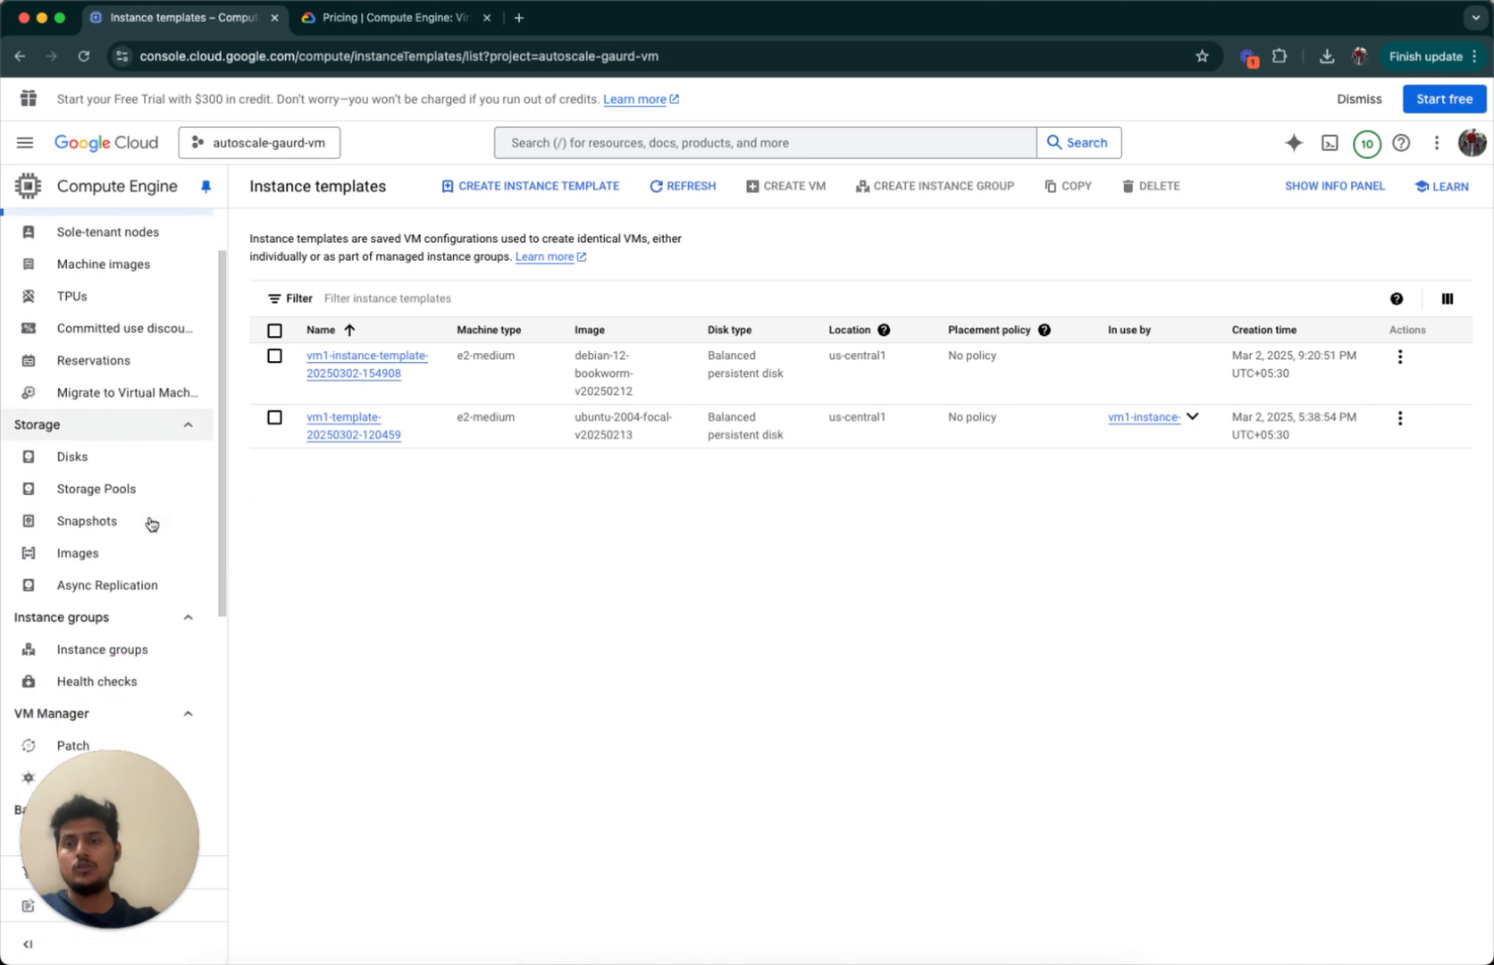
click(150, 524)
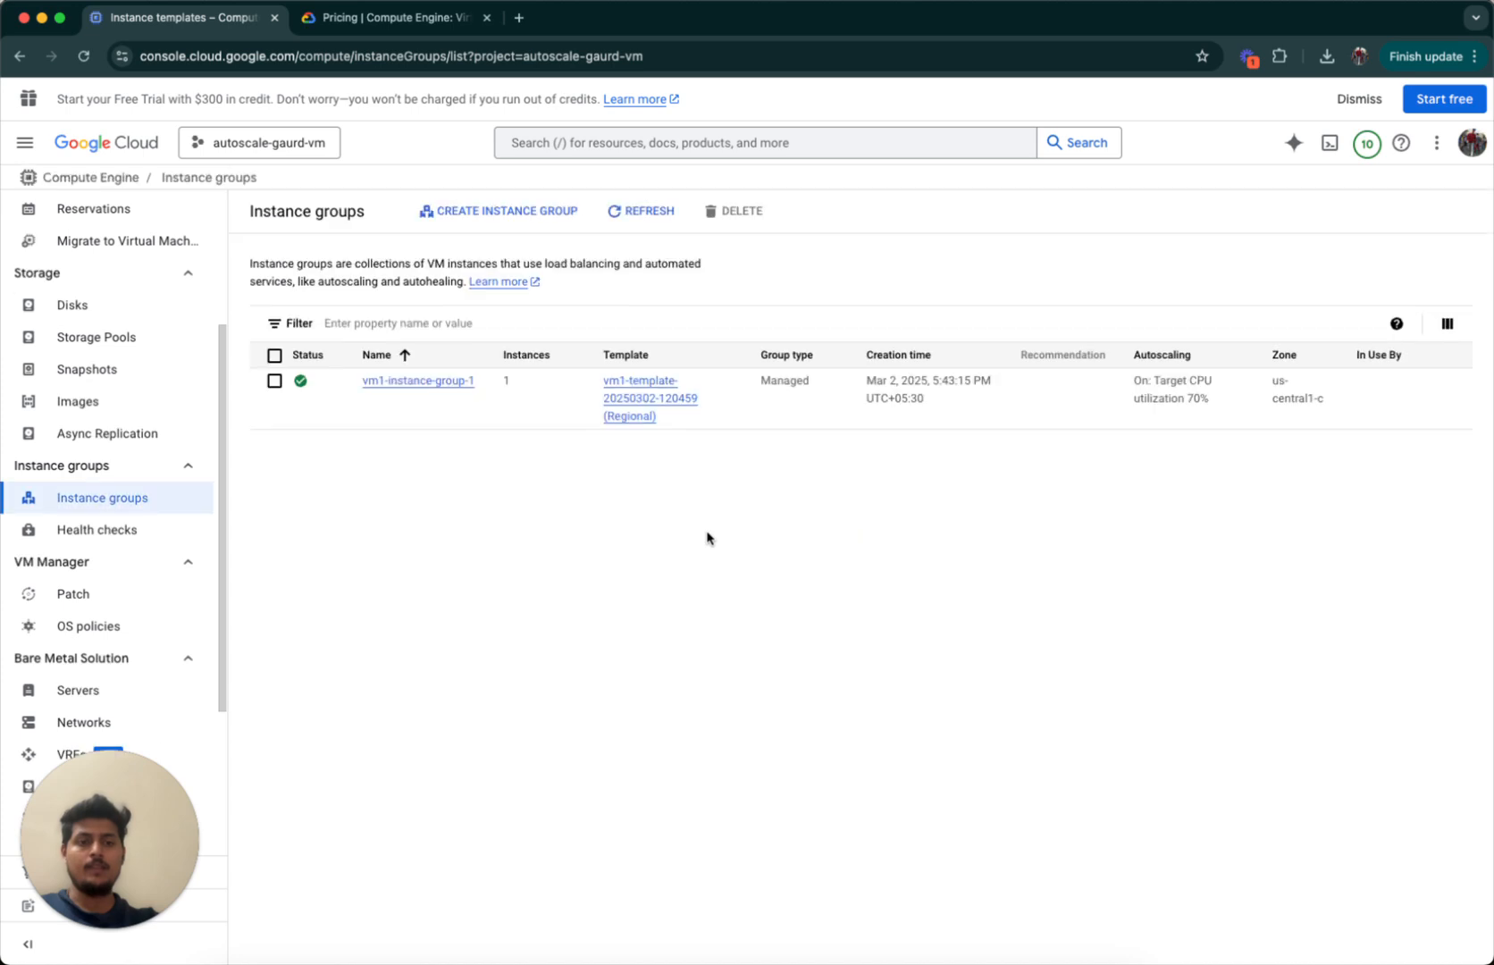
click(493, 212)
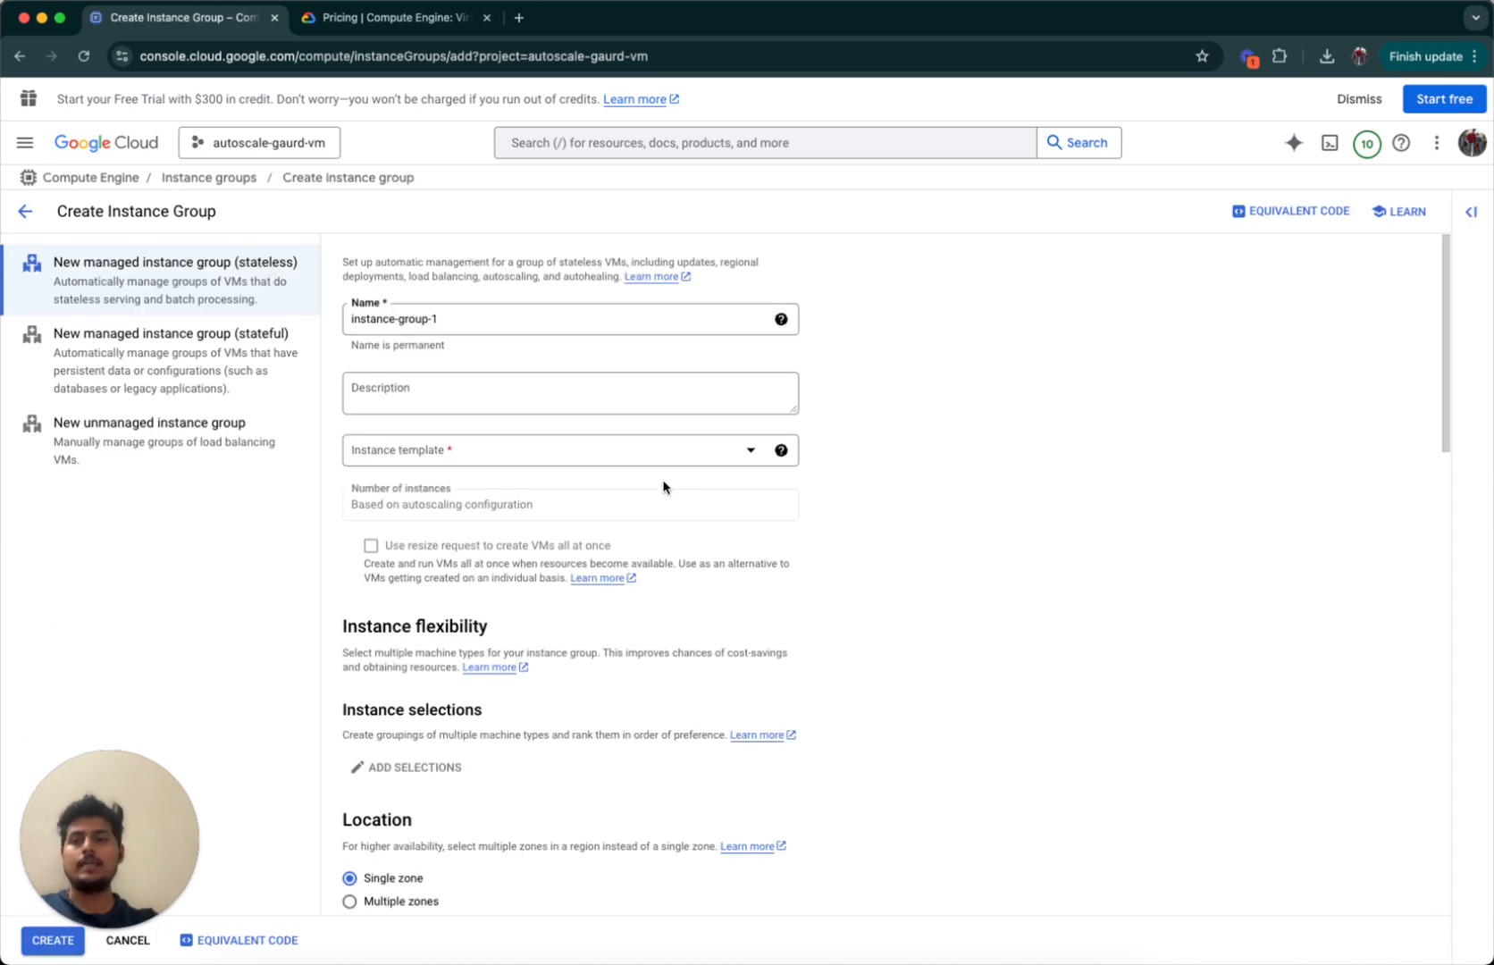
click(527, 446)
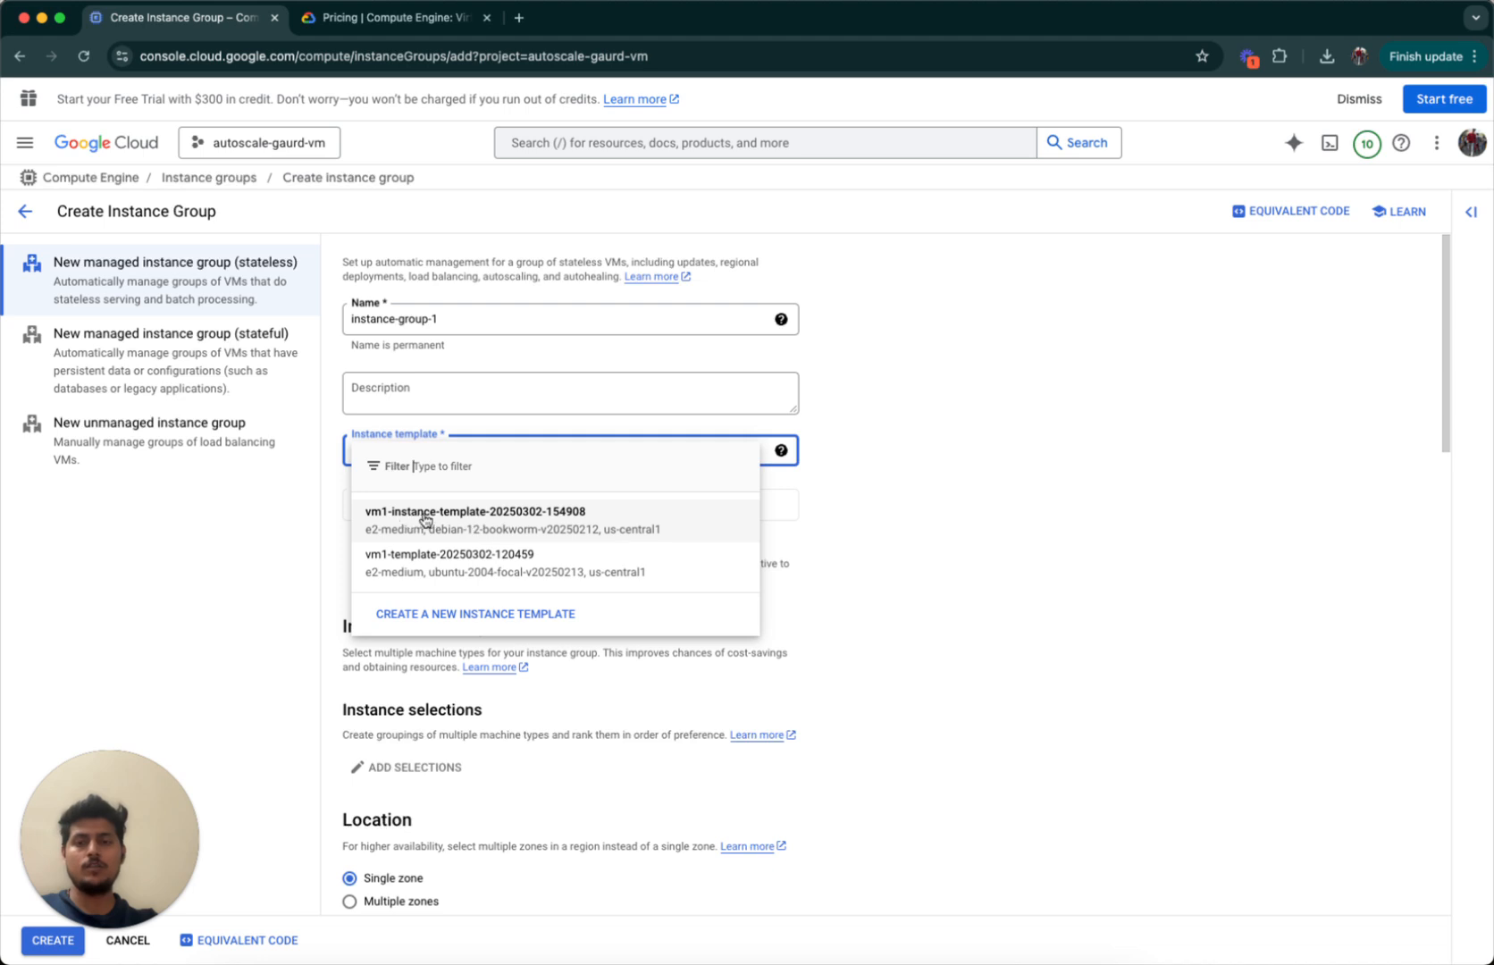
click(482, 521)
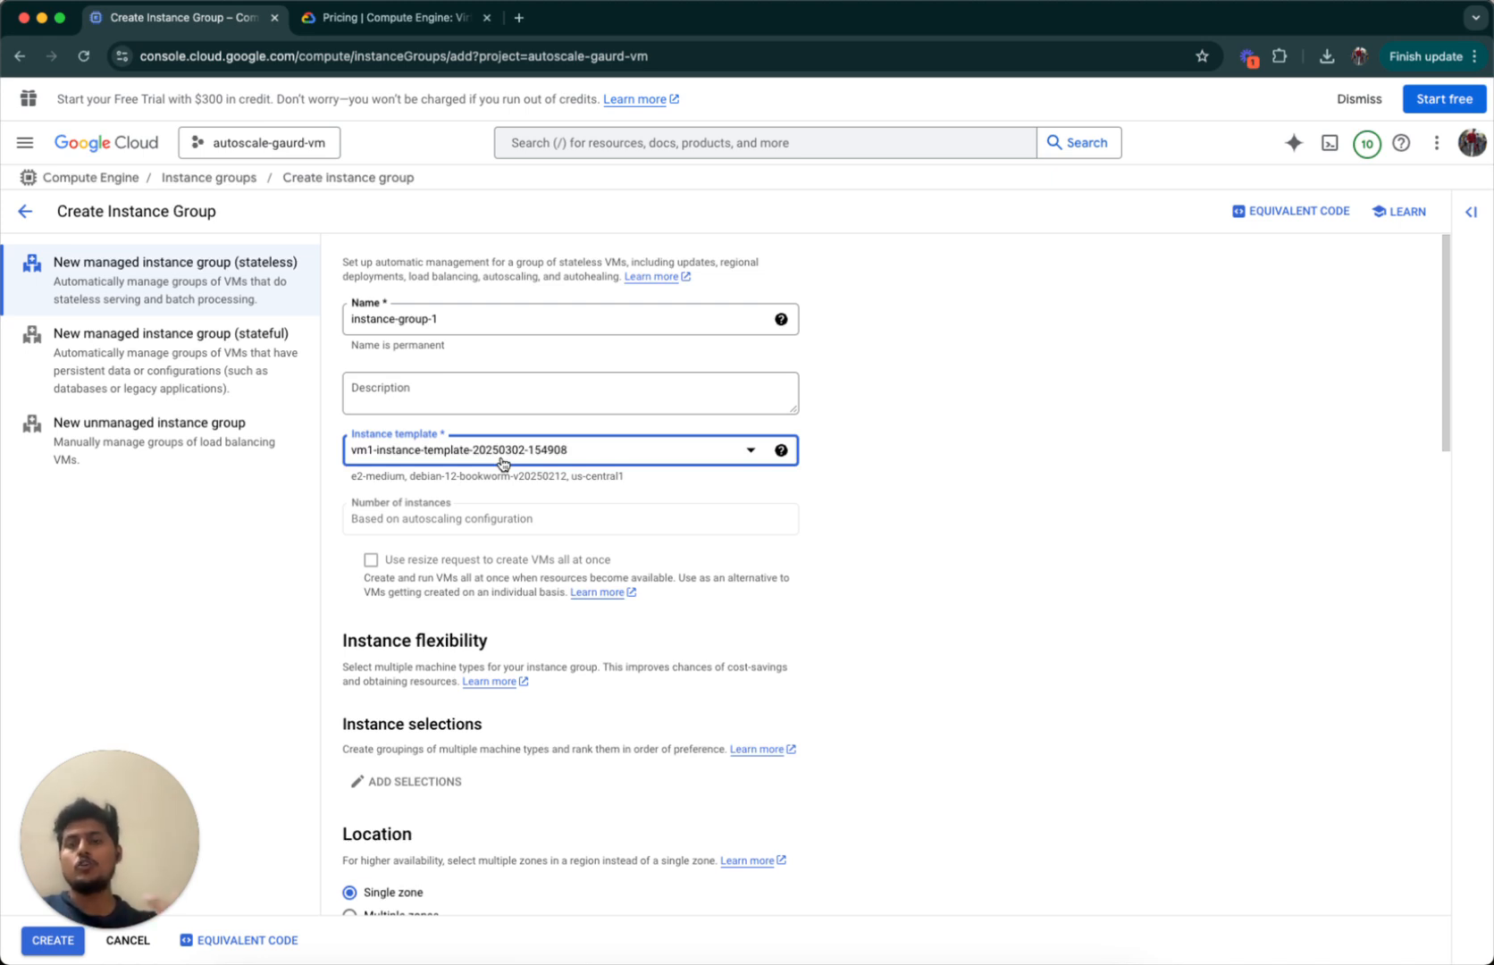
scroll(503, 463, down, 1)
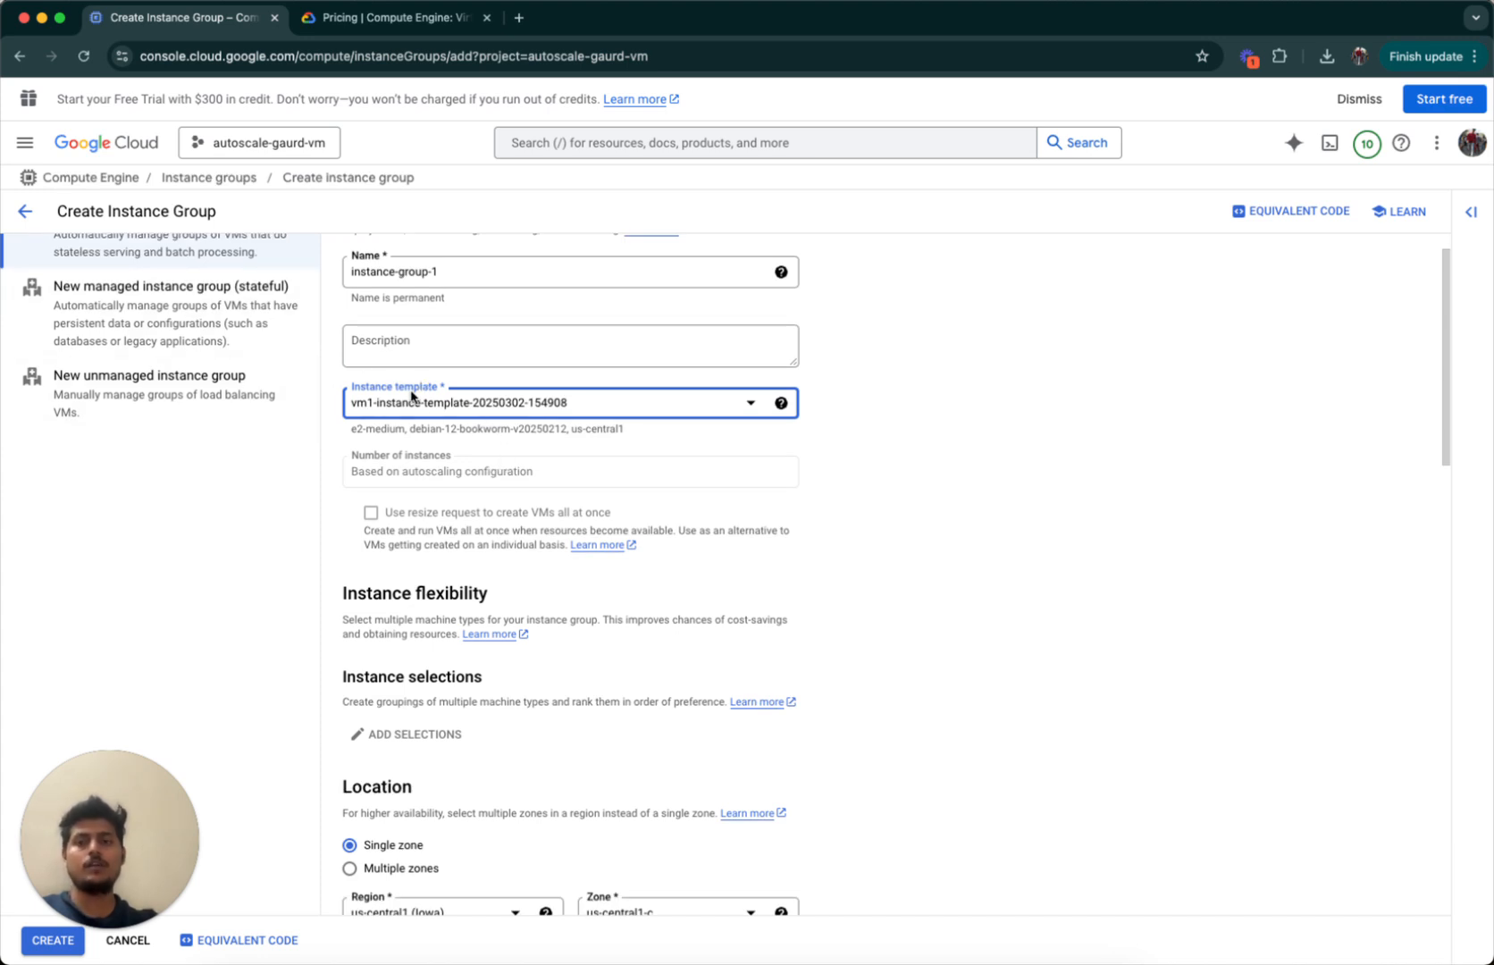
scroll(450, 487, down, 3)
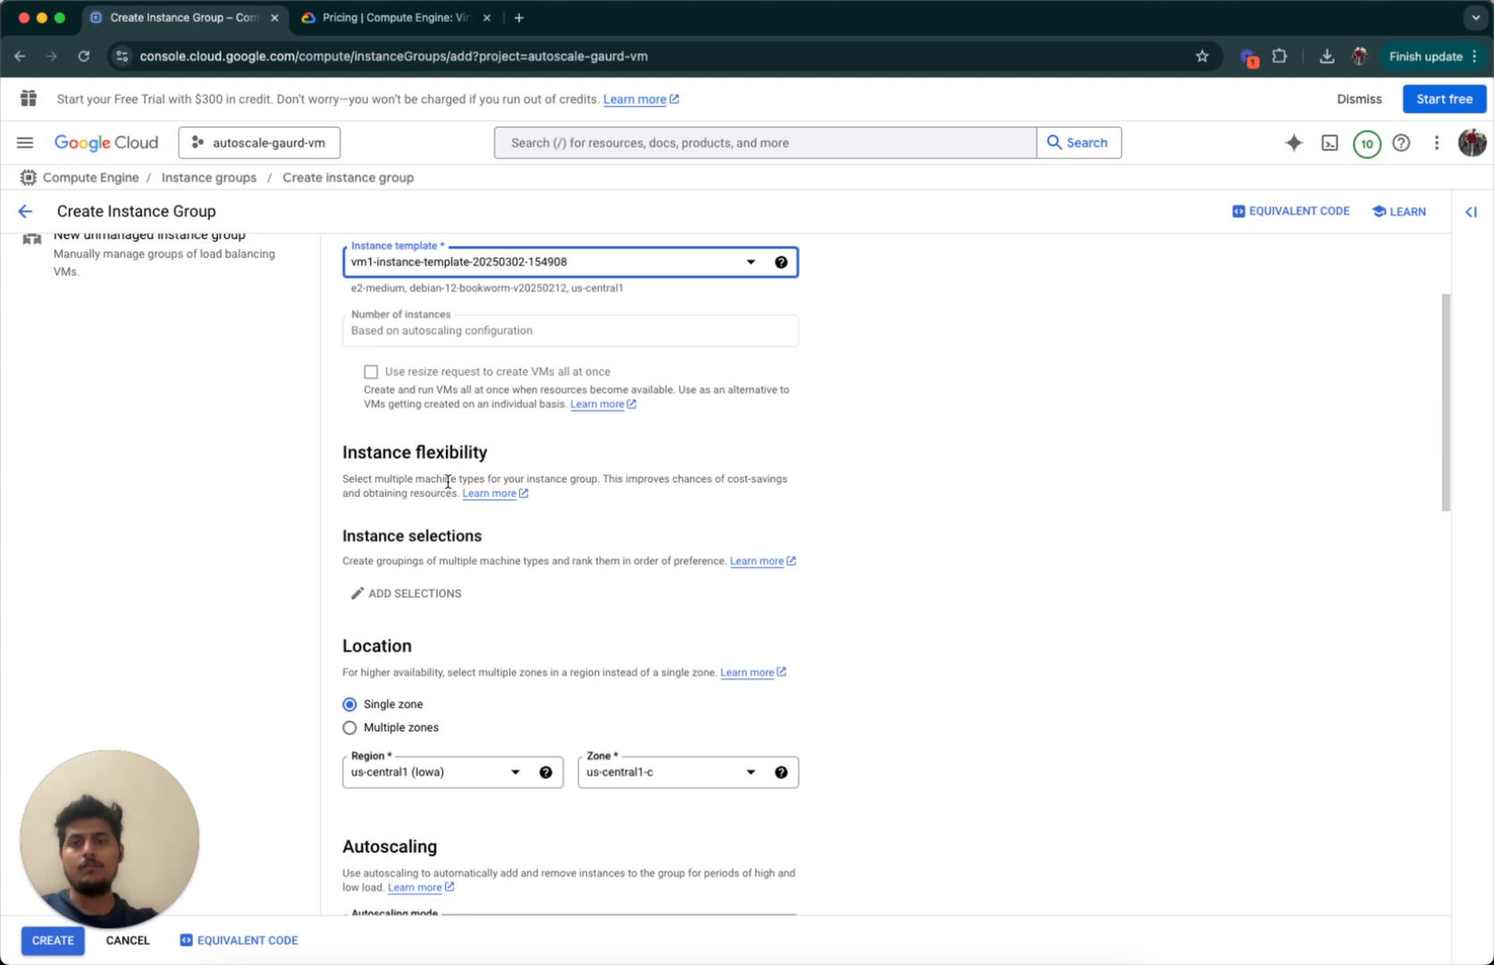
scroll(448, 482, down, 1)
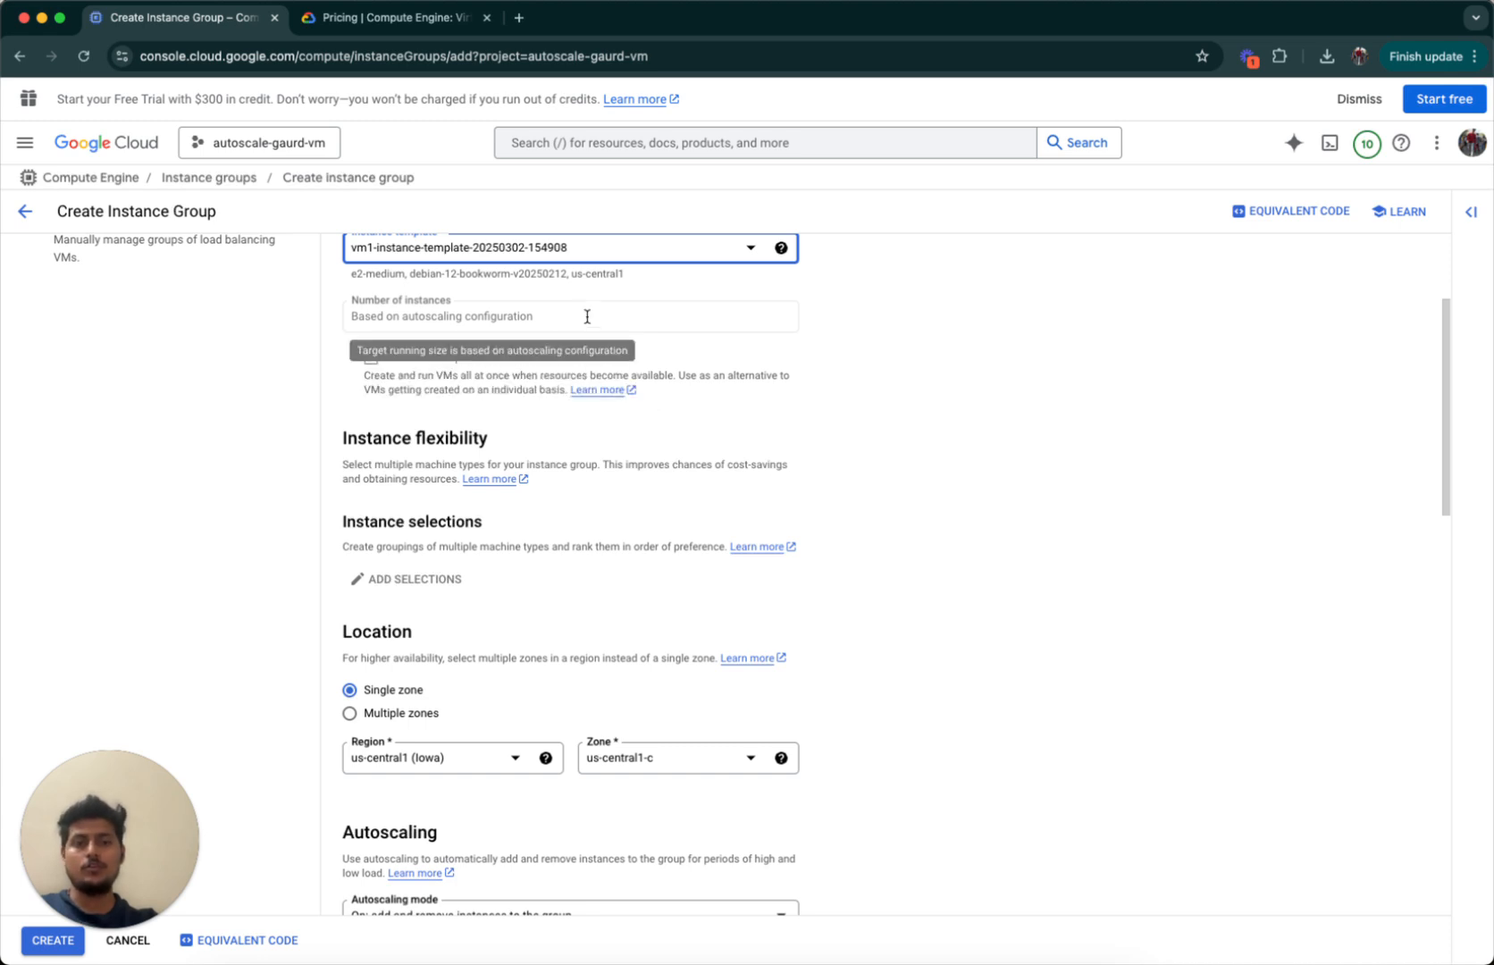
scroll(491, 456, down, 5)
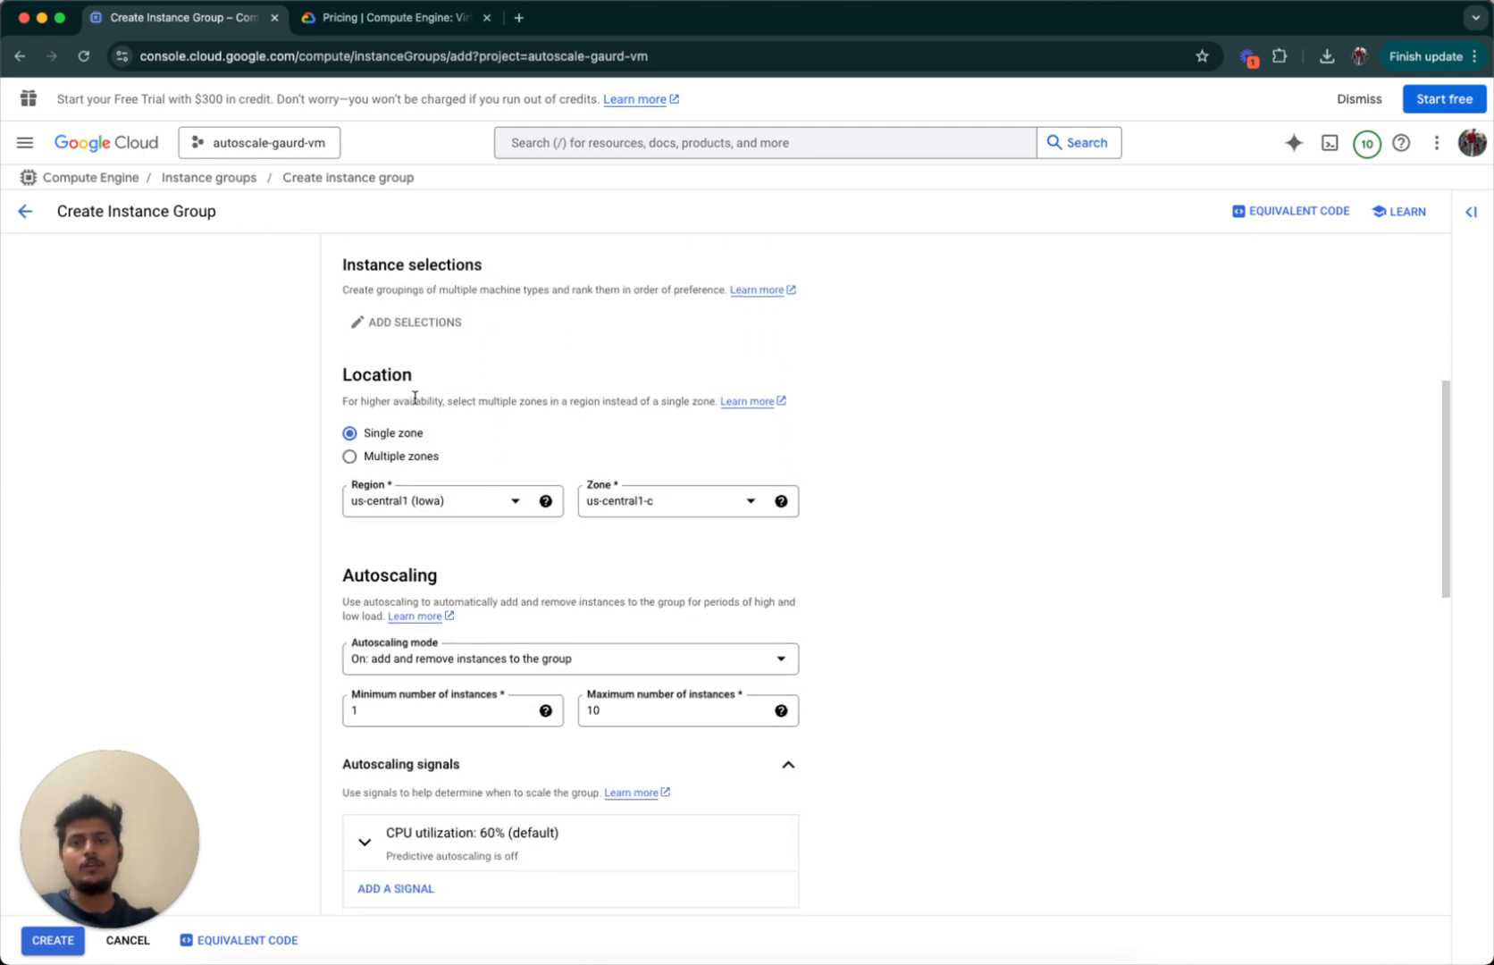
triple_click(414, 397)
click(587, 426)
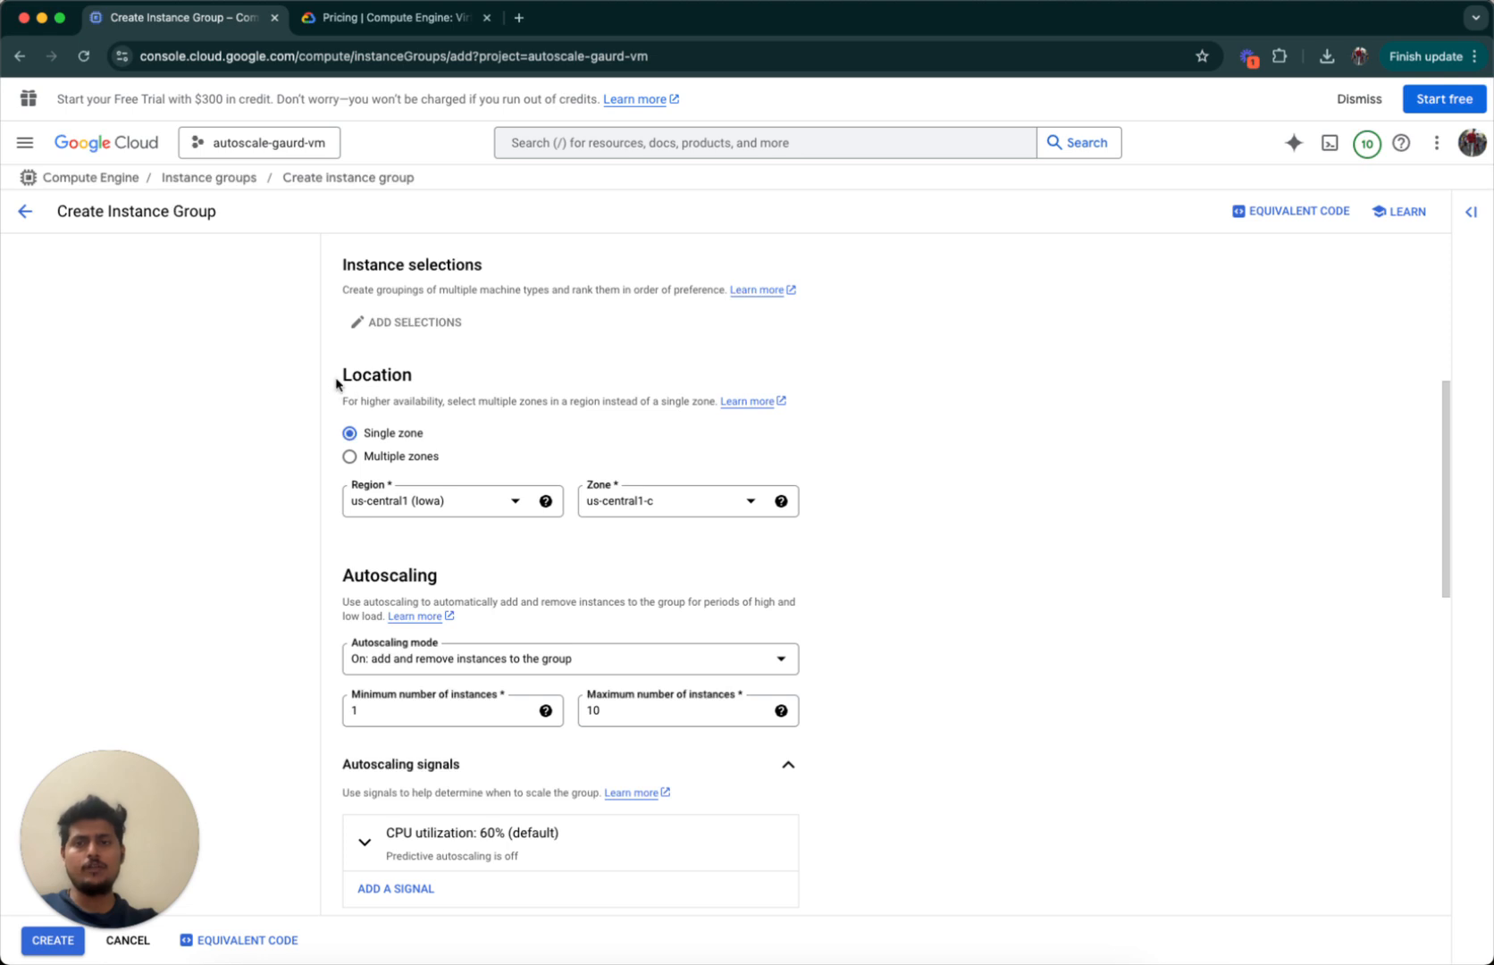
drag(337, 381, 815, 469)
click(828, 477)
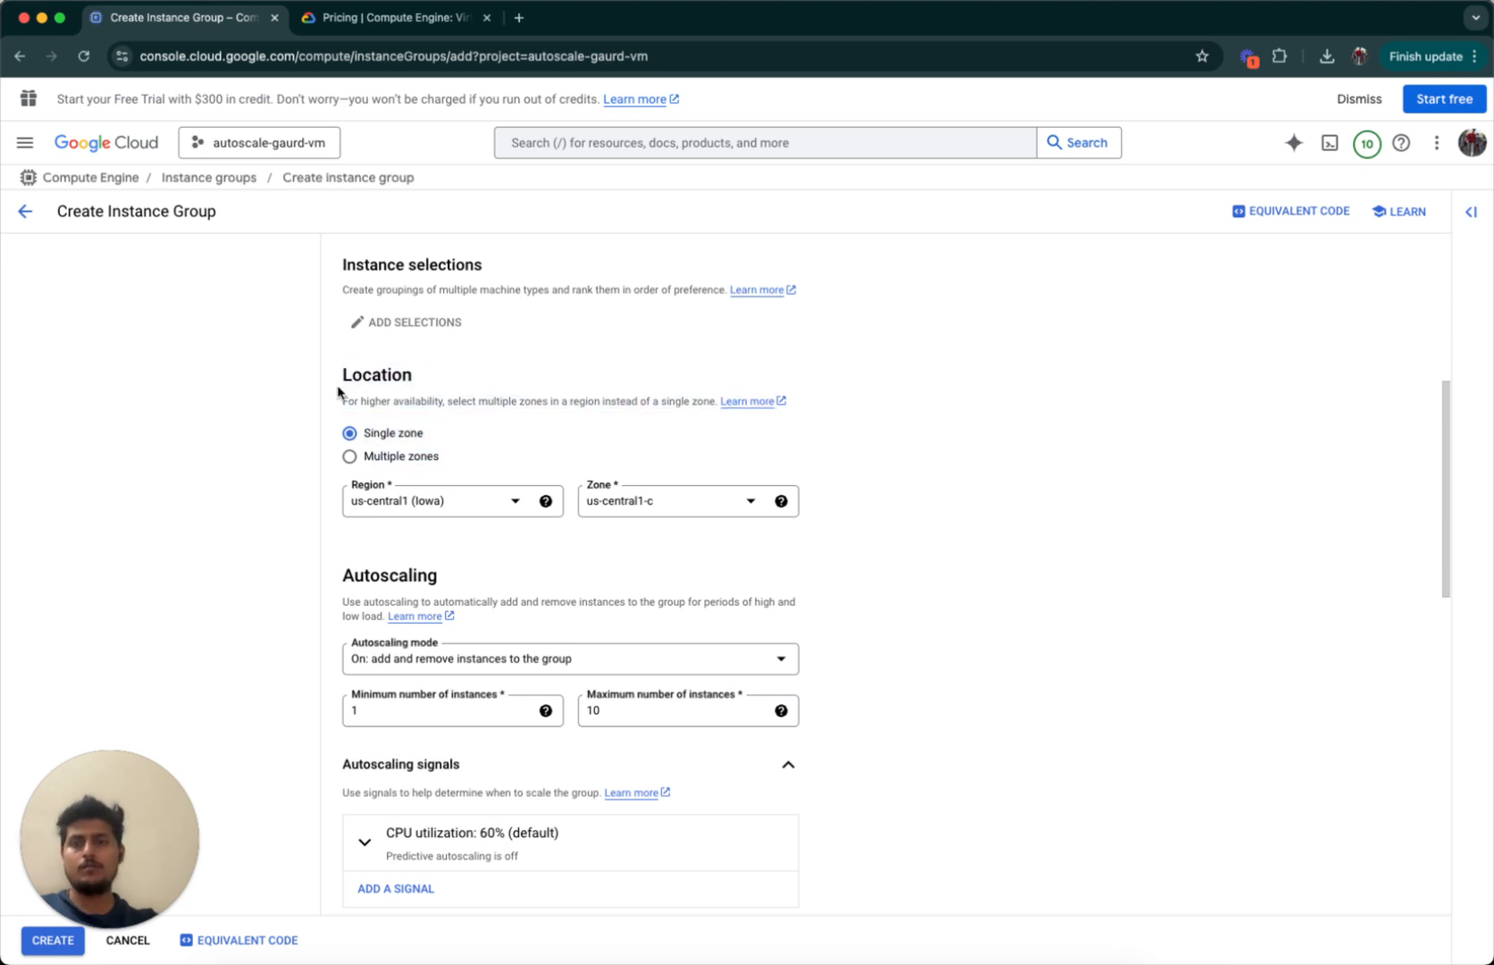
scroll(464, 402, down, 1)
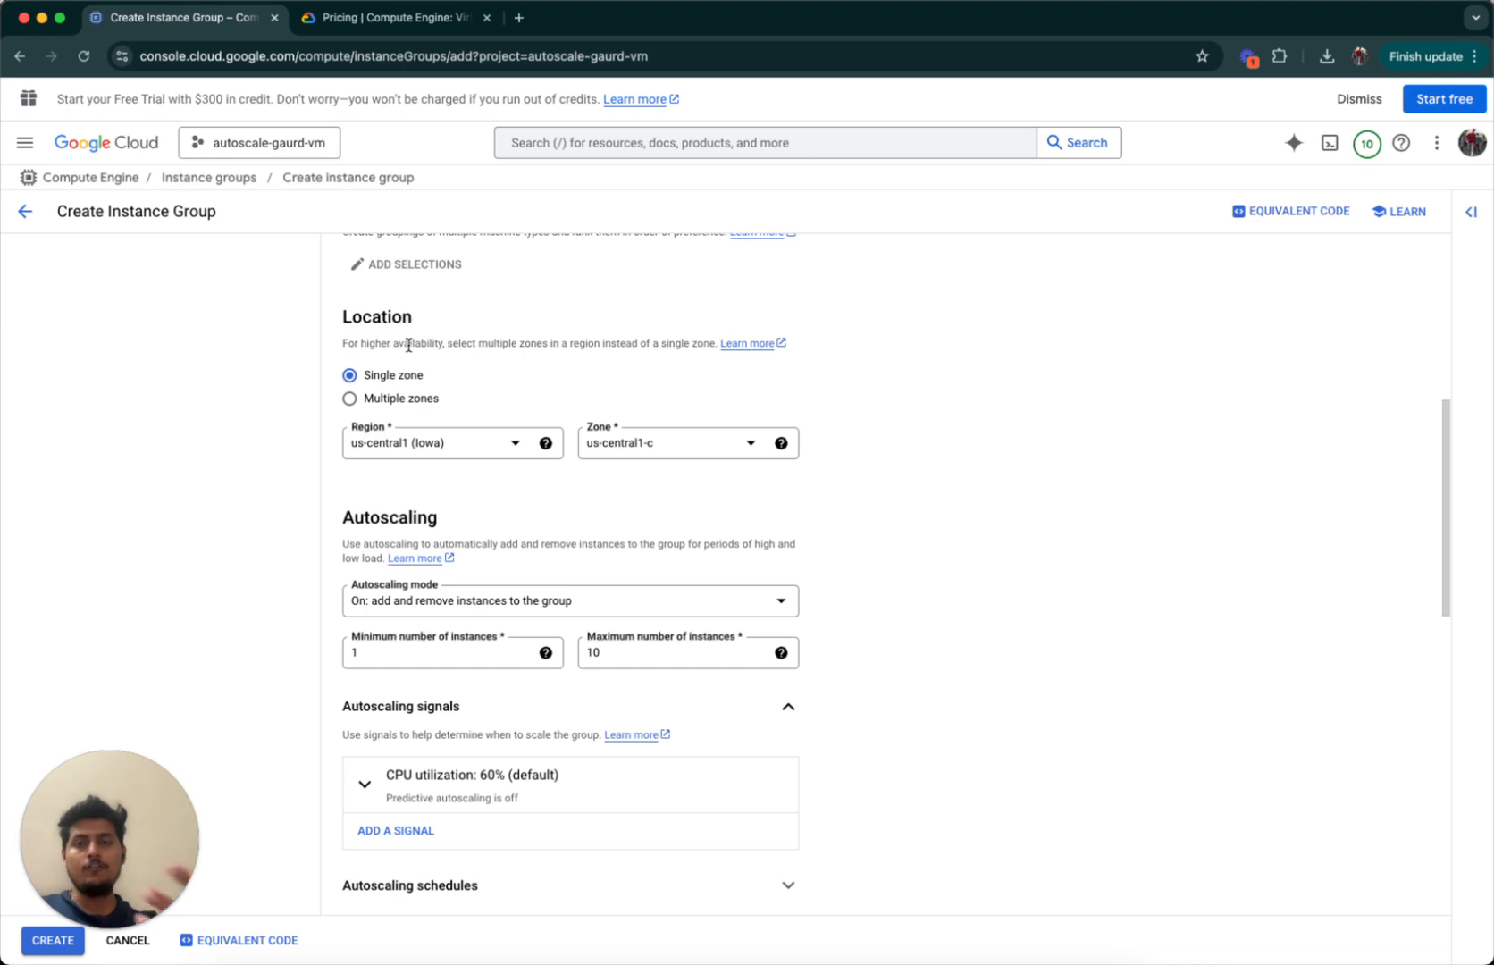
click(414, 402)
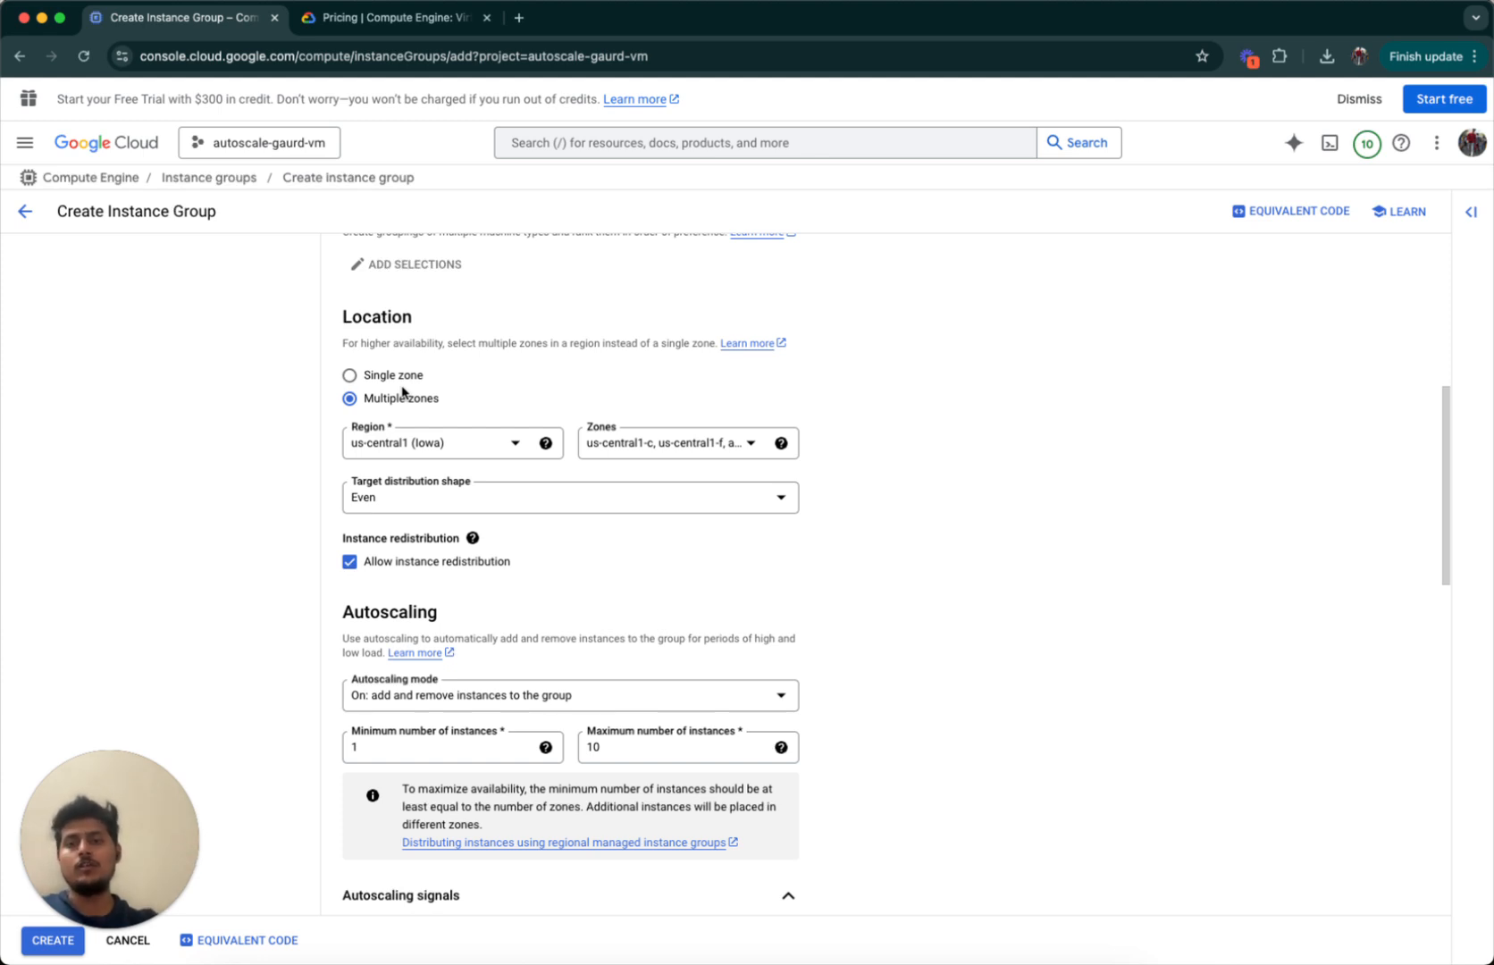
click(390, 383)
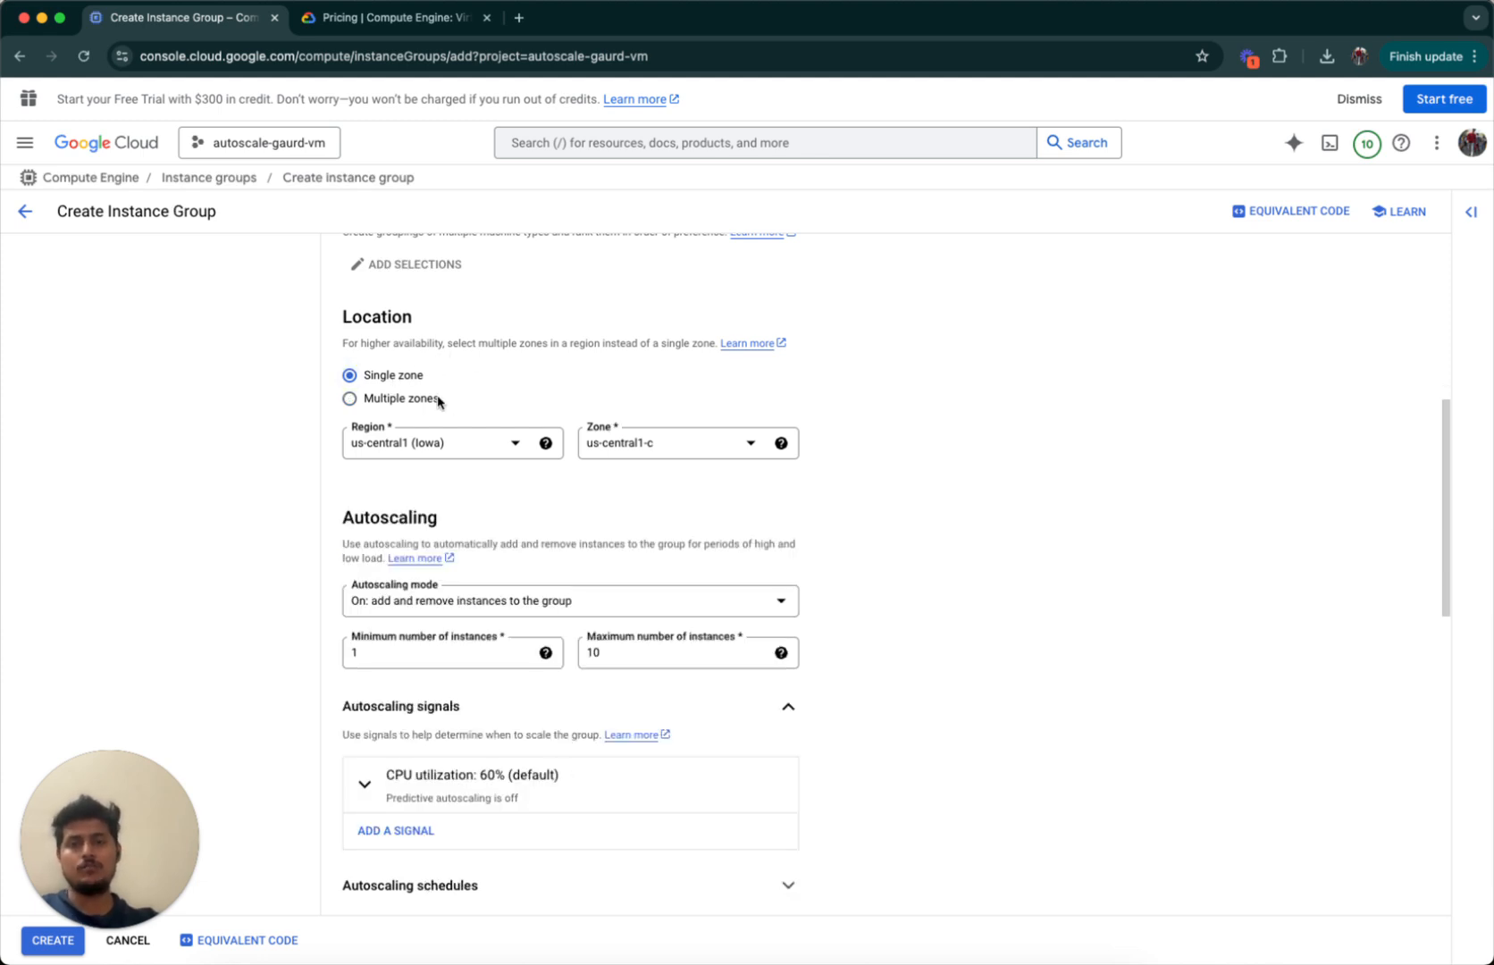
triple_click(607, 348)
click(653, 357)
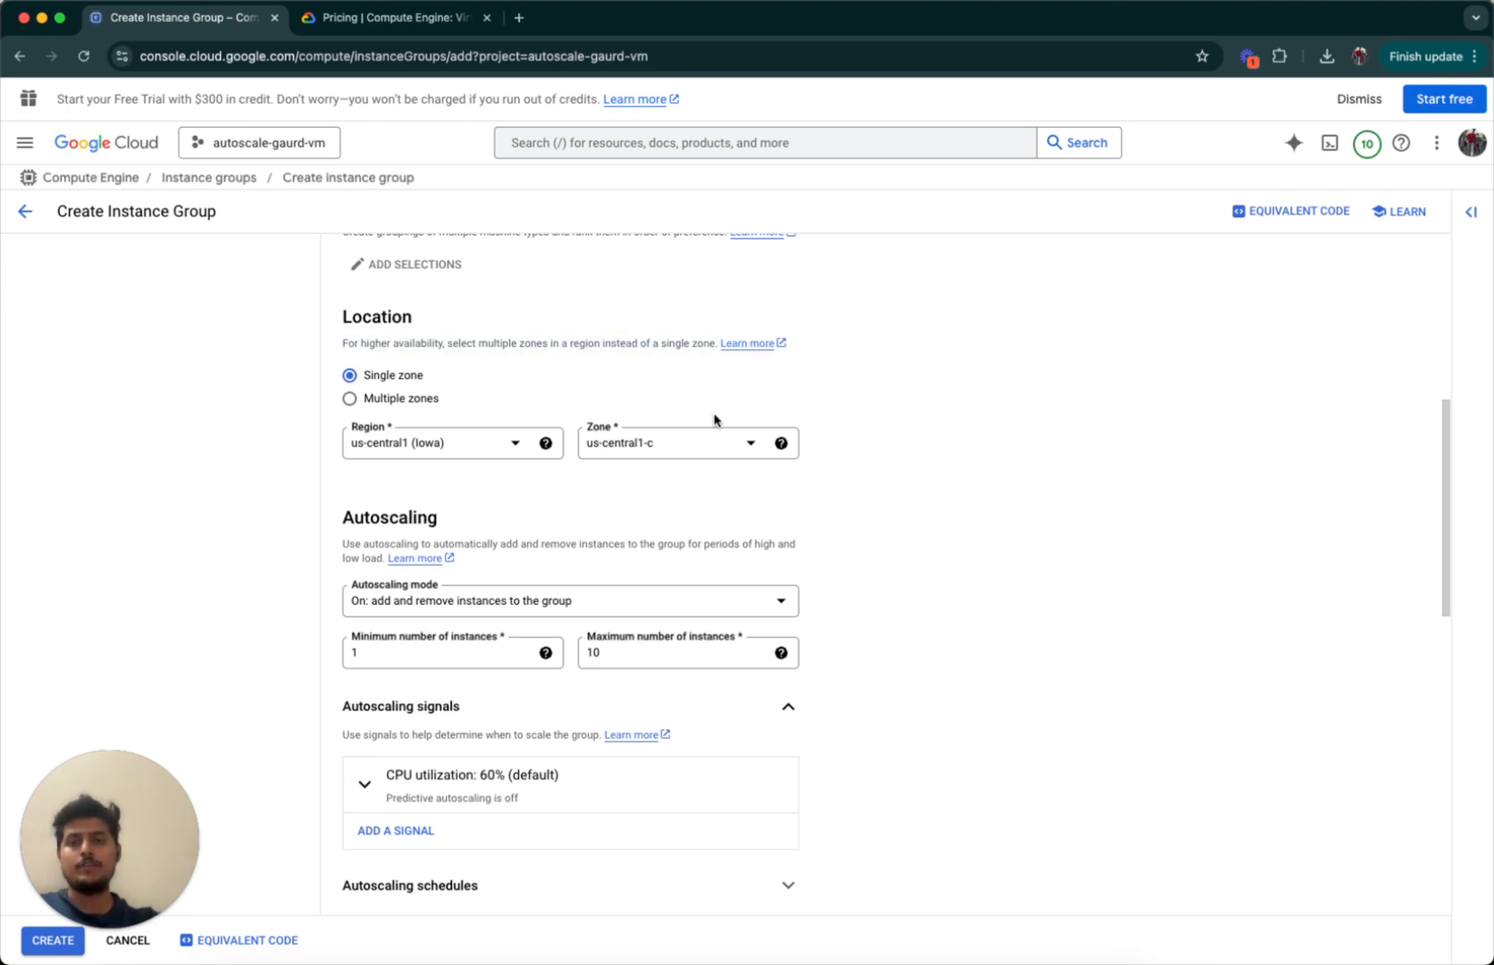
scroll(664, 584, down, 3)
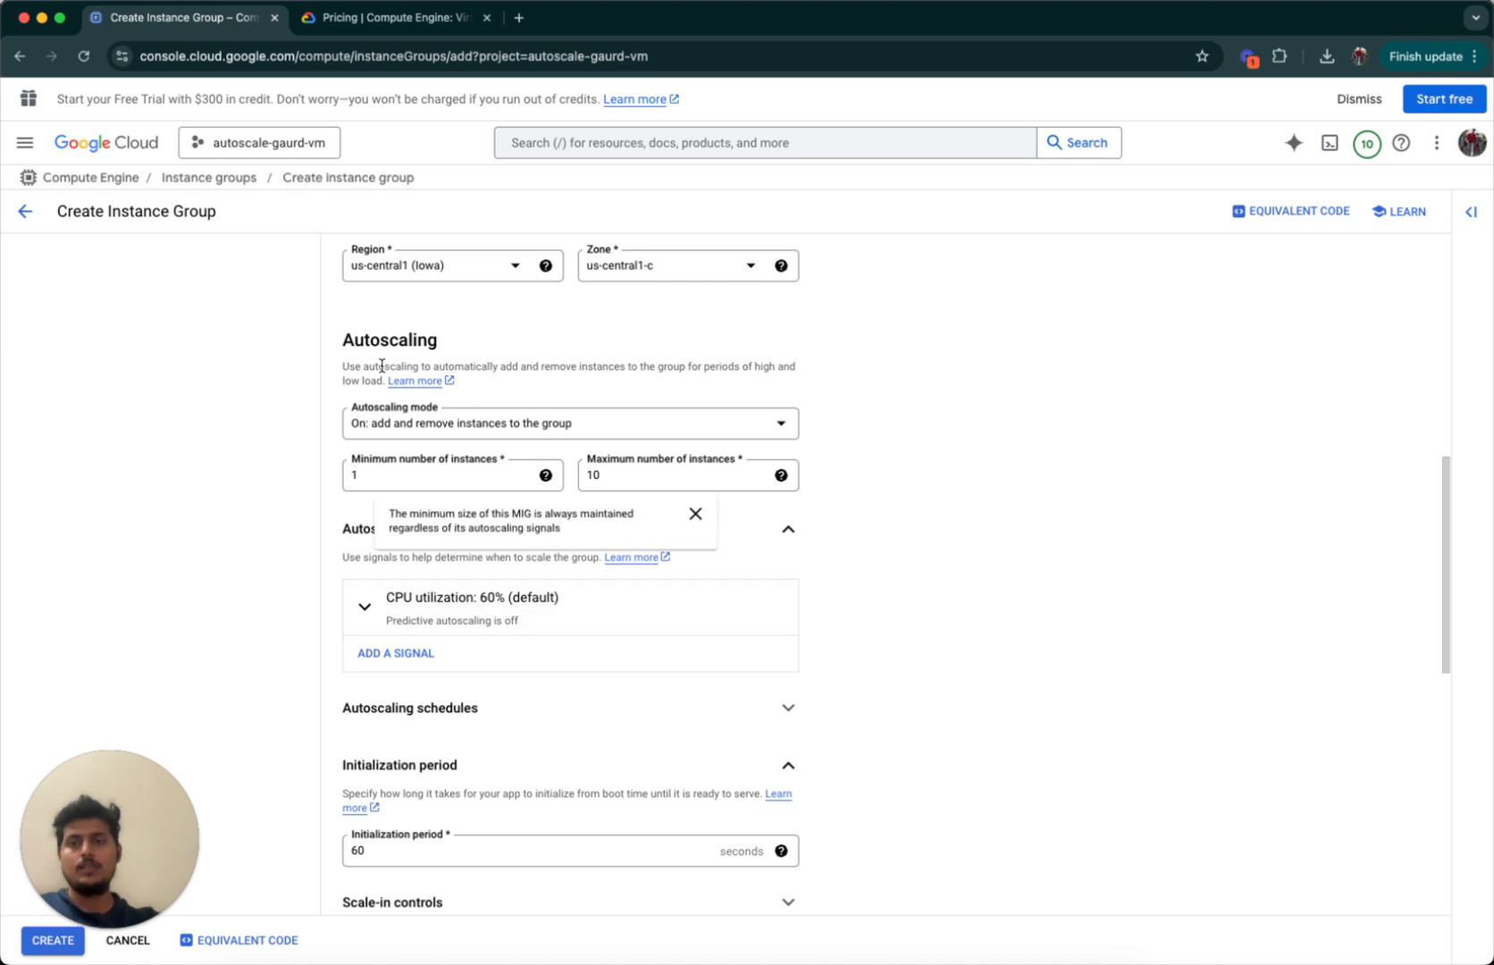
drag(338, 342, 554, 394)
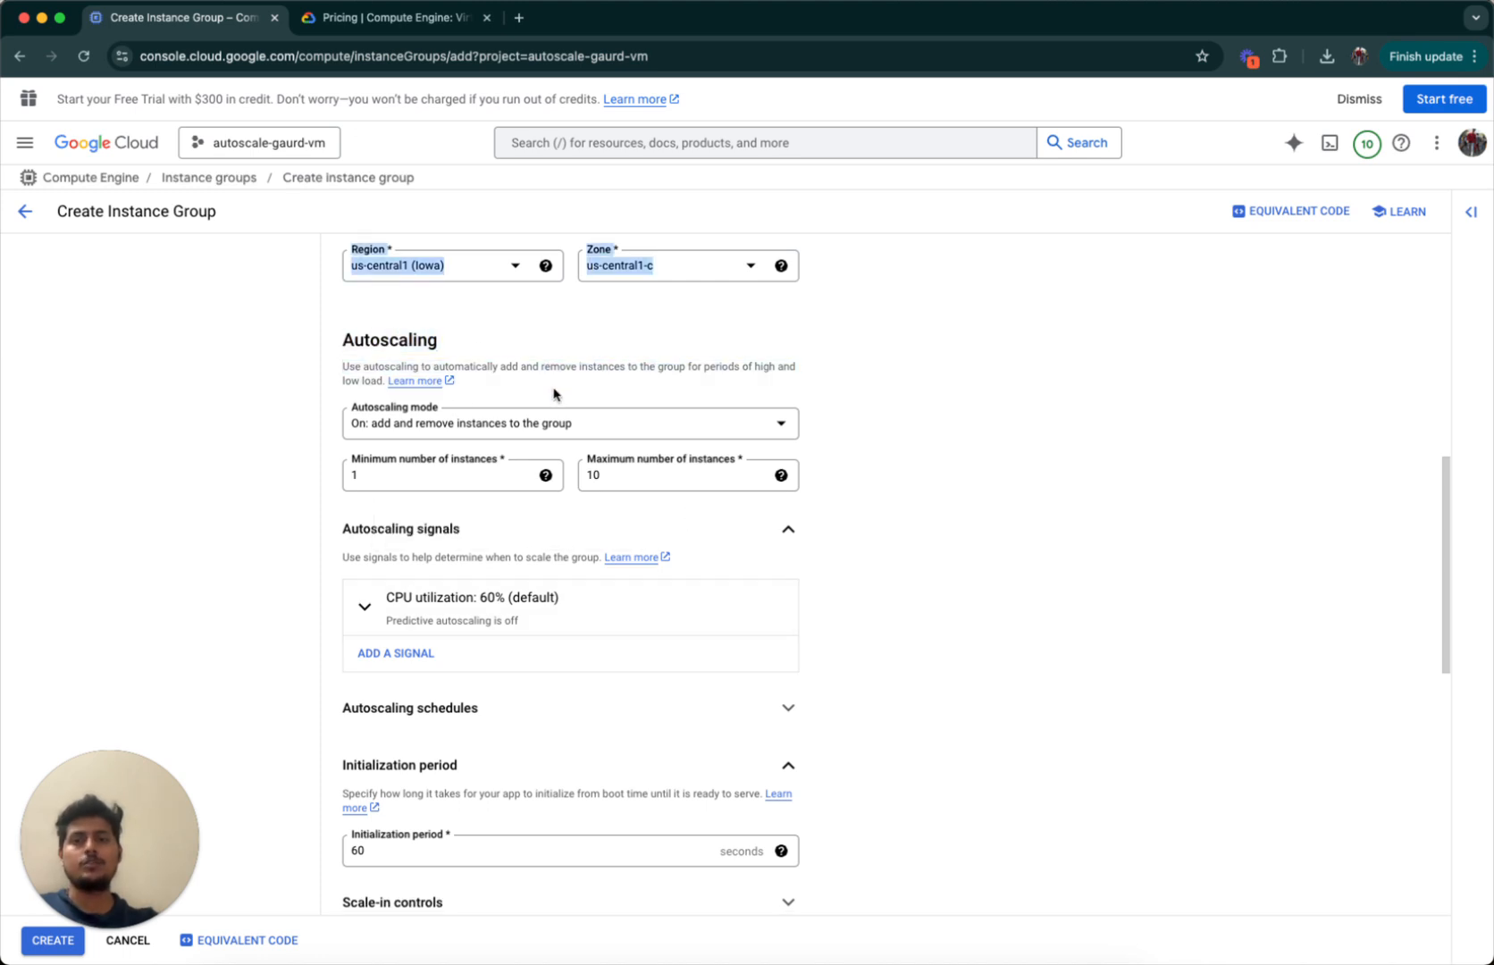
click(554, 394)
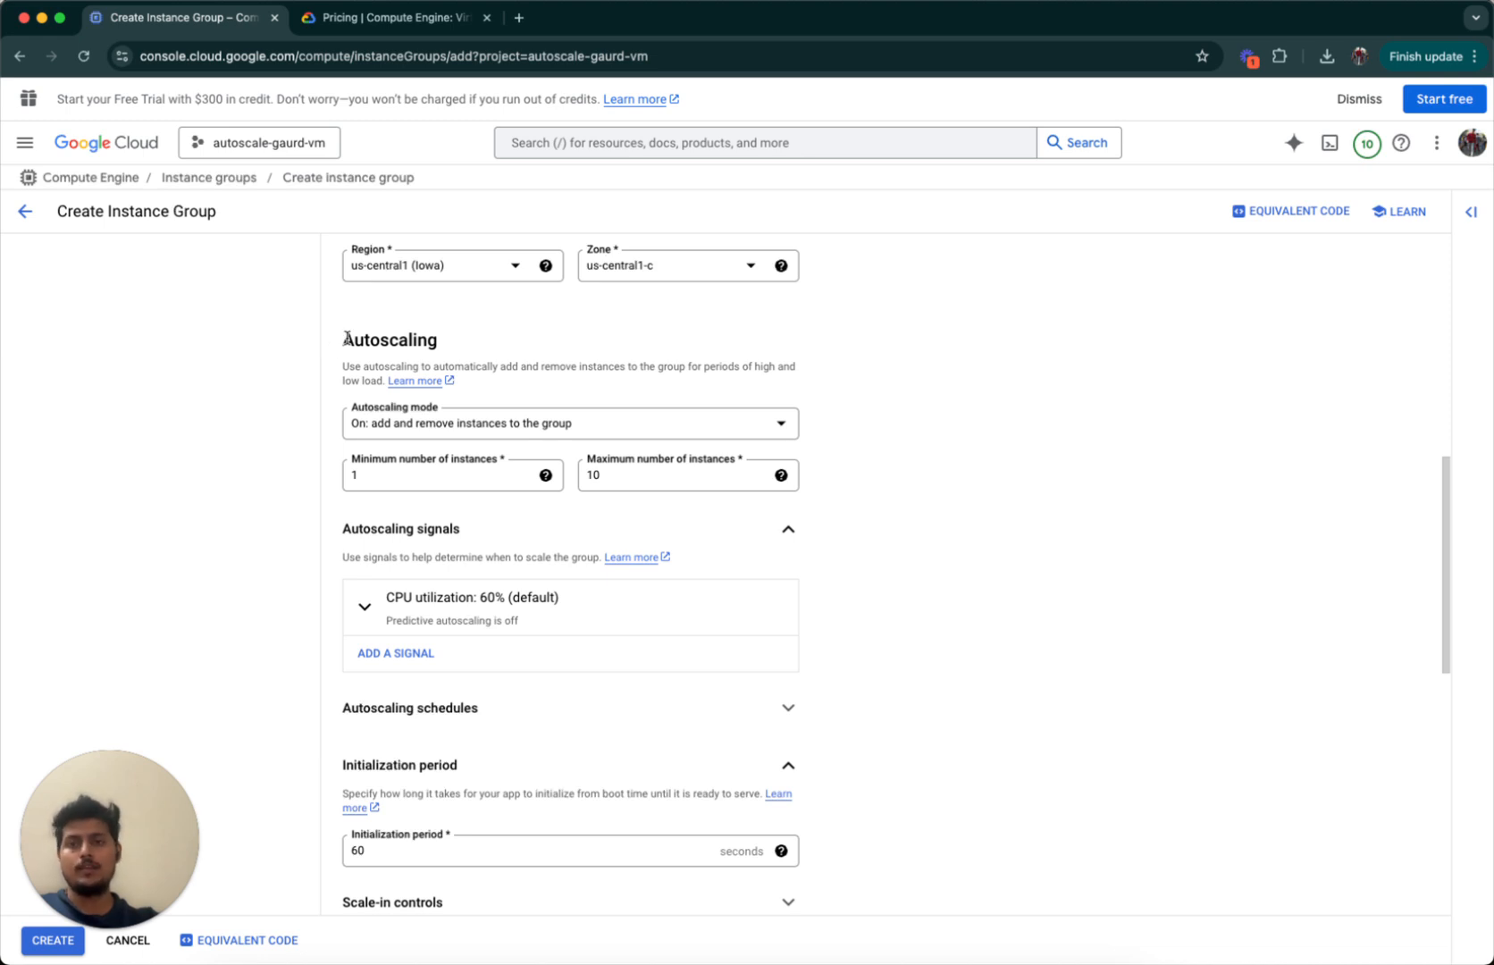
click(430, 427)
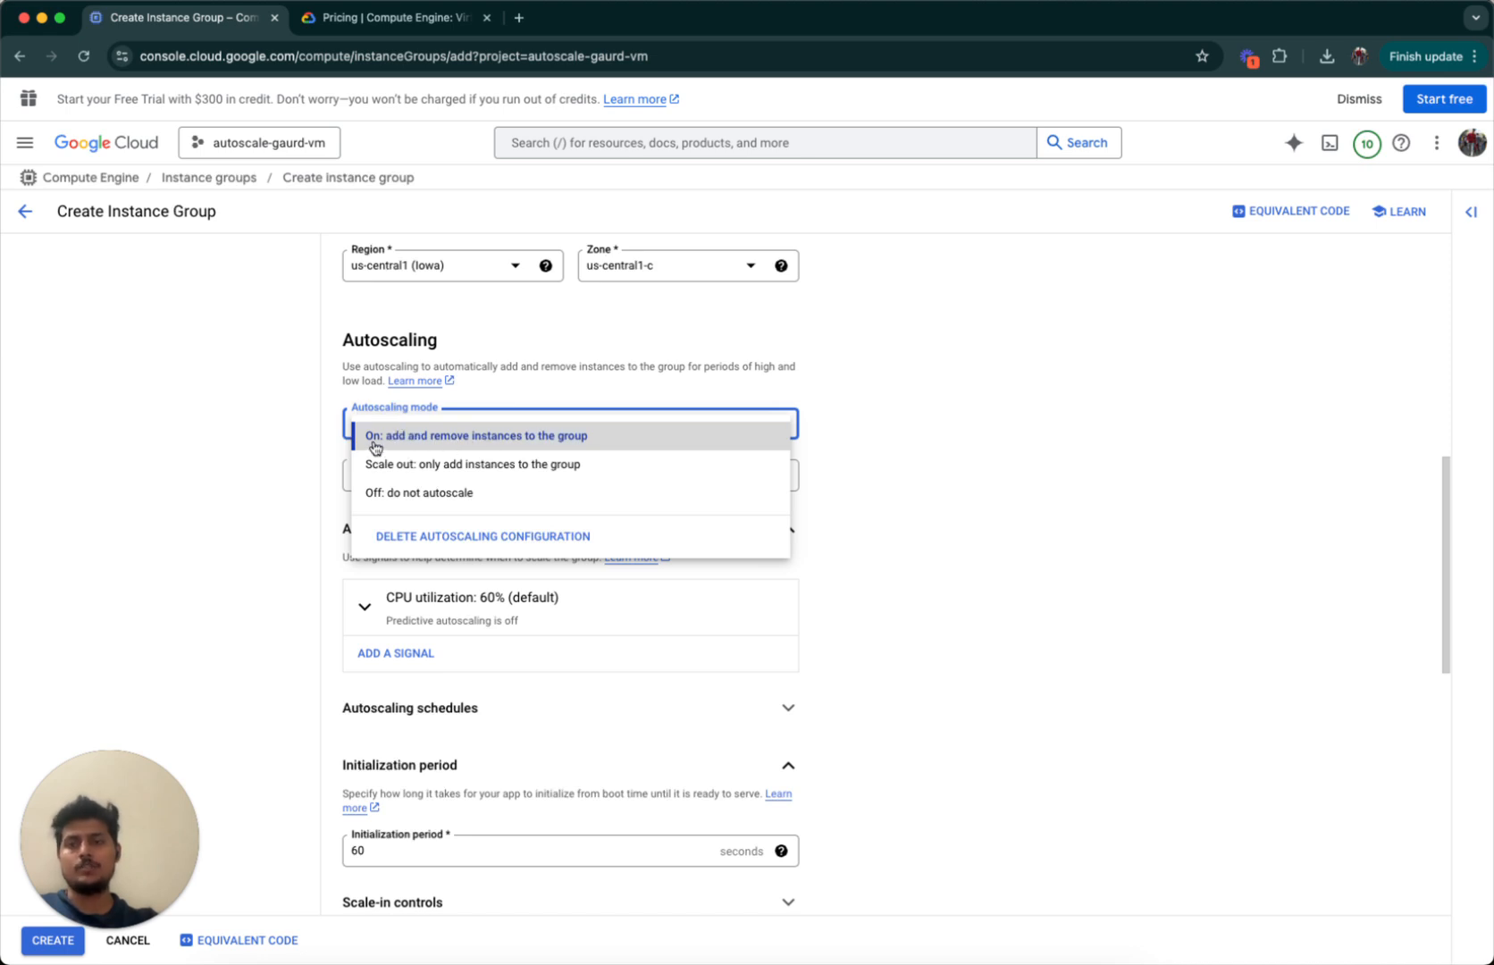
click(590, 437)
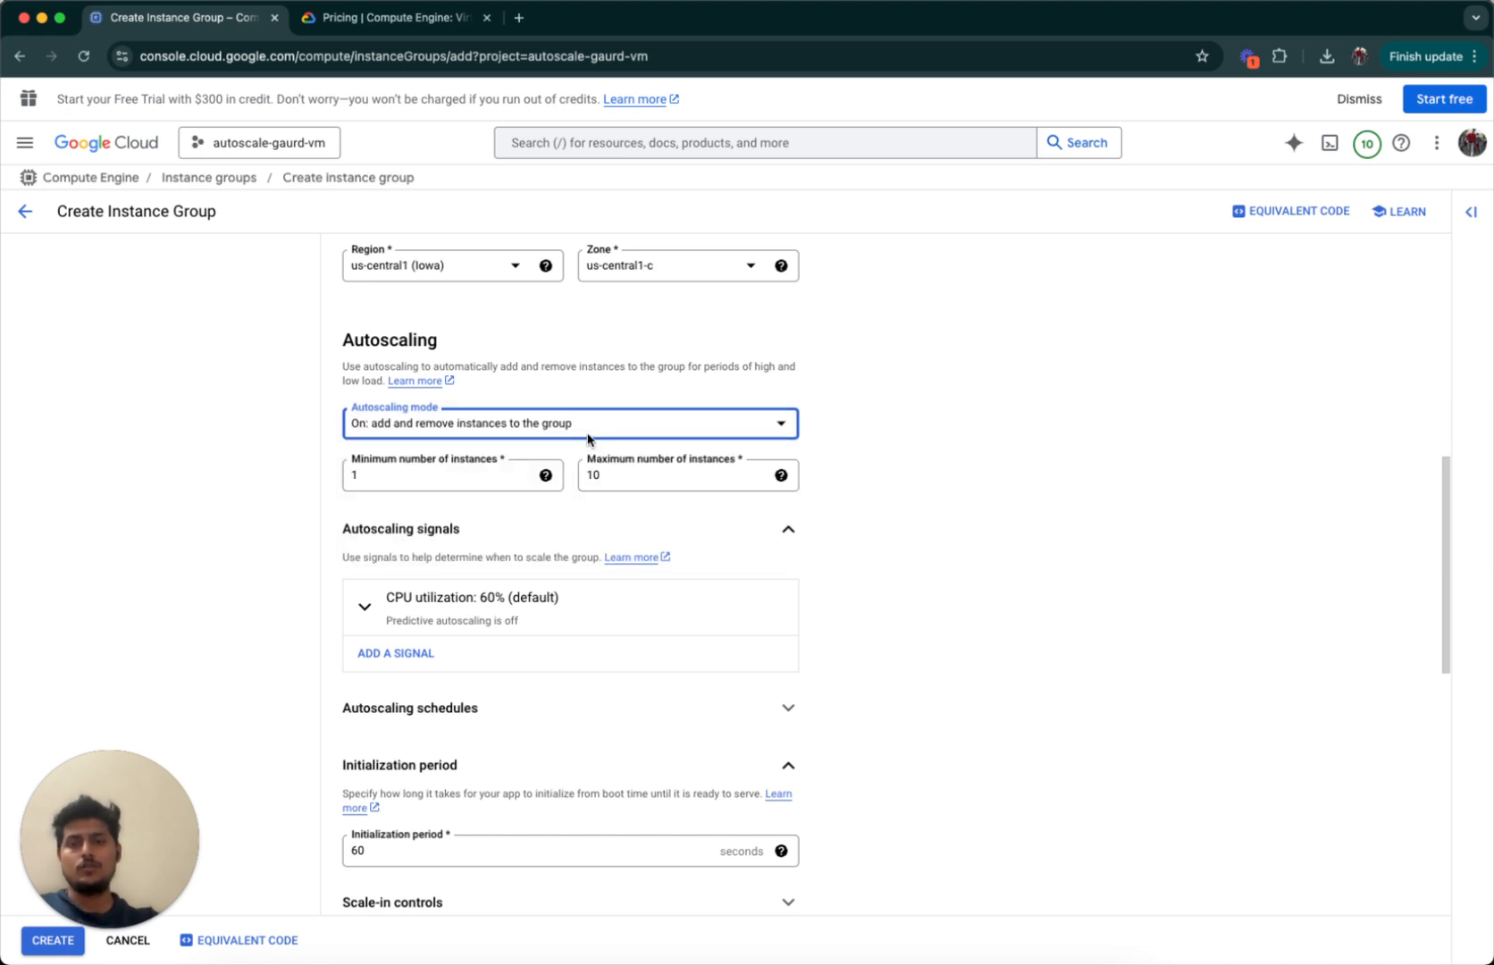
click(414, 482)
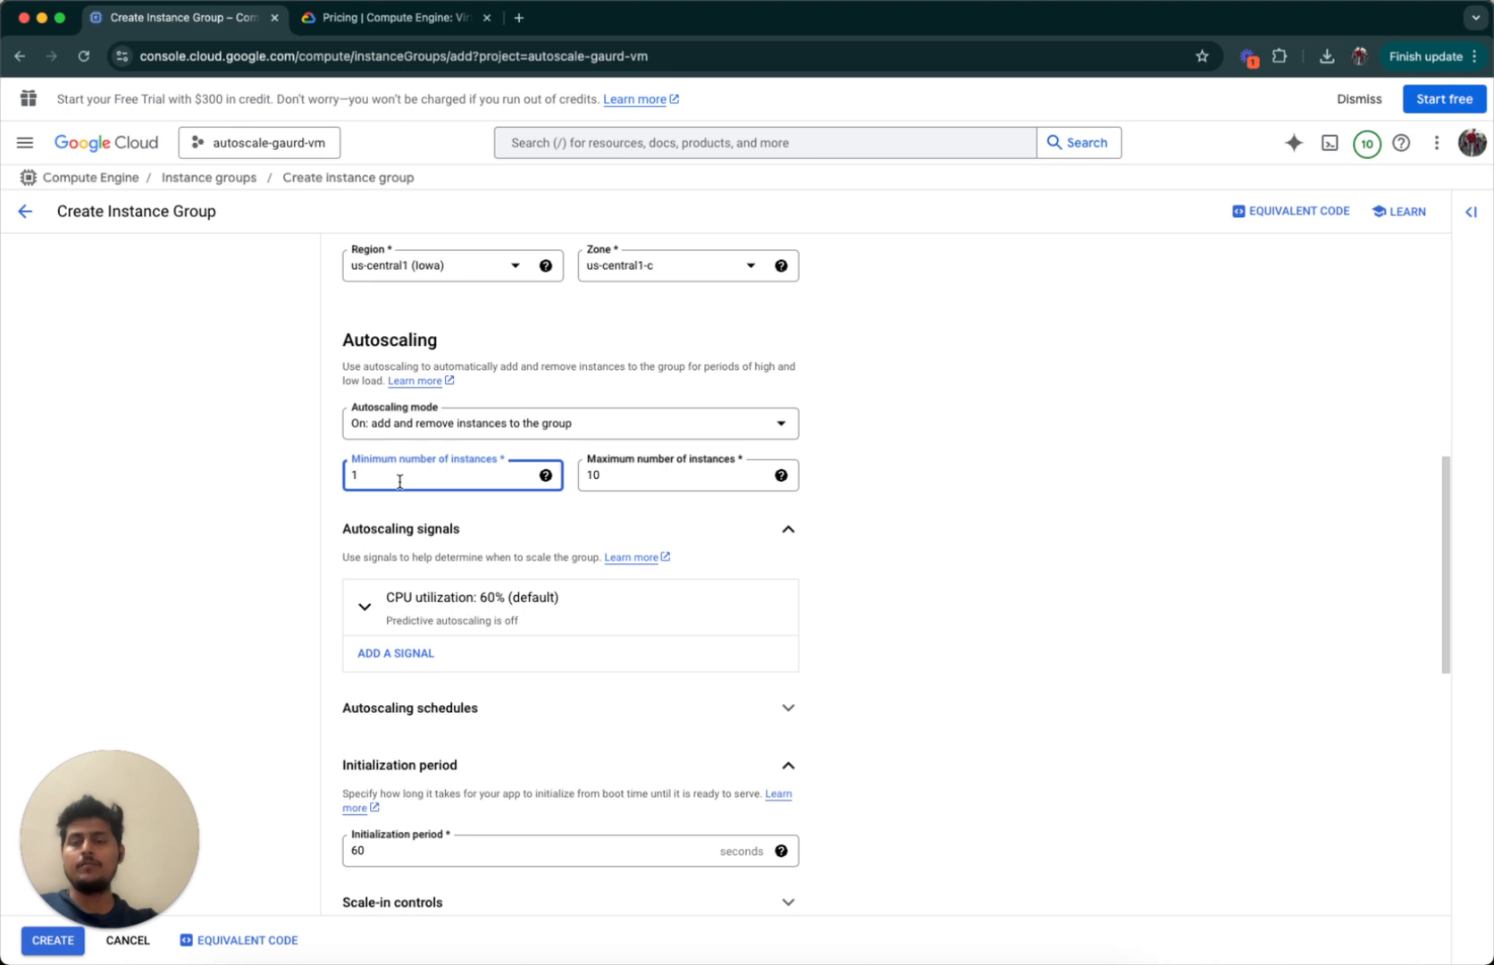
click(682, 474)
double_click(681, 475)
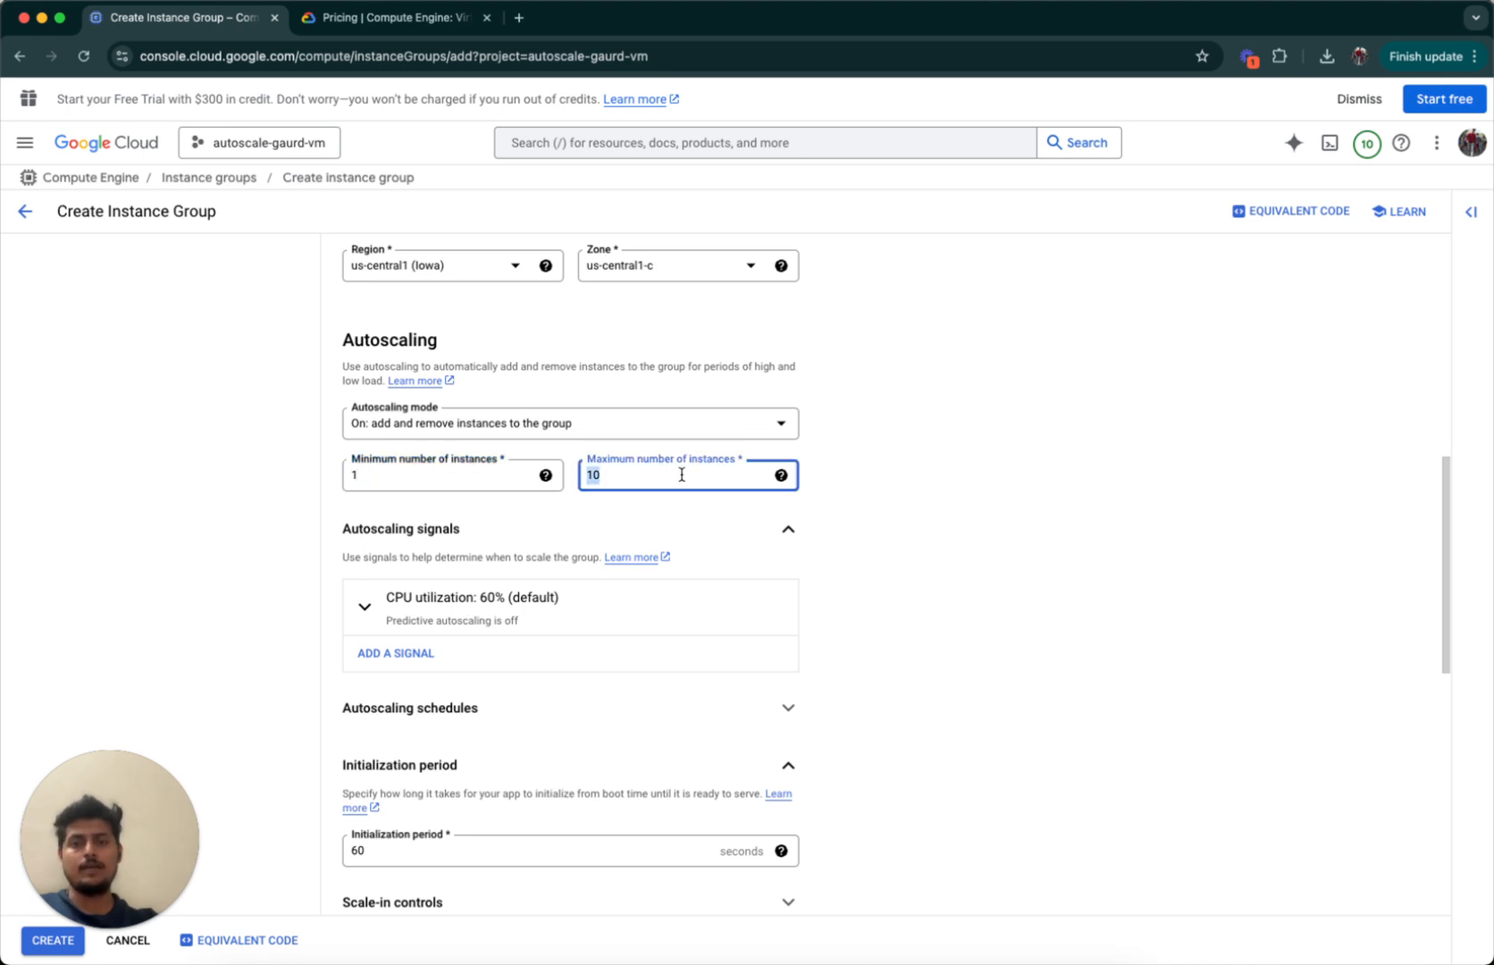
click(683, 474)
scroll(683, 475, down, 1)
click(909, 460)
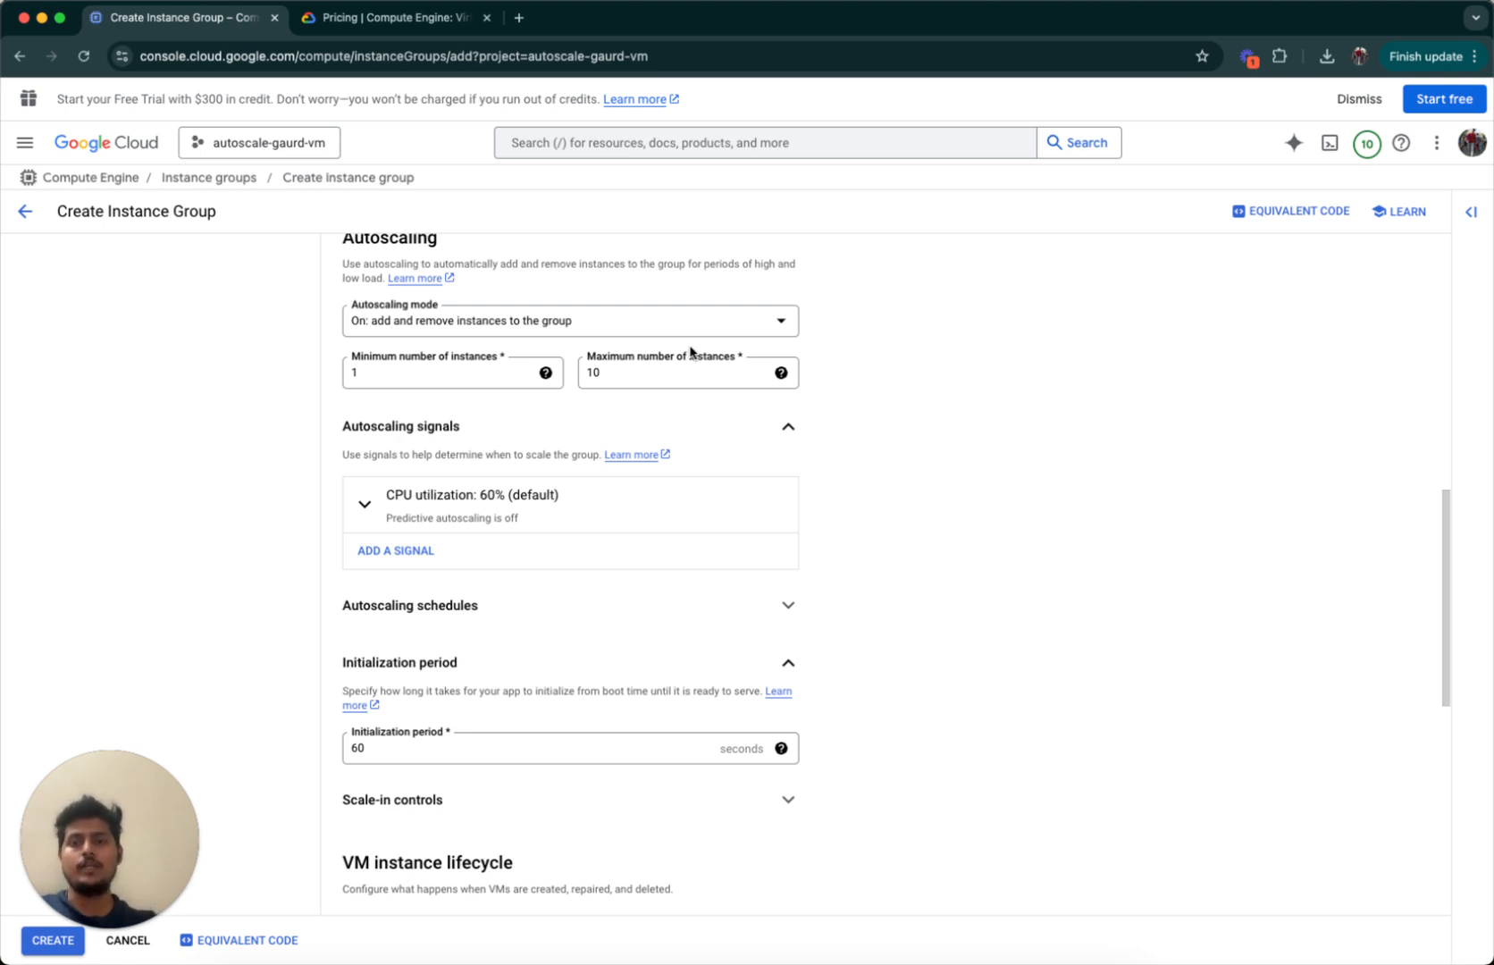
Keep CPU utilization as the autoscaling signal and raise its target from 60 to 70%.
click(457, 522)
scroll(457, 520, down, 3)
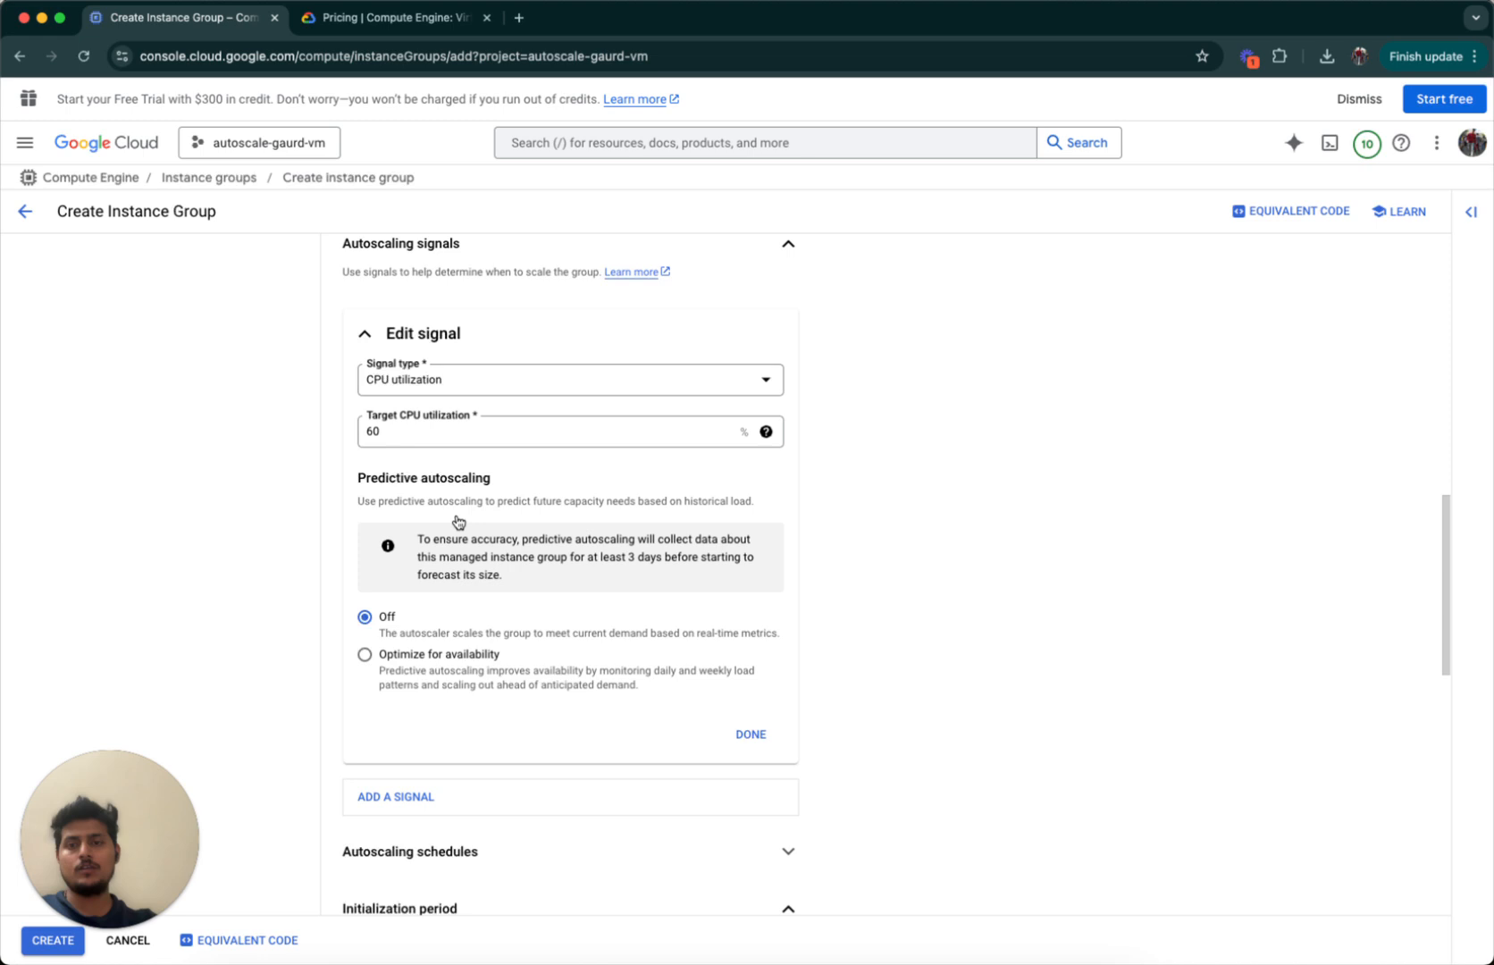
click(475, 384)
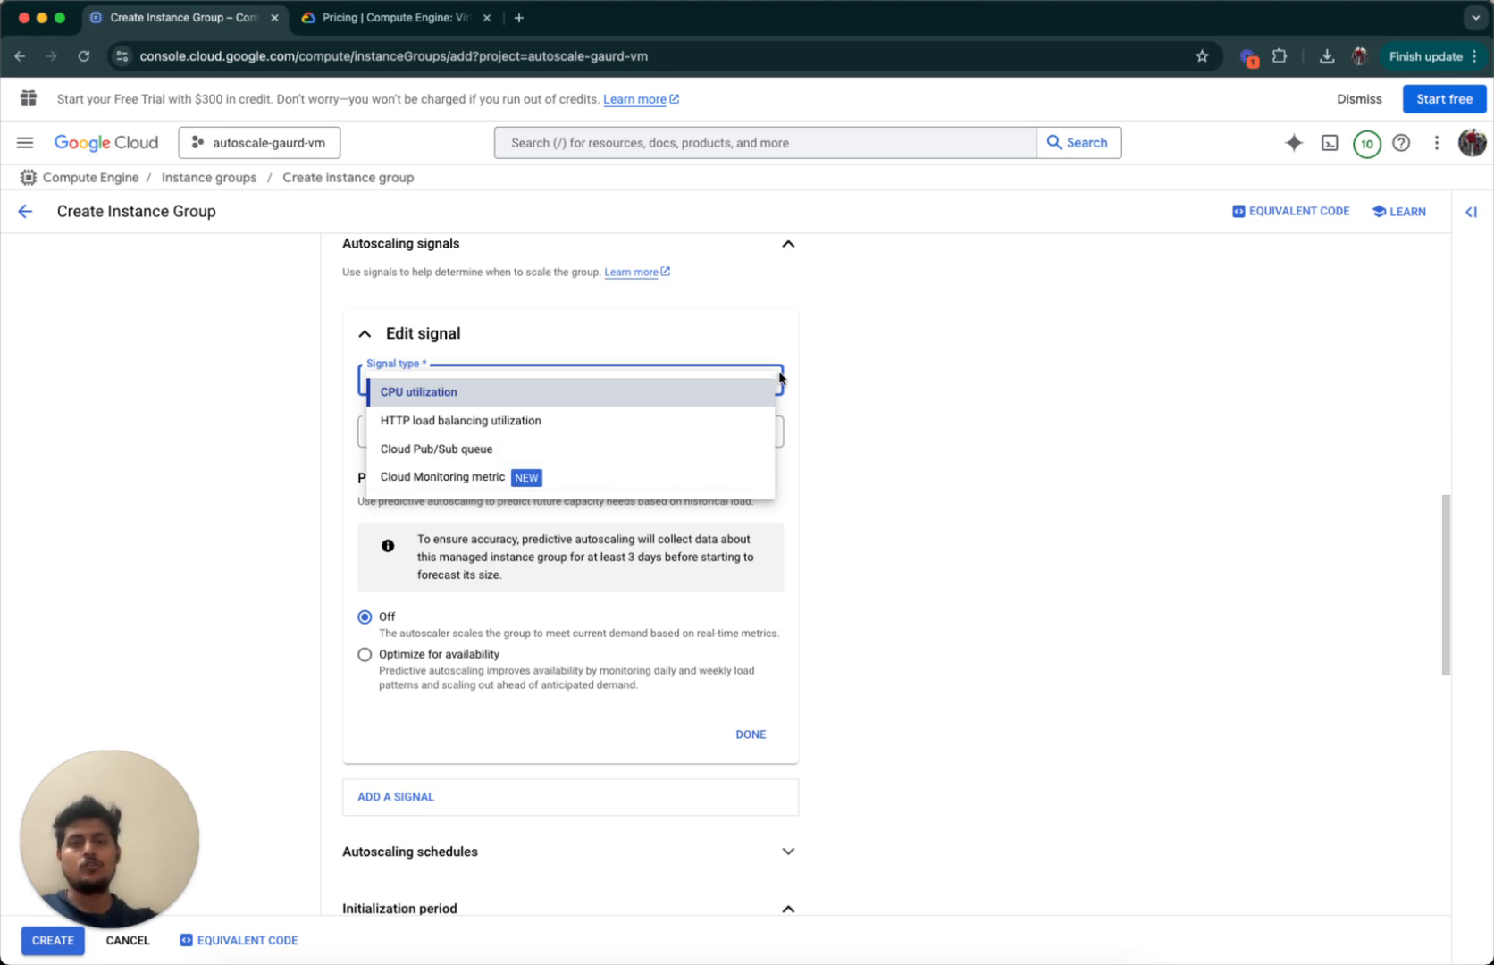
click(668, 394)
double_click(679, 436)
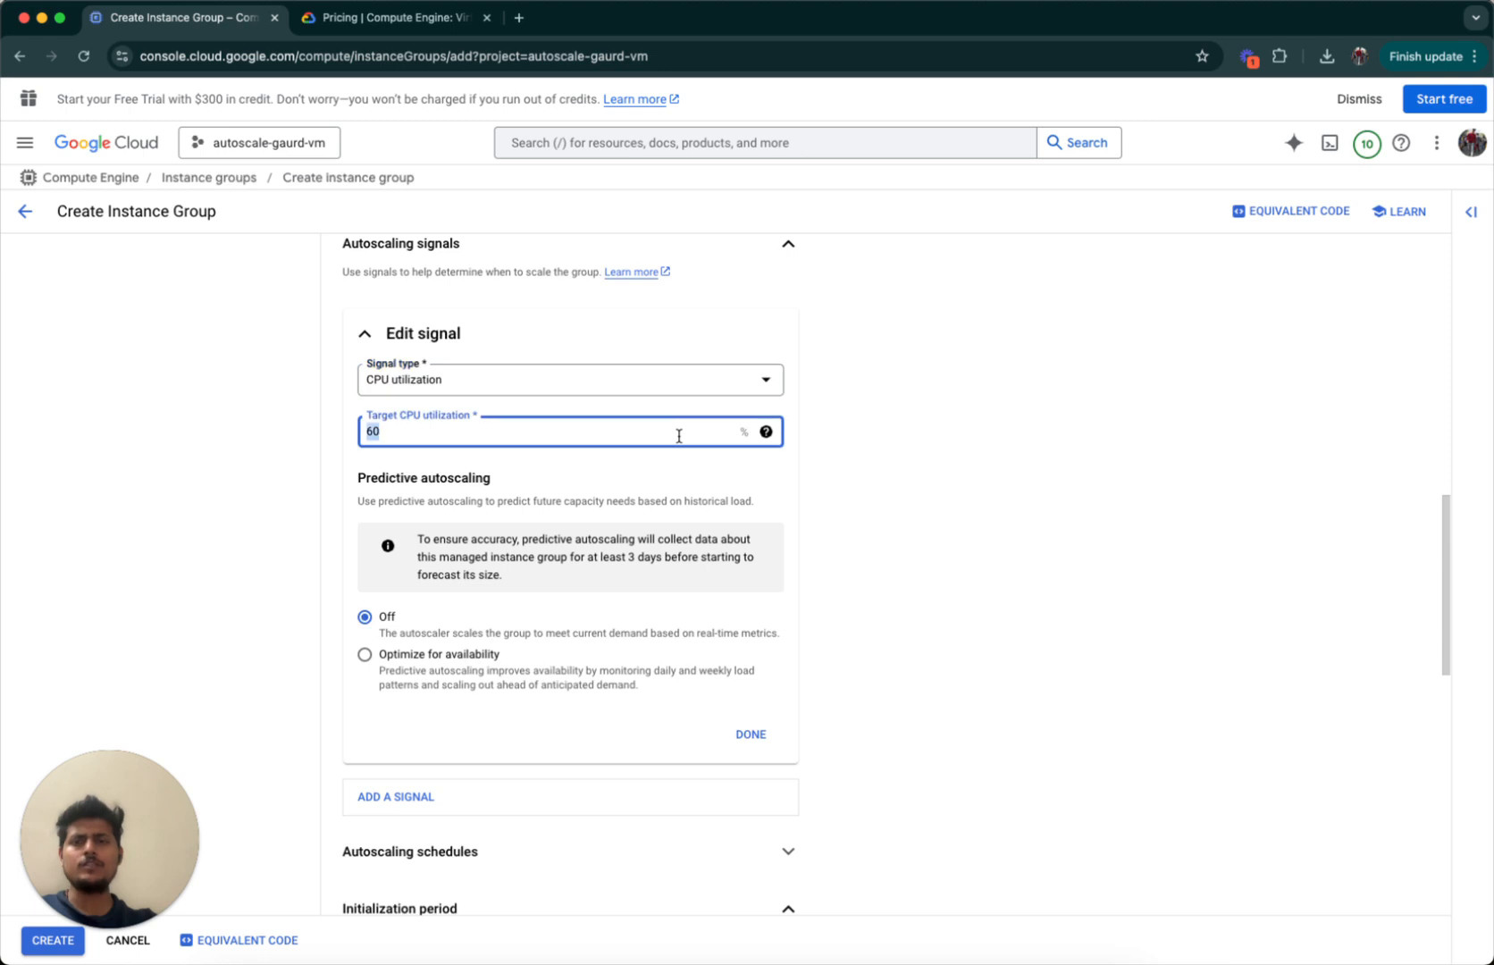
text(70)
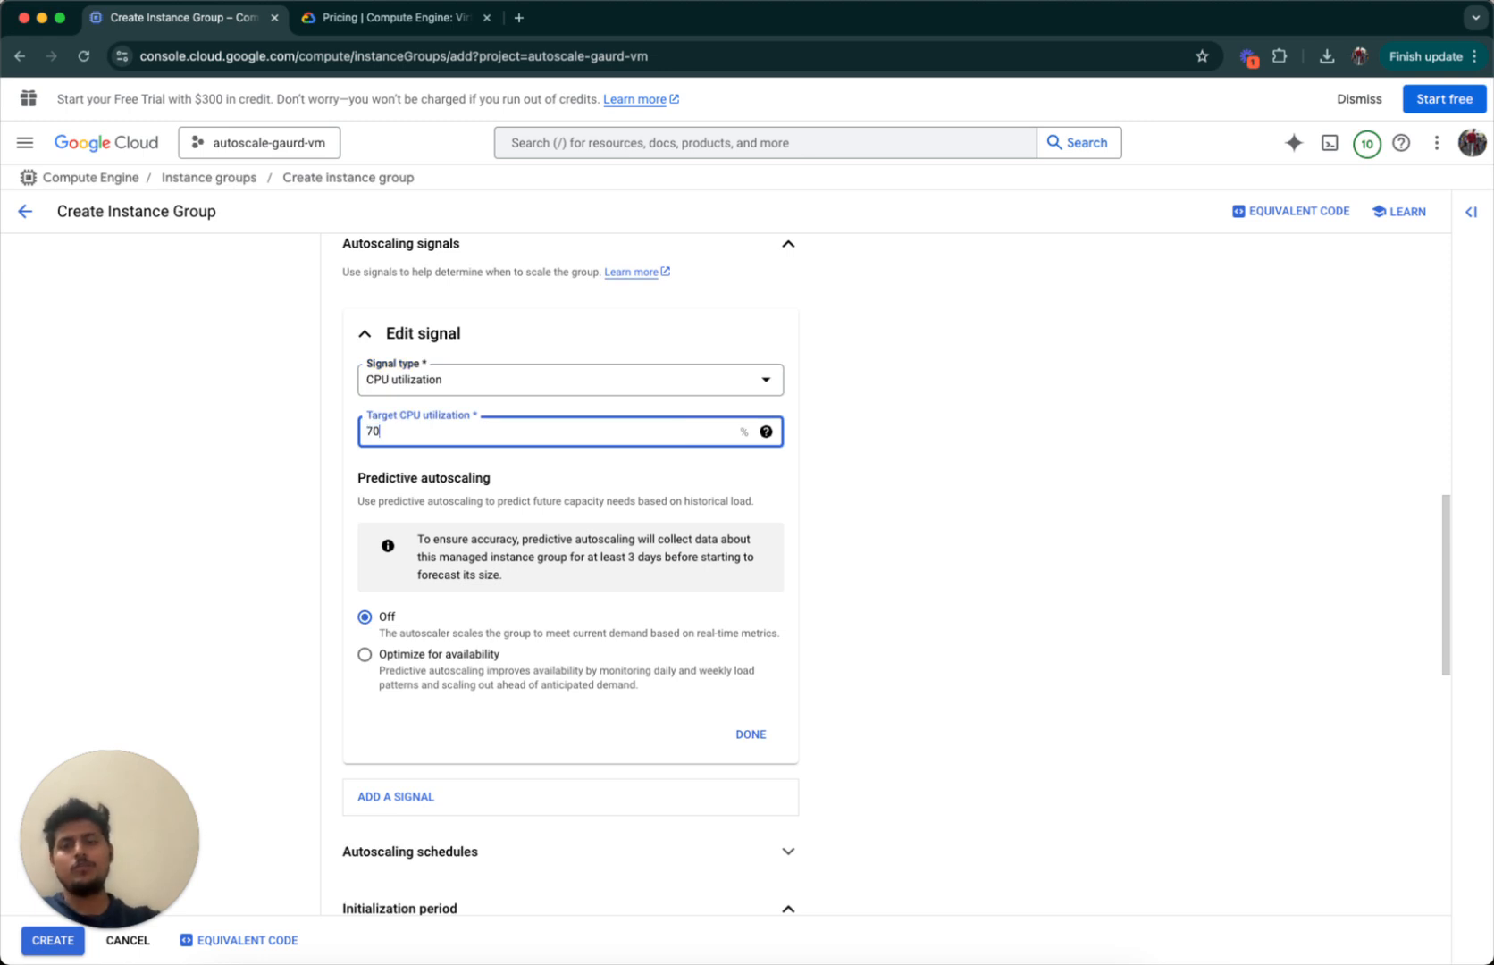
click(923, 436)
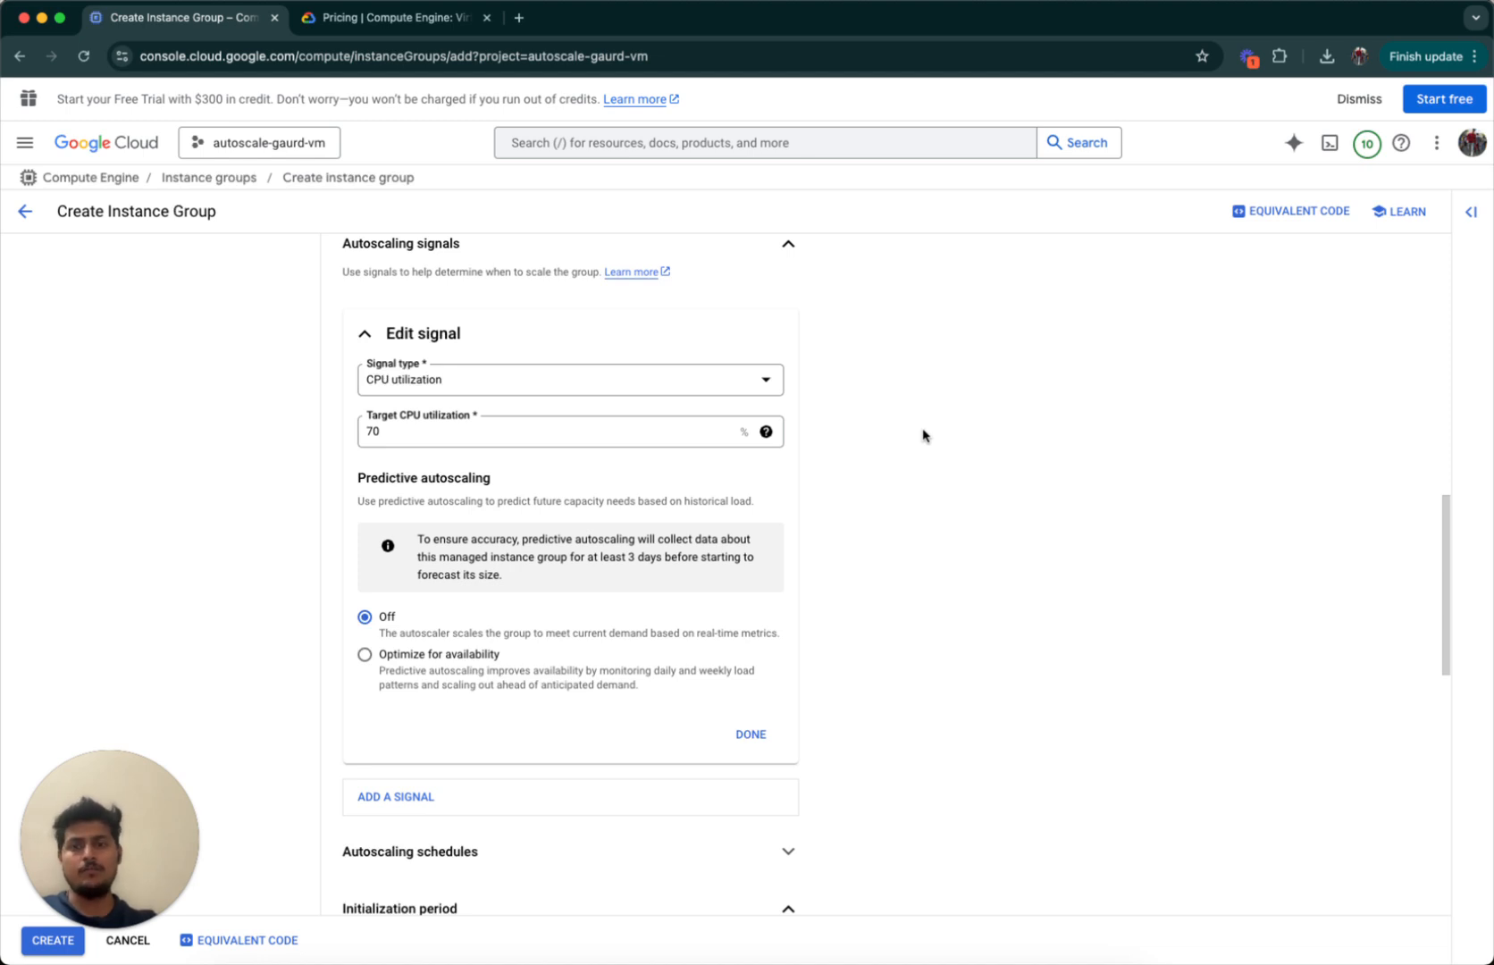
scroll(923, 436, down, 2)
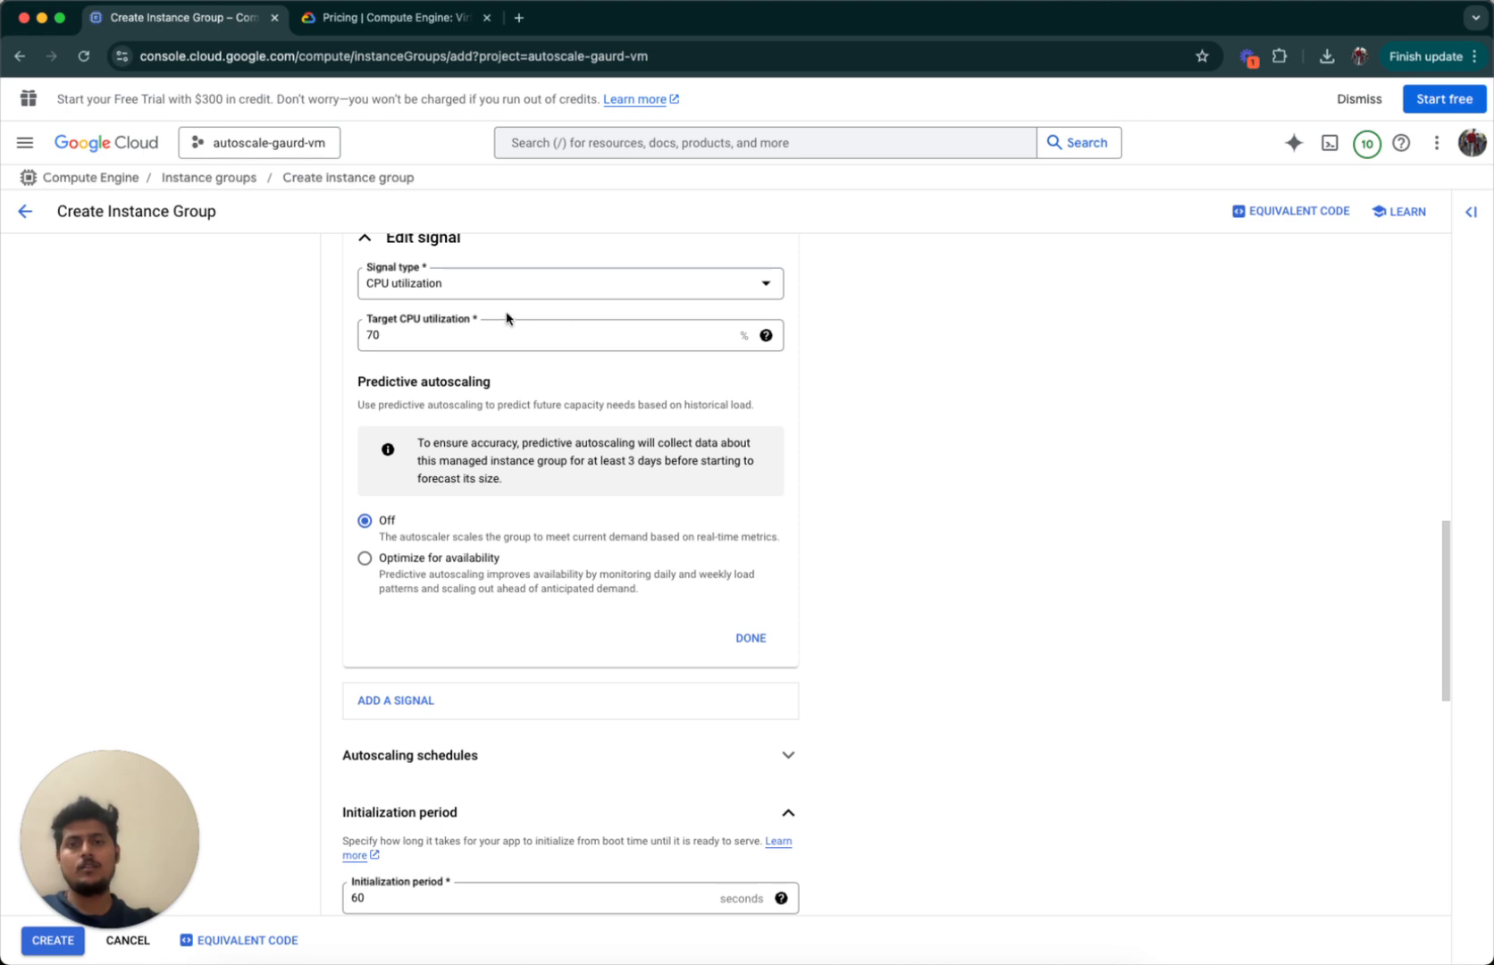
scroll(497, 607, down, 7)
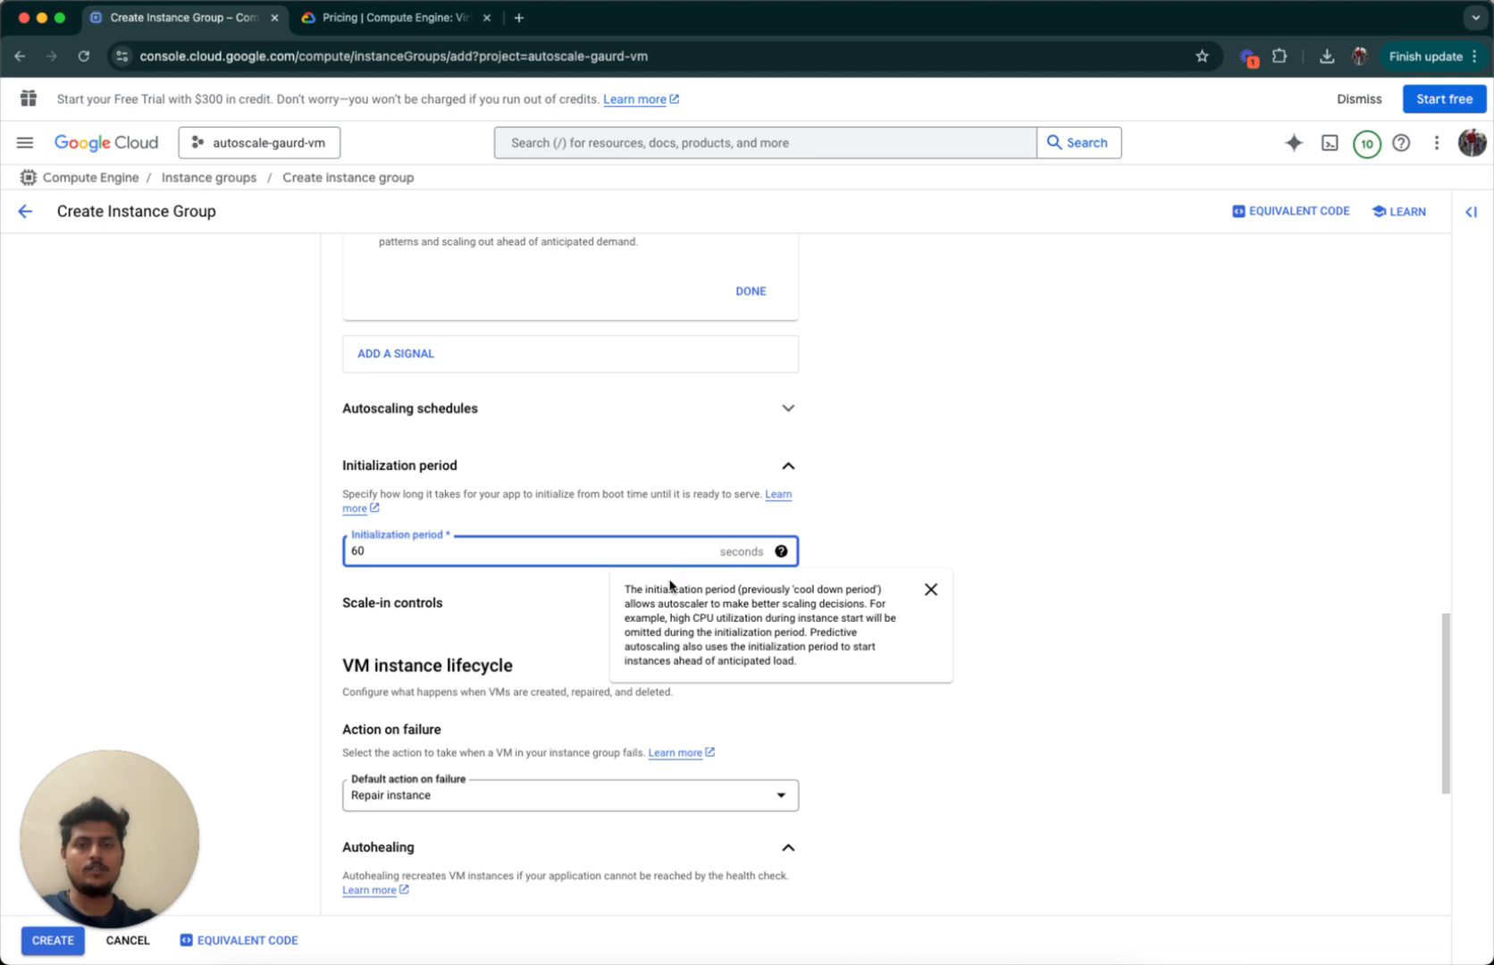
double_click(575, 545)
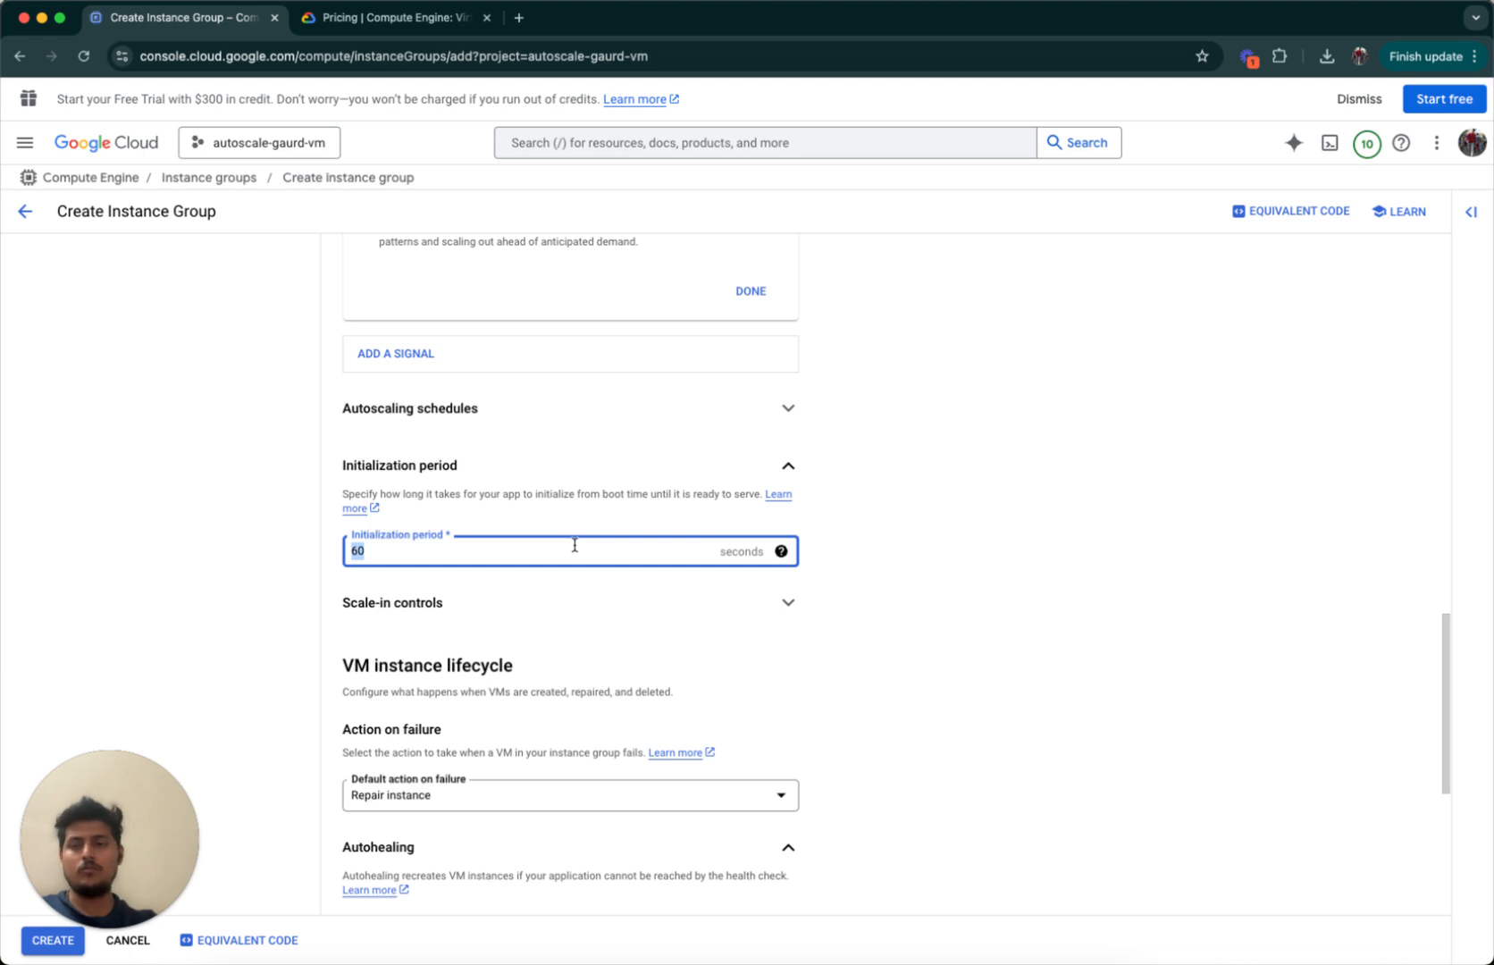
click(575, 545)
double_click(574, 545)
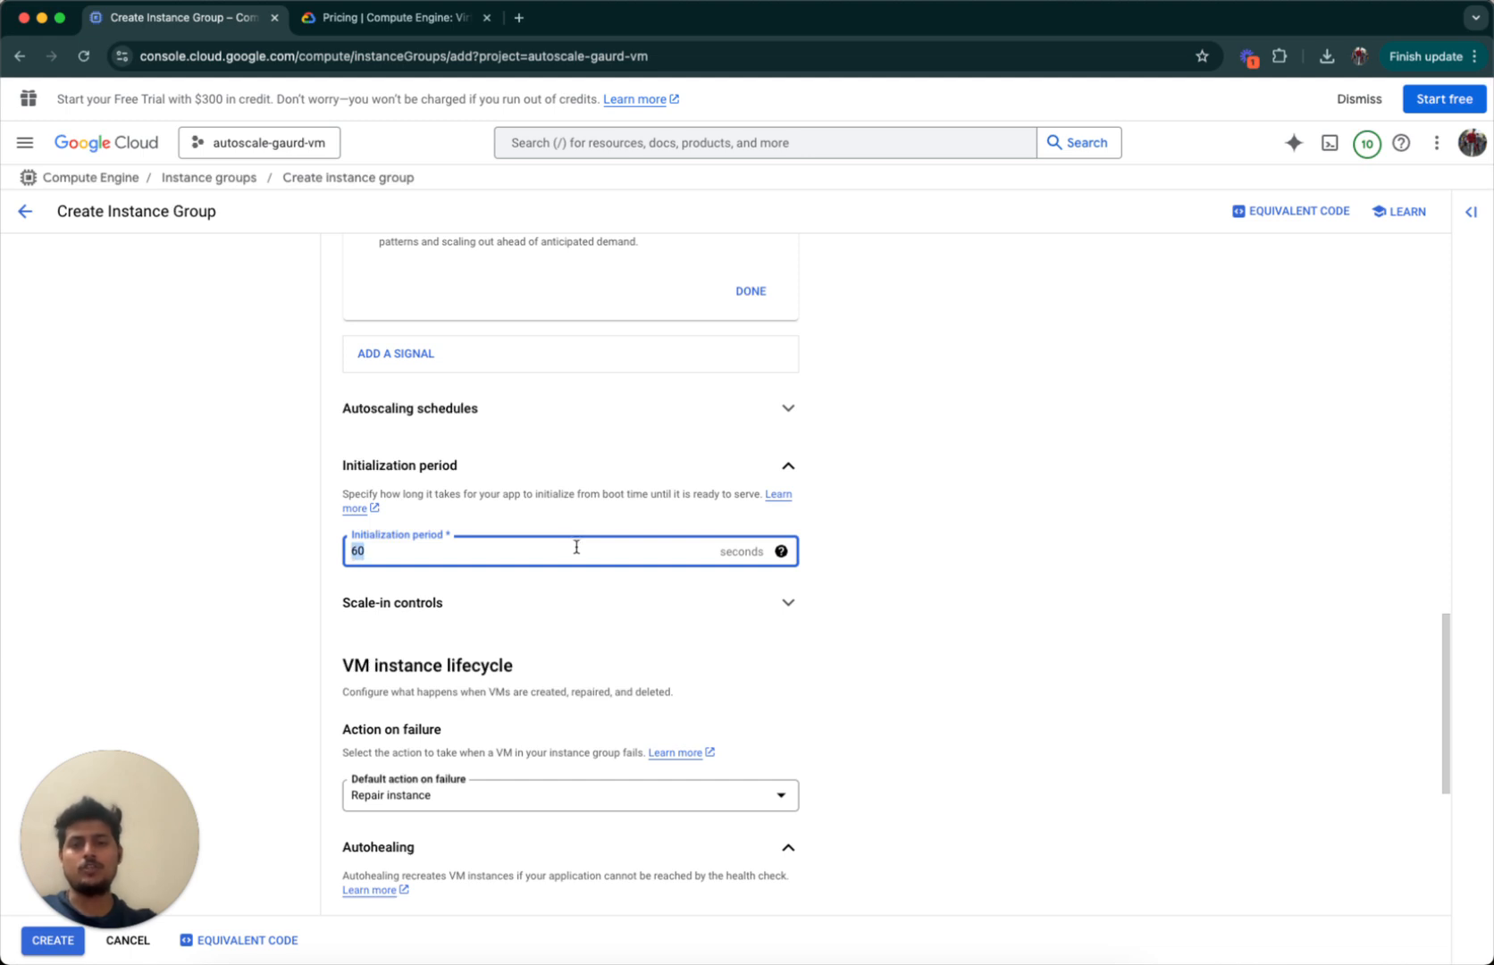
click(586, 551)
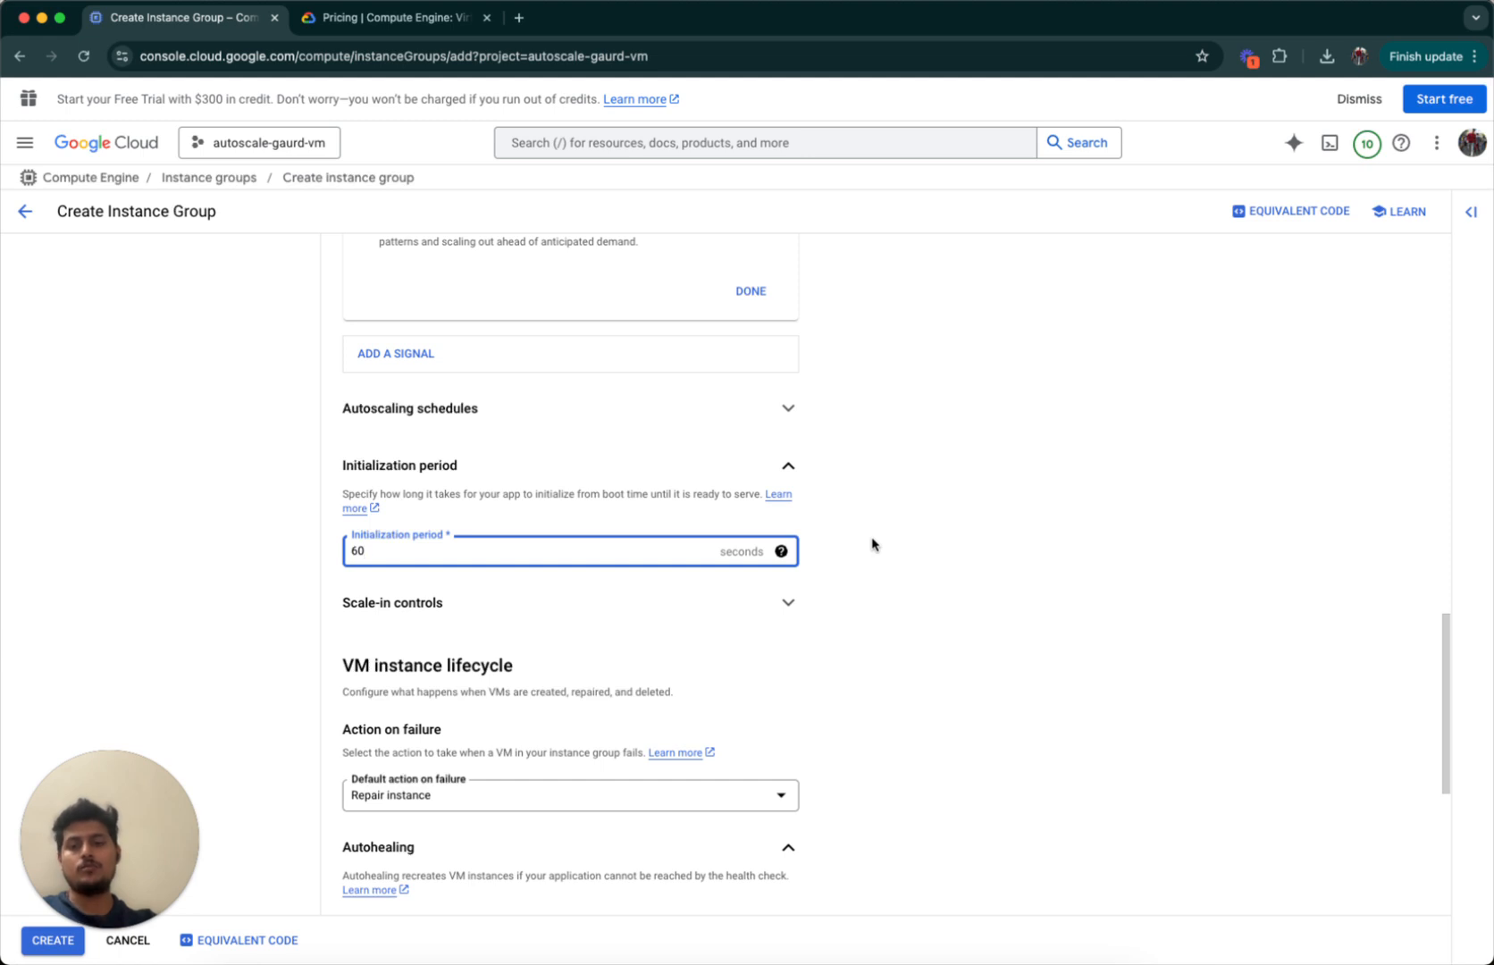
double_click(510, 554)
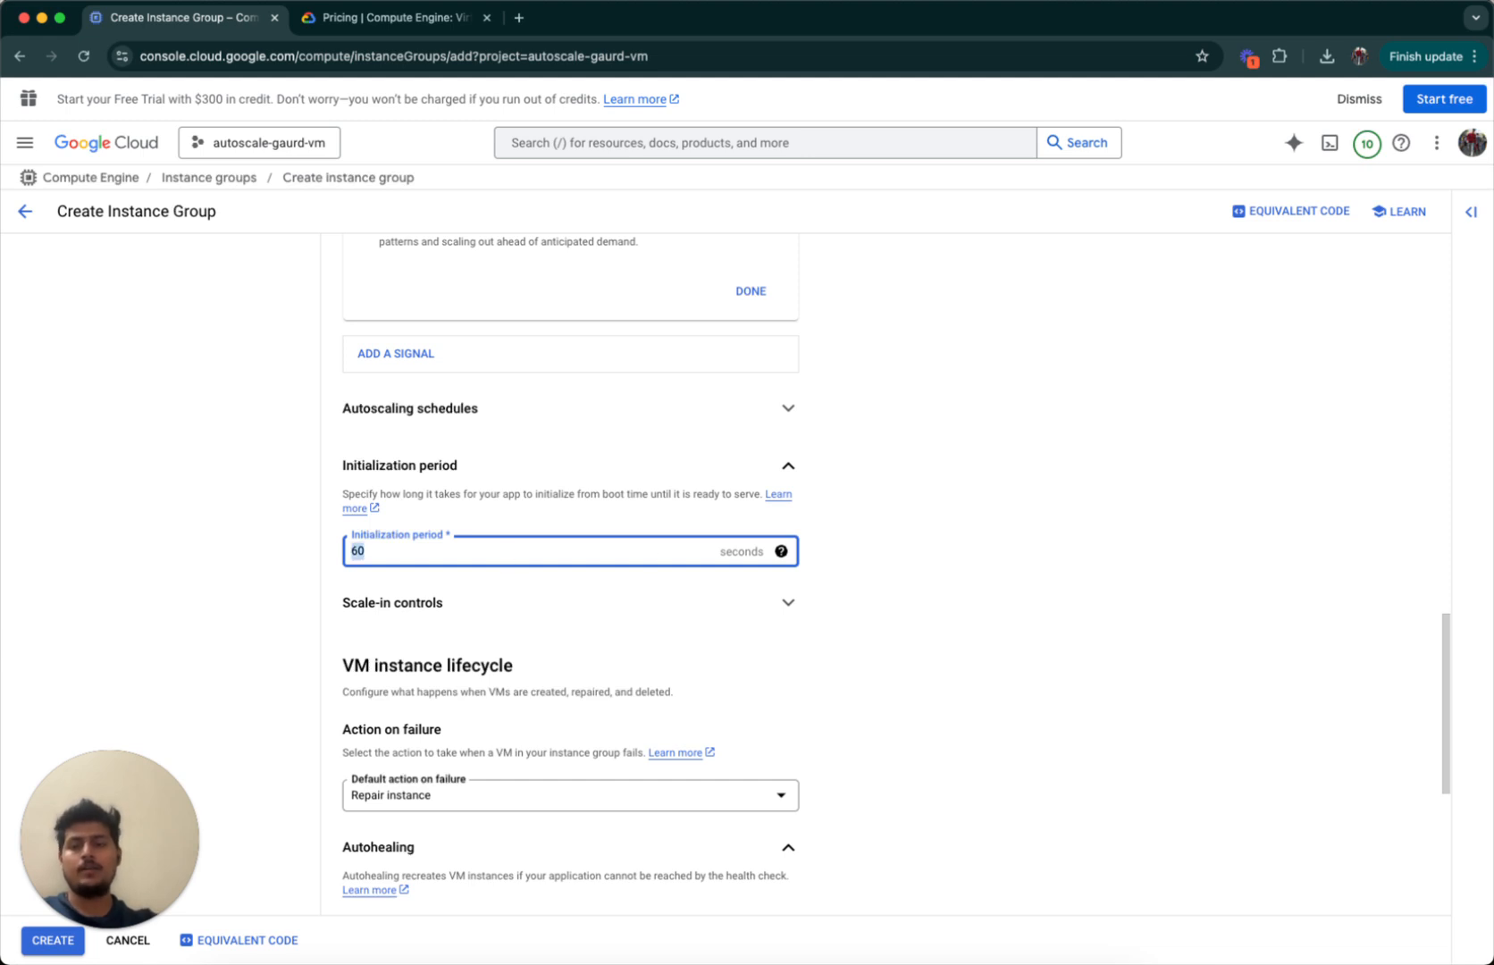
text(10)
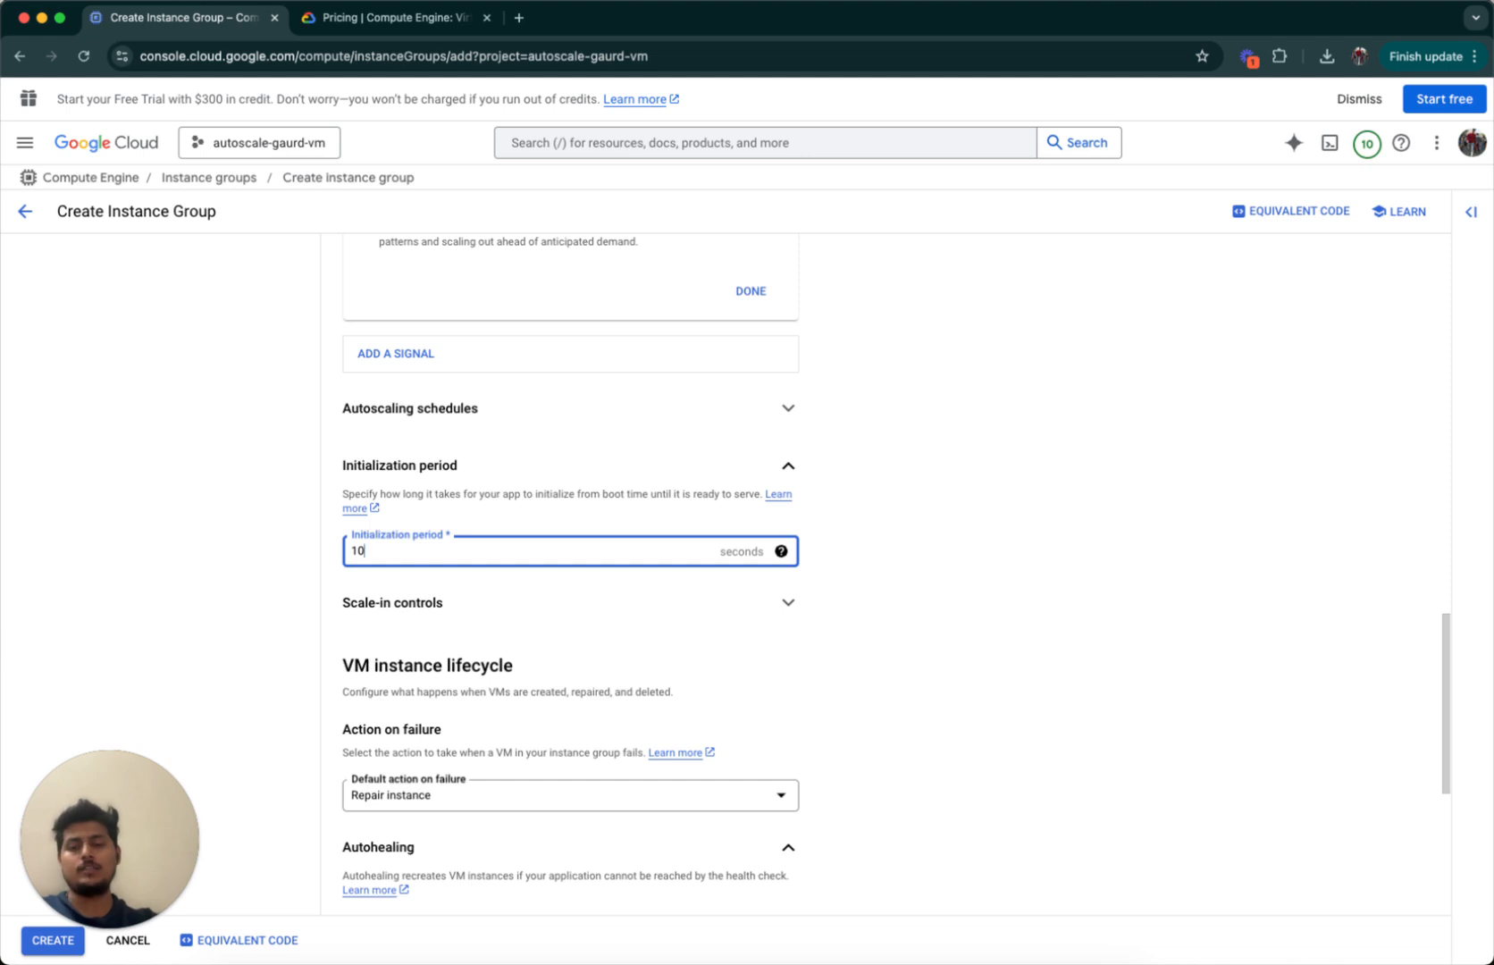
key(BackSpace)
key(BackSpace)
text(60)
click(295, 588)
scroll(295, 588, down, 2)
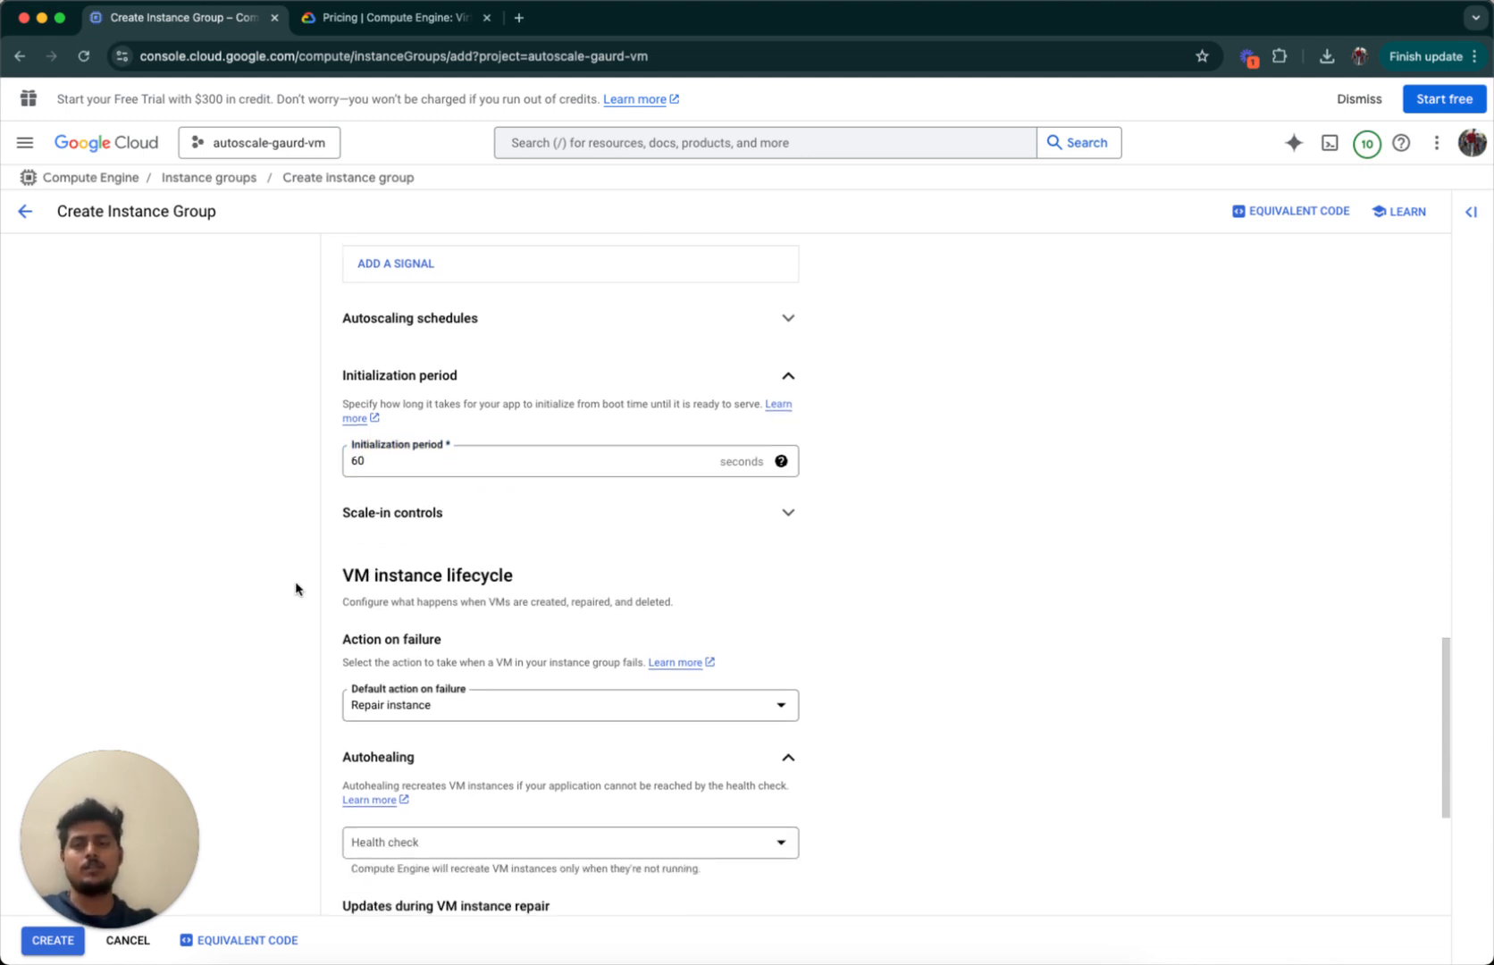
click(478, 506)
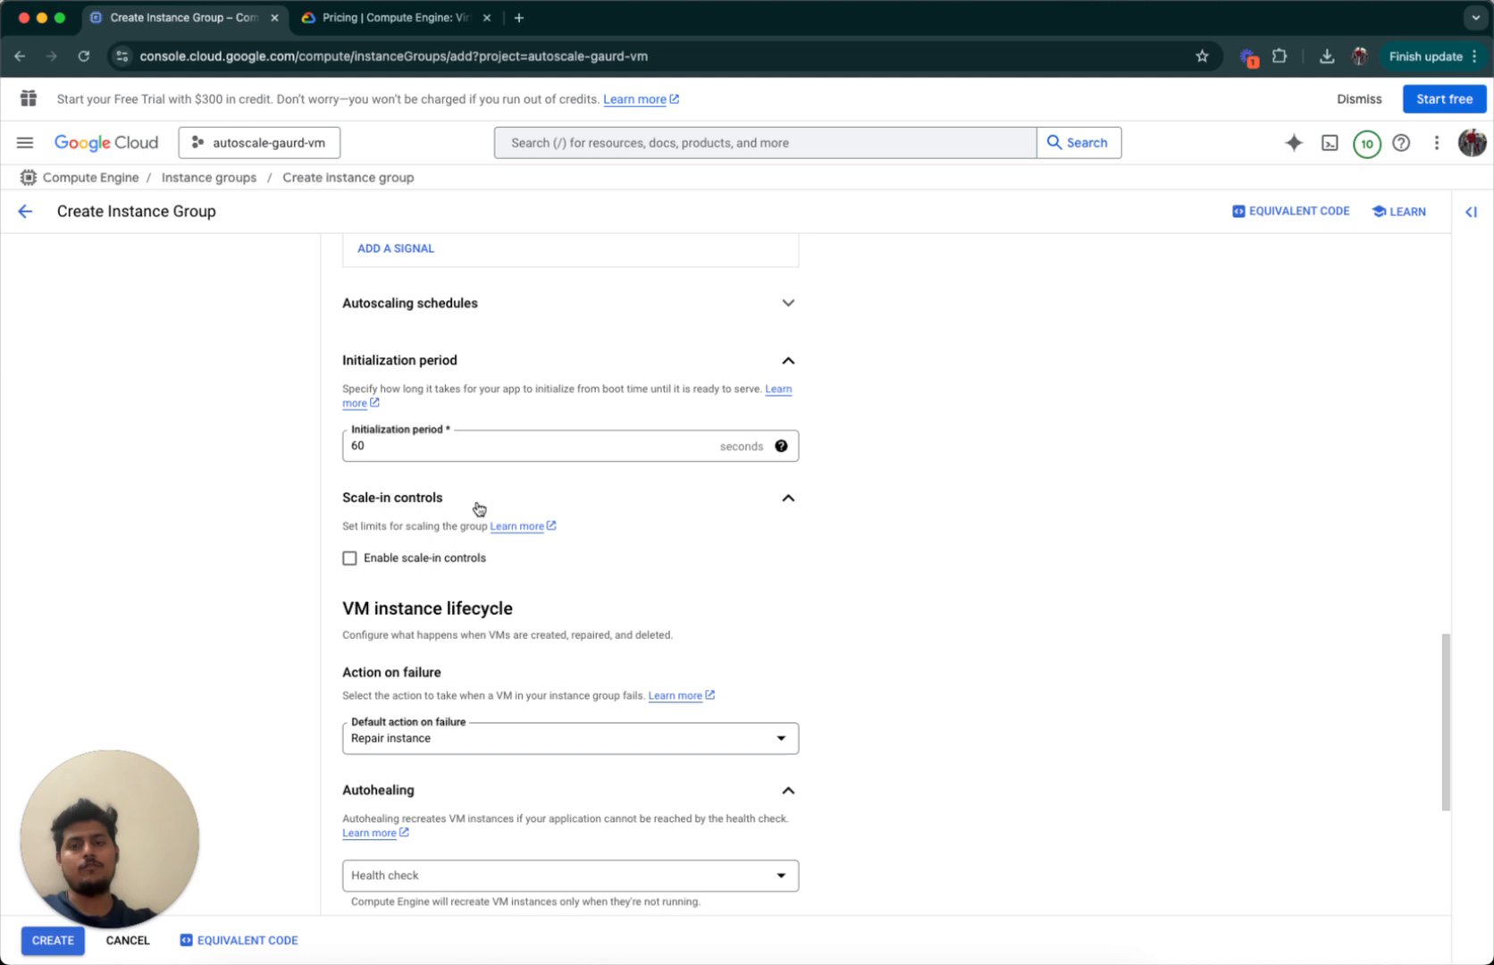
click(428, 499)
scroll(315, 711, down, 4)
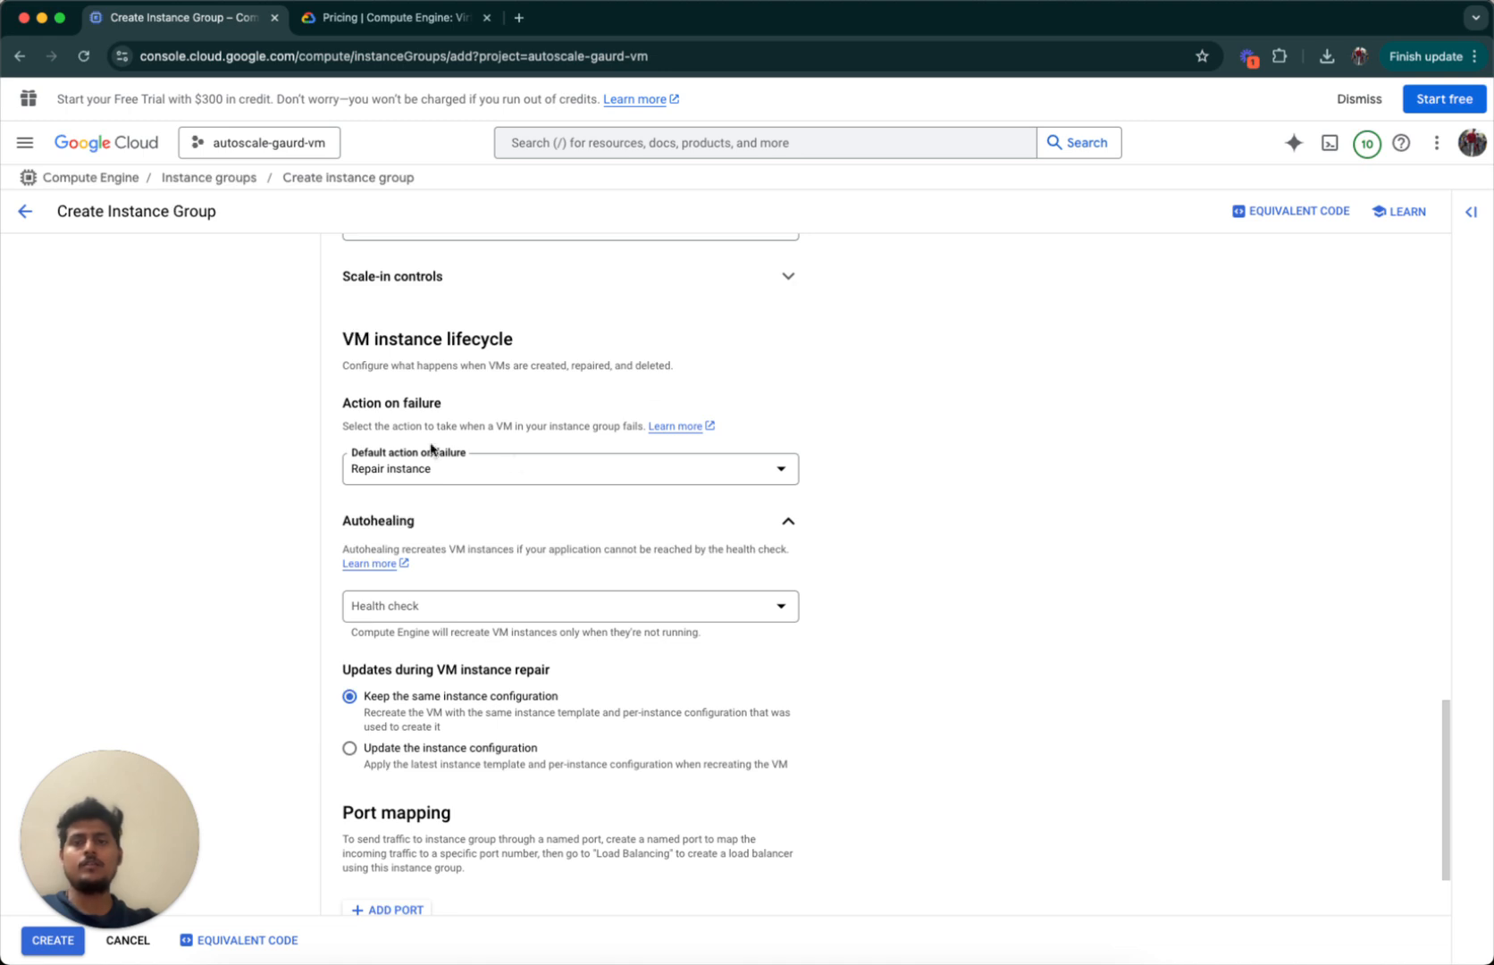
scroll(786, 625, down, 1)
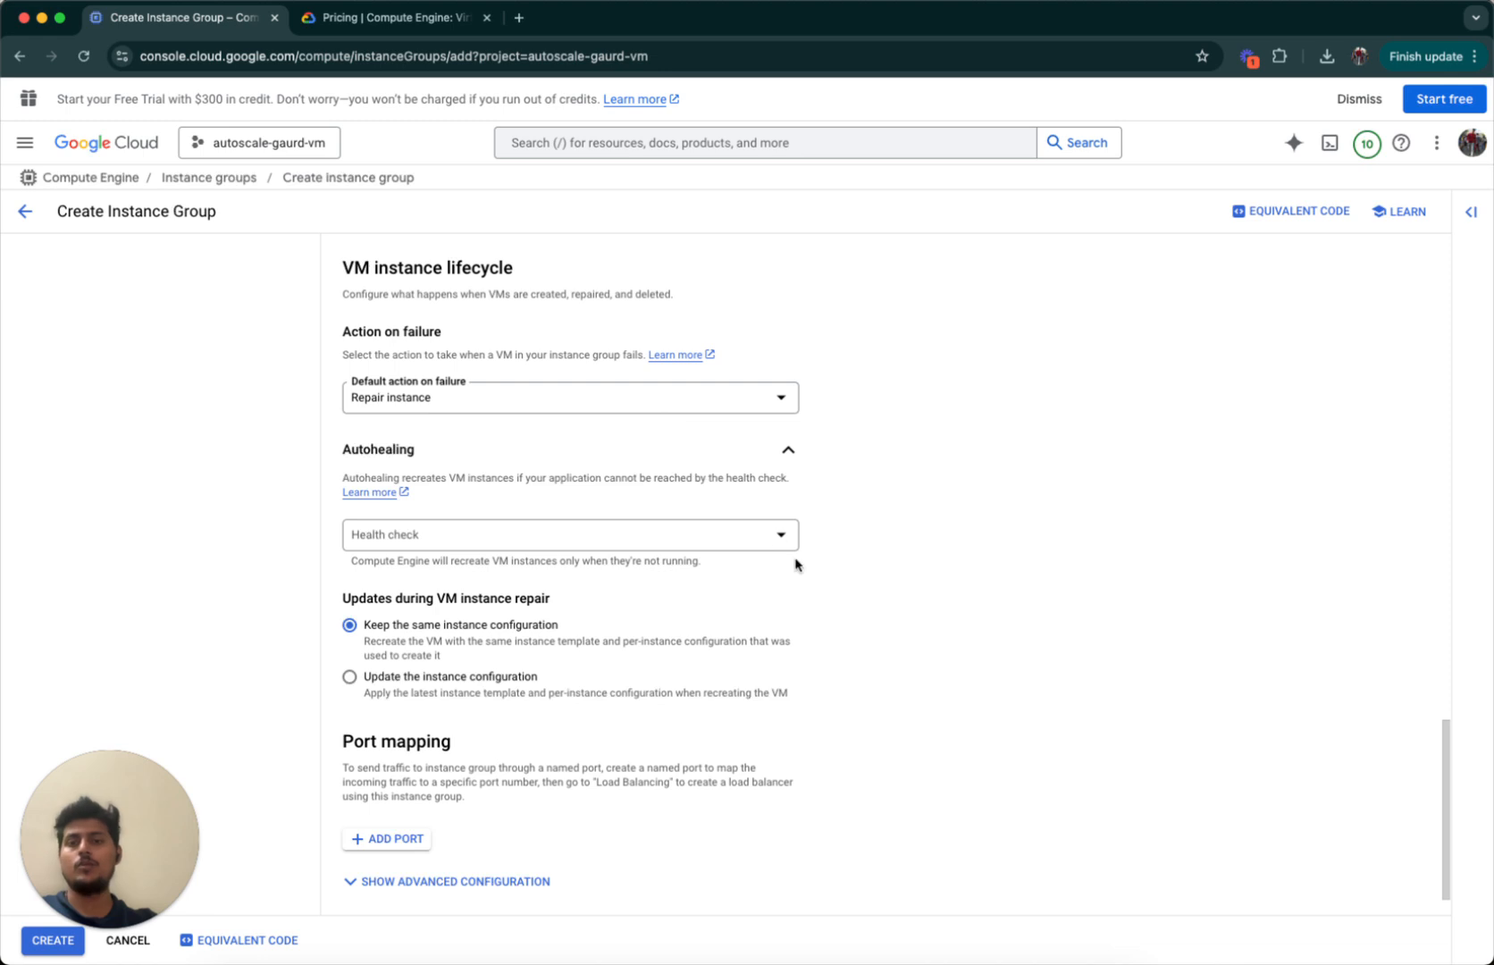
scroll(794, 563, down, 1)
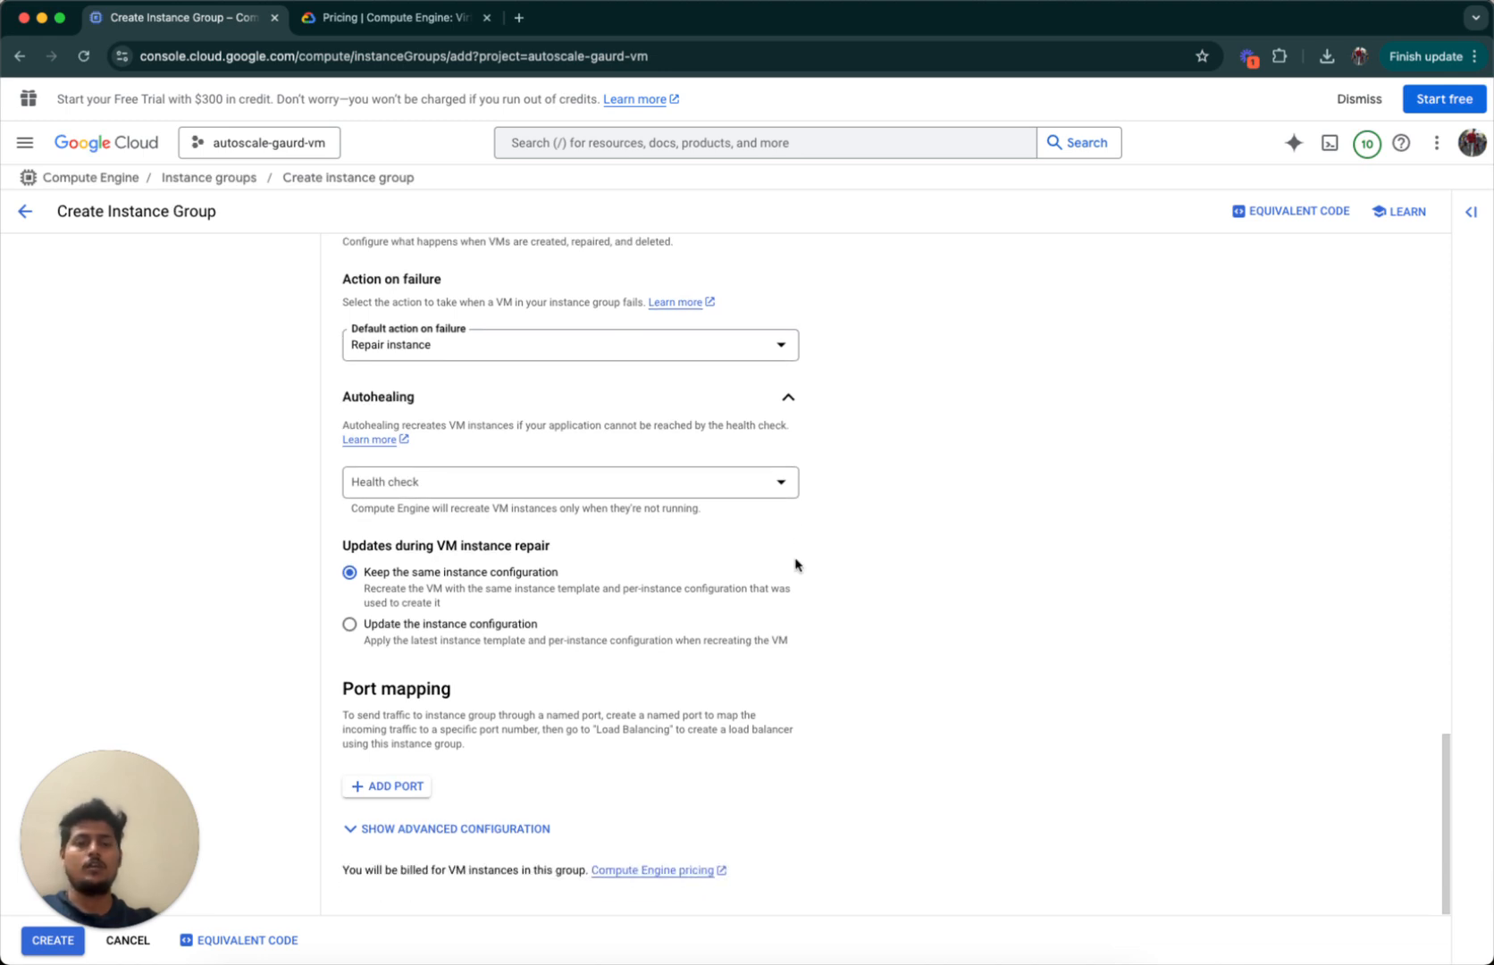
click(780, 487)
click(917, 509)
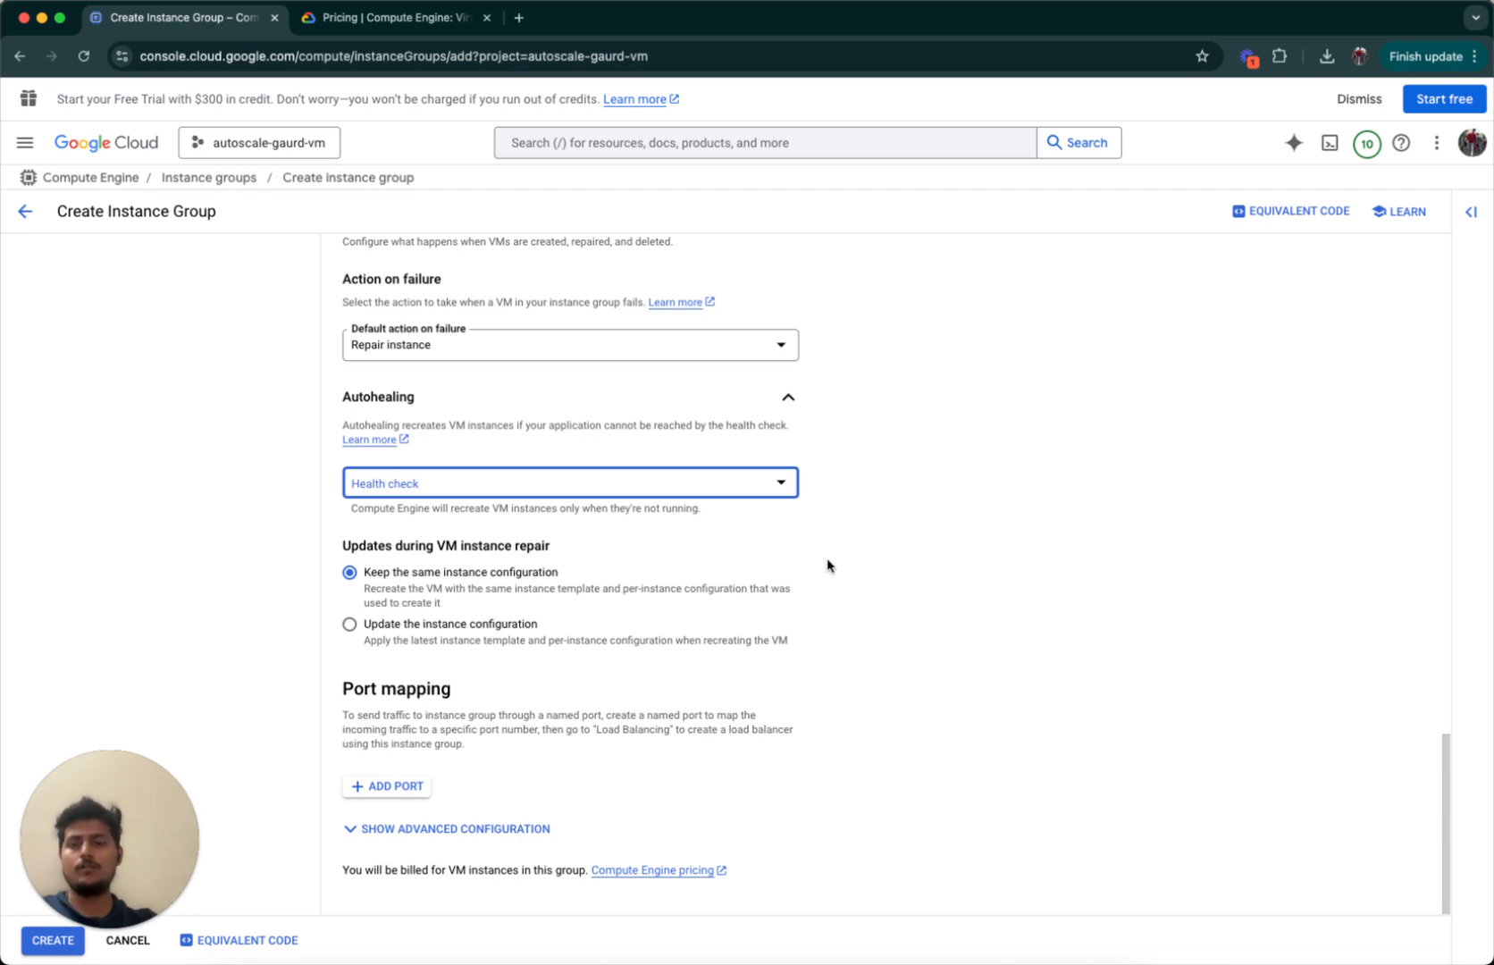
scroll(794, 565, up, 20)
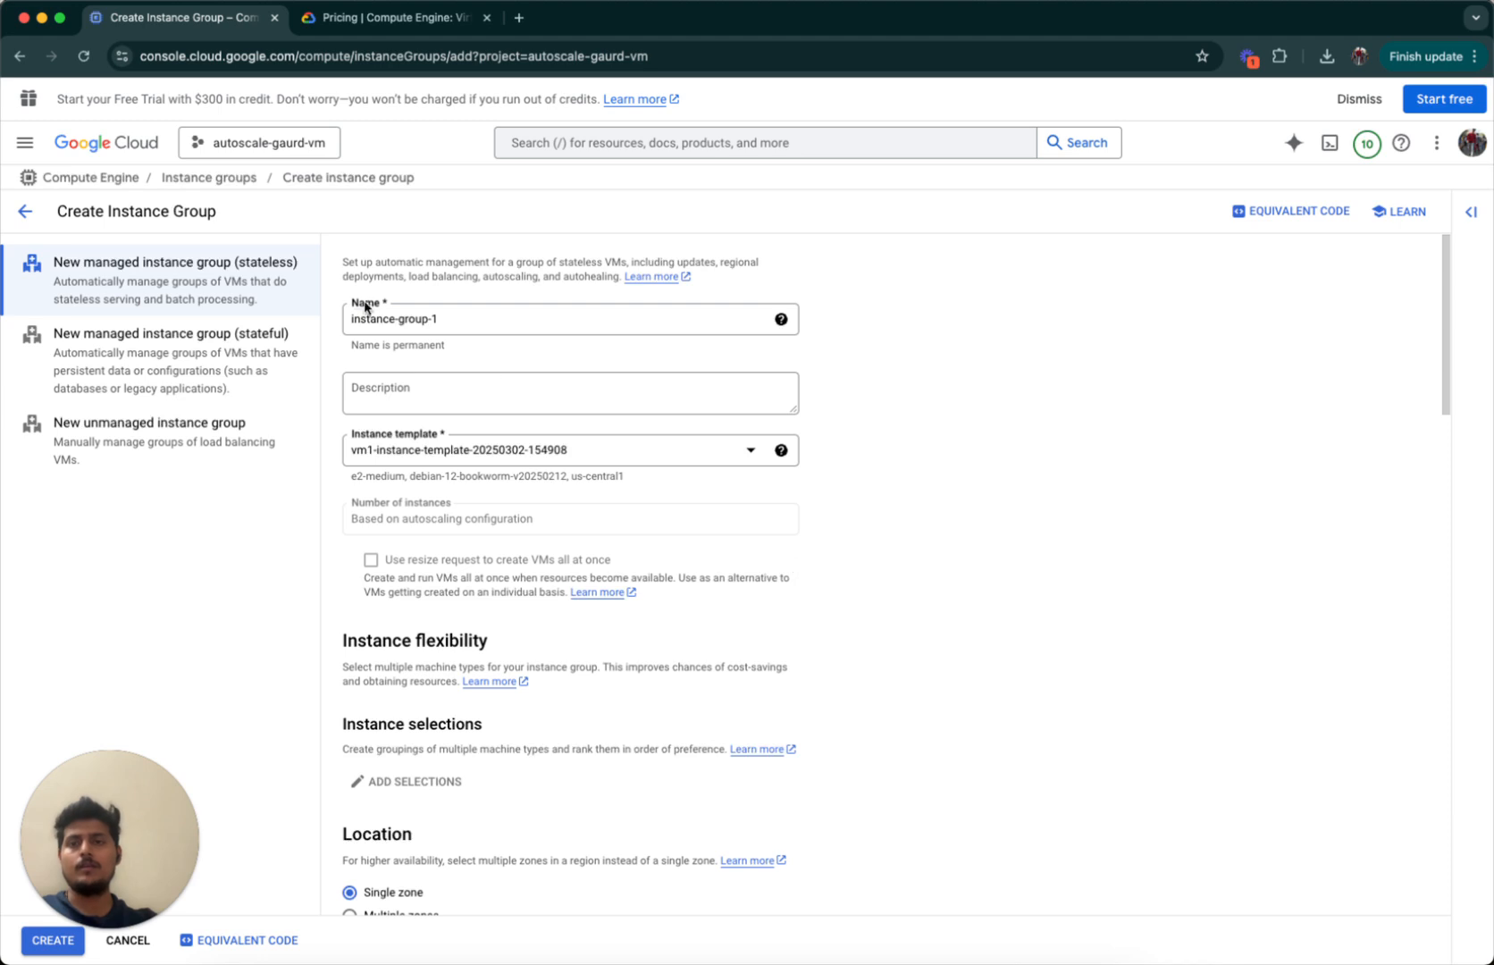
scroll(406, 781, down, 20)
Create instance-group-1 and confirm it is healthy with 1 instance in us-central1-c.
click(32, 944)
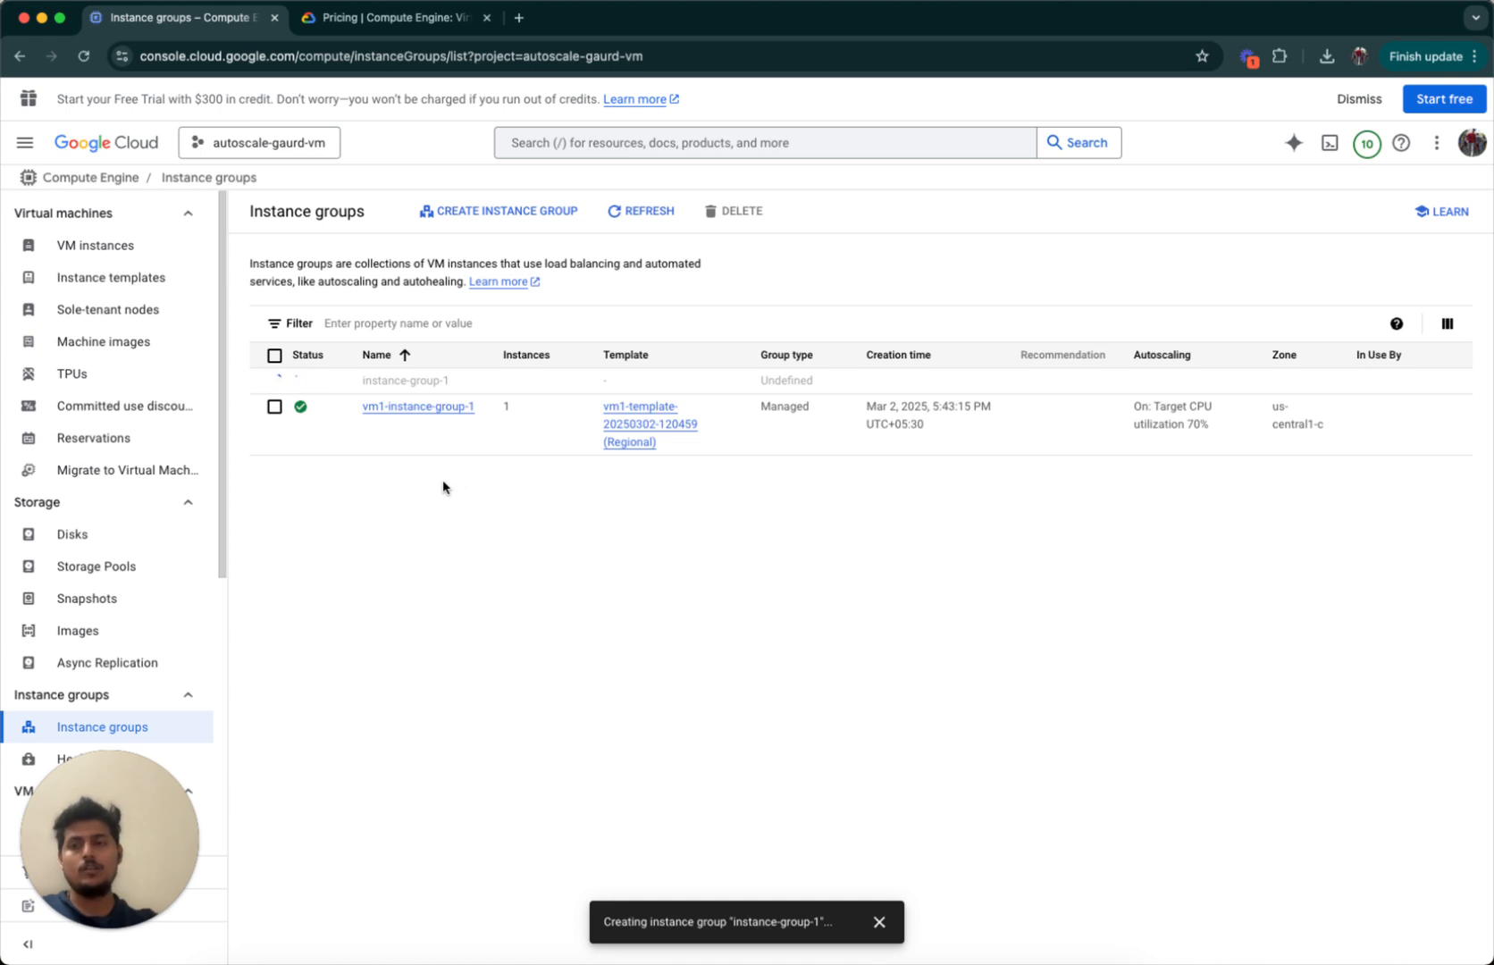
scroll(133, 500, down, 5)
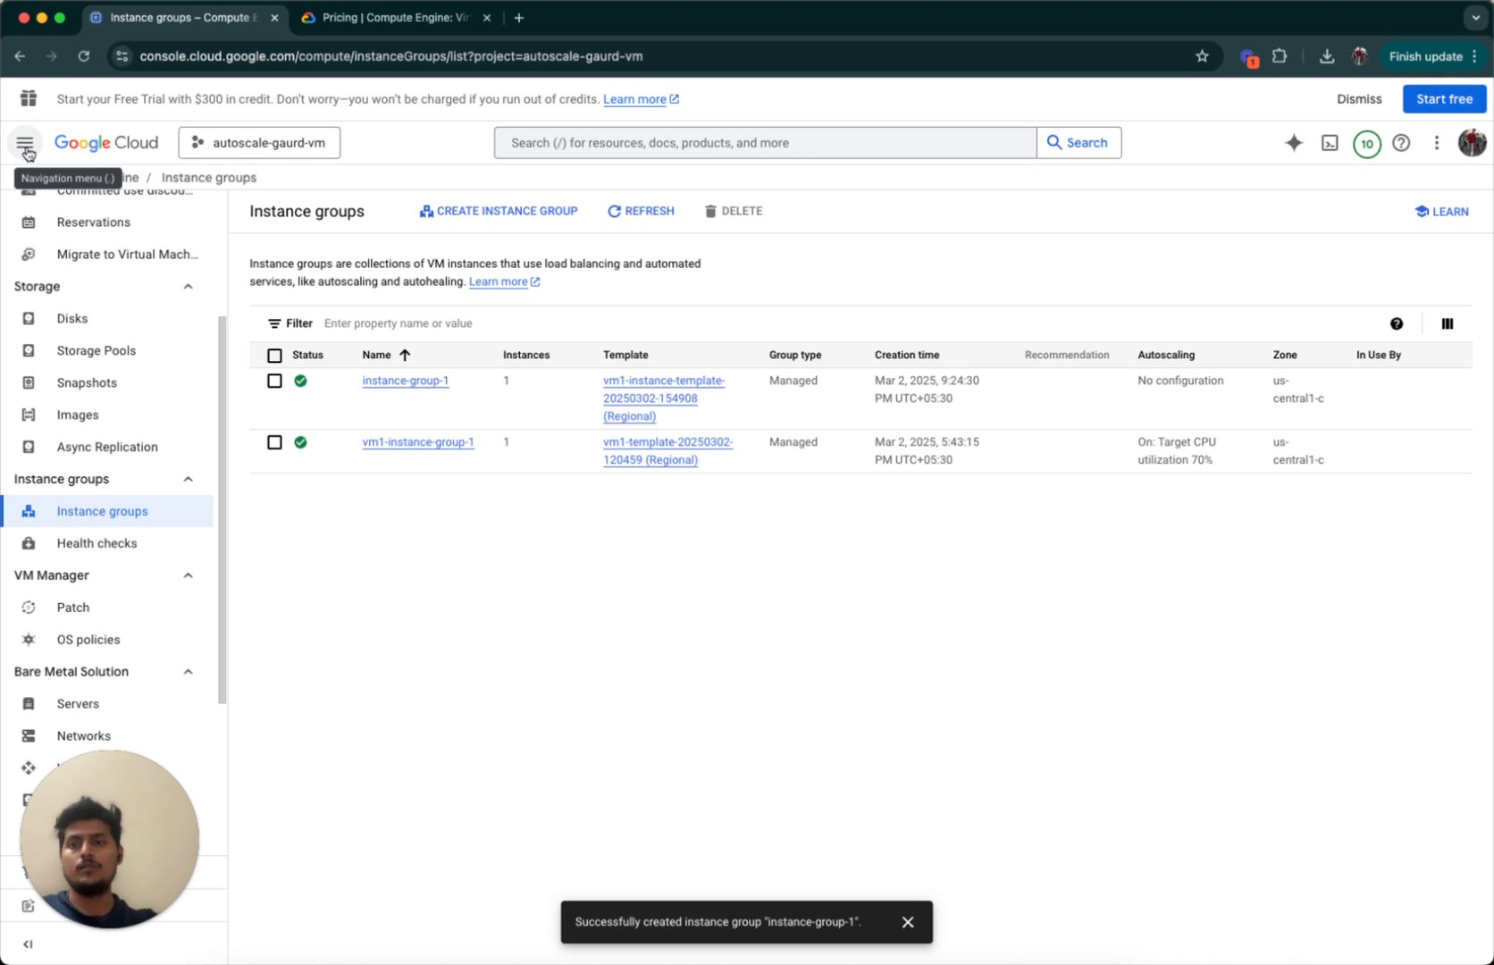
Navigate through the main menu to the IAM & Admin > IAM page.
click(27, 150)
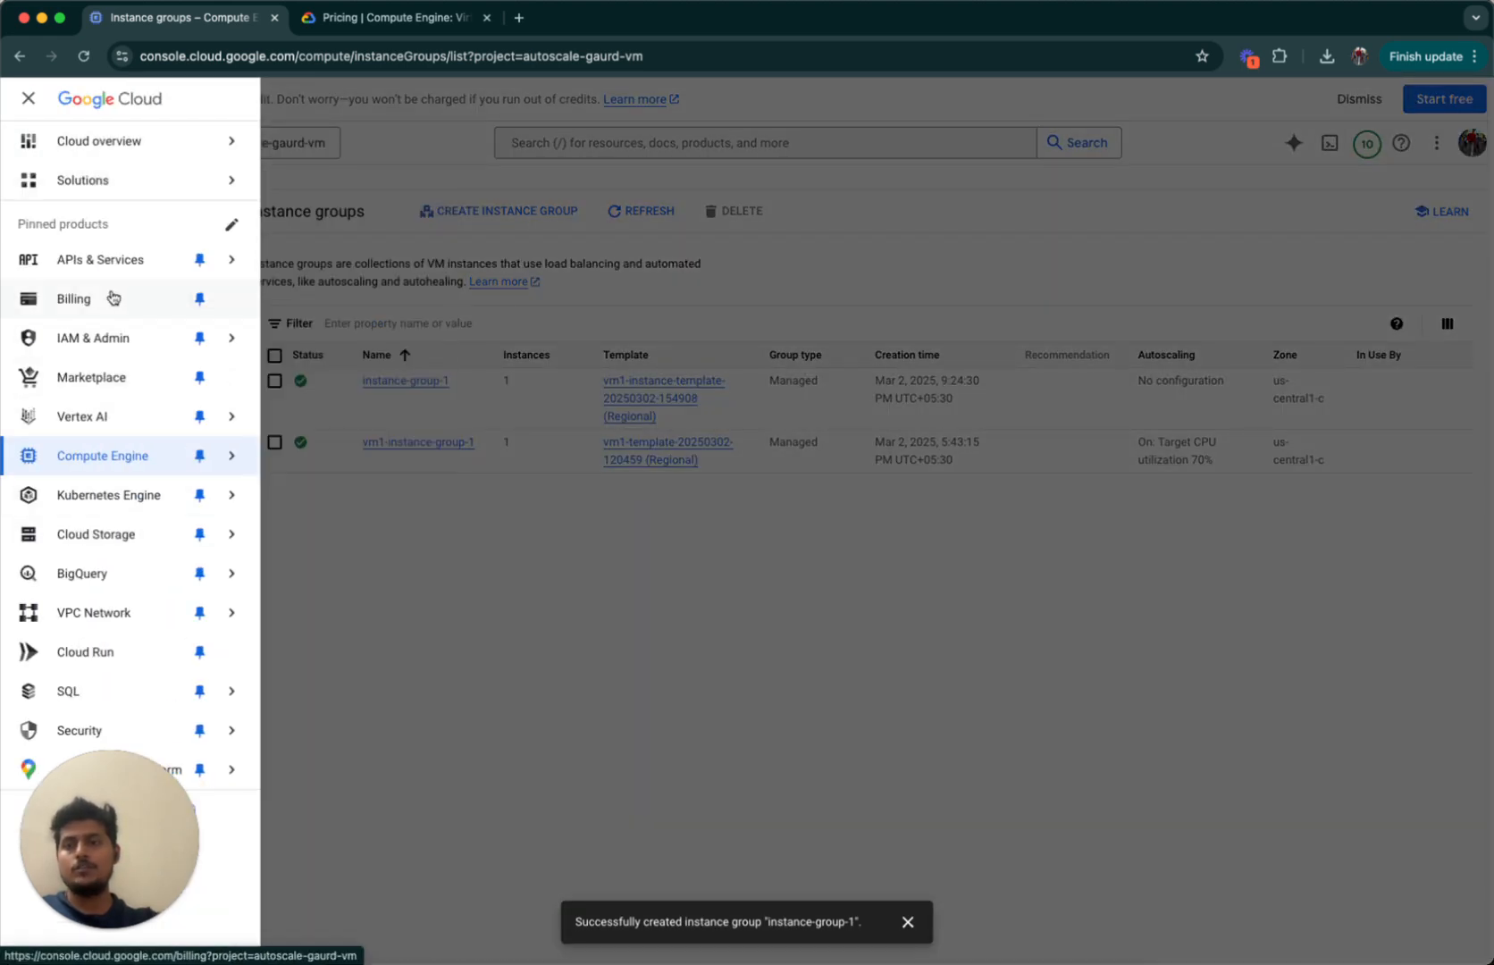
mouse_move(218, 345)
click(308, 273)
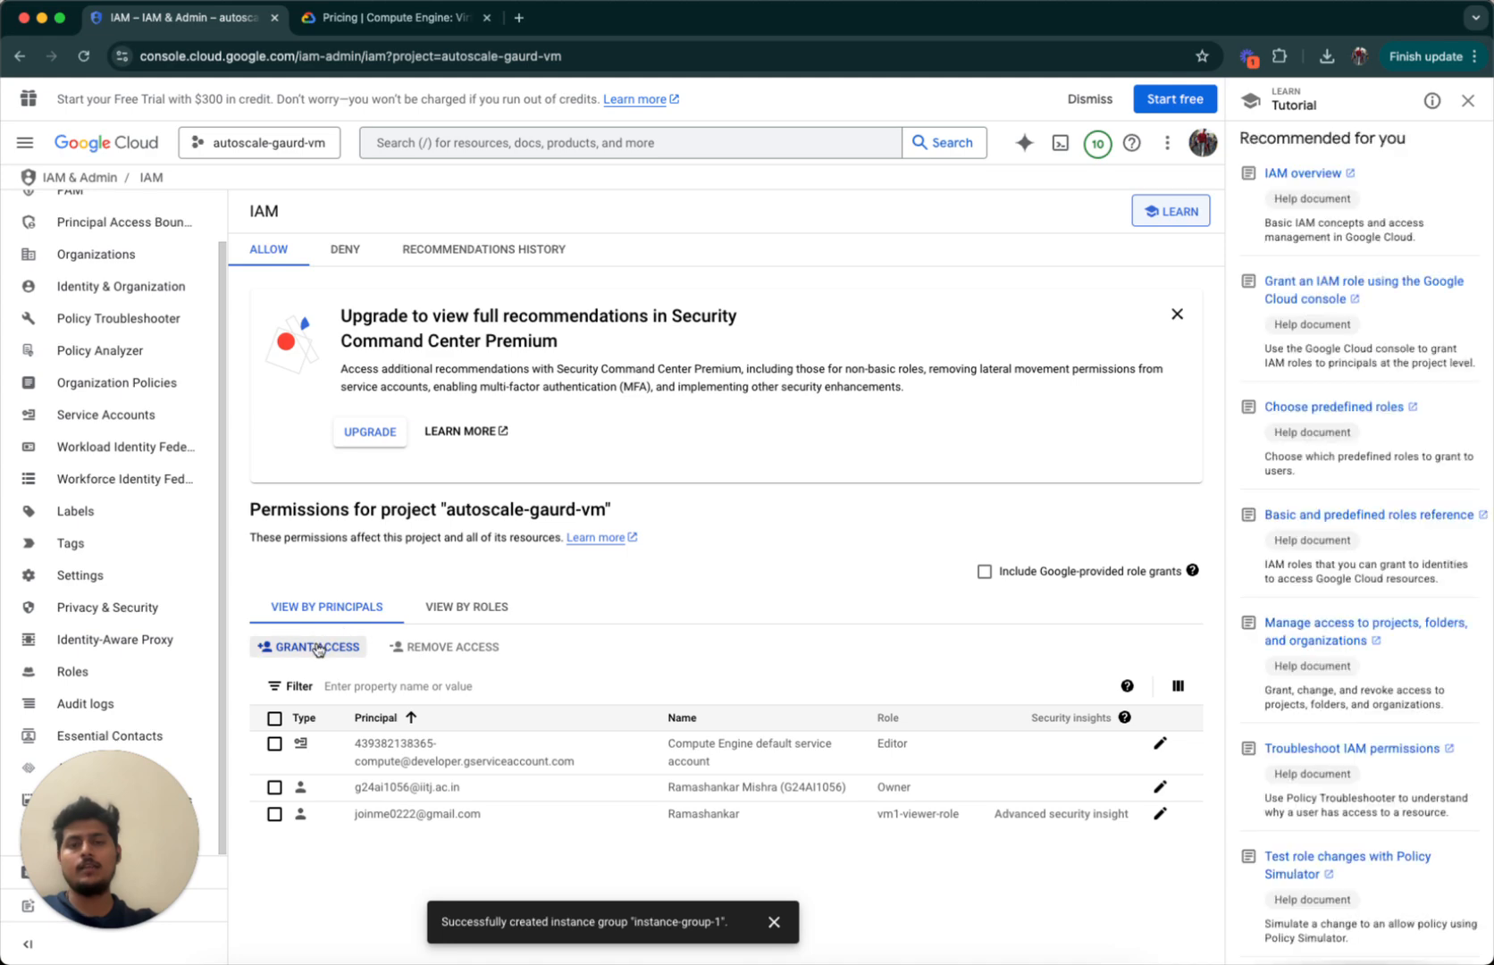
Open and cancel Grant access, then go to the project's Roles page.
click(317, 647)
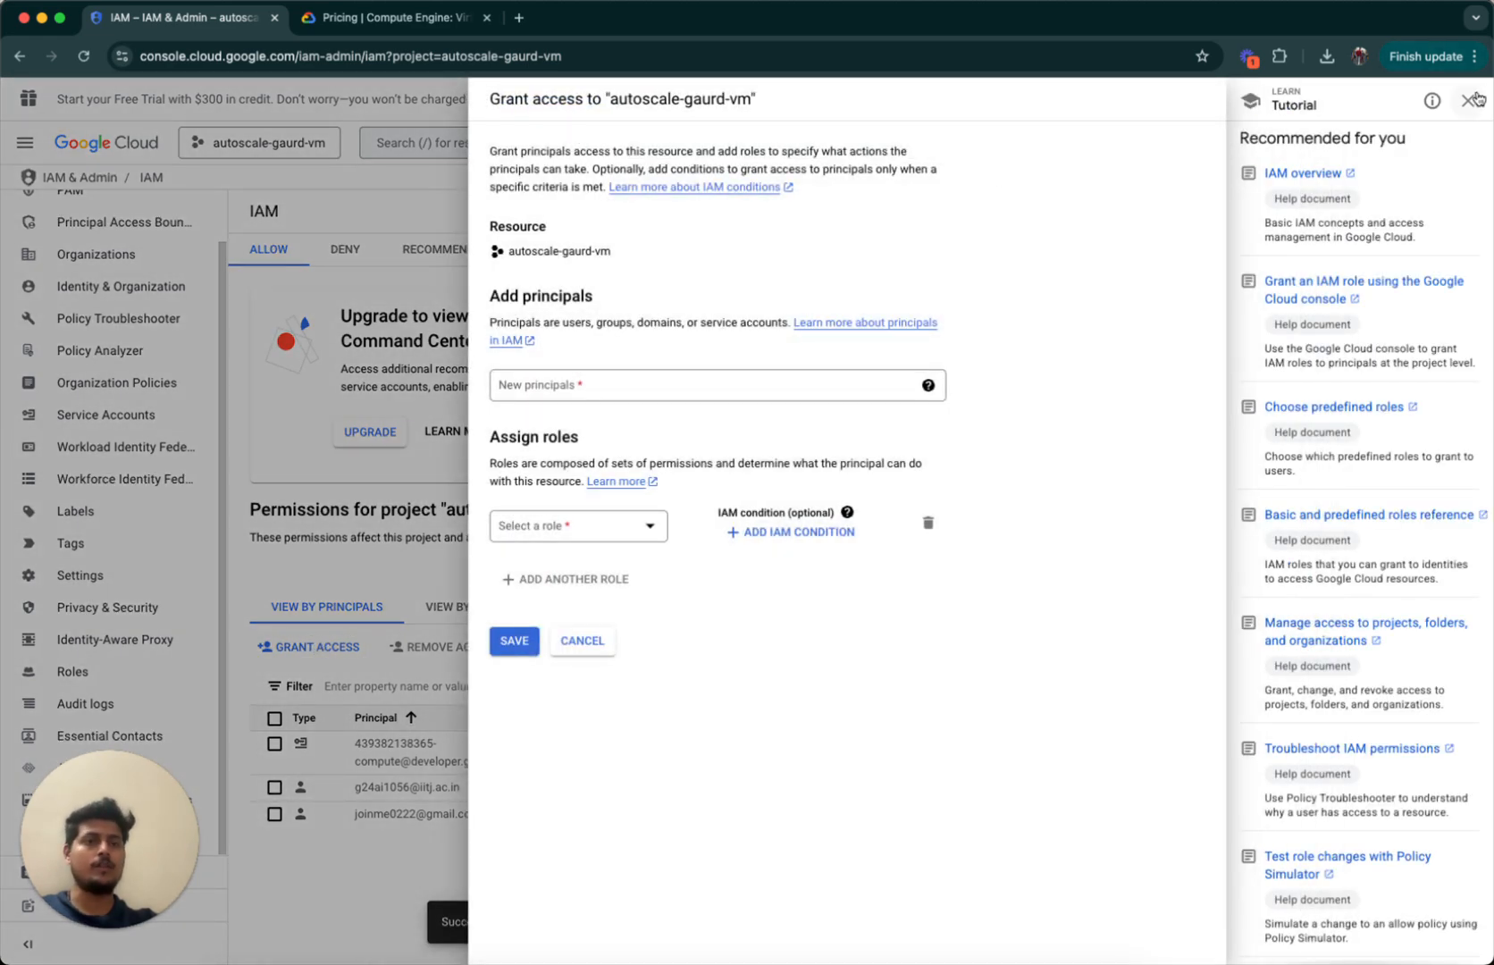
click(1470, 100)
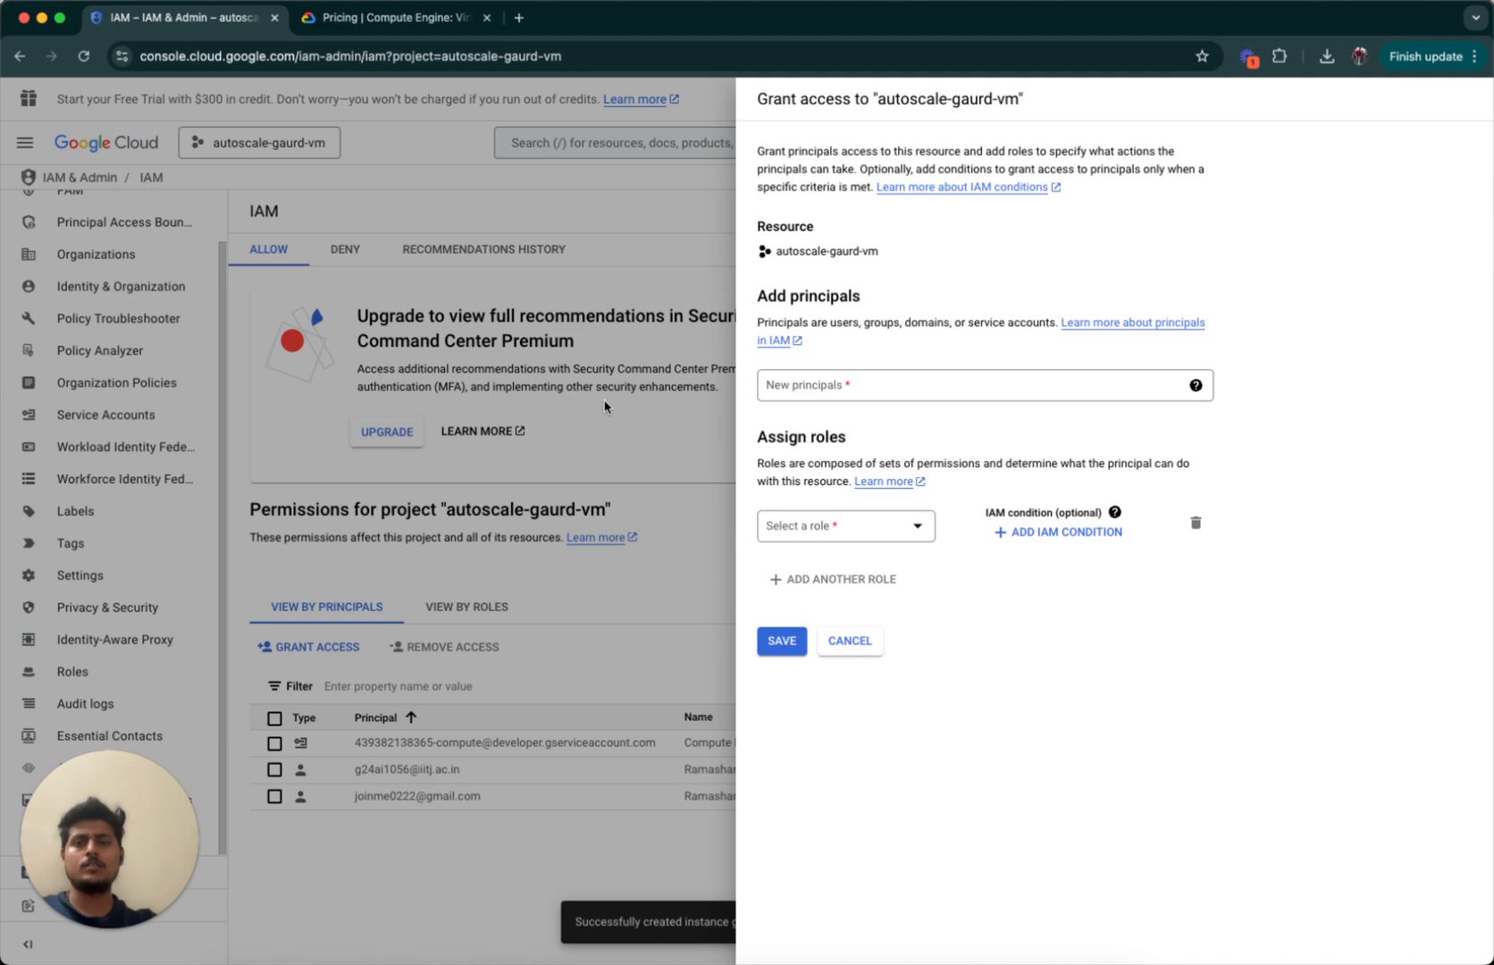
click(835, 647)
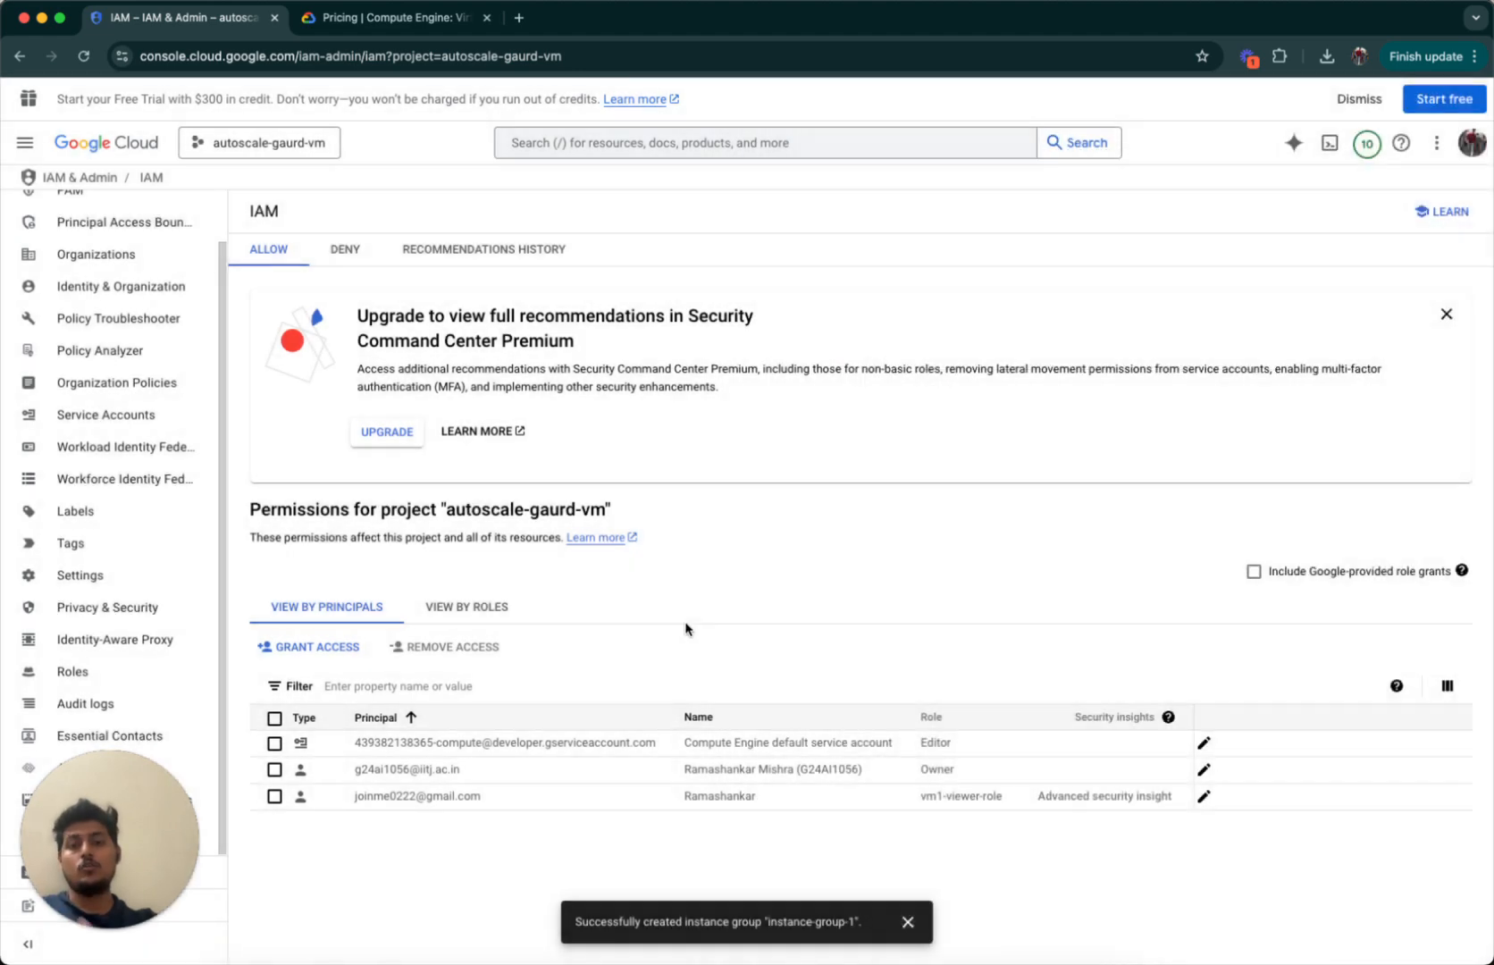
click(70, 670)
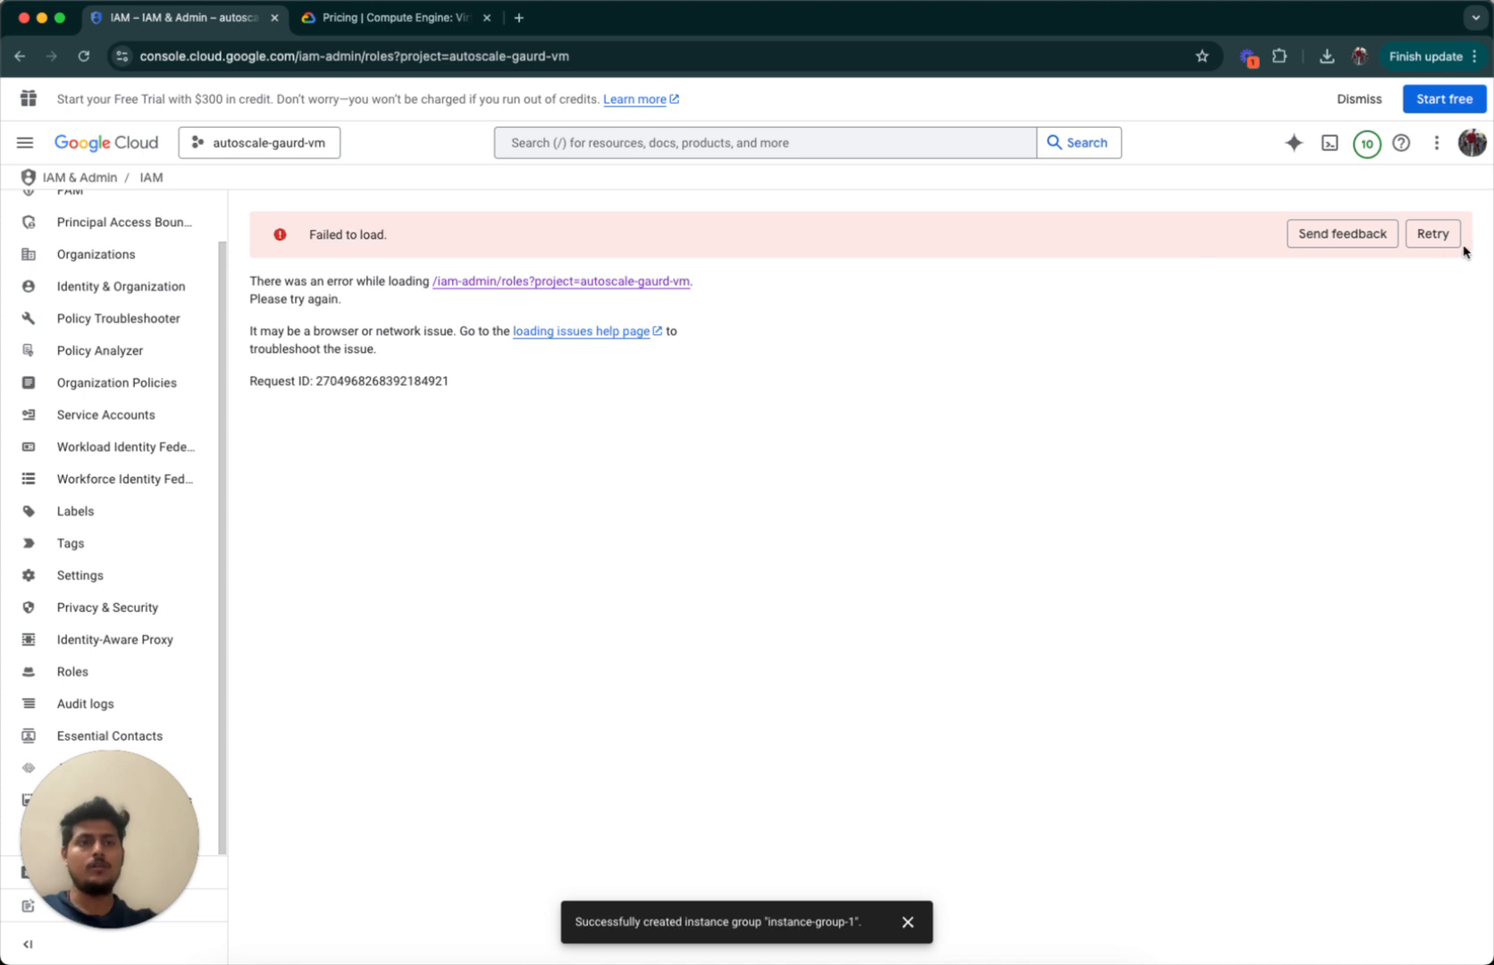
Retry loading roles, review vm1-viewer-role, then start a new custom role.
click(1429, 234)
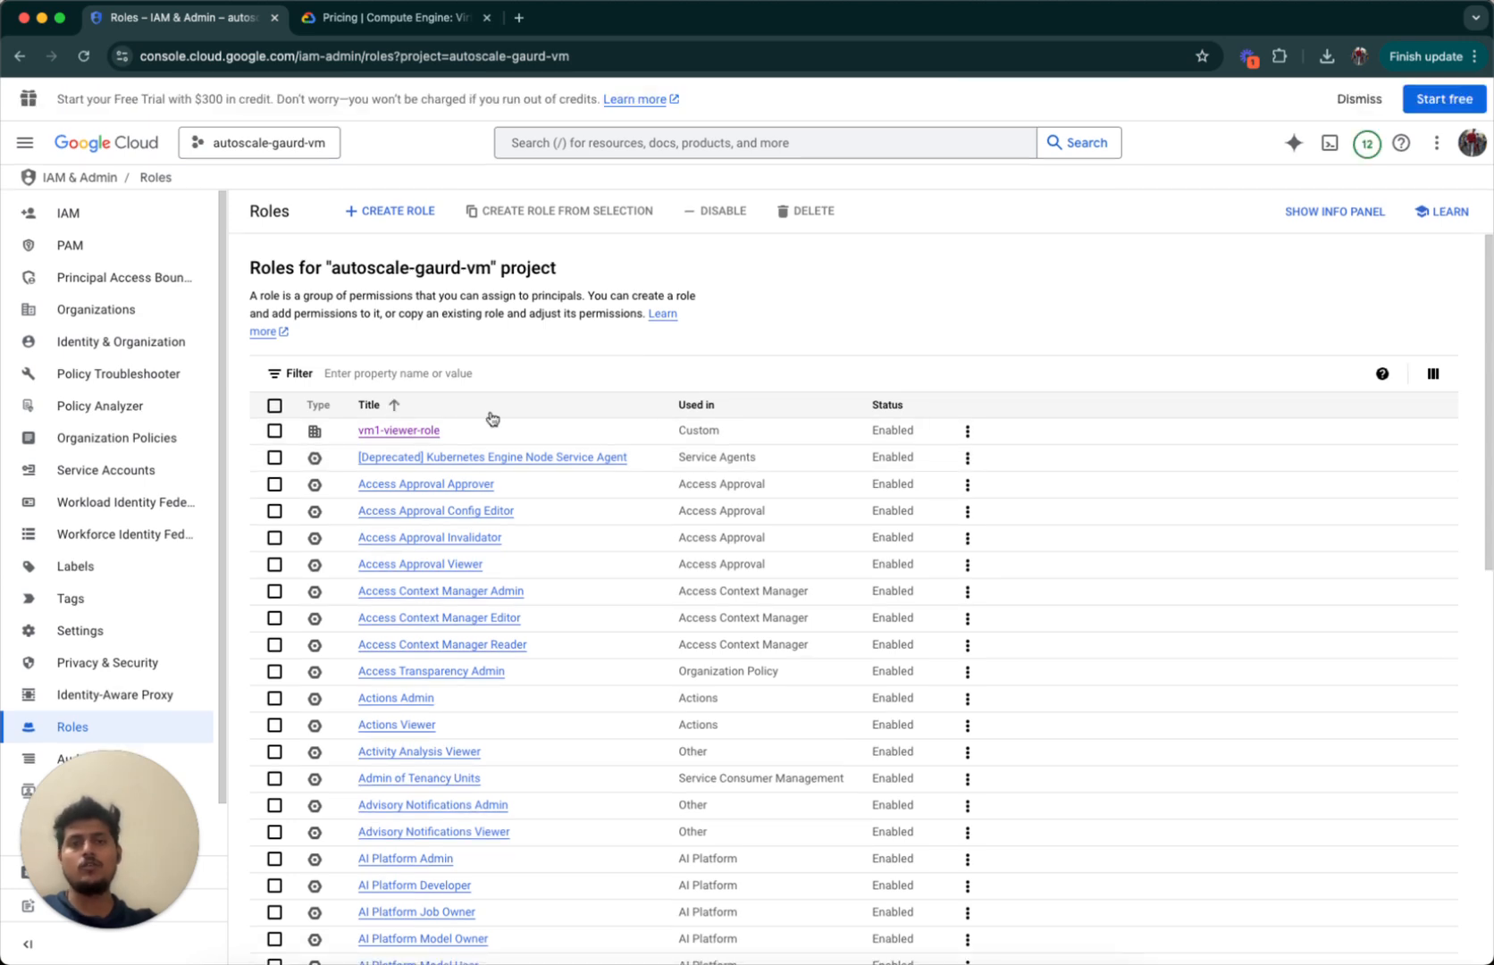
click(423, 436)
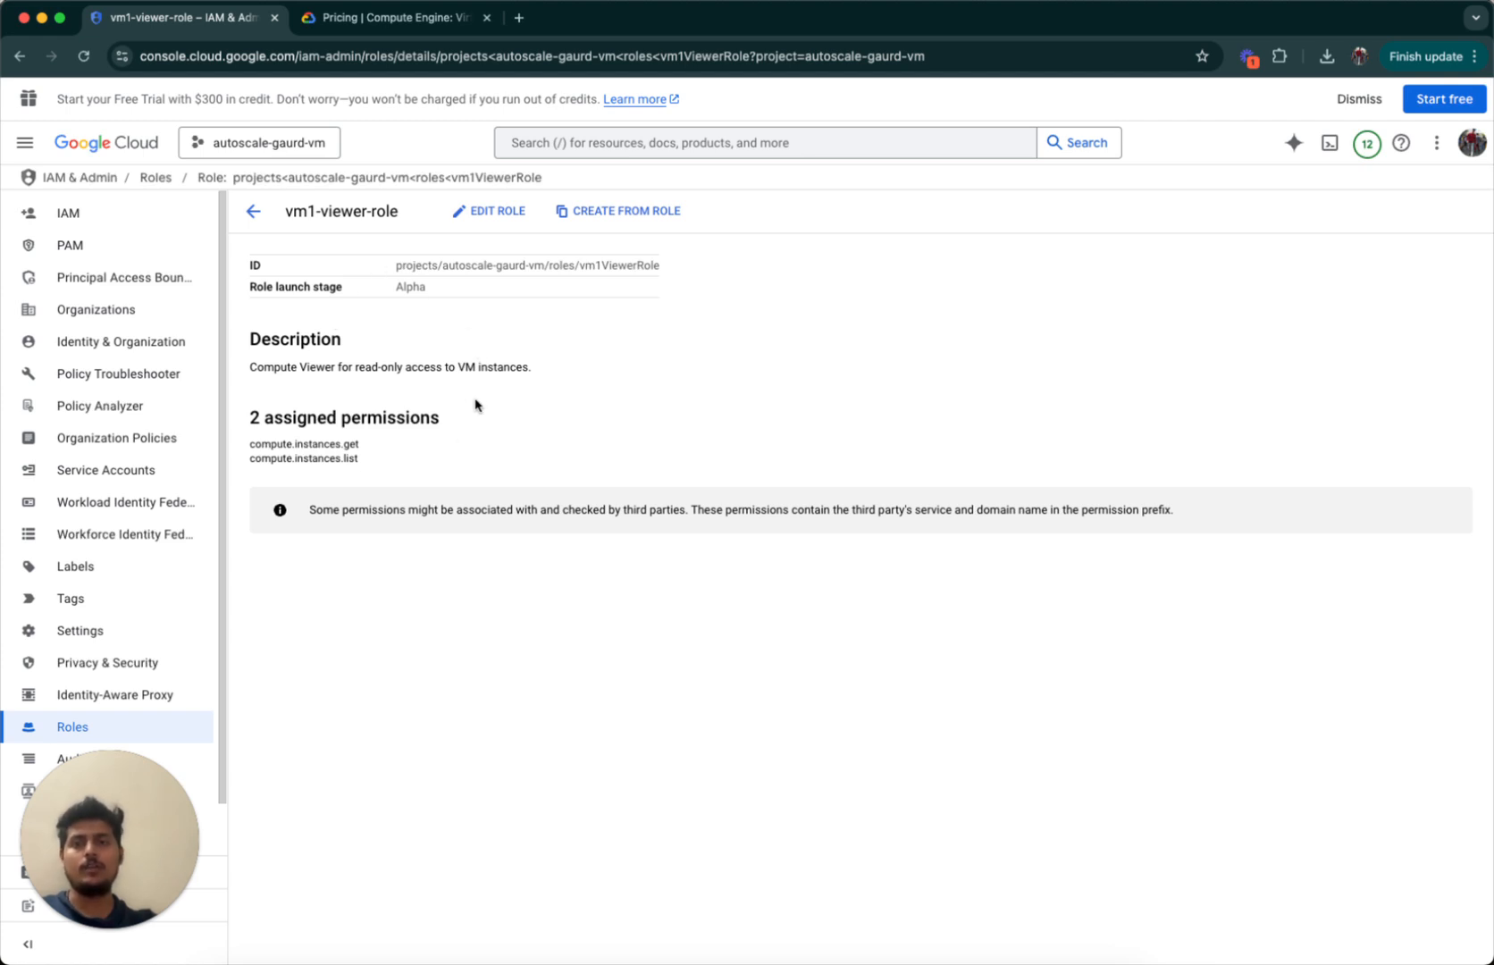
click(259, 212)
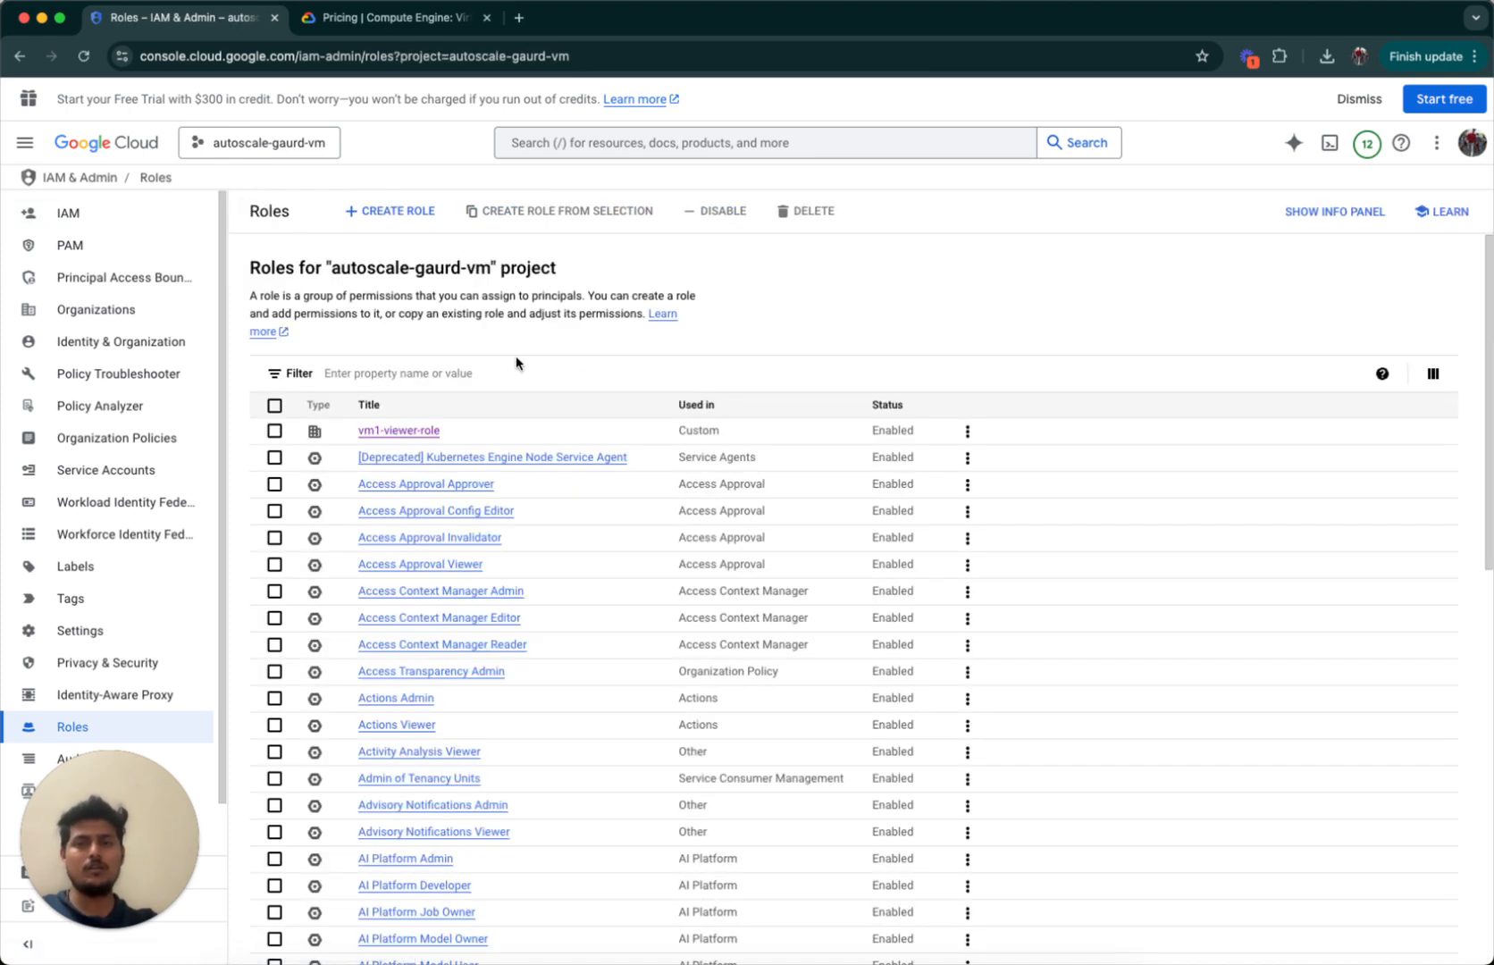
click(385, 210)
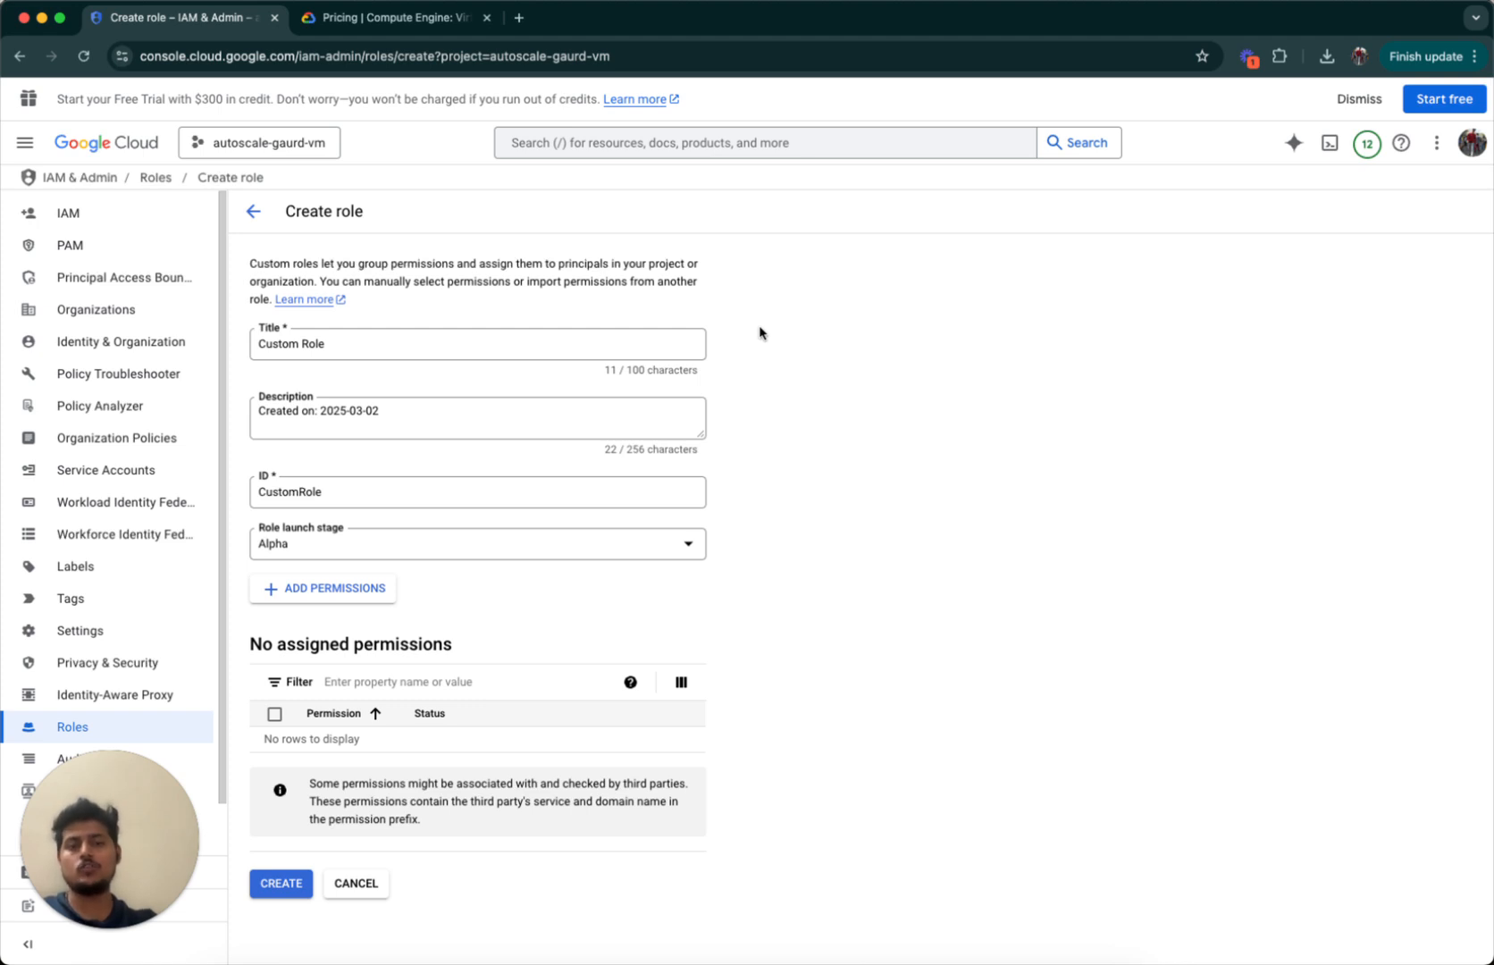
Keep the default Custom Role title and CustomRole ID, then bring up the permission picker.
triple_click(341, 338)
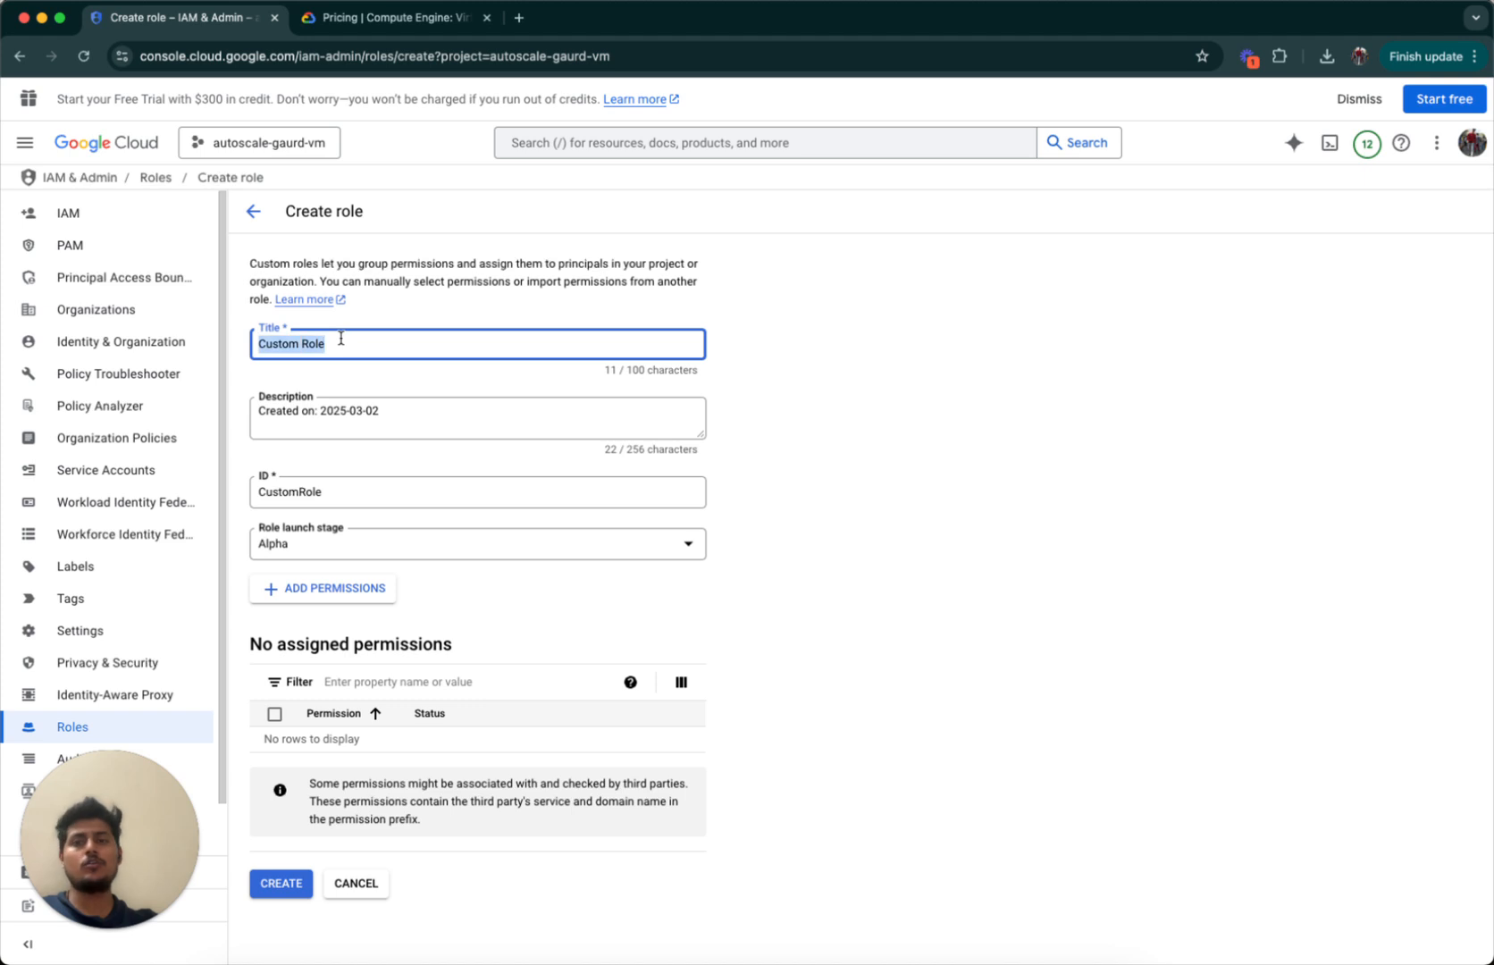
click(404, 428)
click(397, 494)
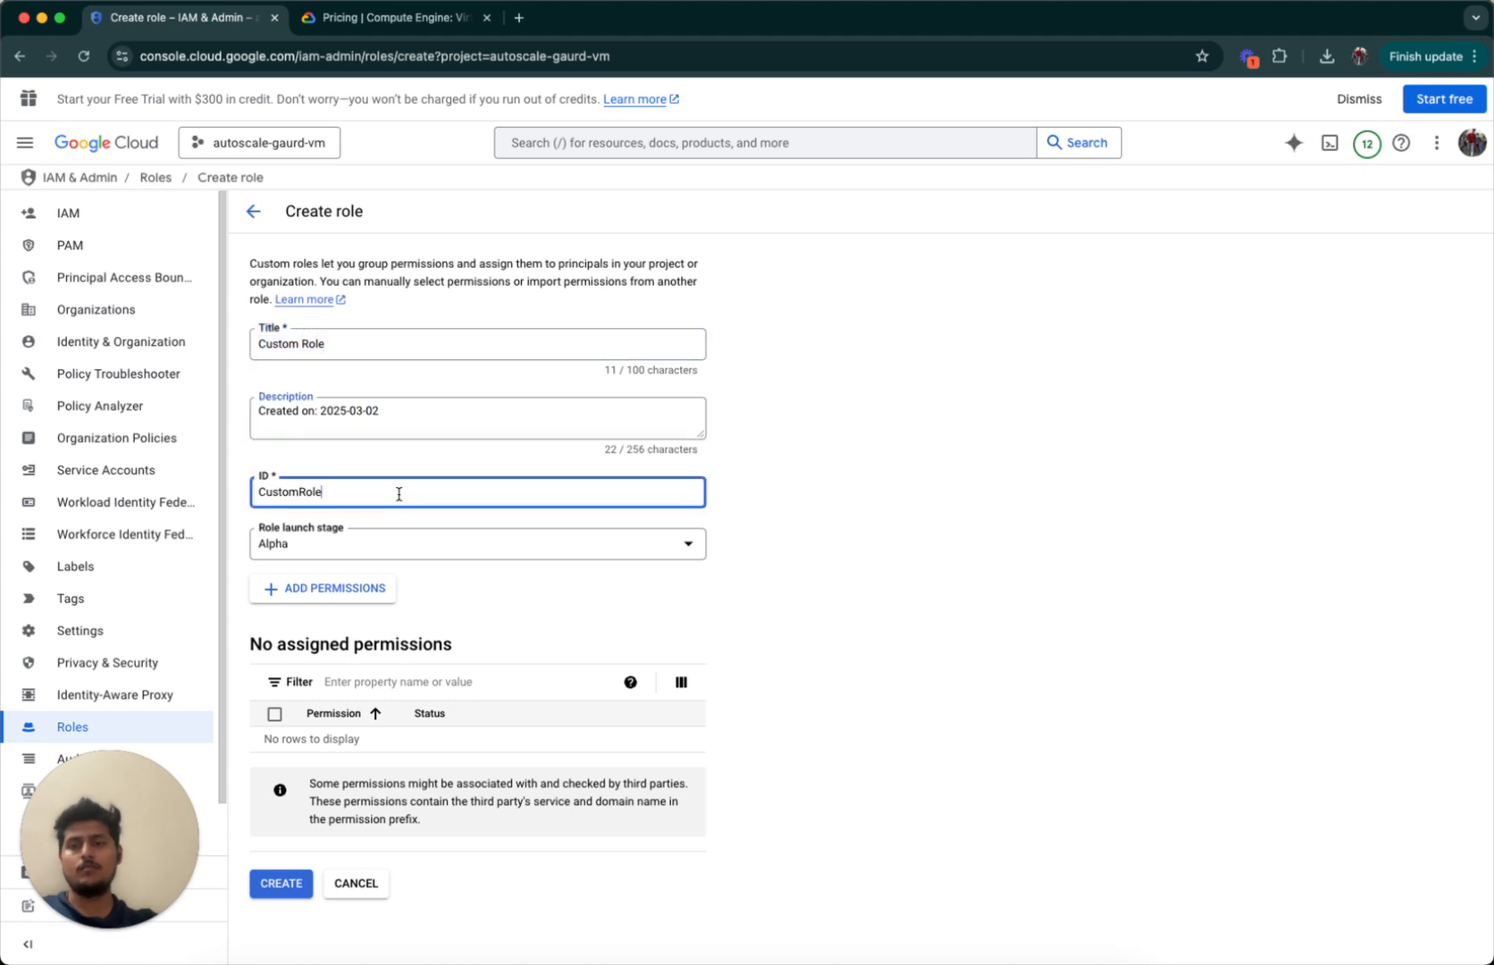
double_click(397, 494)
click(510, 598)
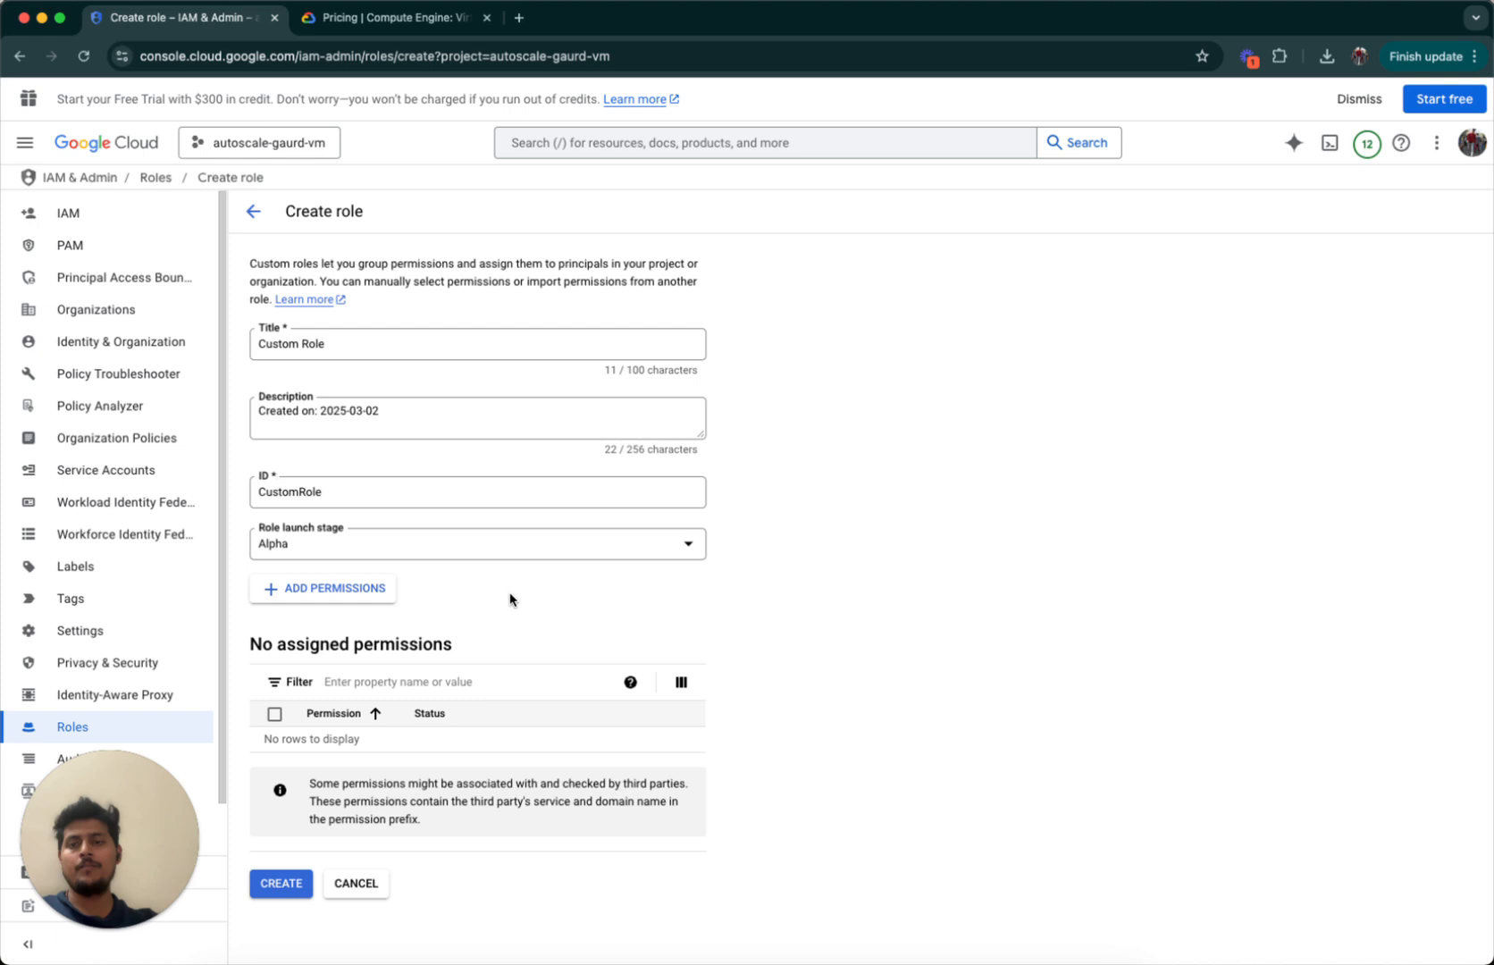
click(373, 590)
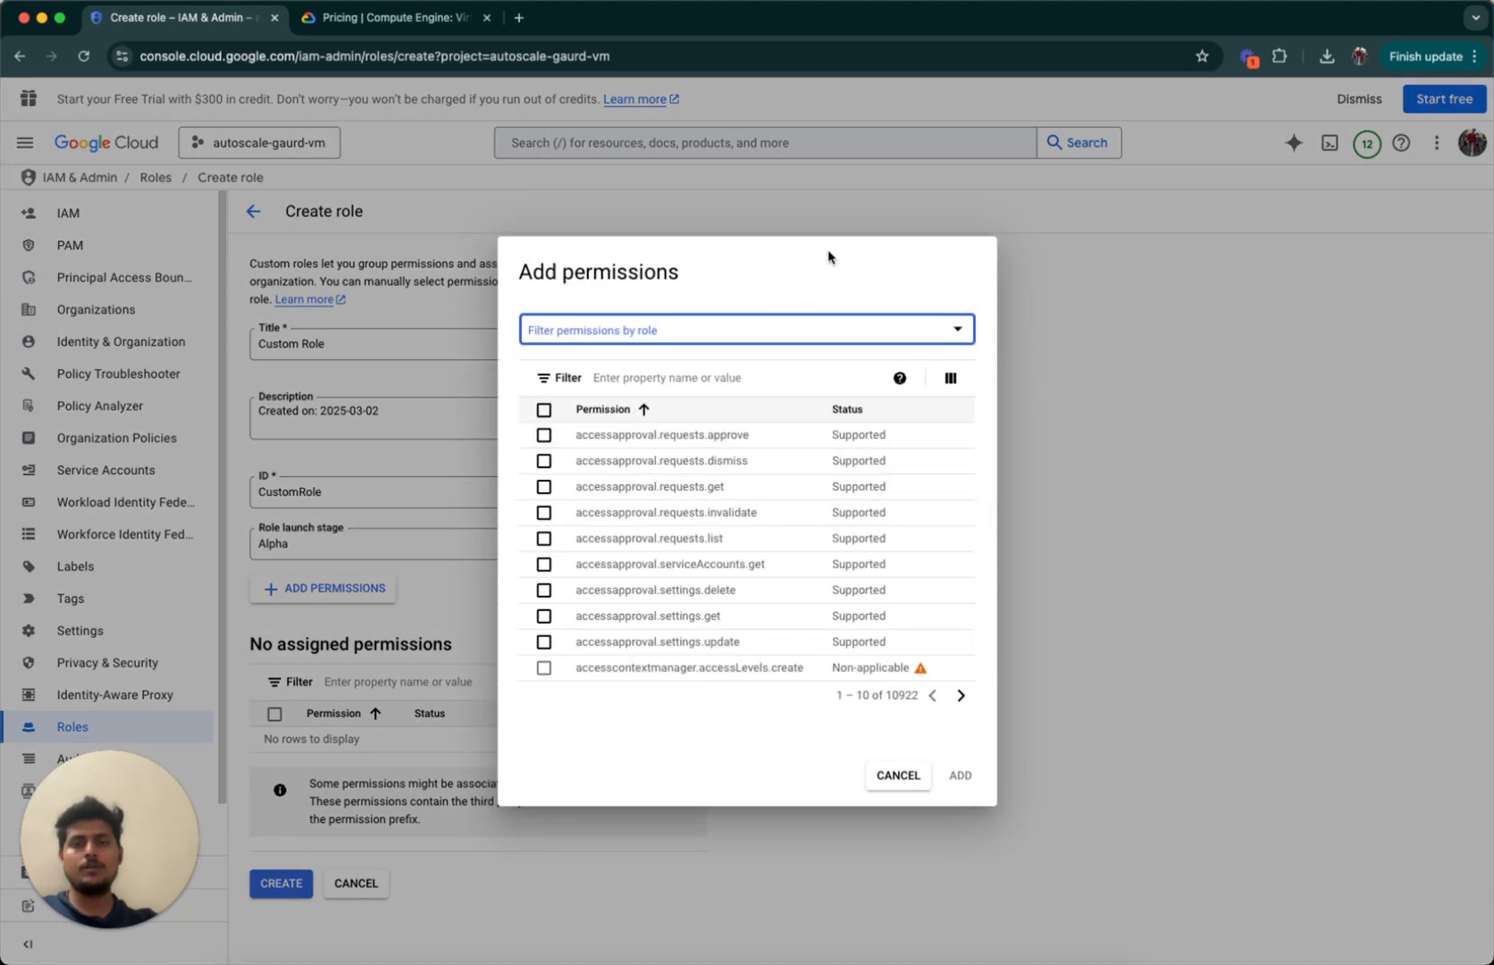
Filter the available permissions by the Compute Viewer role.
click(717, 335)
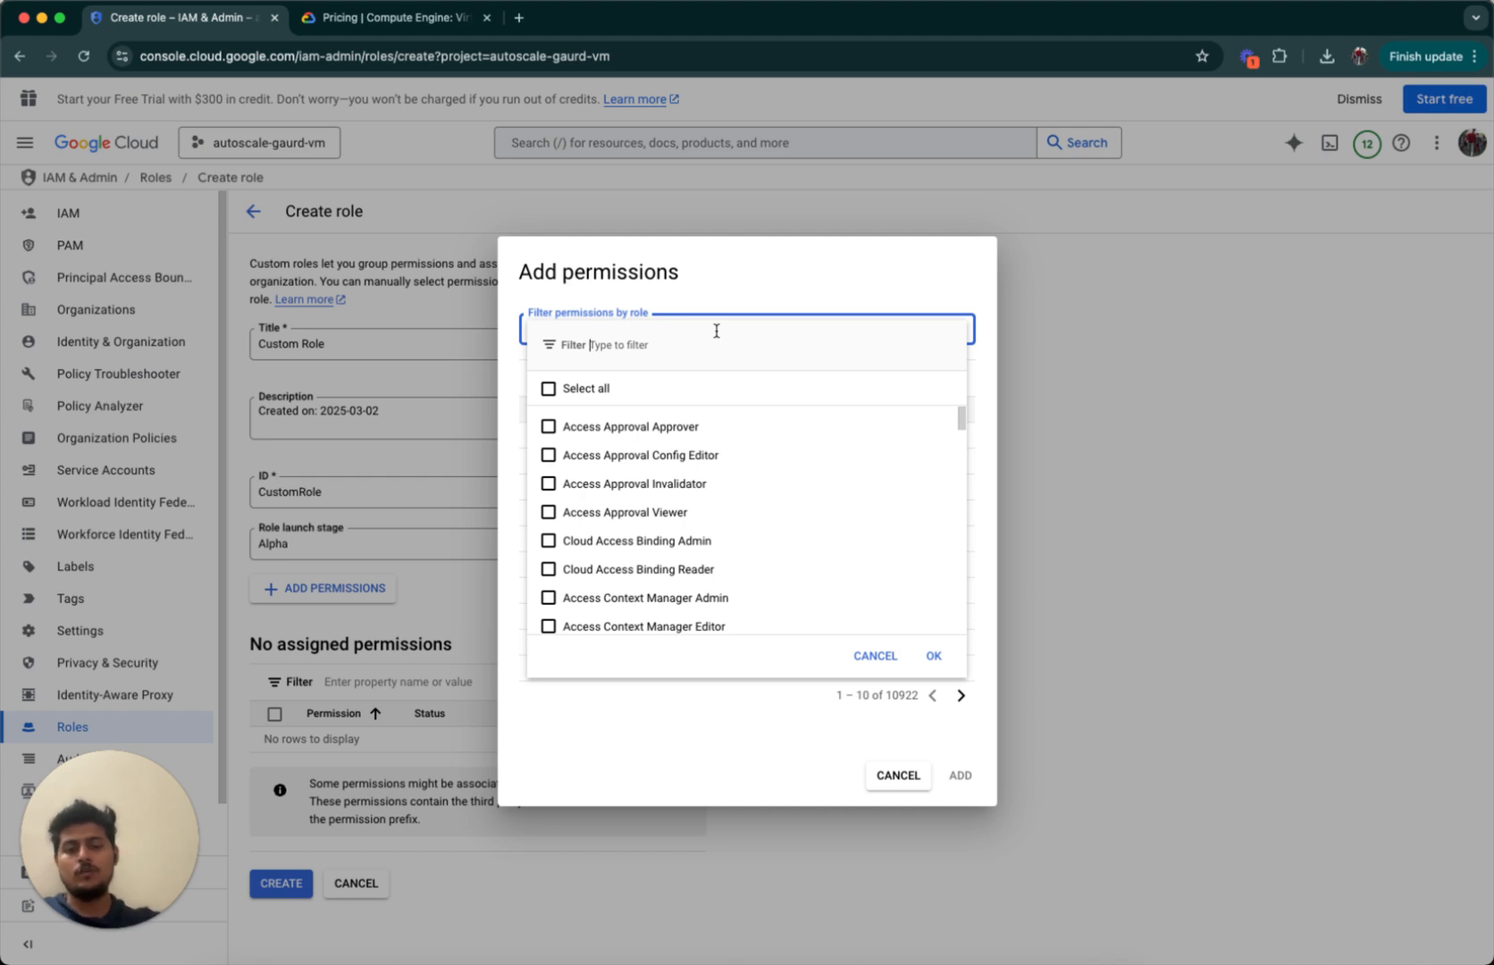
text(compute)
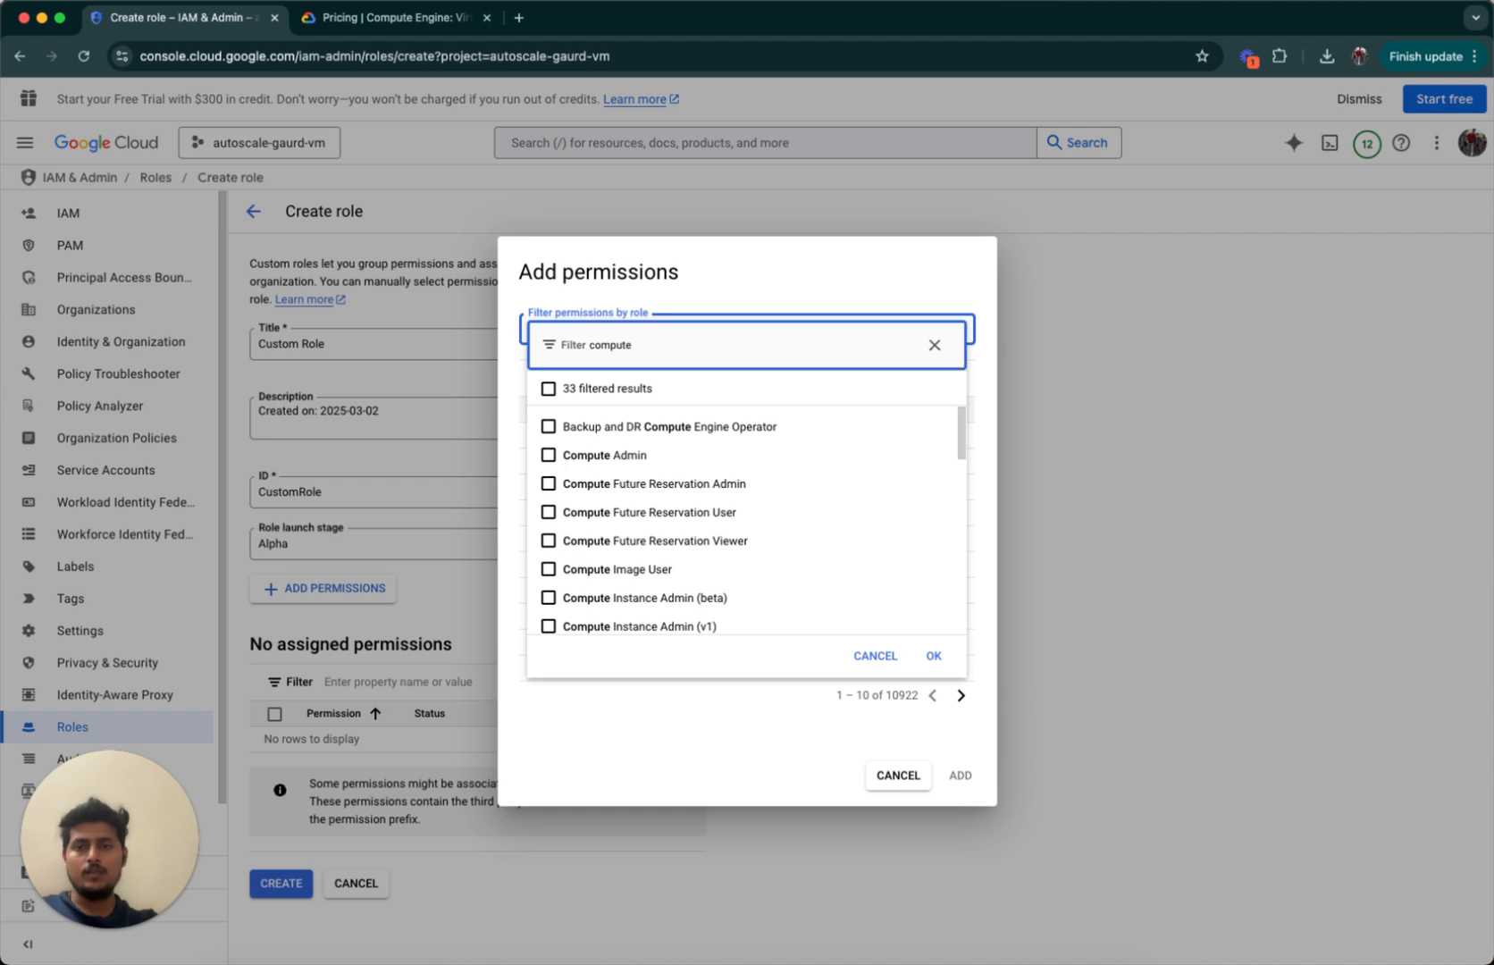
text(vi)
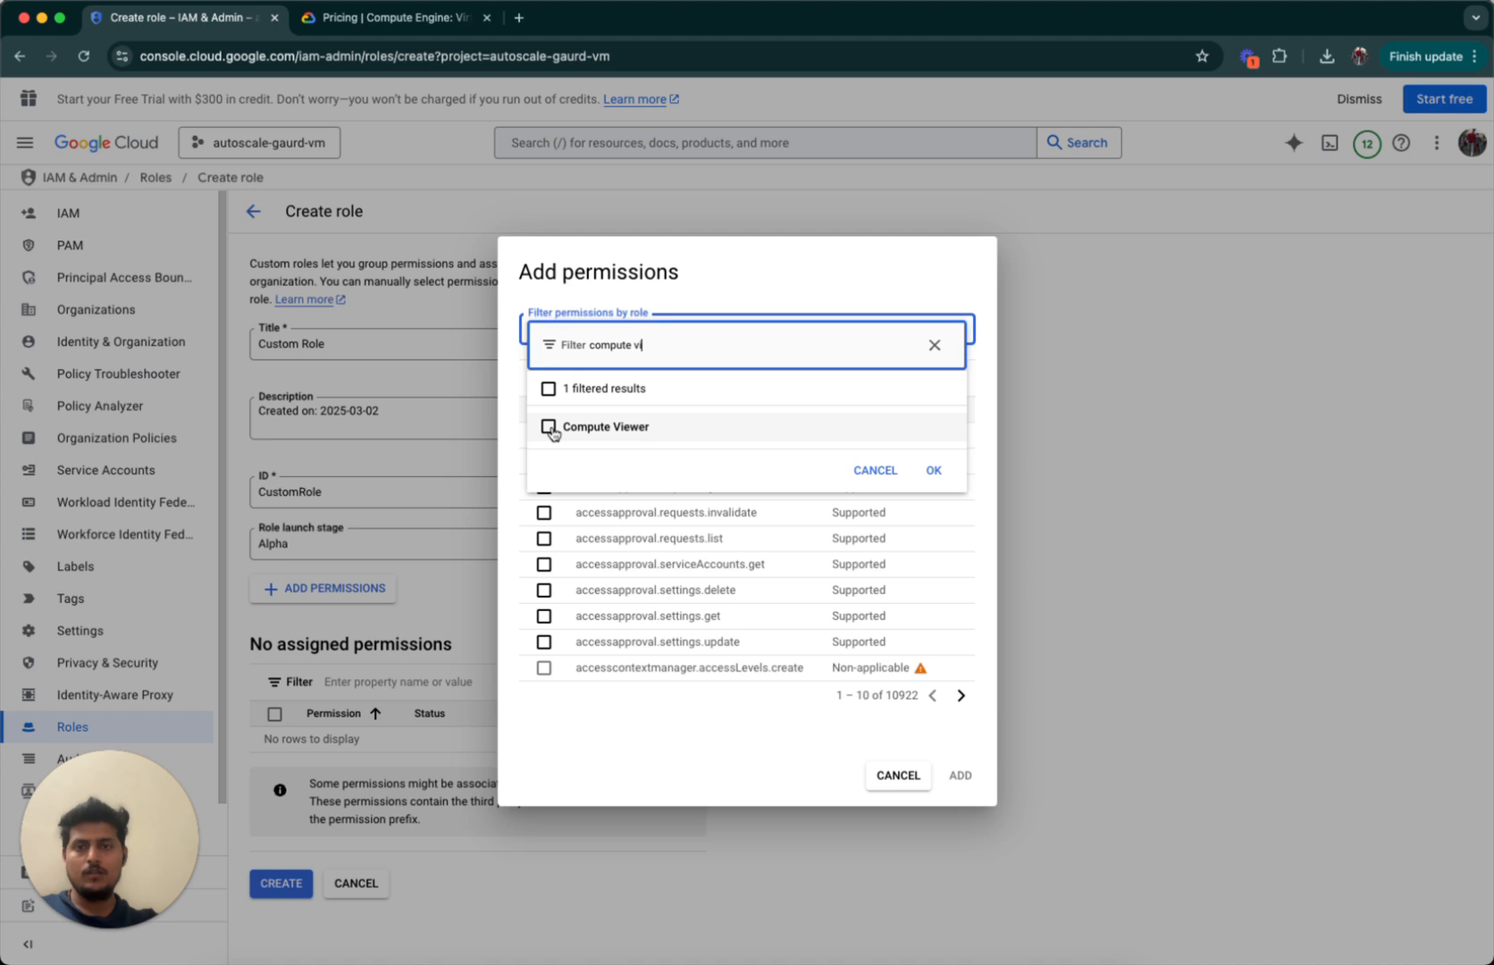
click(548, 427)
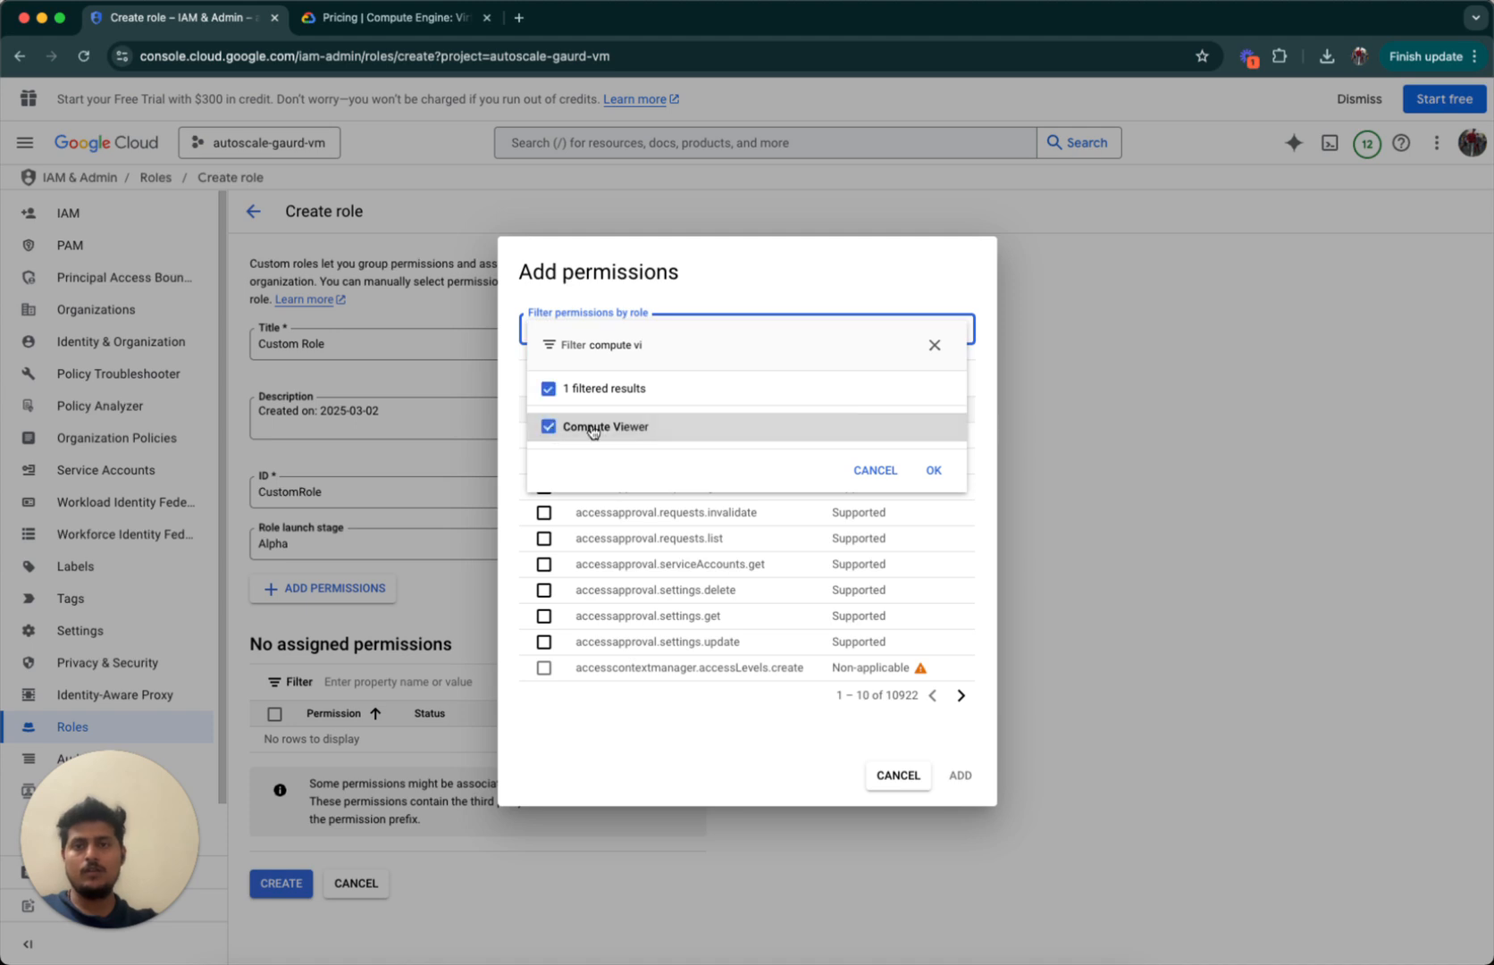
click(933, 469)
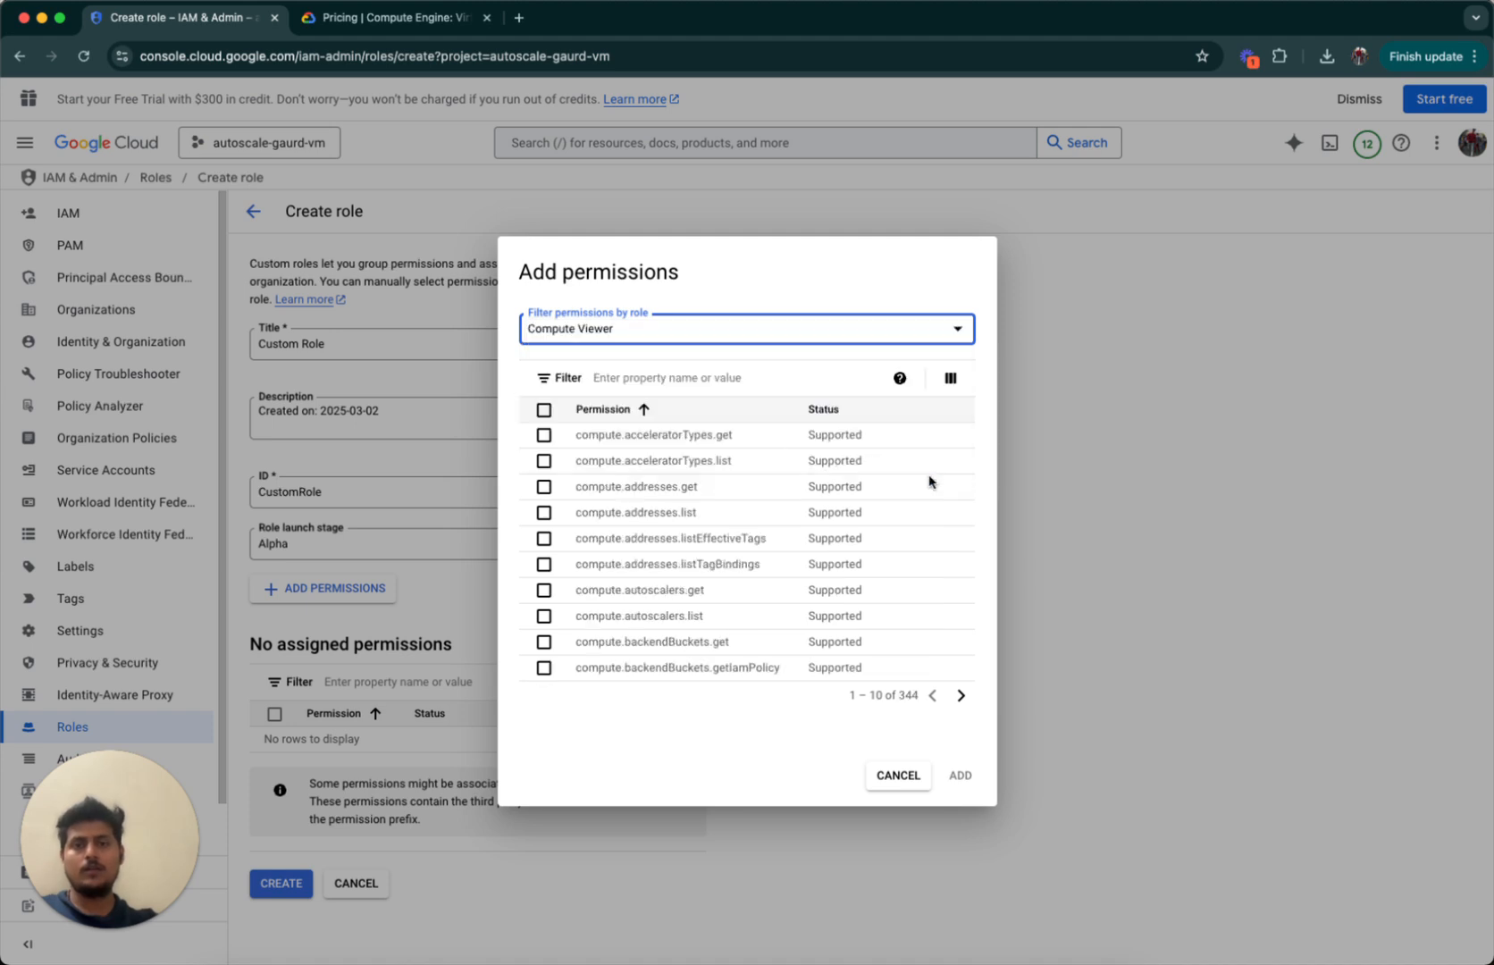
Filter for compute.instances.get OR compute.instances.list and tick both permissions.
click(711, 379)
text(co)
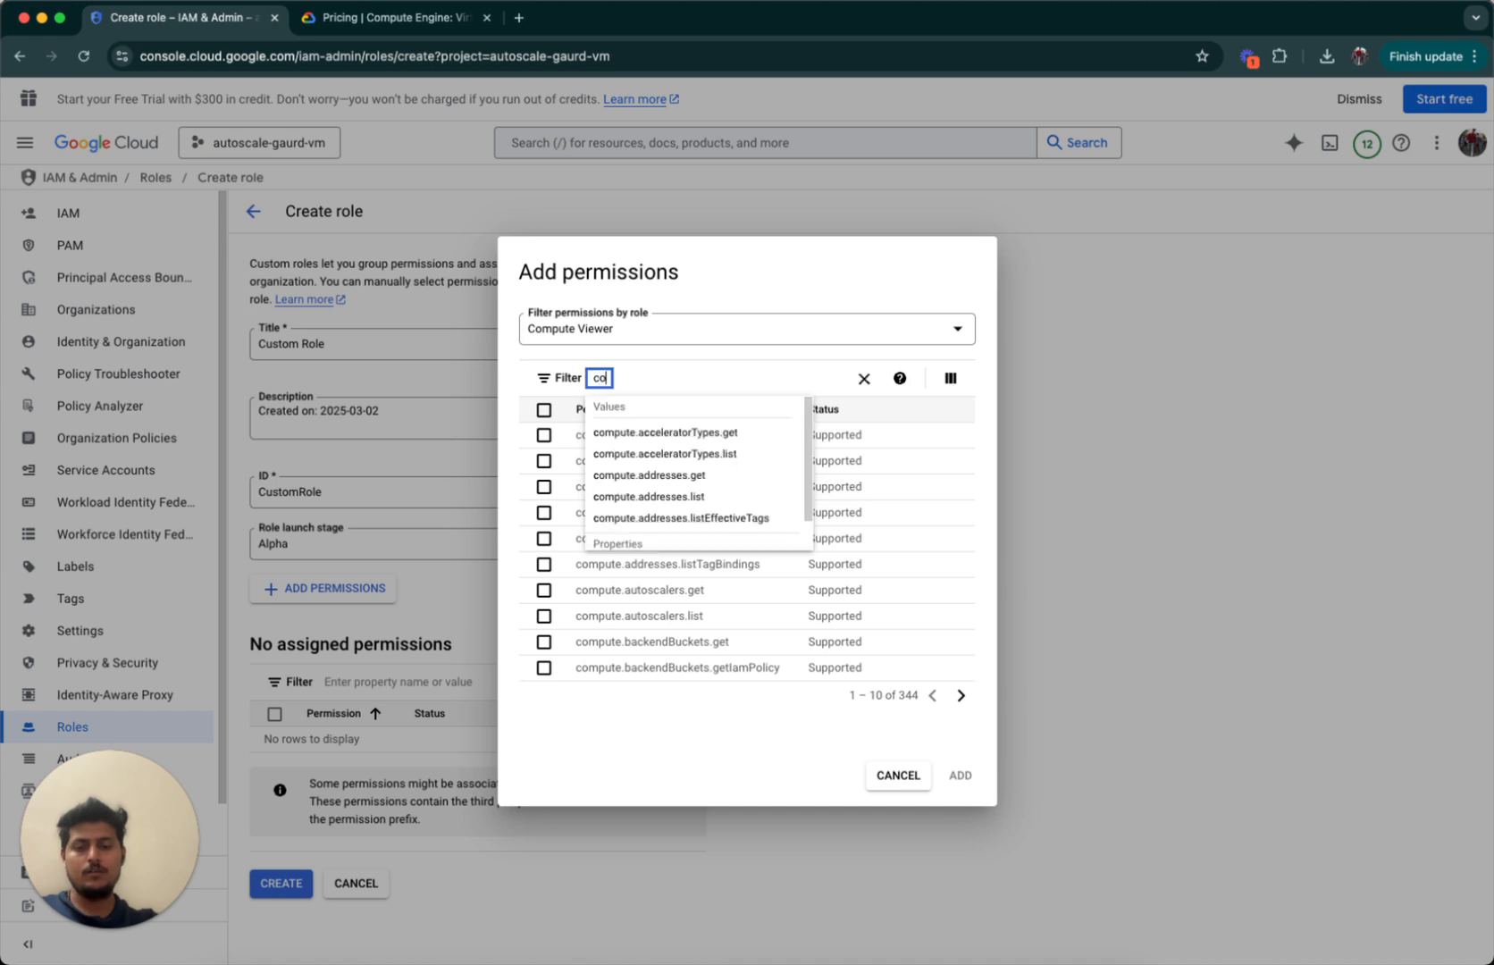
text(mpute.)
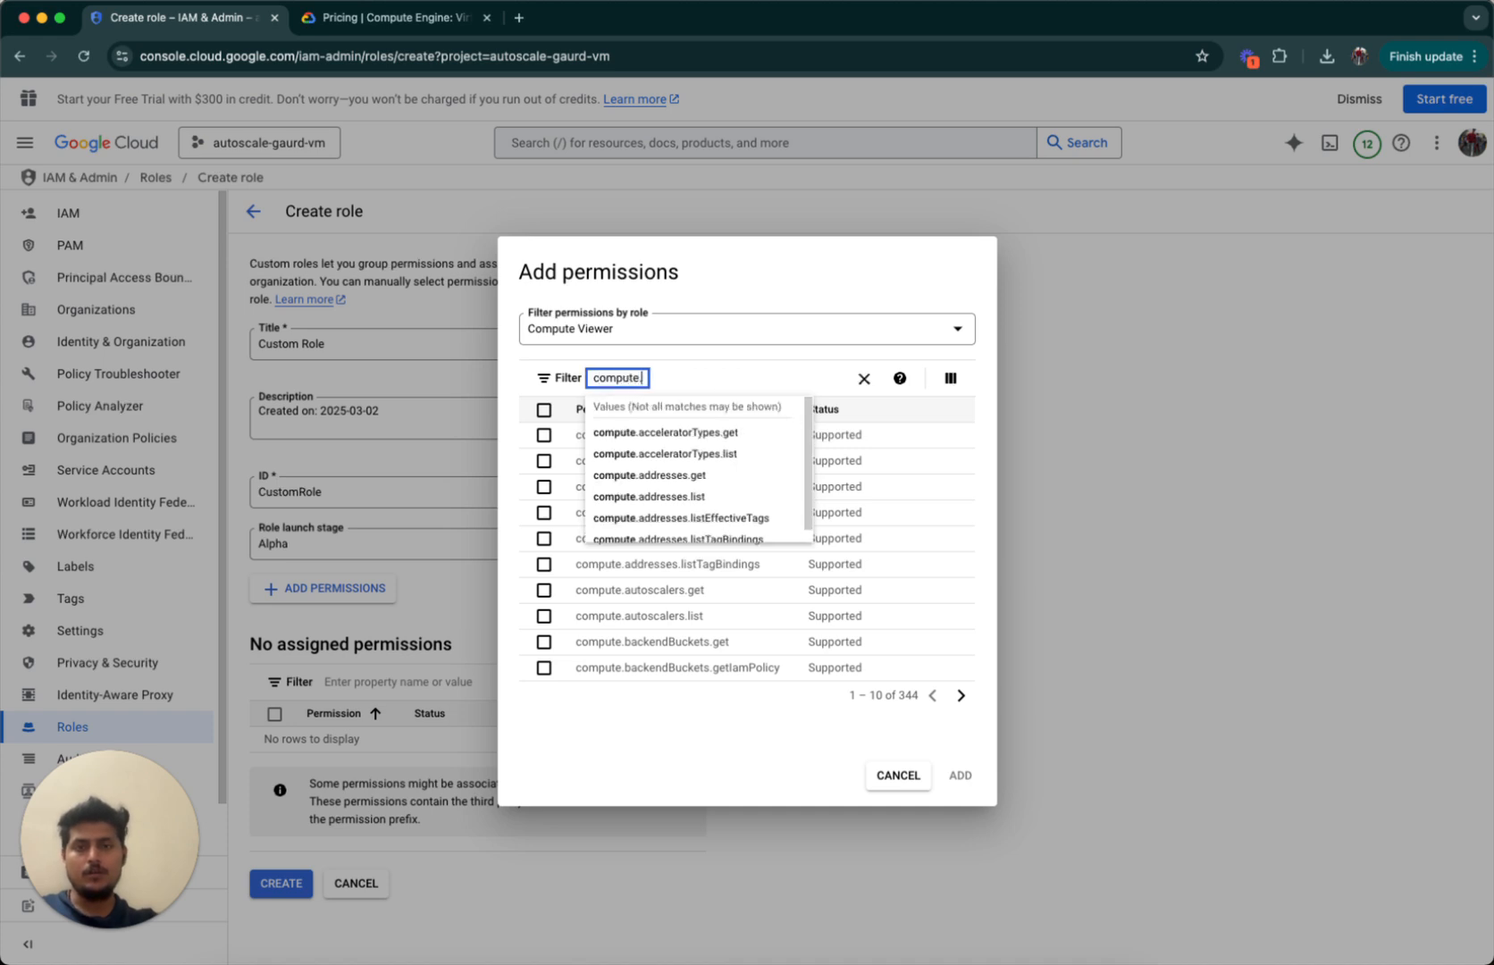
text(instances.get)
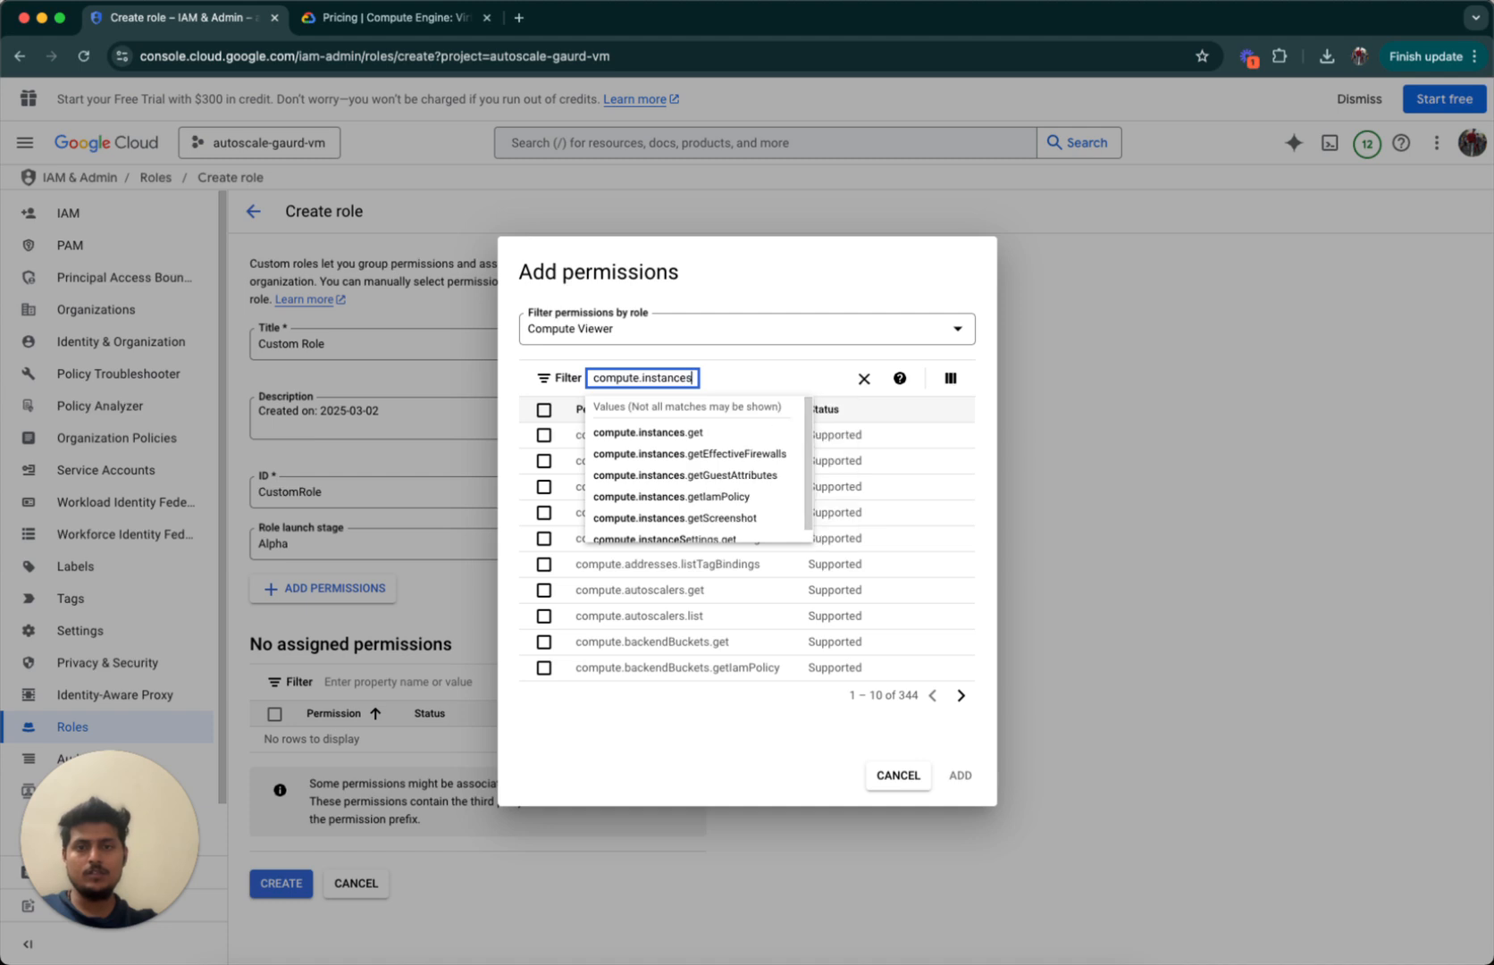
click(682, 435)
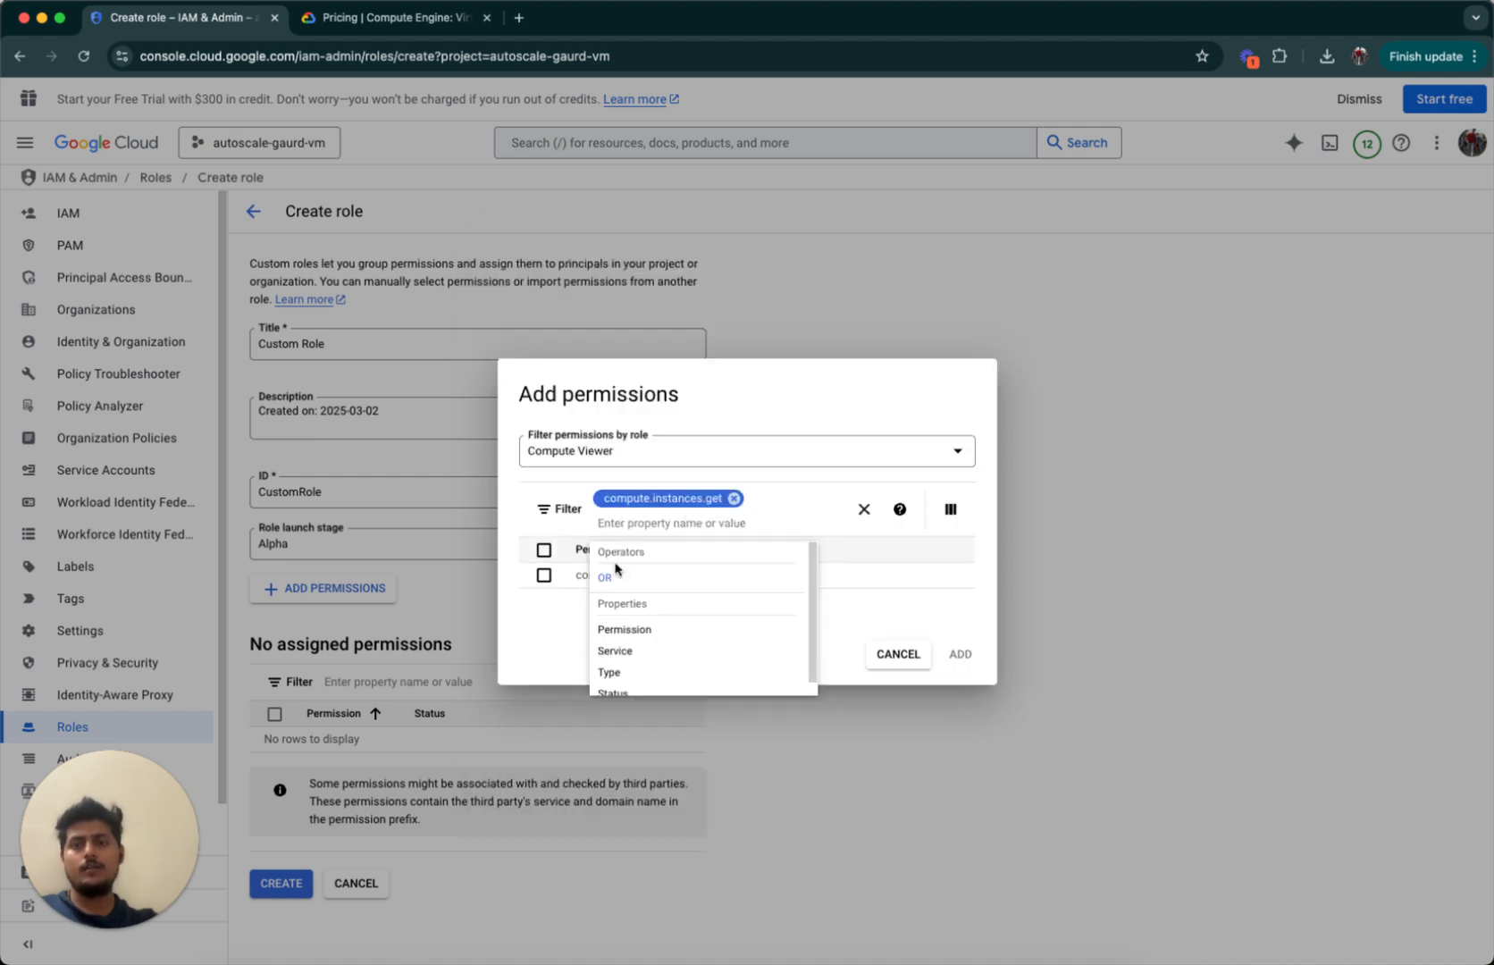
click(629, 577)
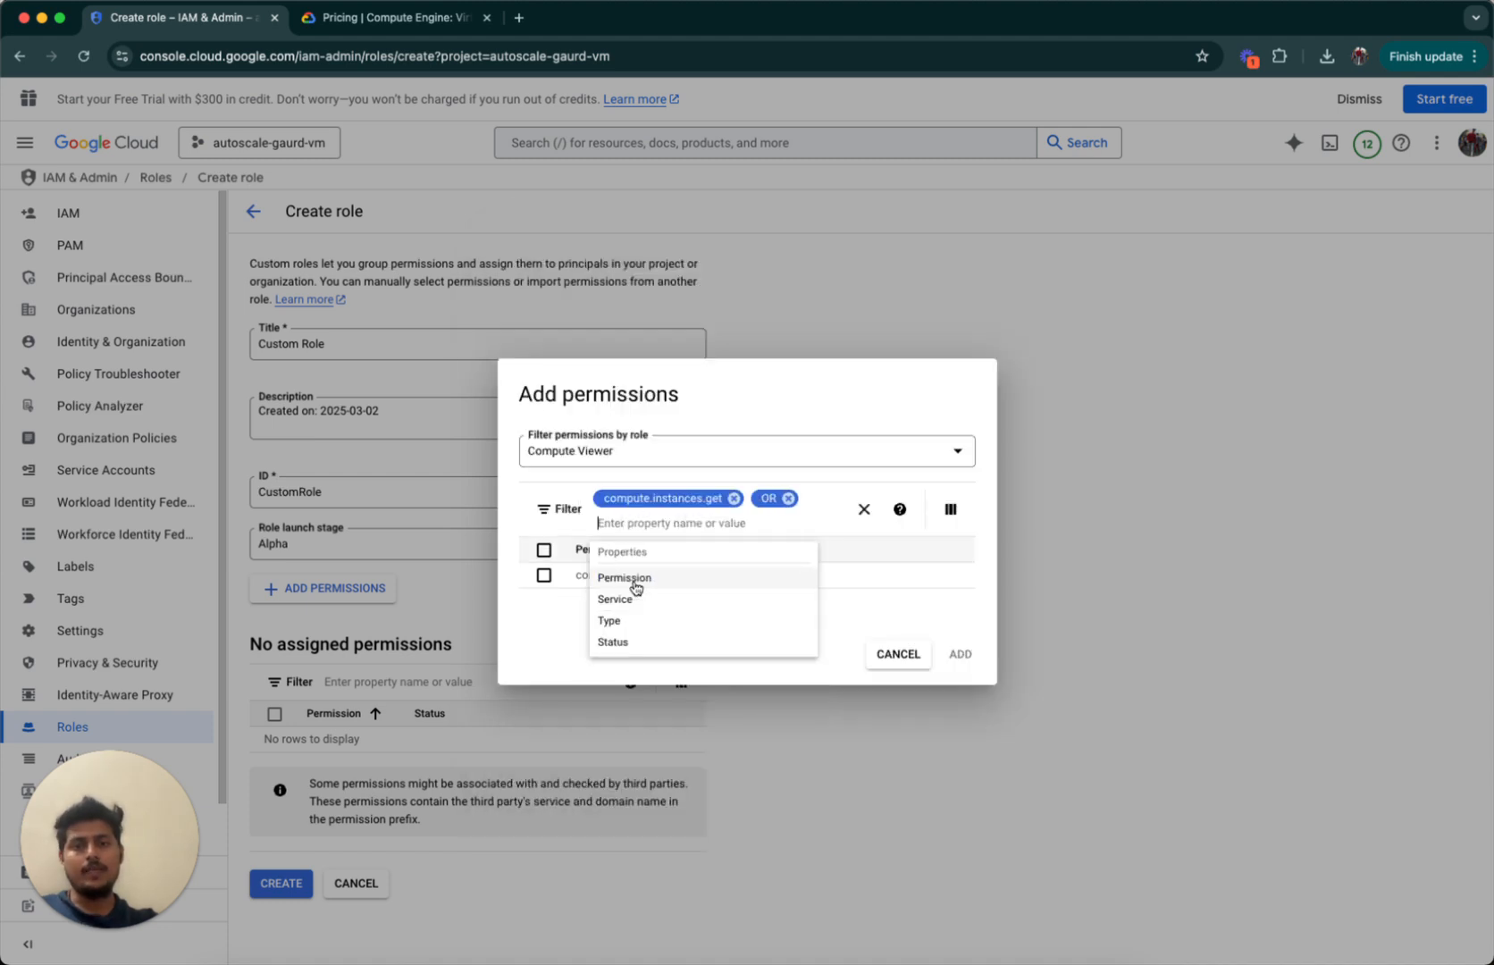
click(543, 575)
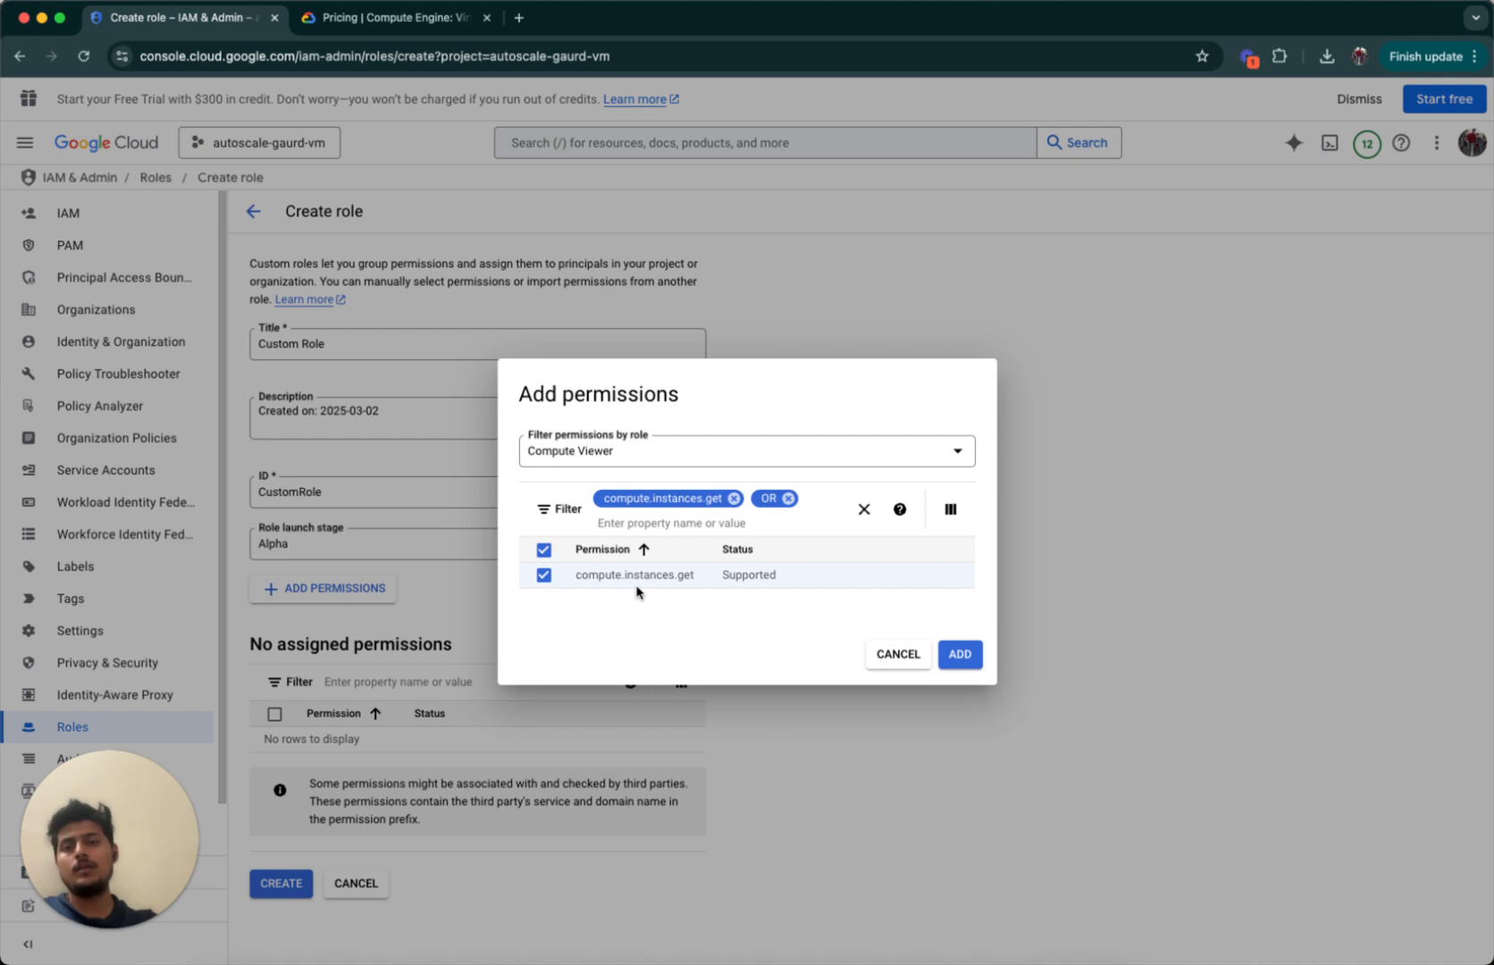
click(789, 520)
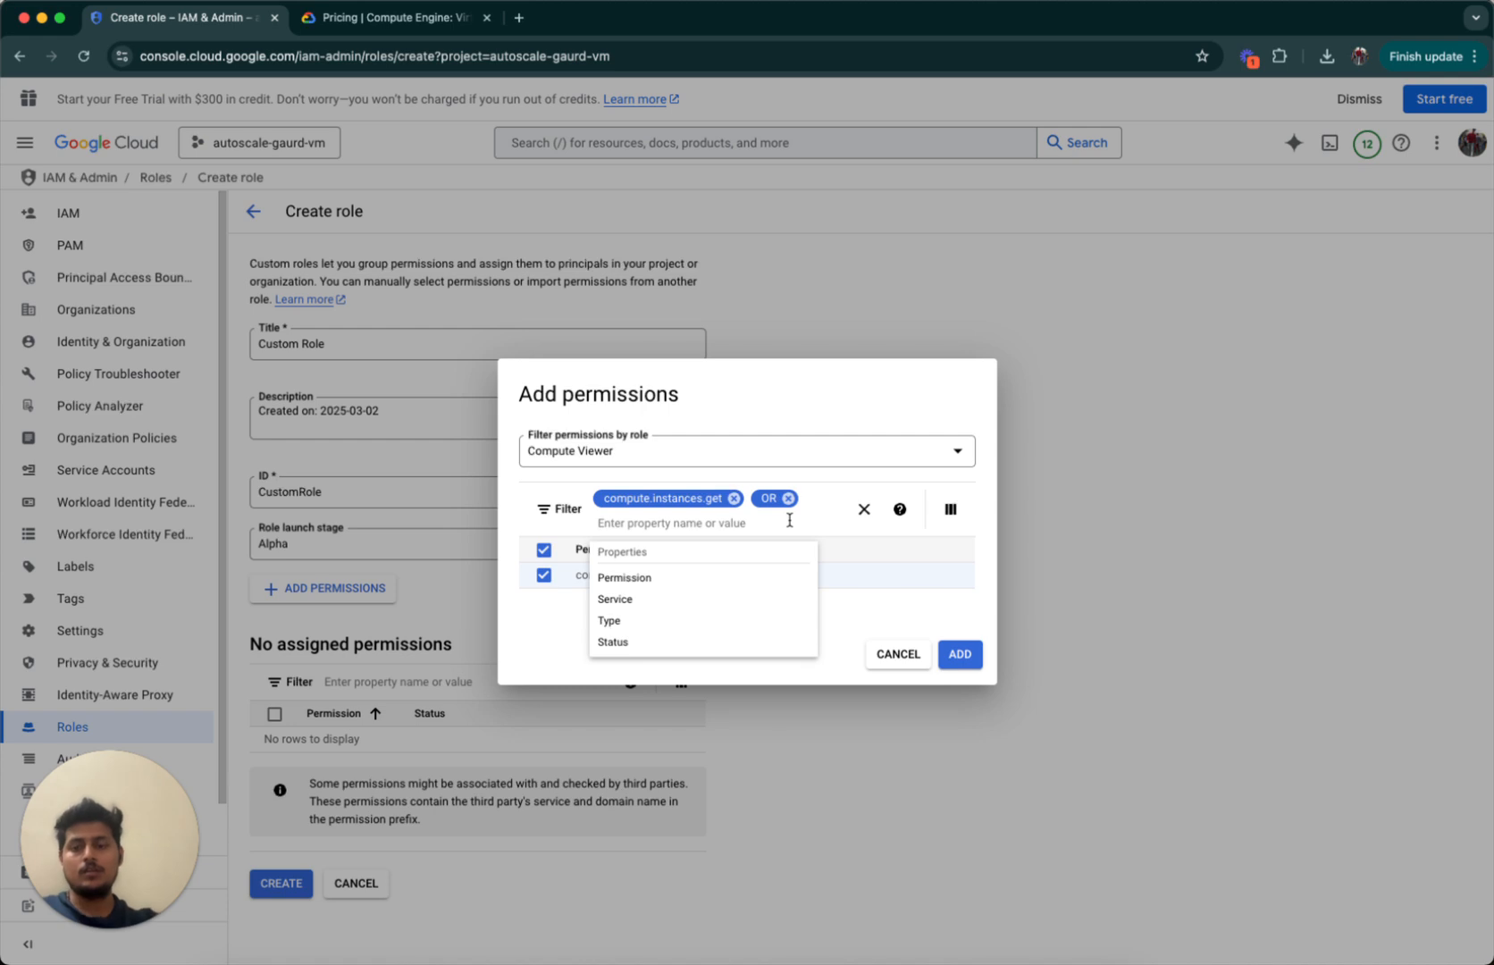
text(compute.instance)
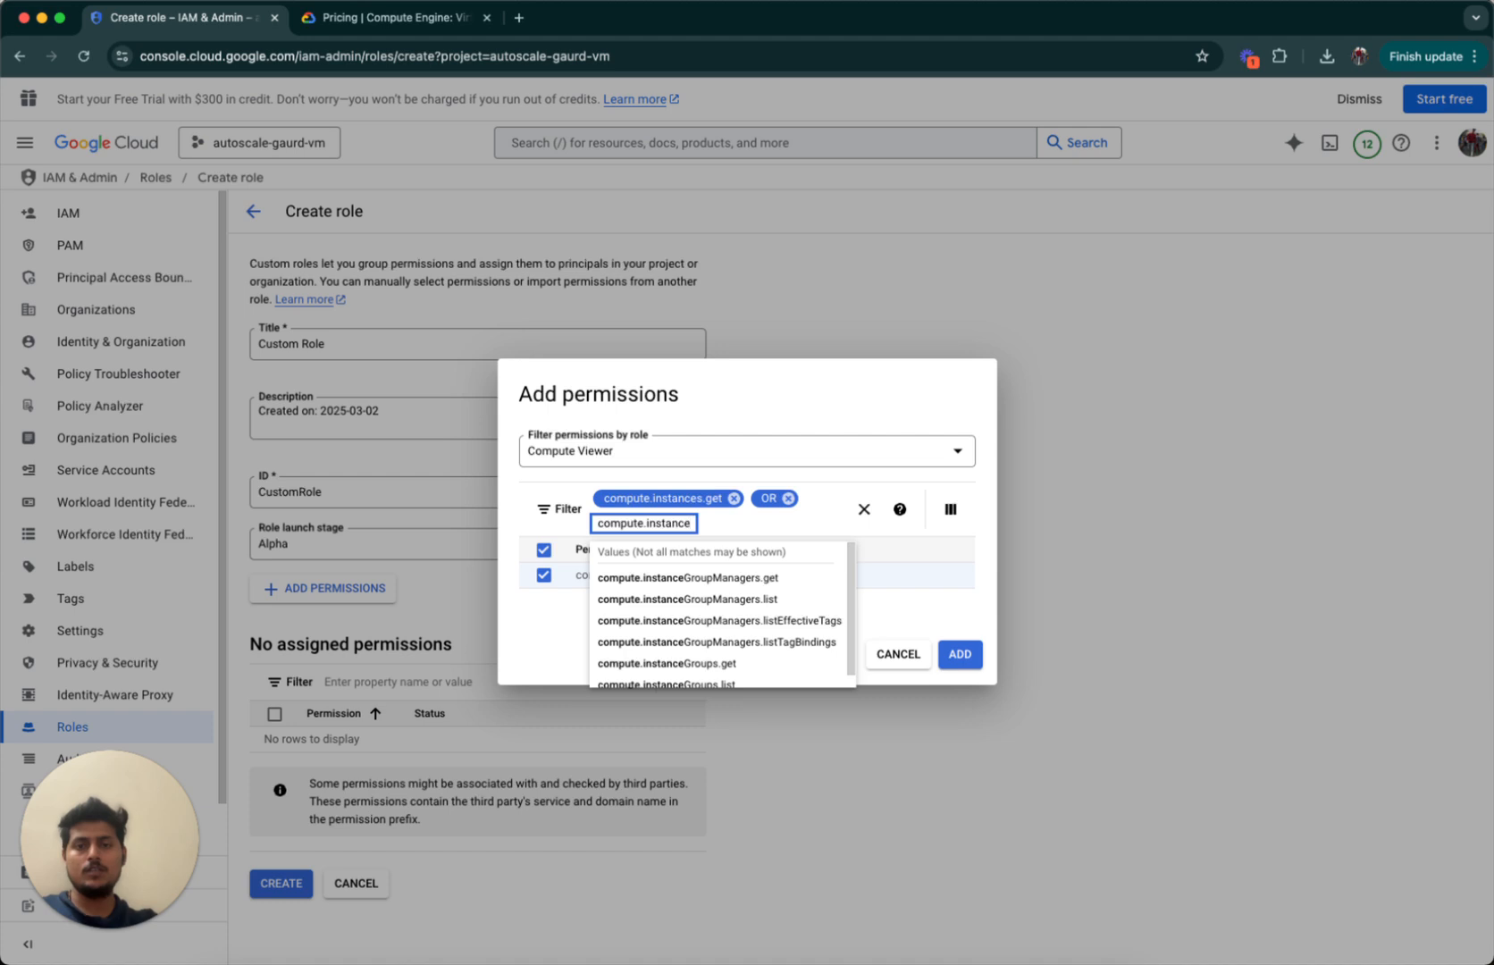
text(s.l)
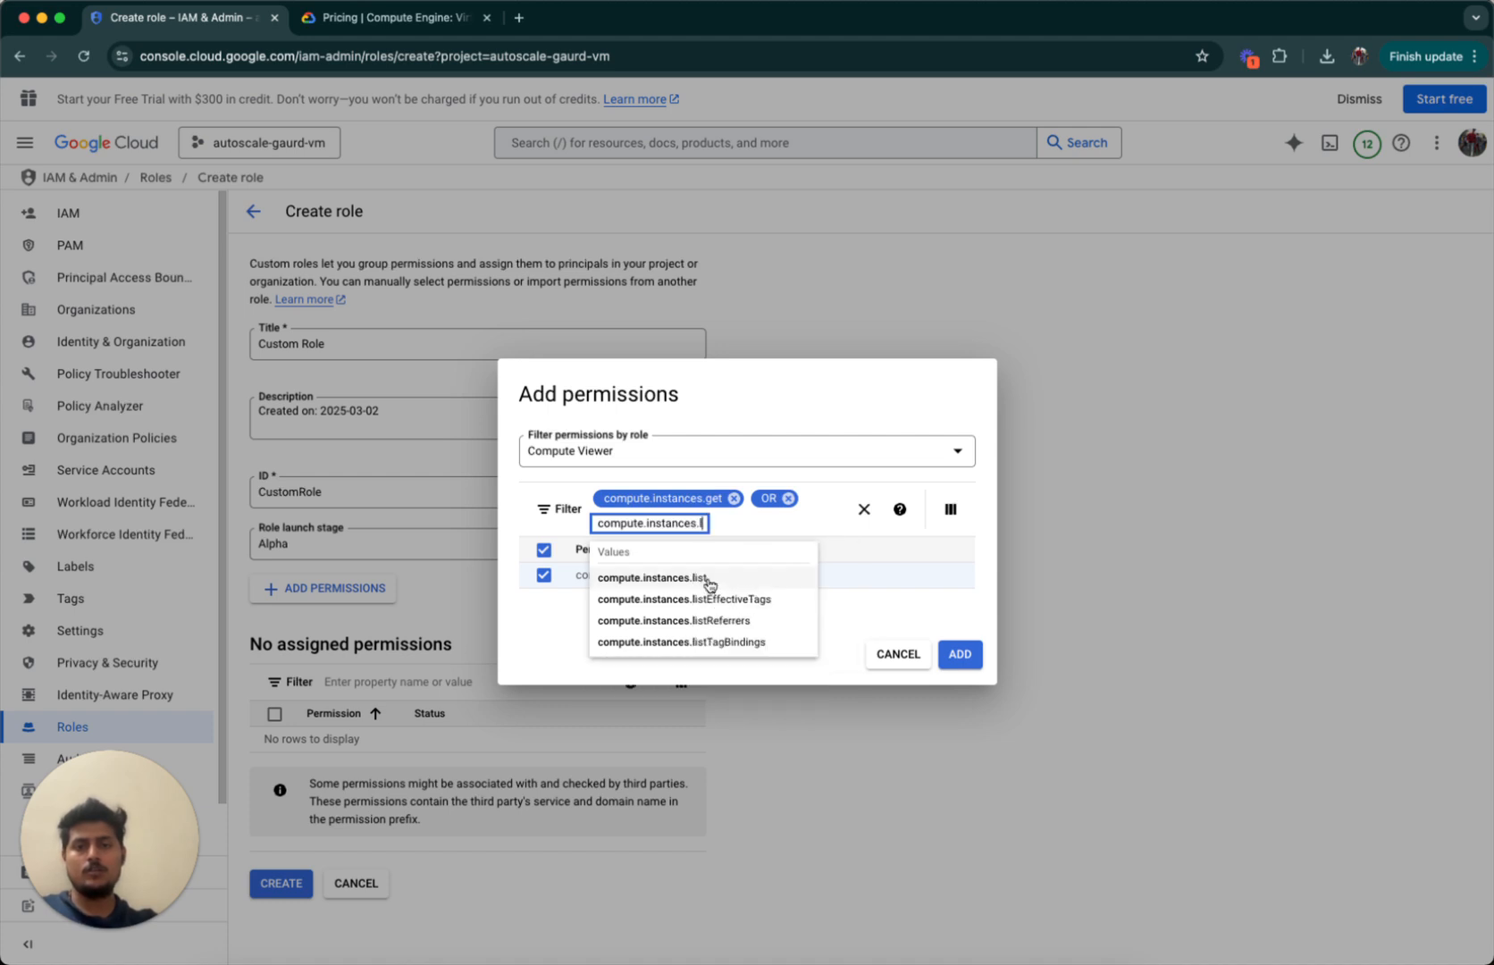
click(706, 581)
click(542, 600)
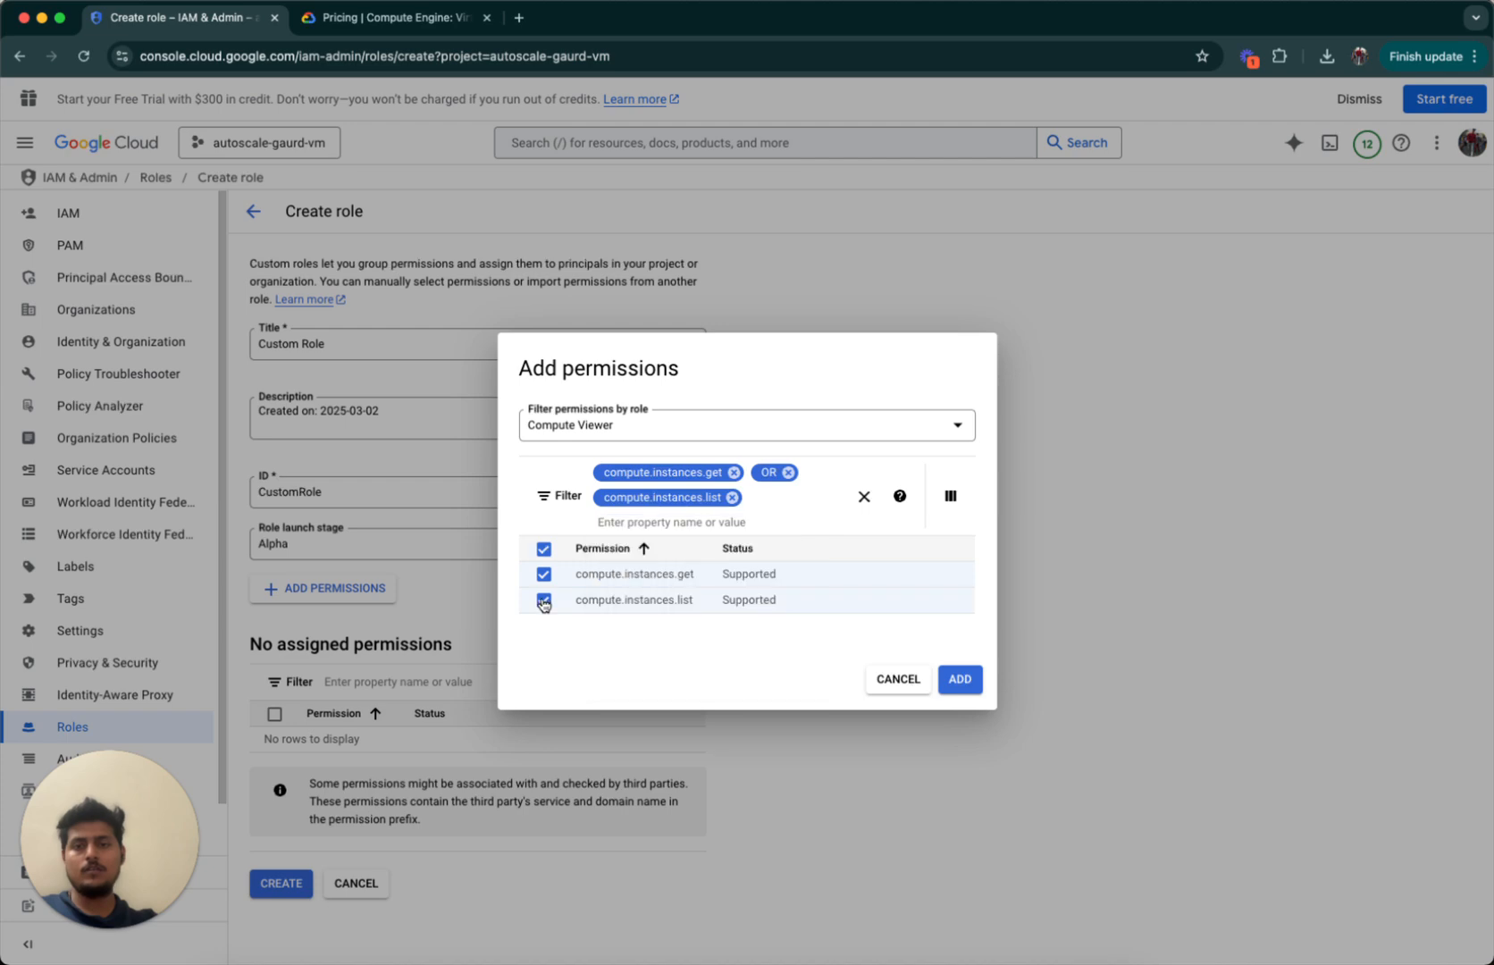
Add both permissions, create Custom Role, and move to the project's IAM page.
click(958, 679)
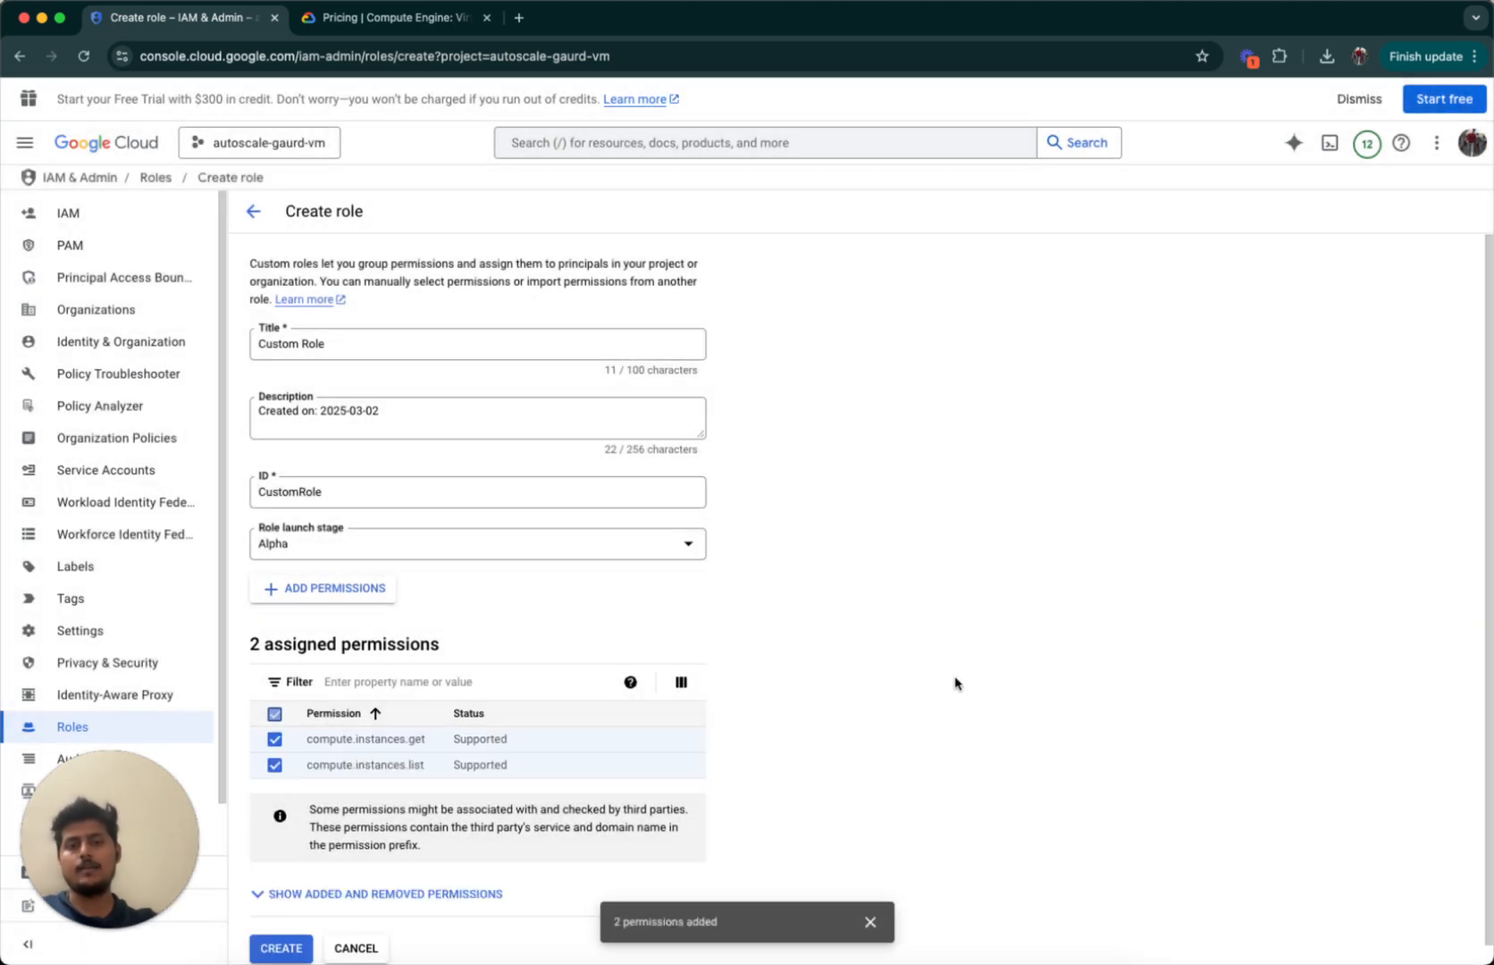
scroll(769, 709, down, 1)
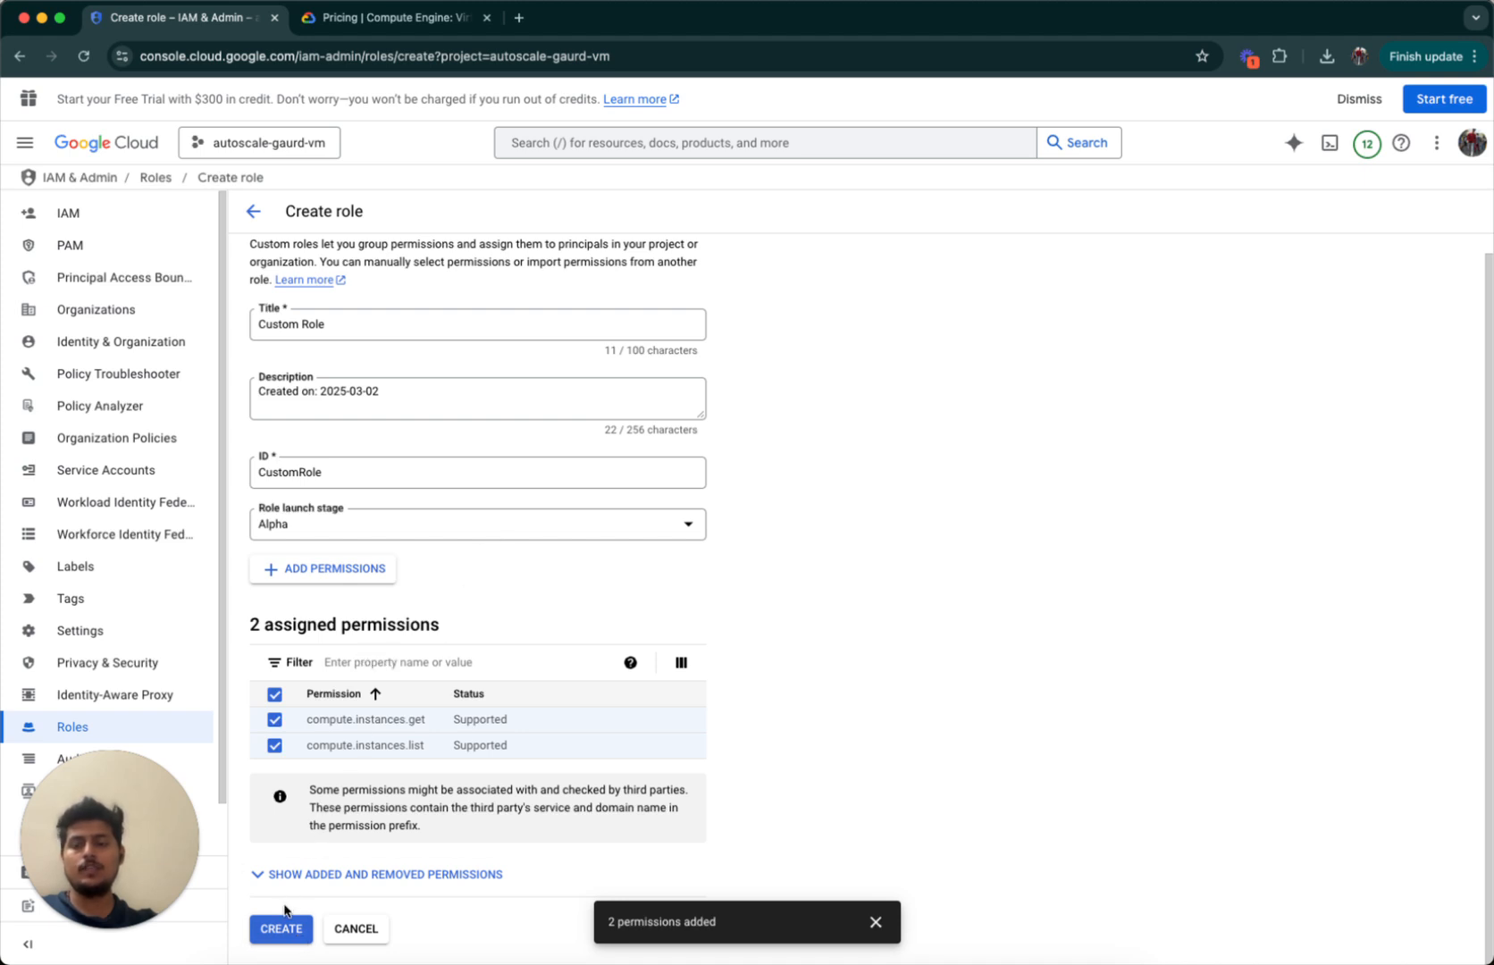
click(282, 930)
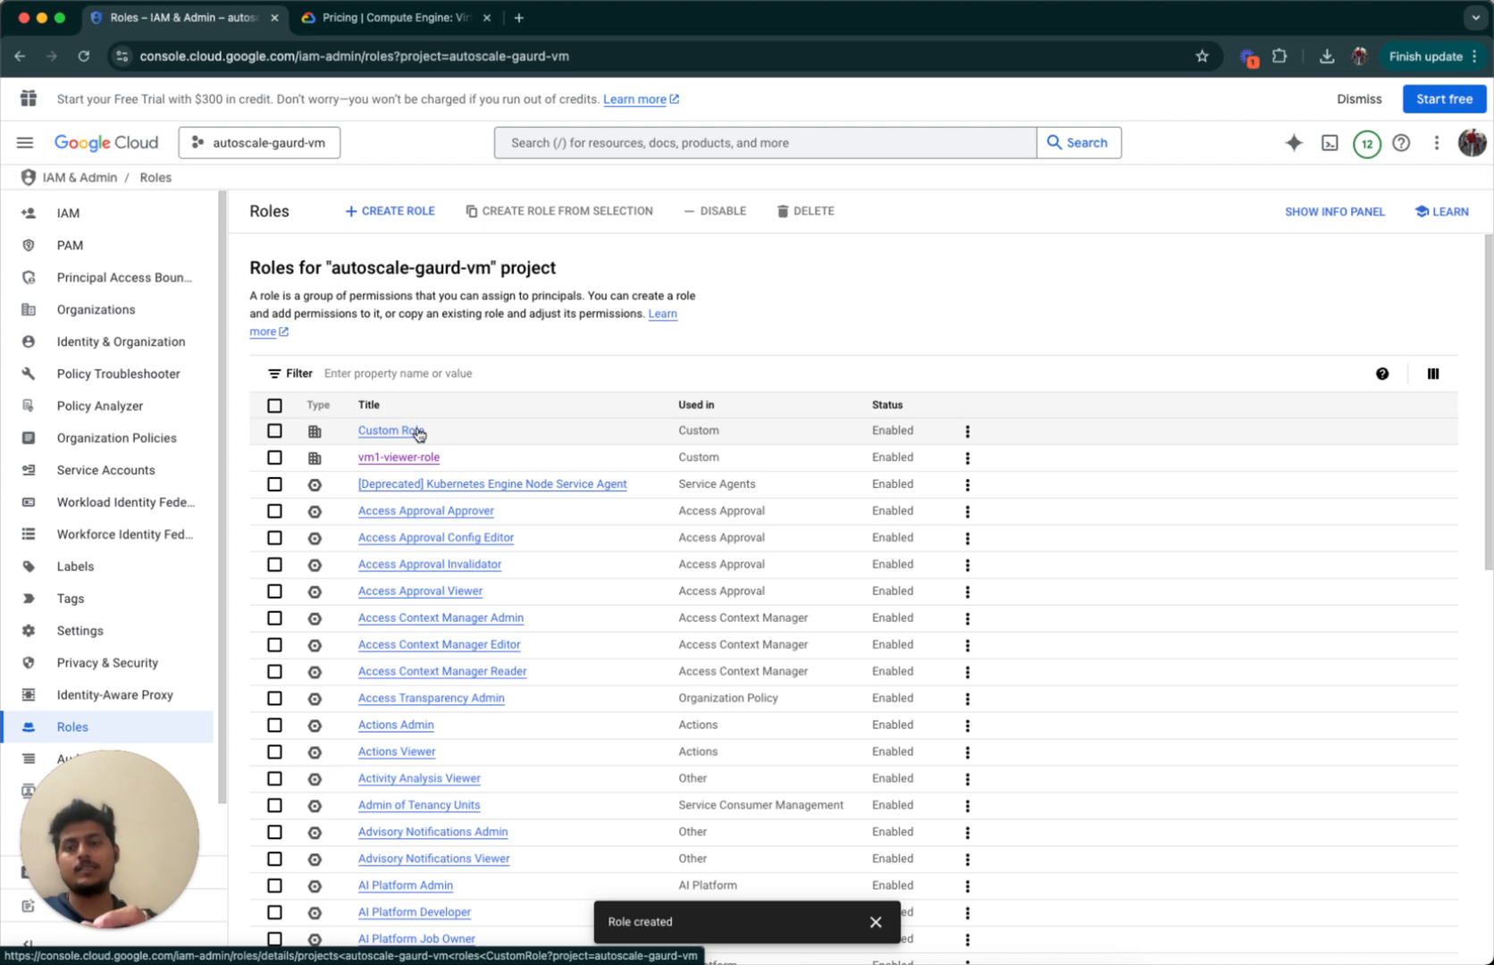
click(65, 216)
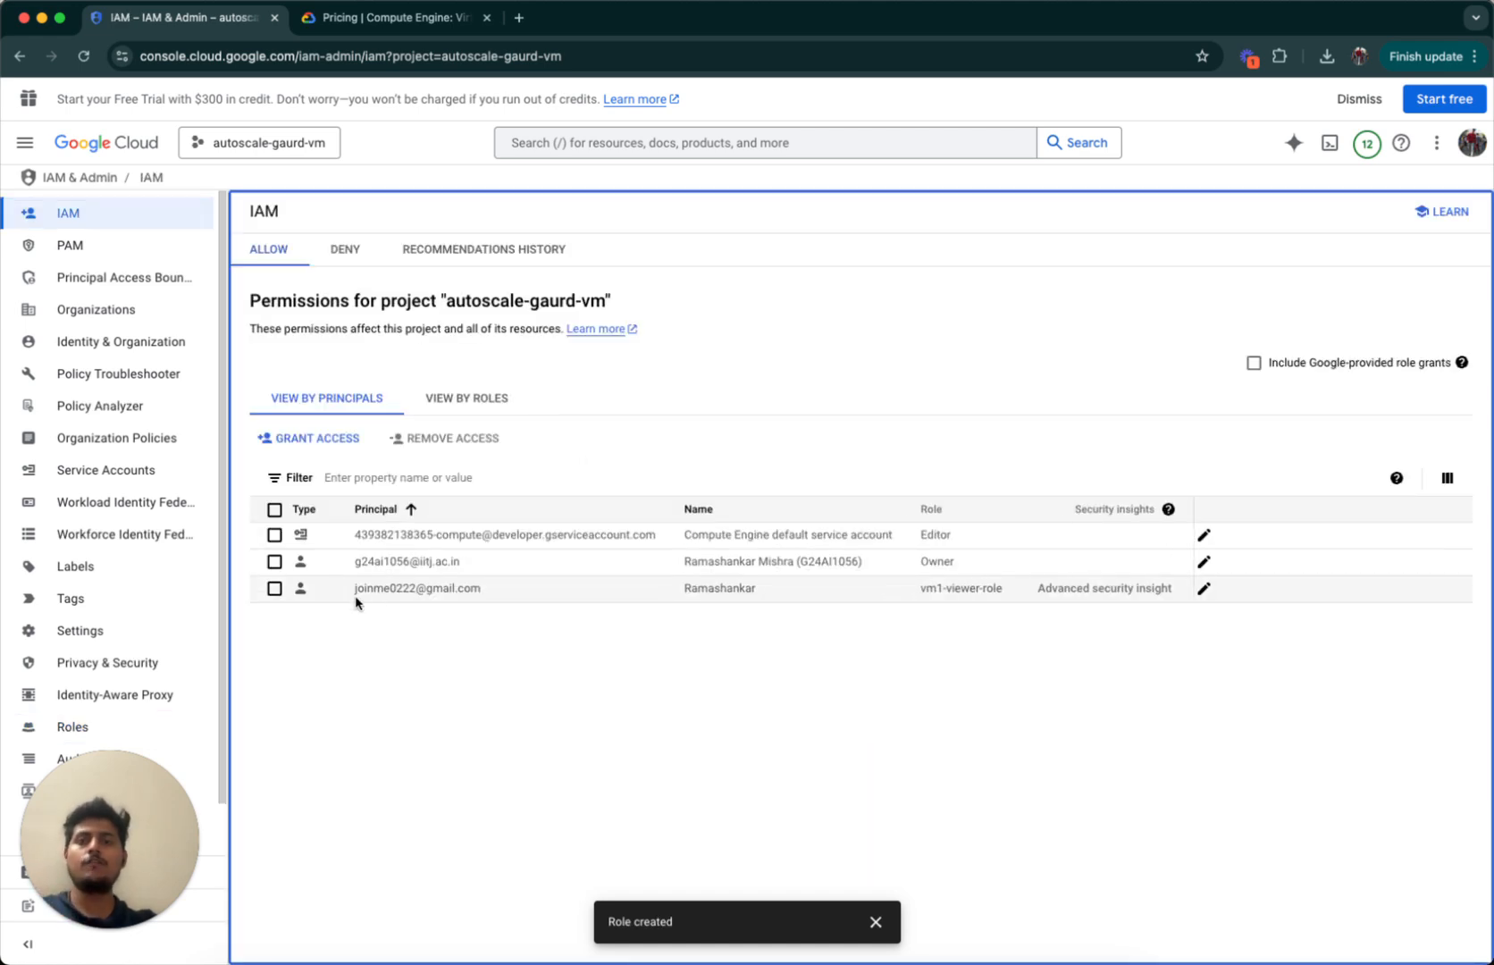
Start a Grant access and enter the user's e-mail address as the new principal.
click(313, 645)
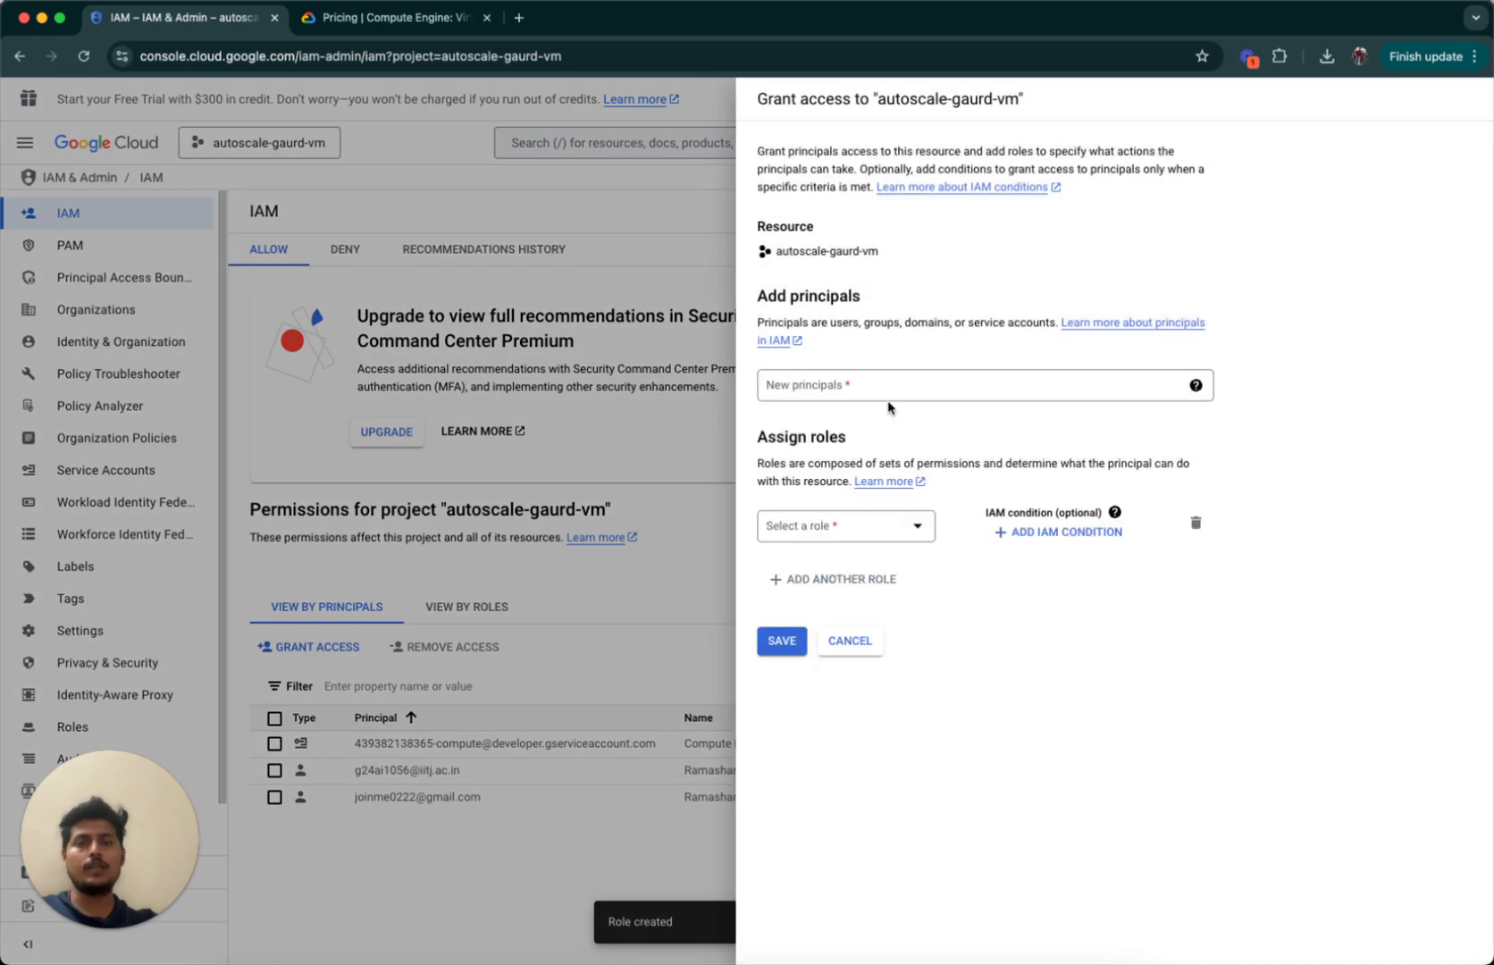
click(850, 385)
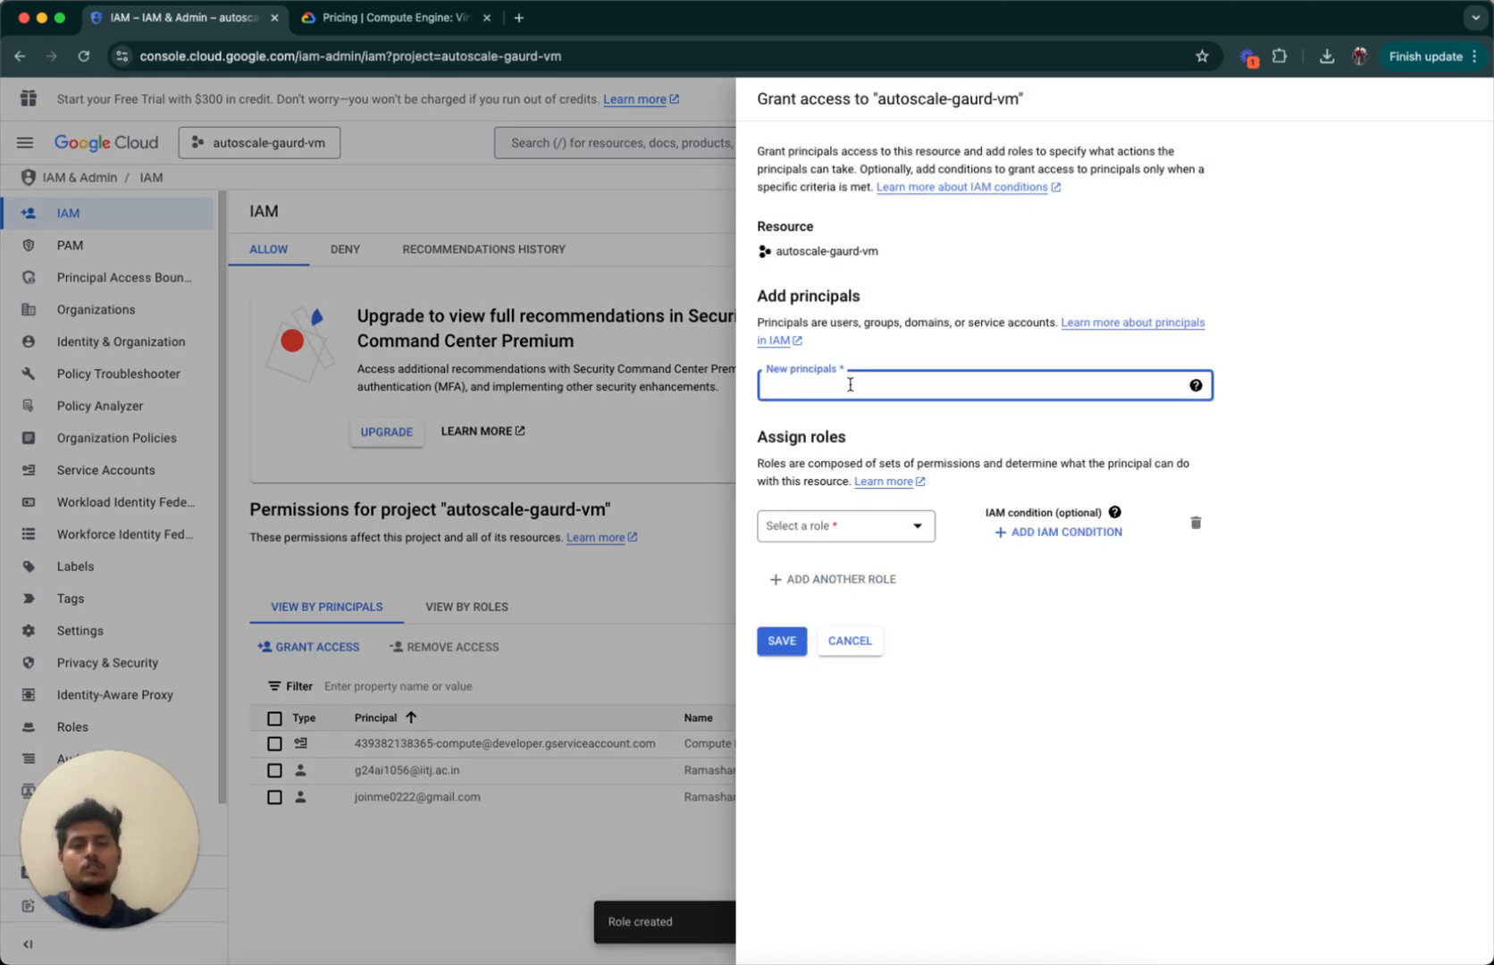
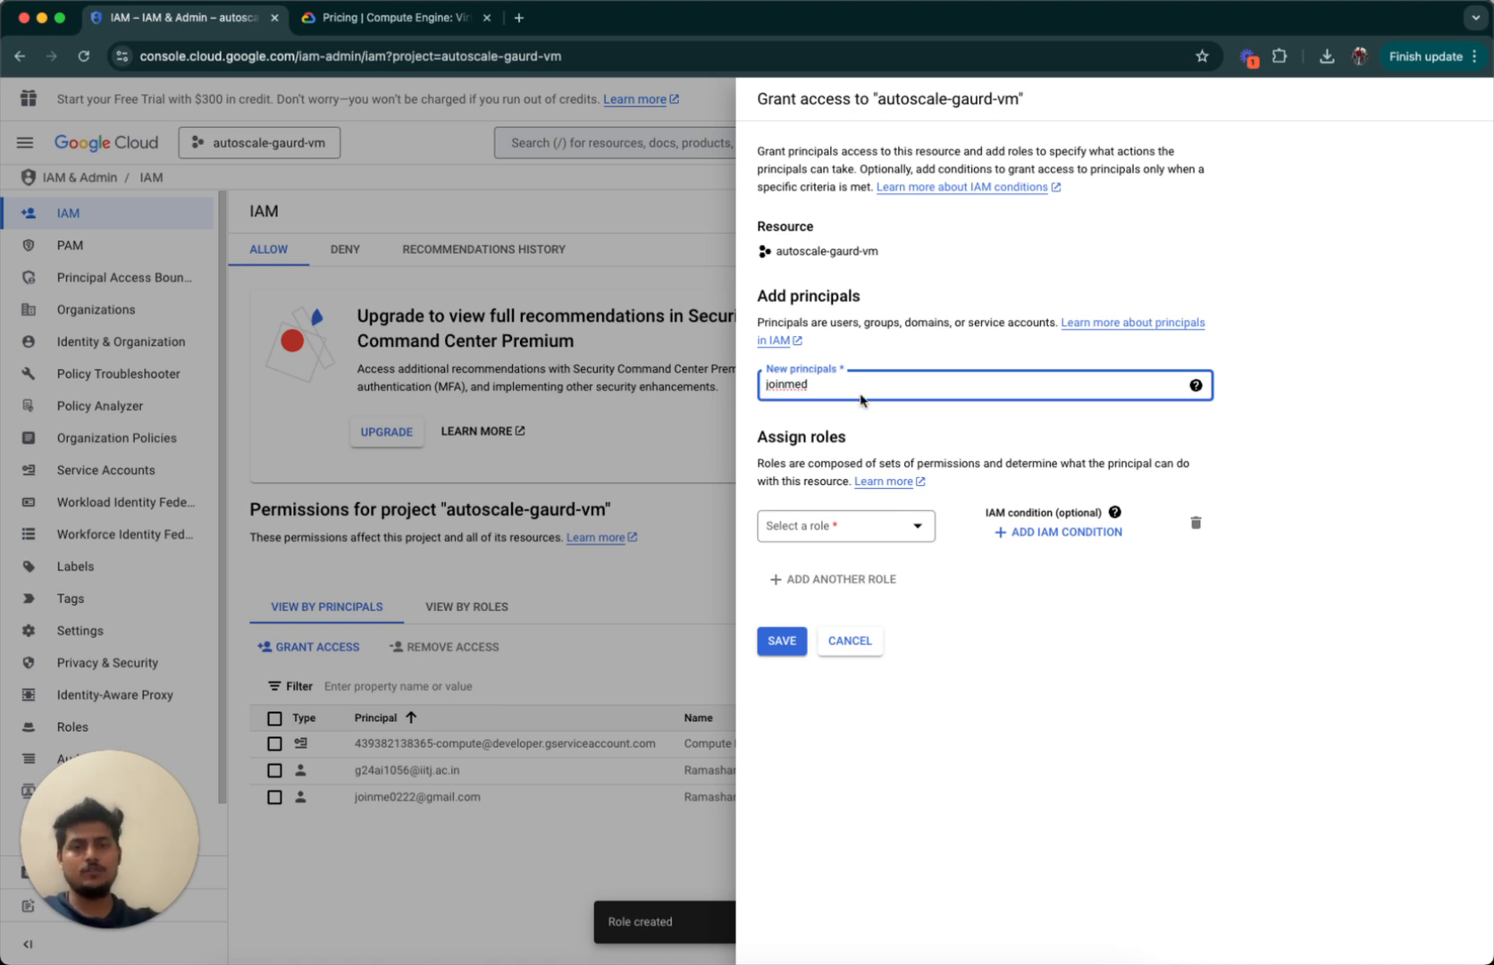
key(BackSpace)
key(BackSpace)
key(super+a)
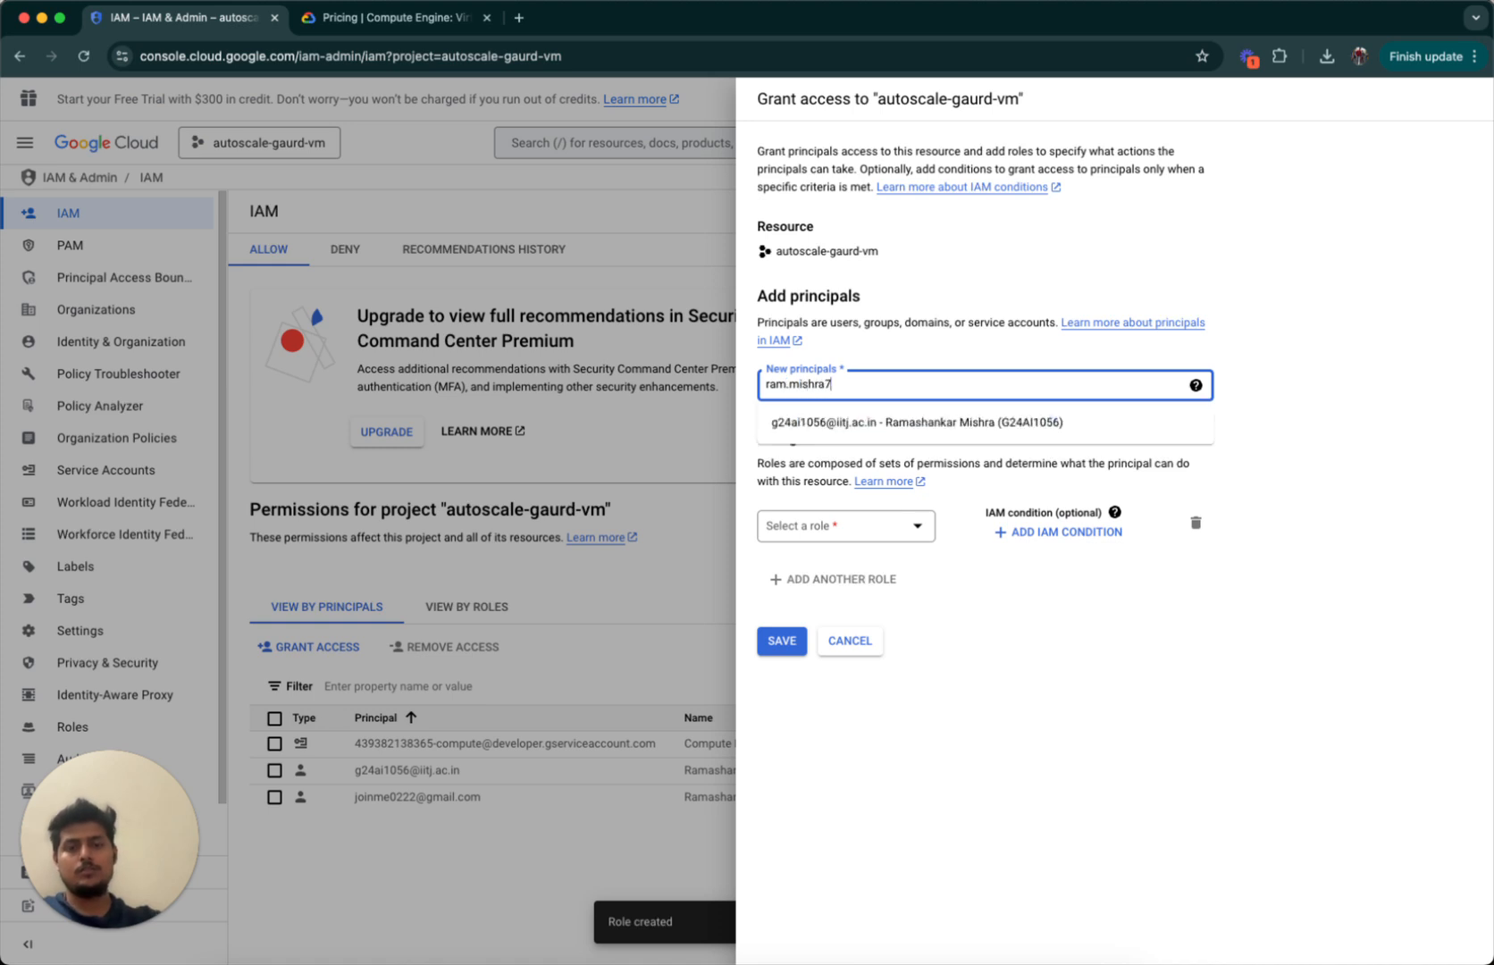
key(super+a)
key(BackSpace)
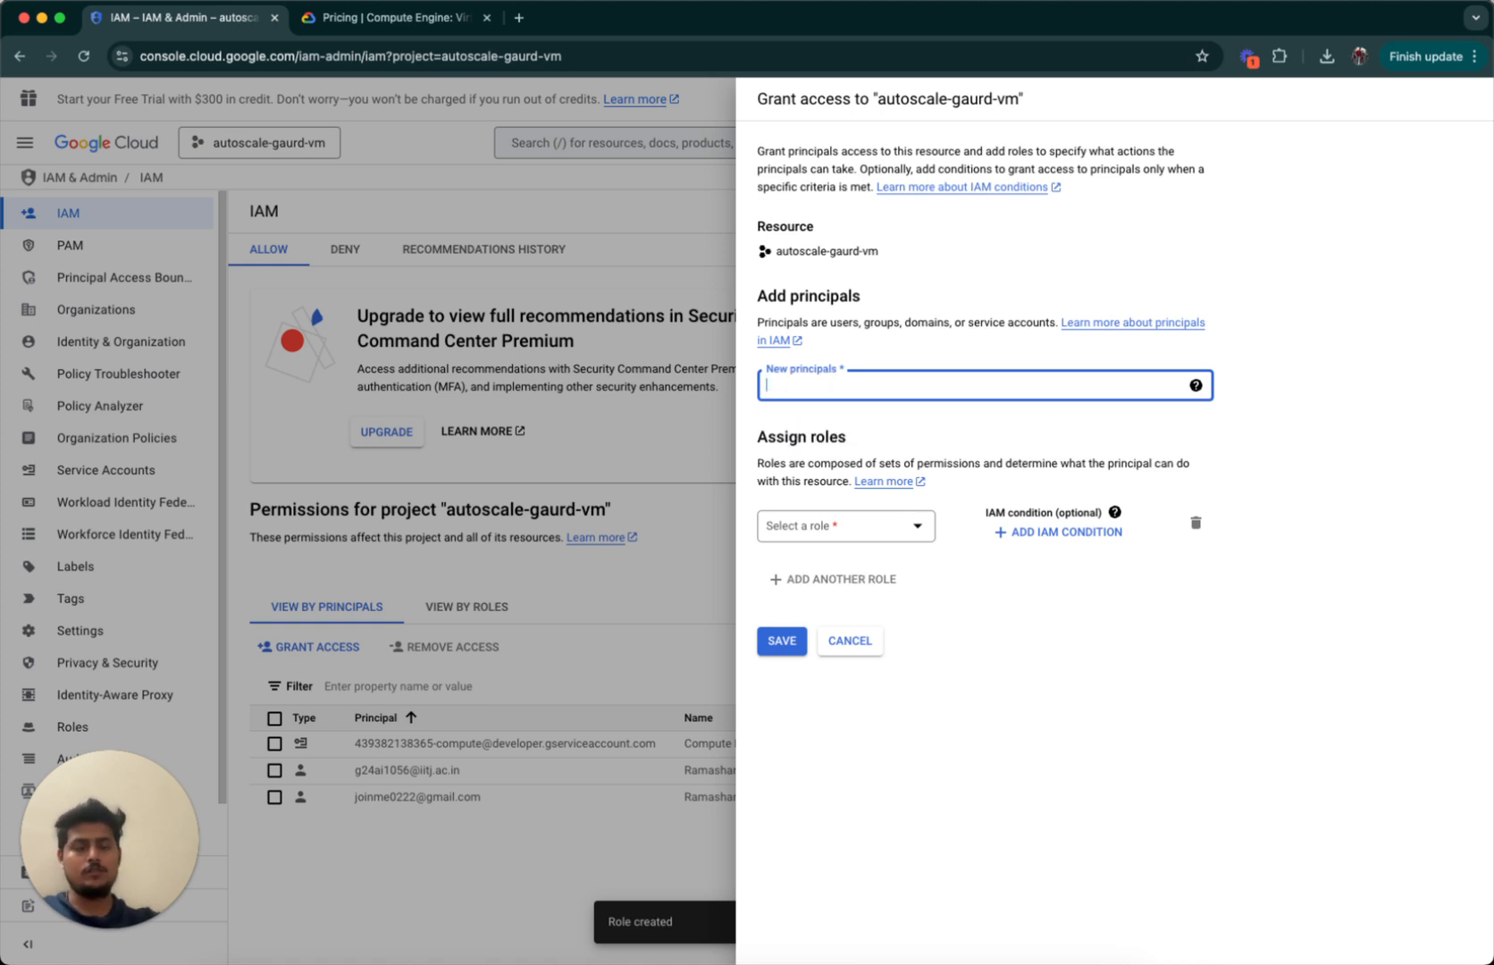
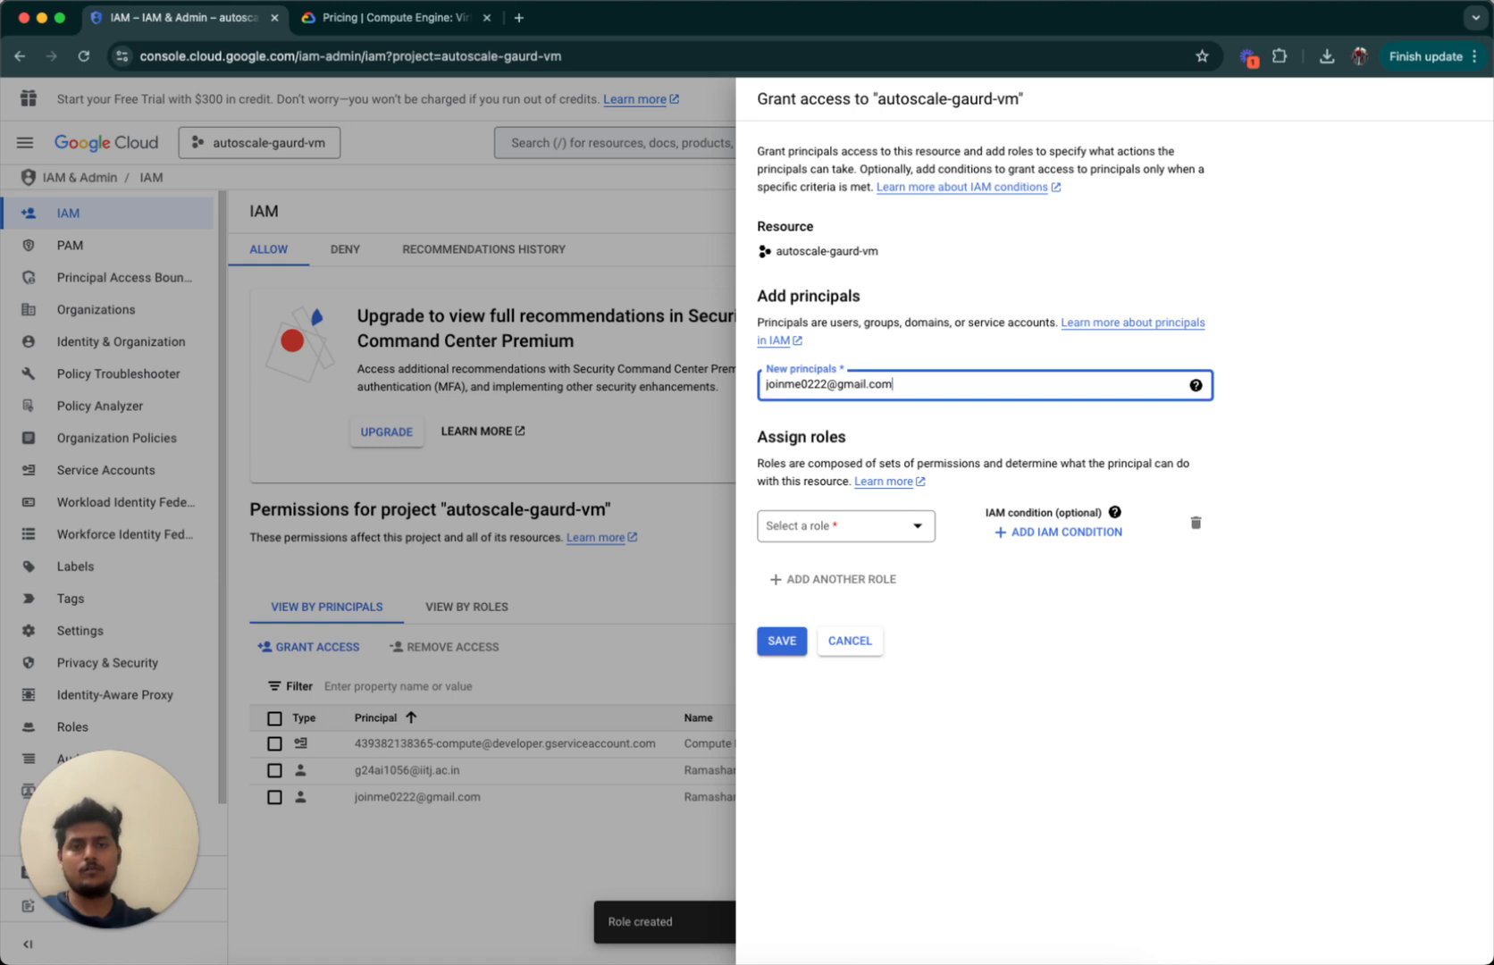
Assign Custom > Custom Role to that principal and save the grant.
click(847, 527)
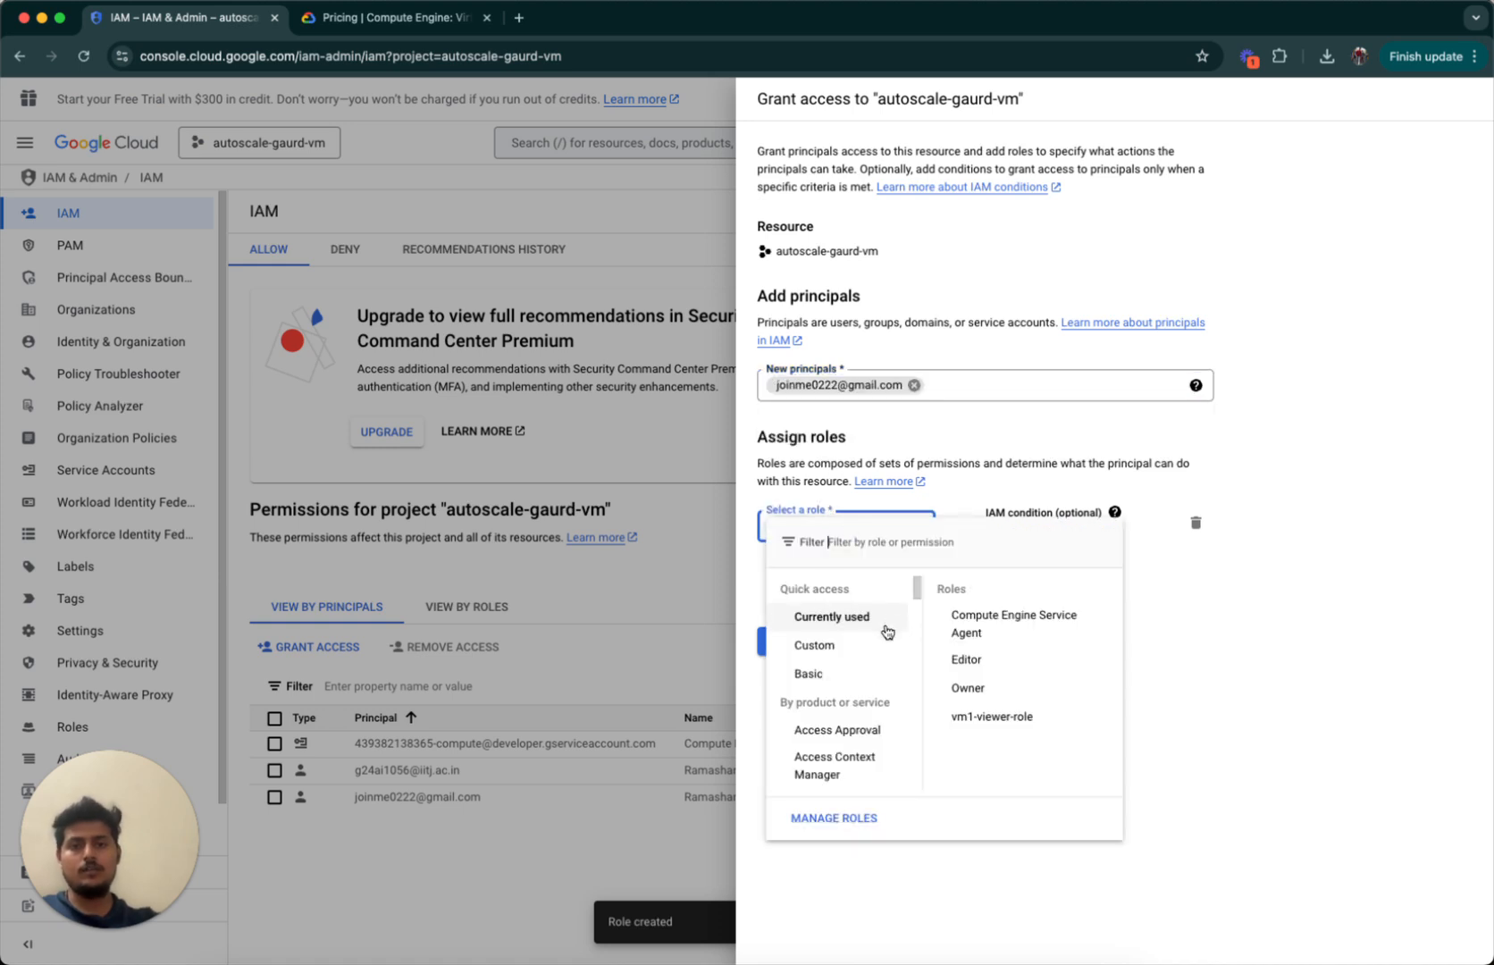
mouse_move(874, 650)
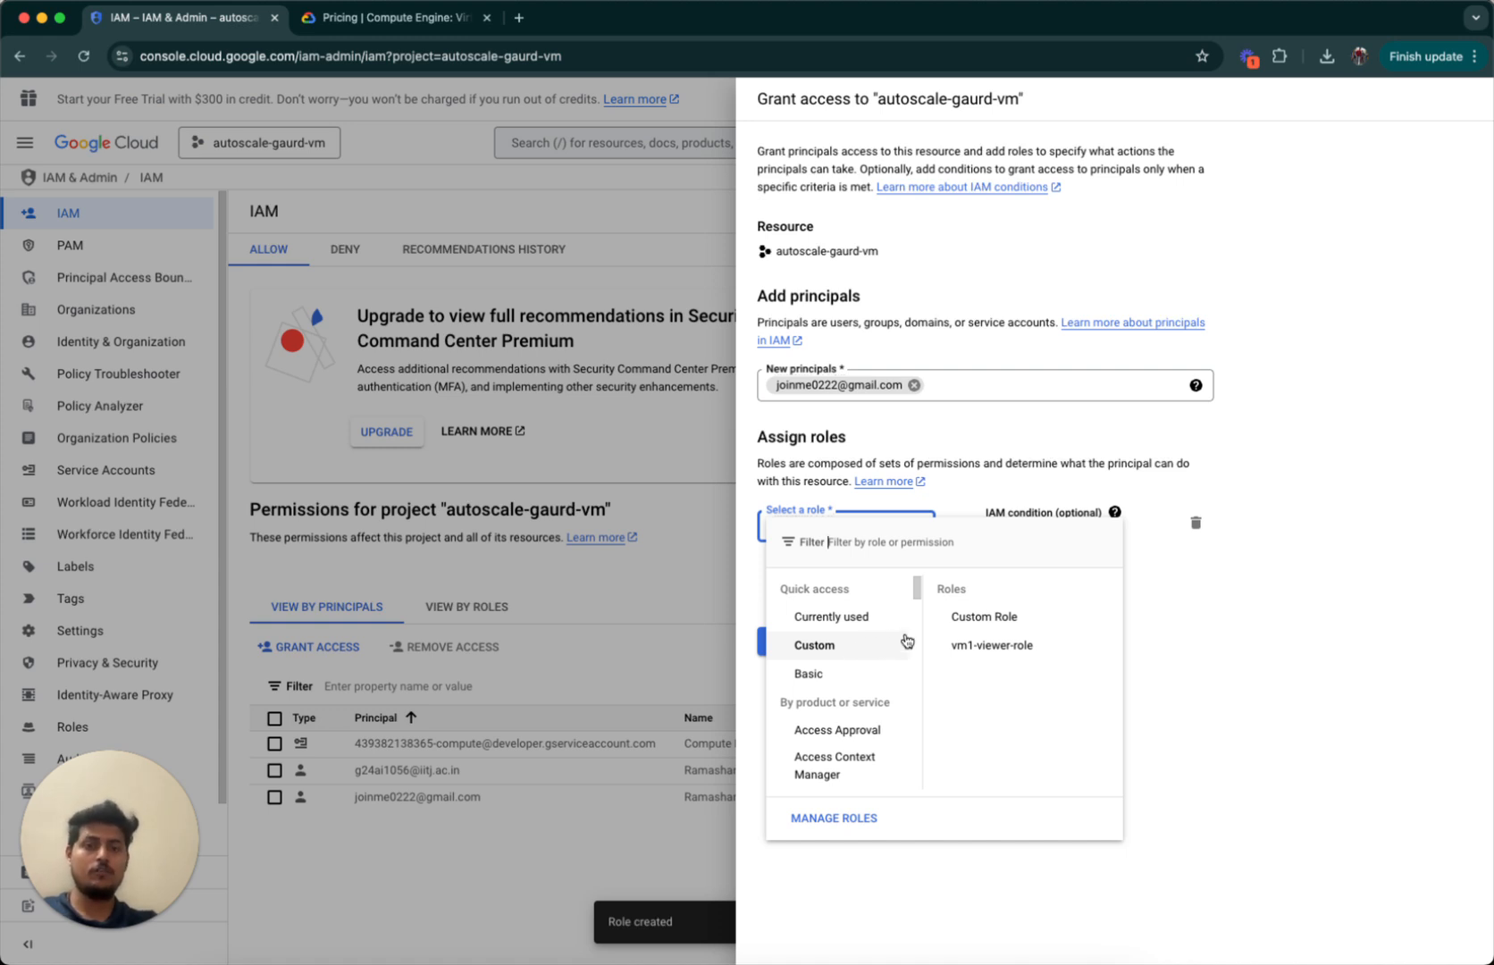
click(972, 622)
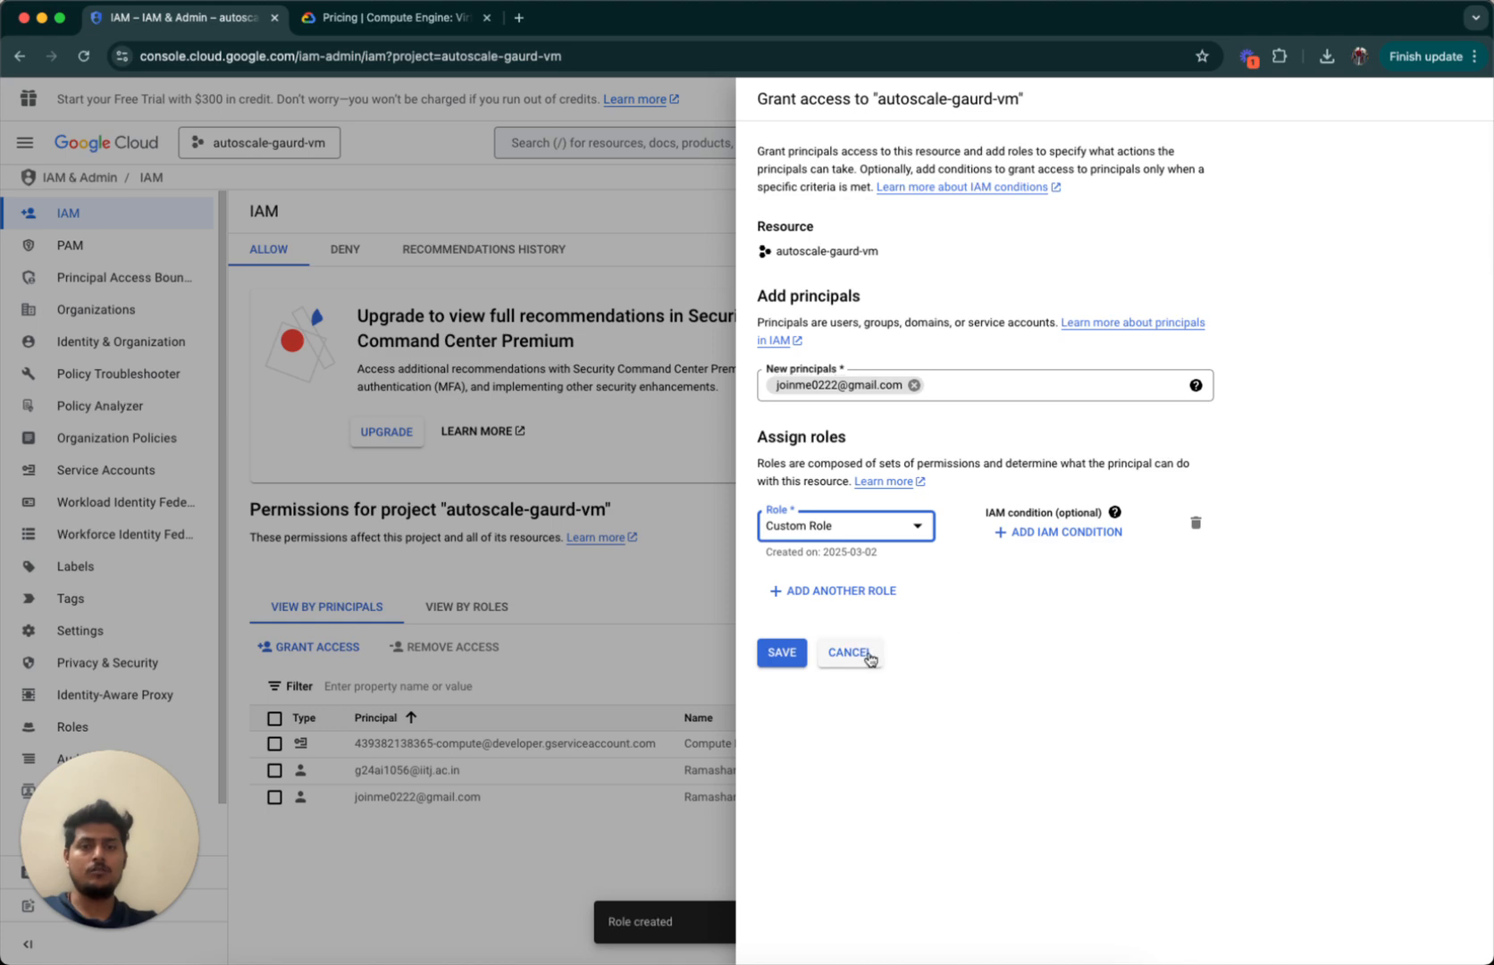
click(783, 653)
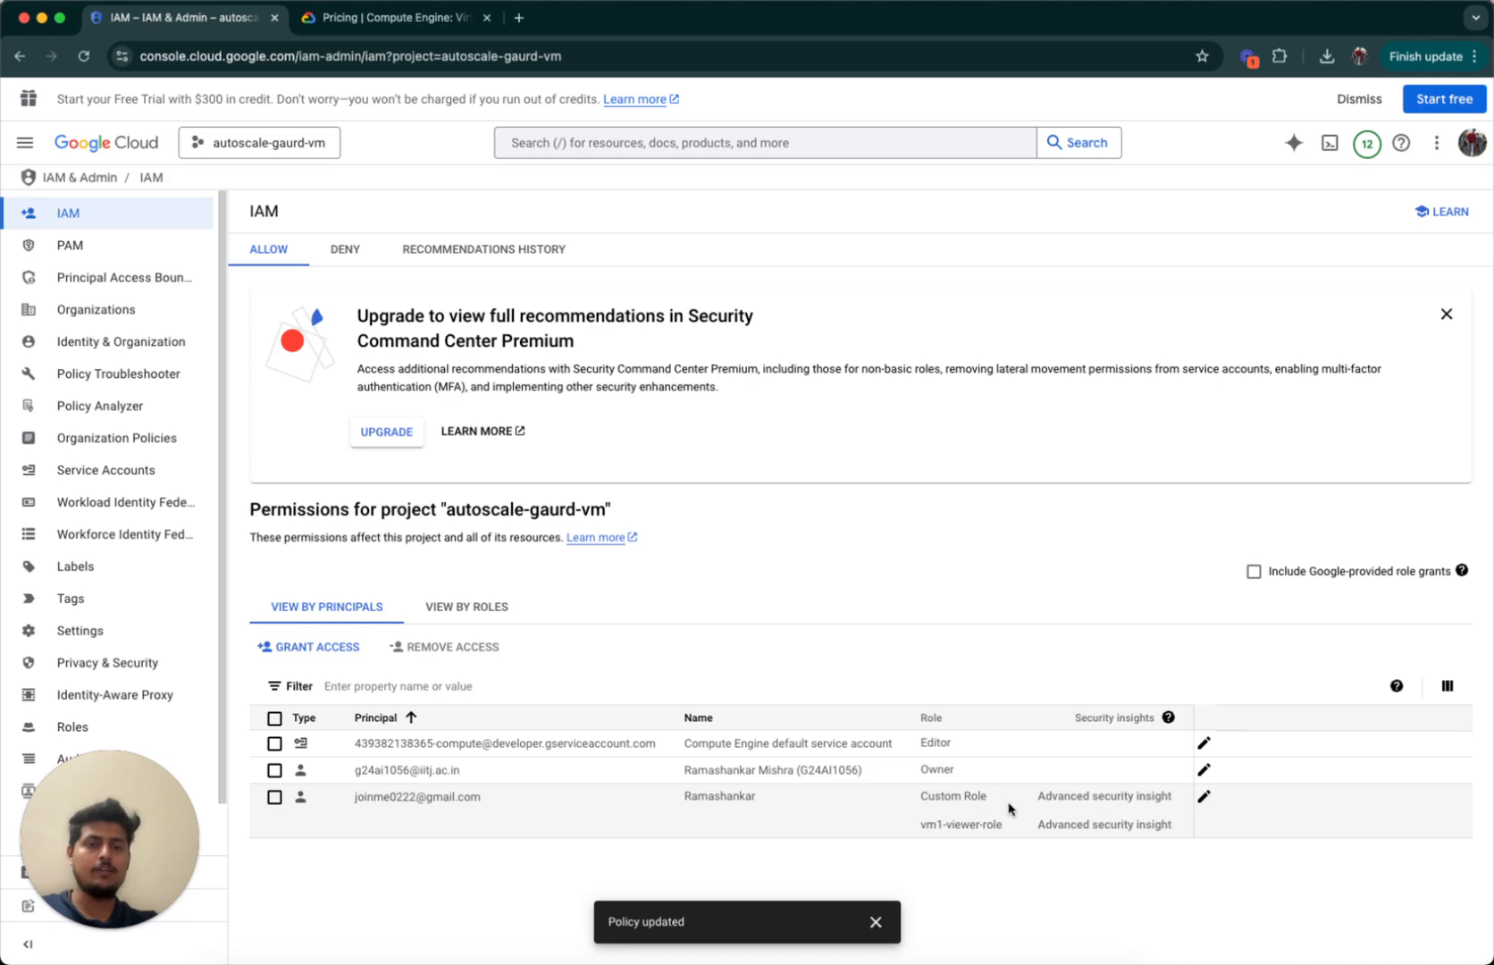
Delete vm1-viewer-role from the user's roles, leaving Custom Role, and save.
click(1203, 796)
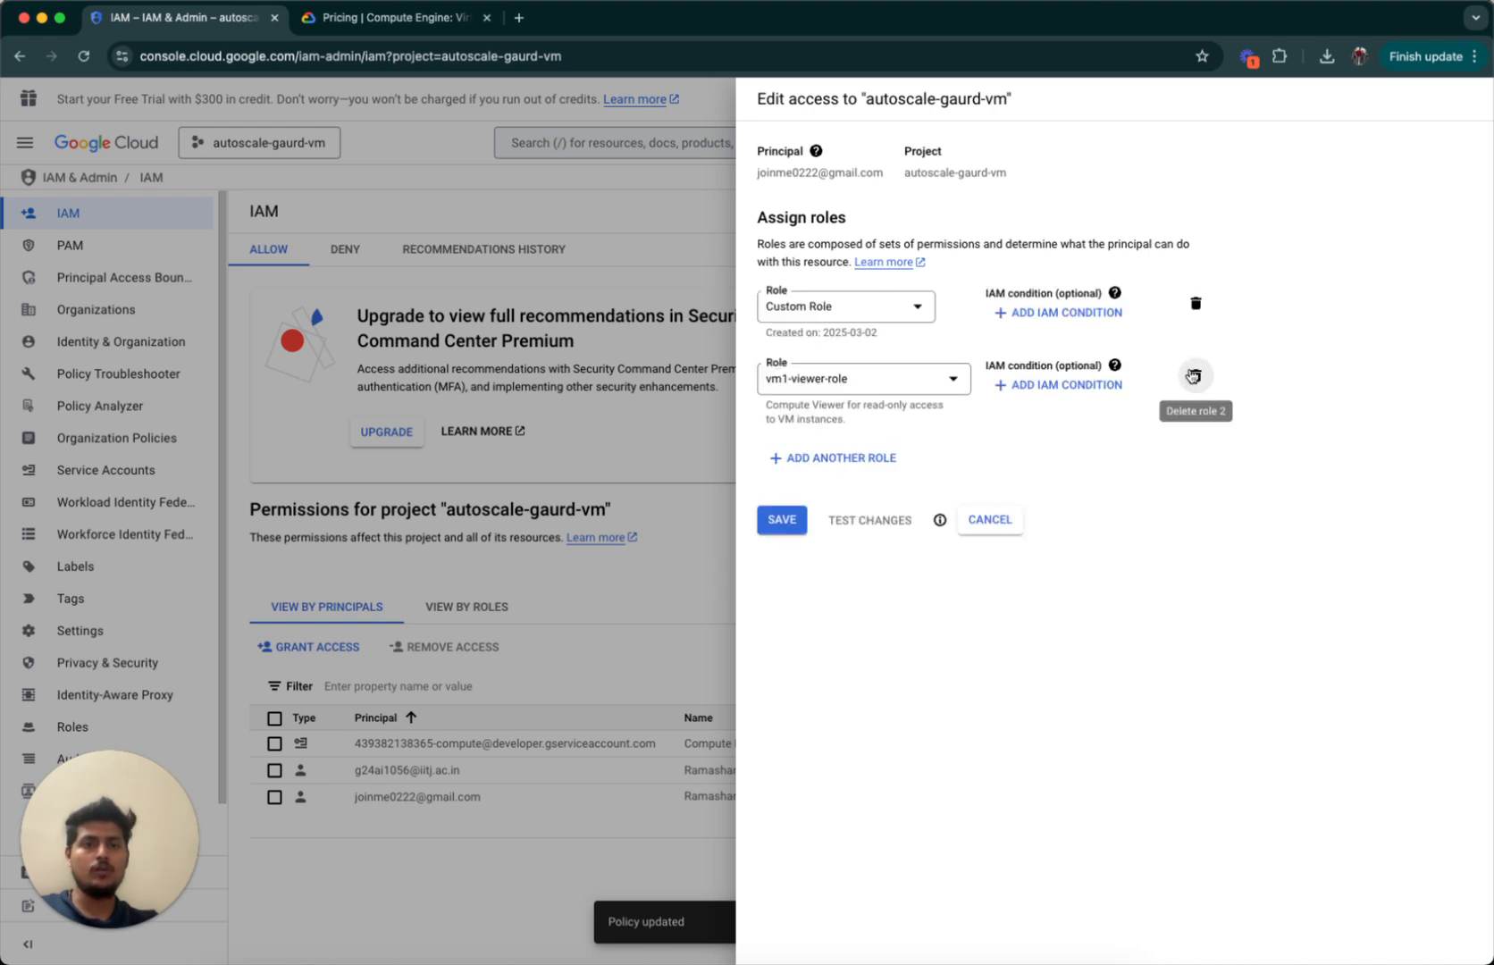
click(1193, 375)
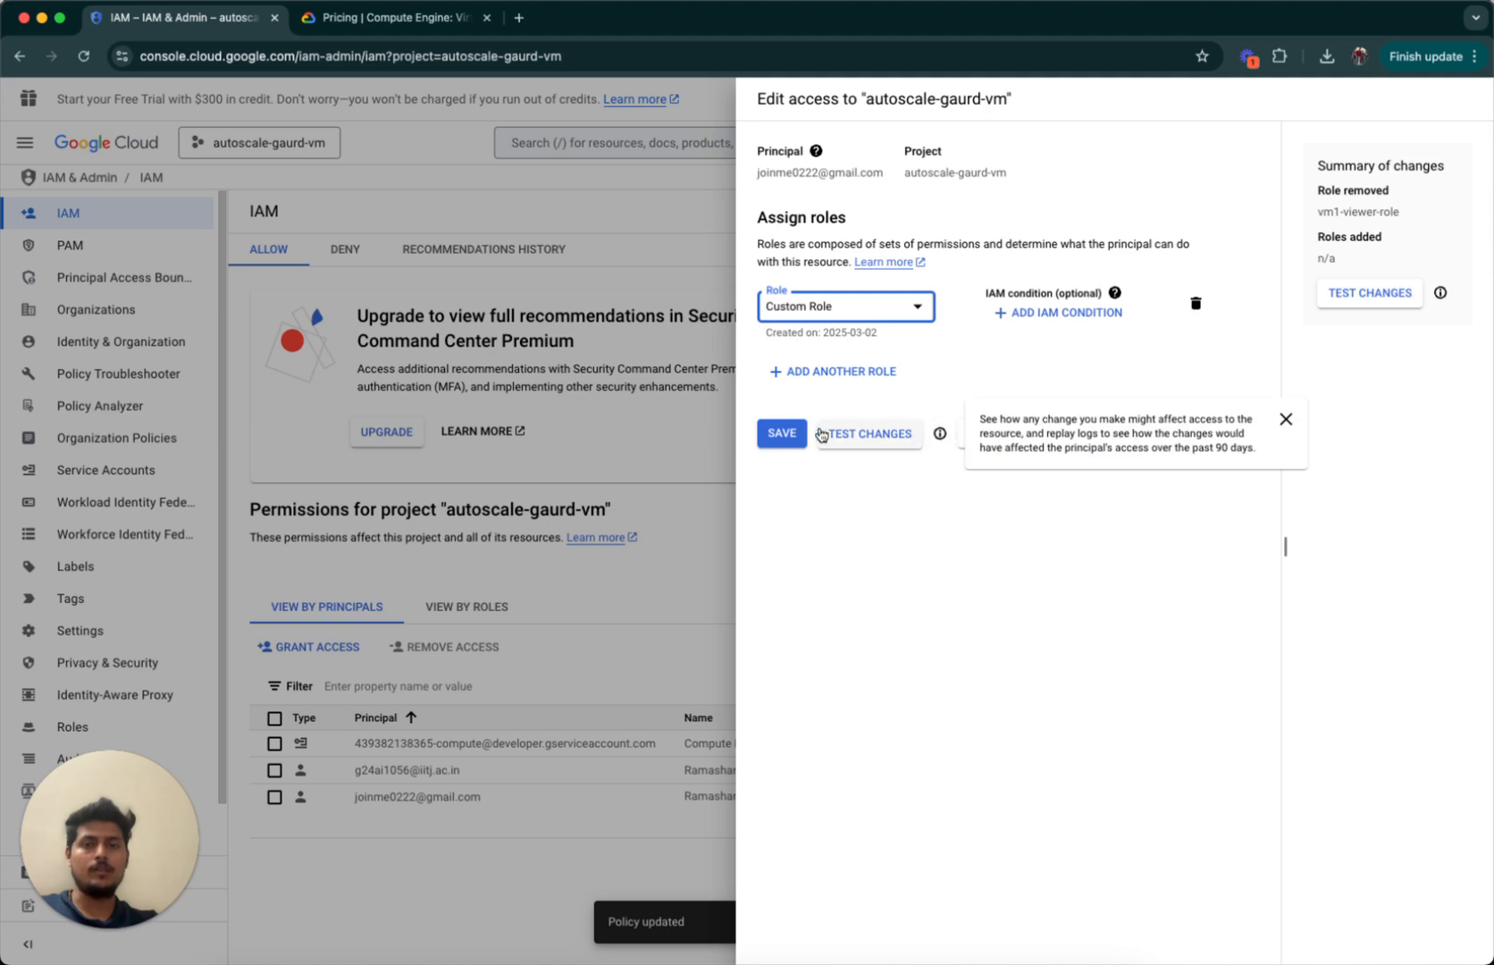
click(779, 433)
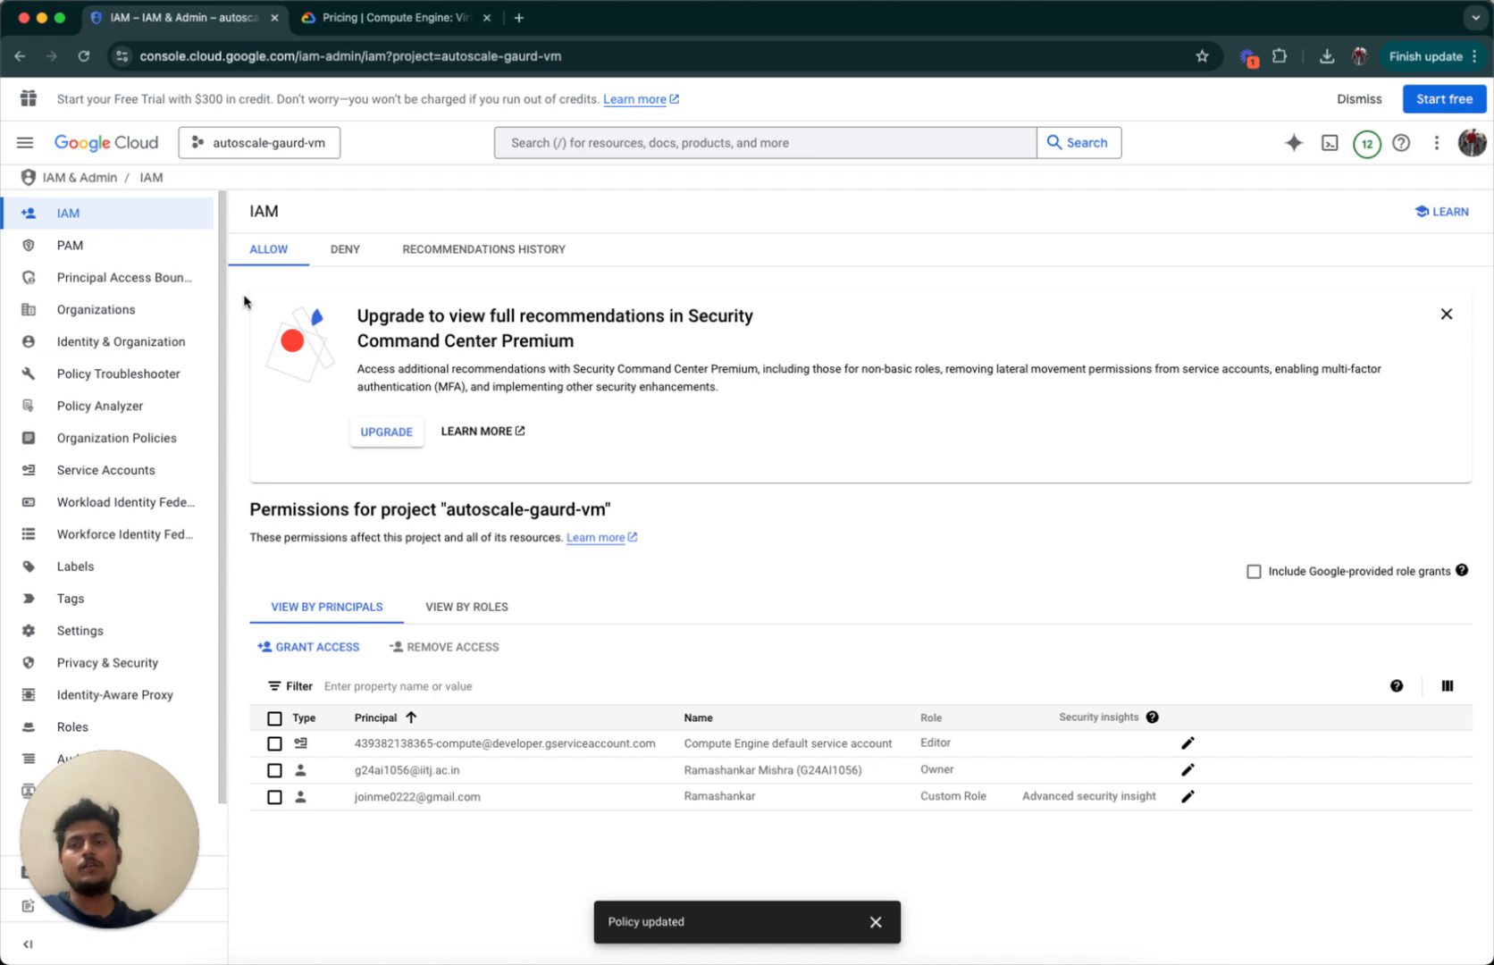
Go to VPC Network > Firewall and start a new firewall rule.
click(25, 142)
mouse_move(112, 548)
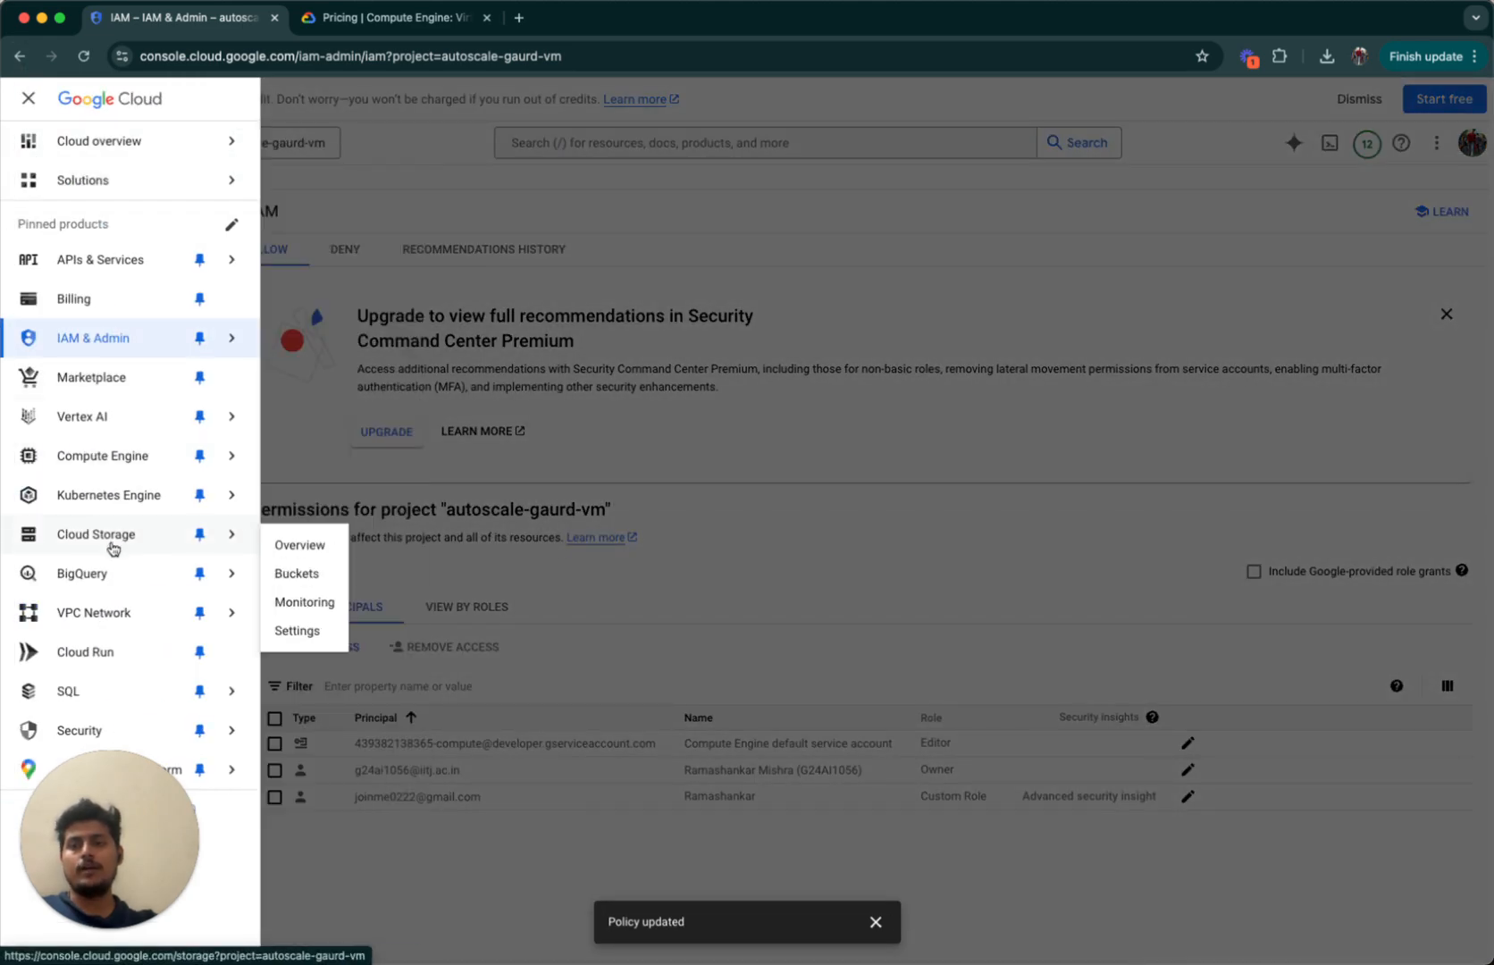
mouse_move(120, 607)
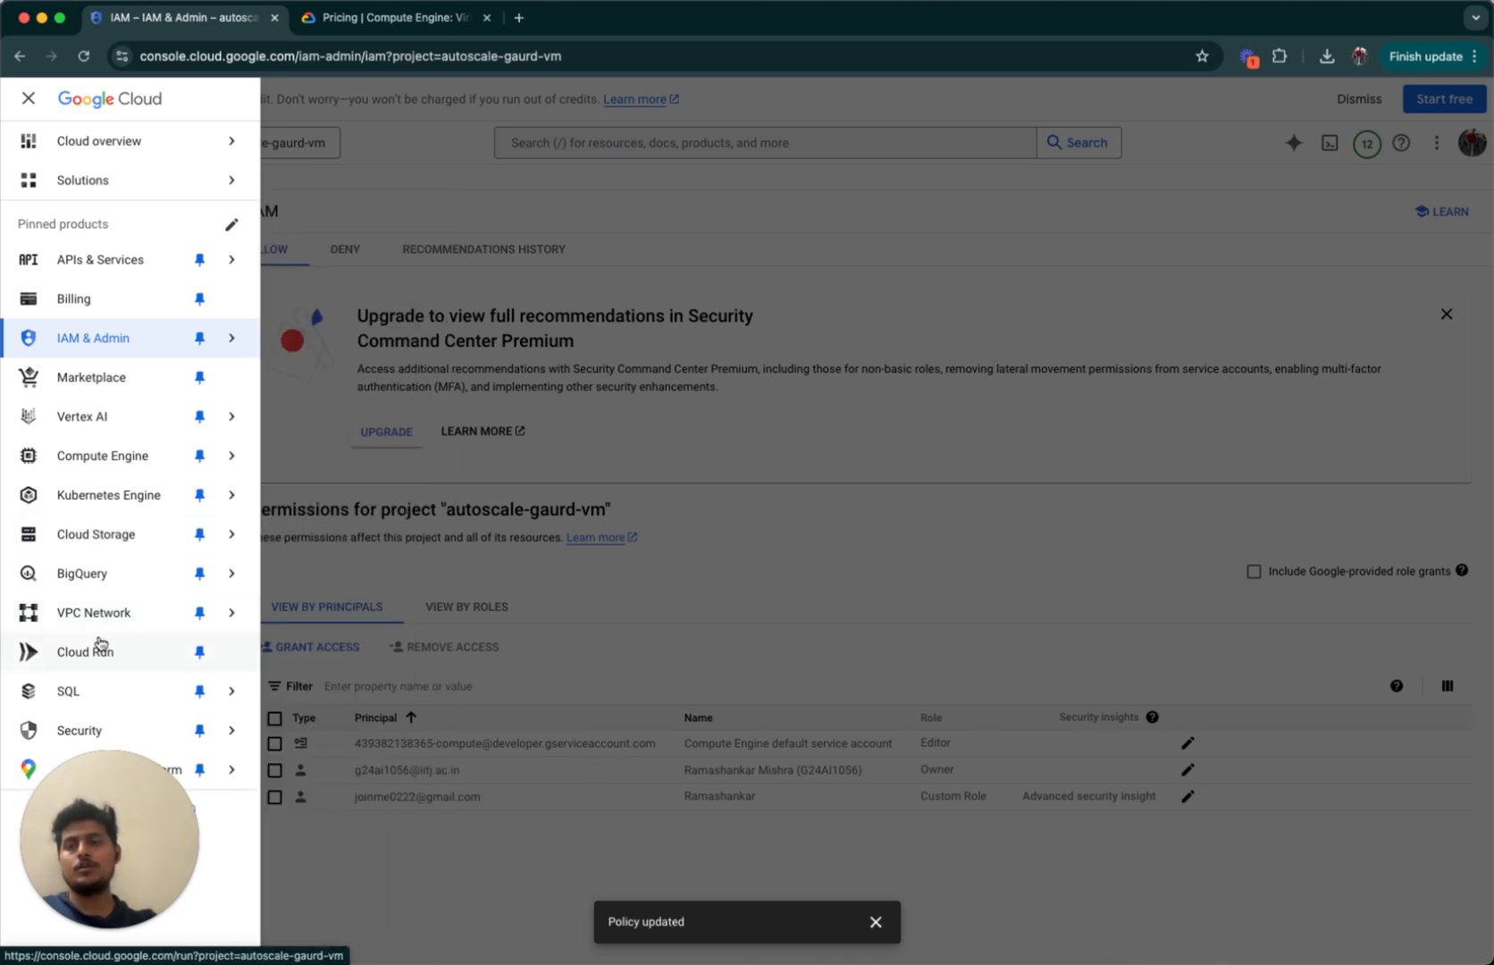
mouse_move(167, 611)
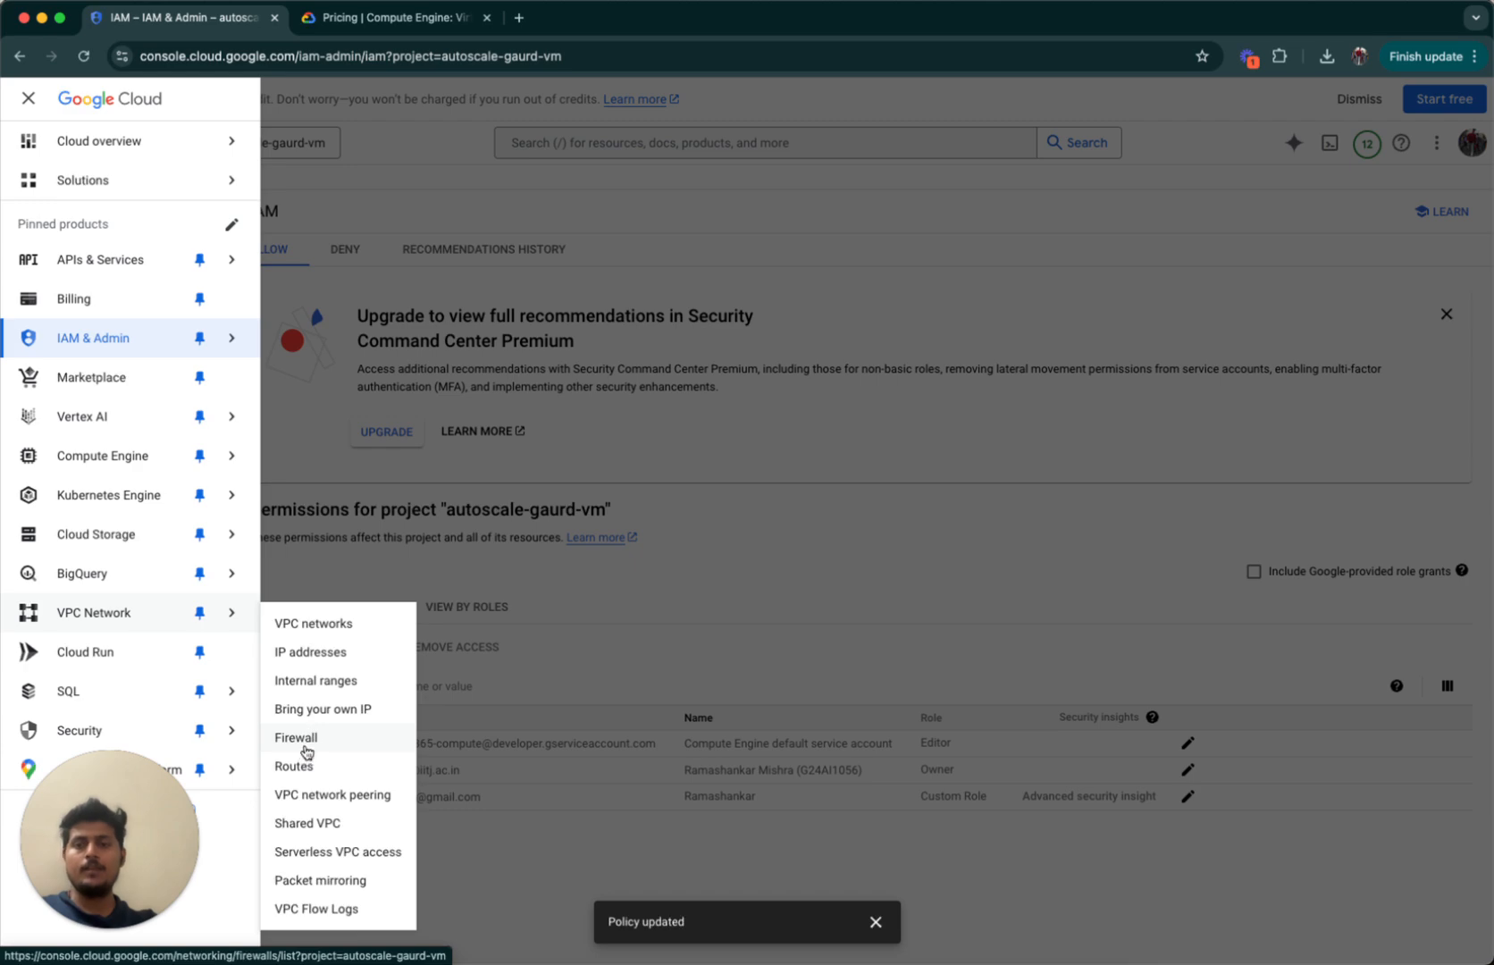
click(307, 749)
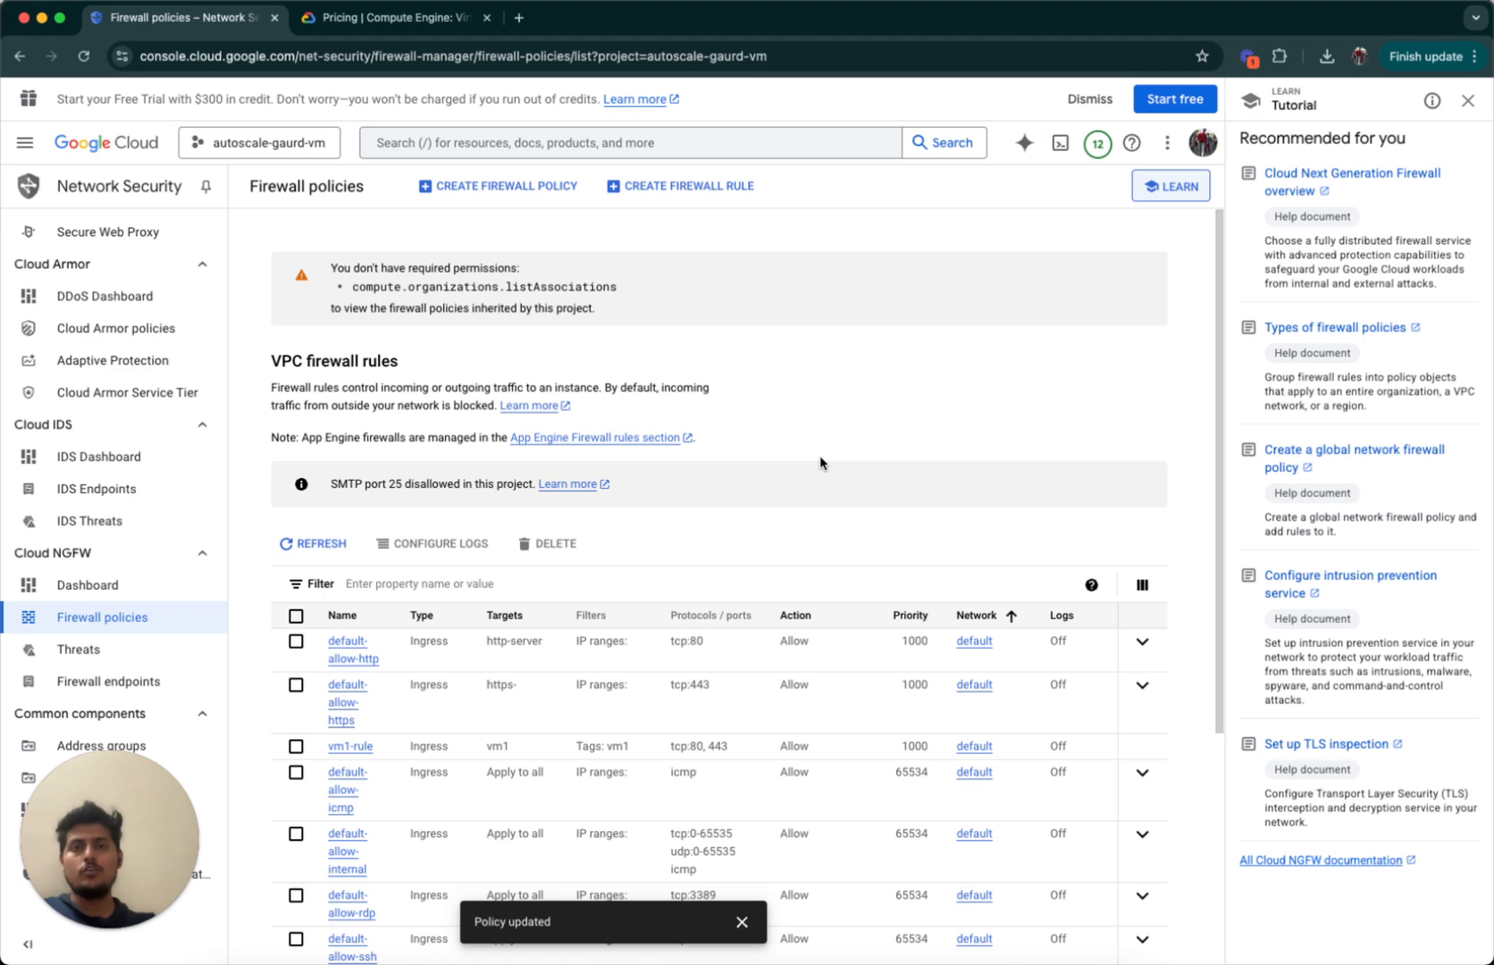
click(653, 185)
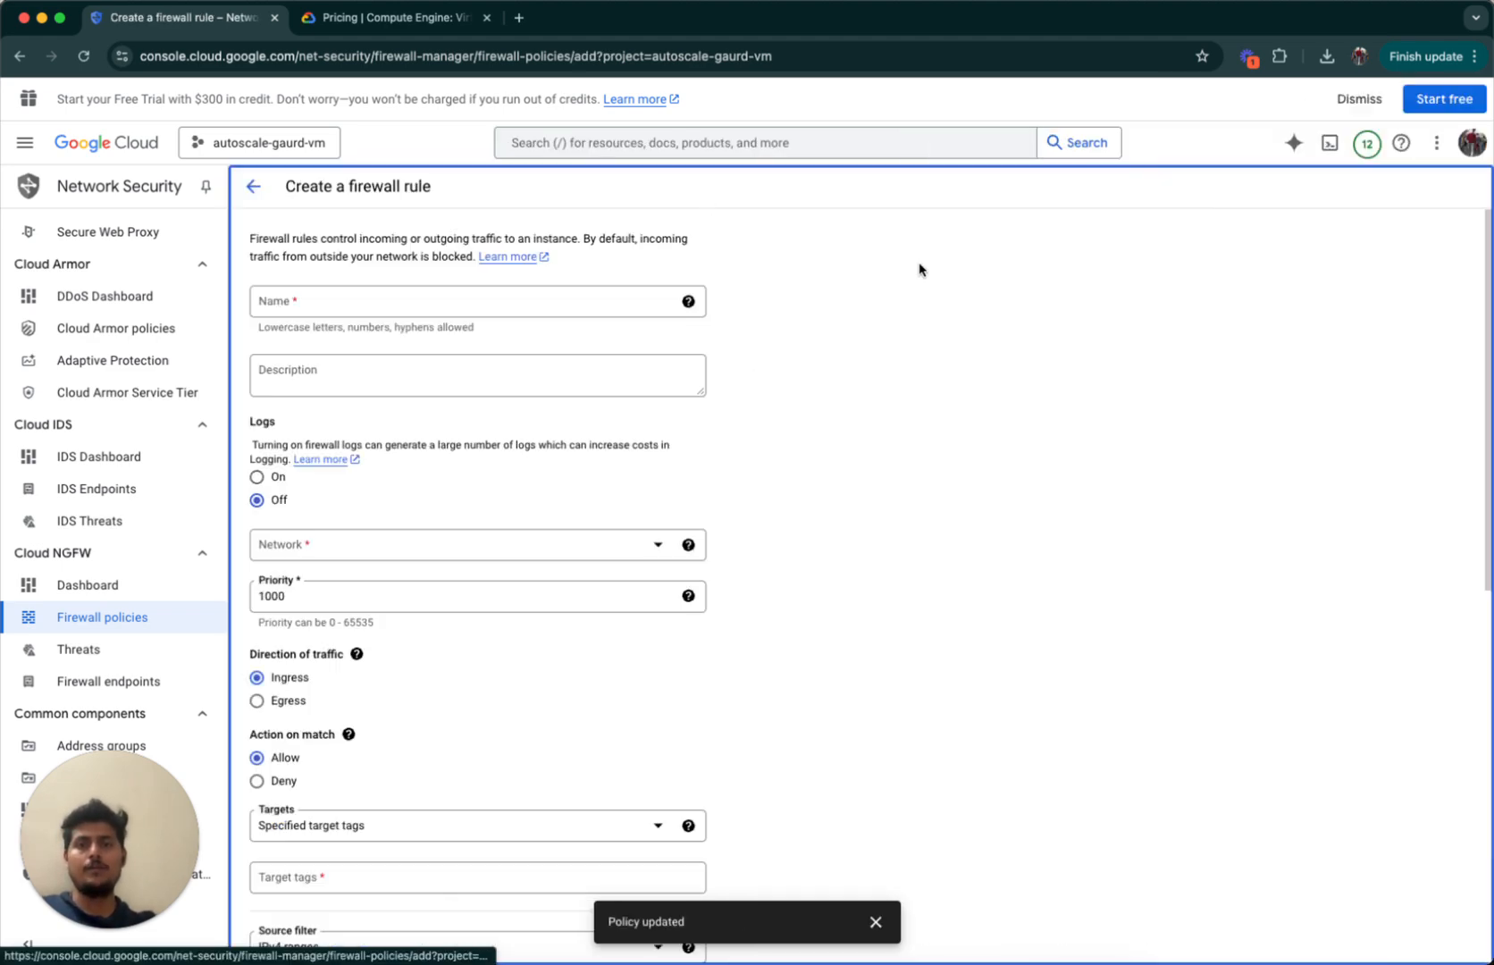
Name the rule vm1-instance-rule and leave the description empty.
click(461, 288)
click(425, 328)
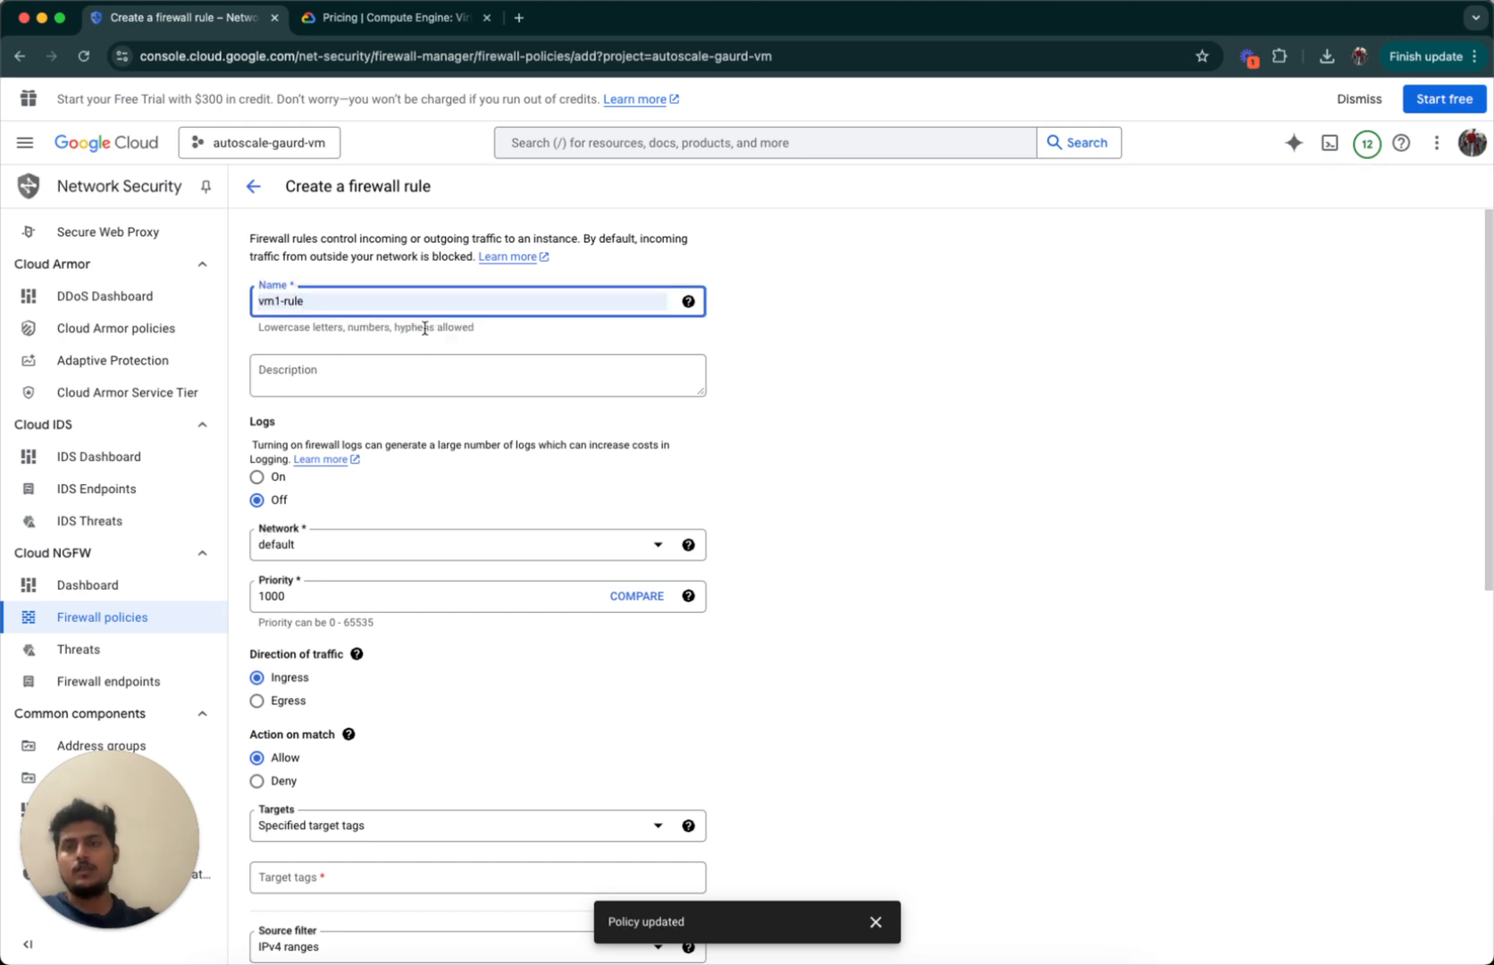
text(-instance)
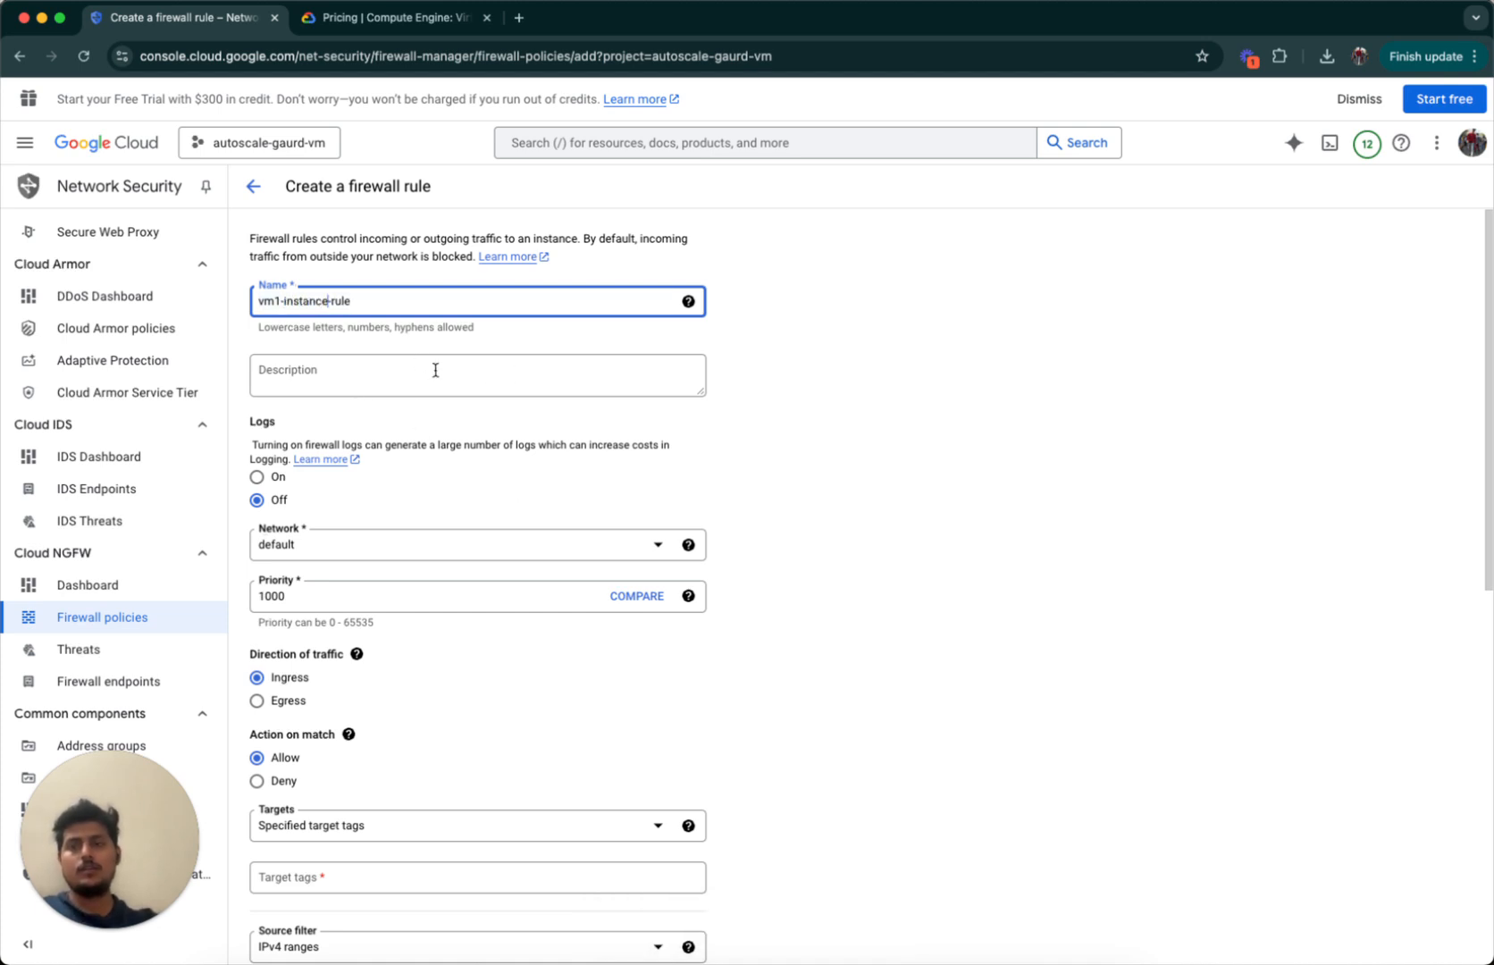
click(494, 376)
click(694, 453)
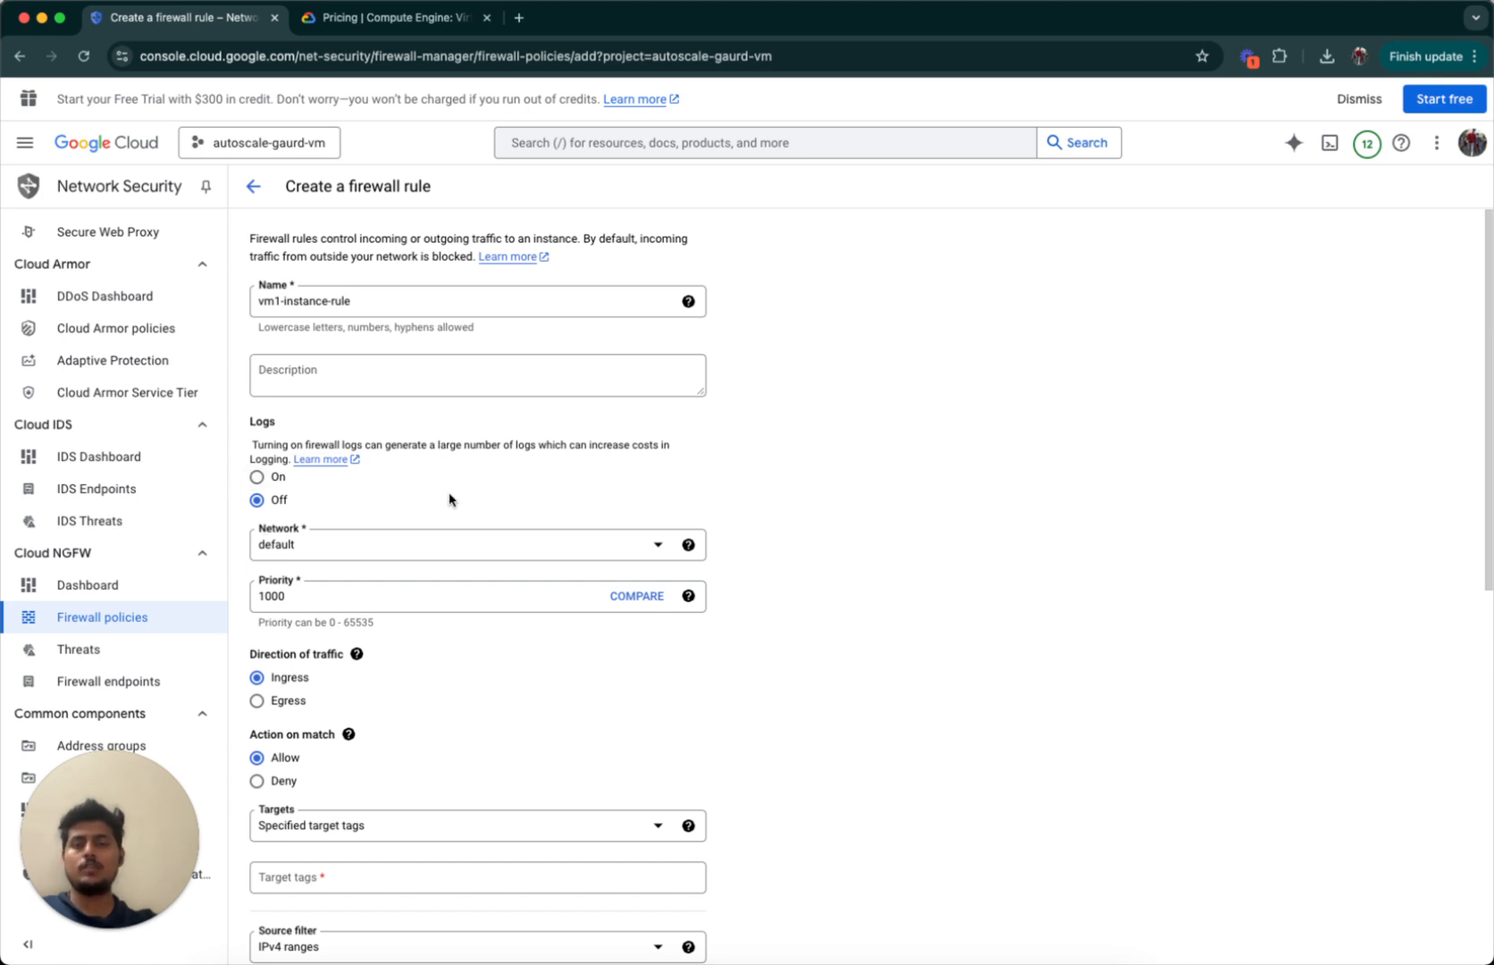
Keep the rule's network set to default.
scroll(727, 432, down, 2)
scroll(728, 432, down, 2)
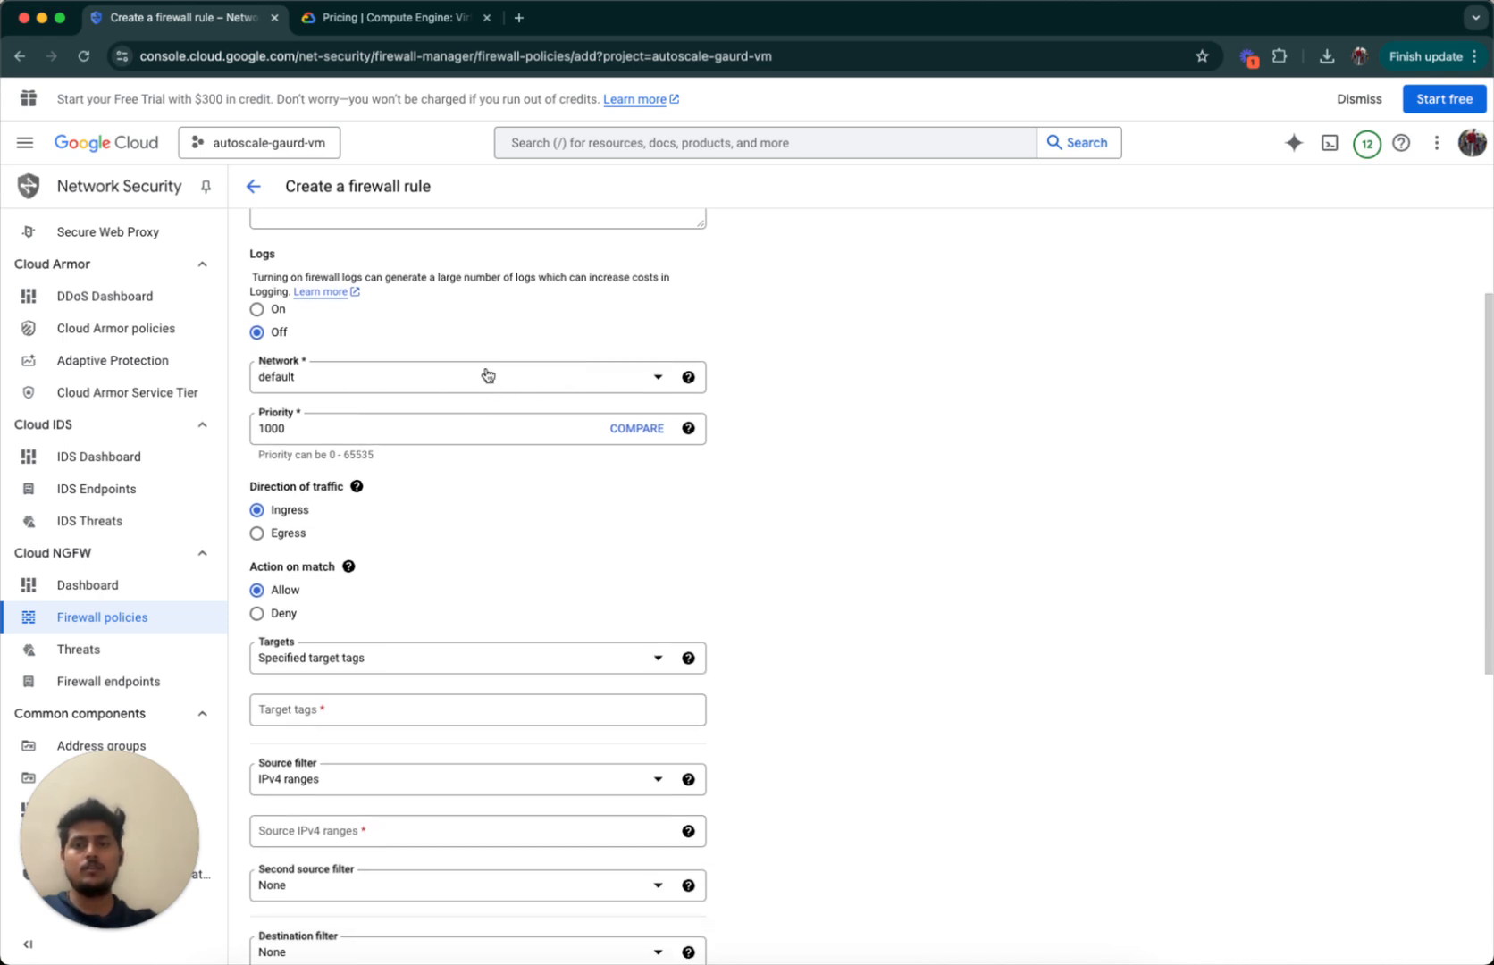
click(533, 375)
key(Return)
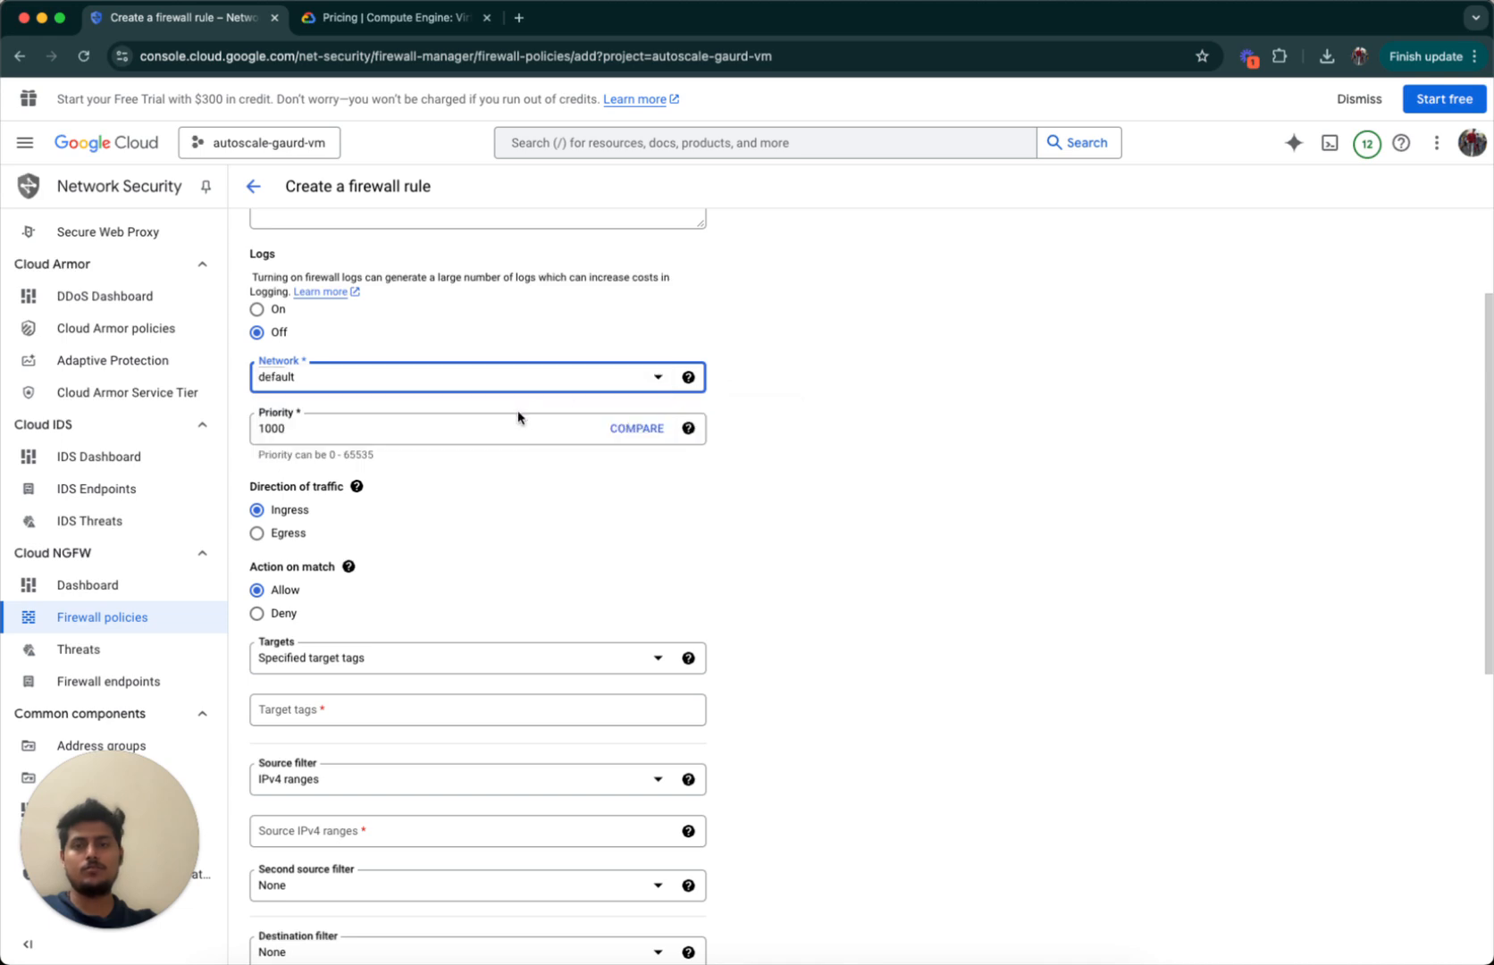
scroll(532, 467, down, 2)
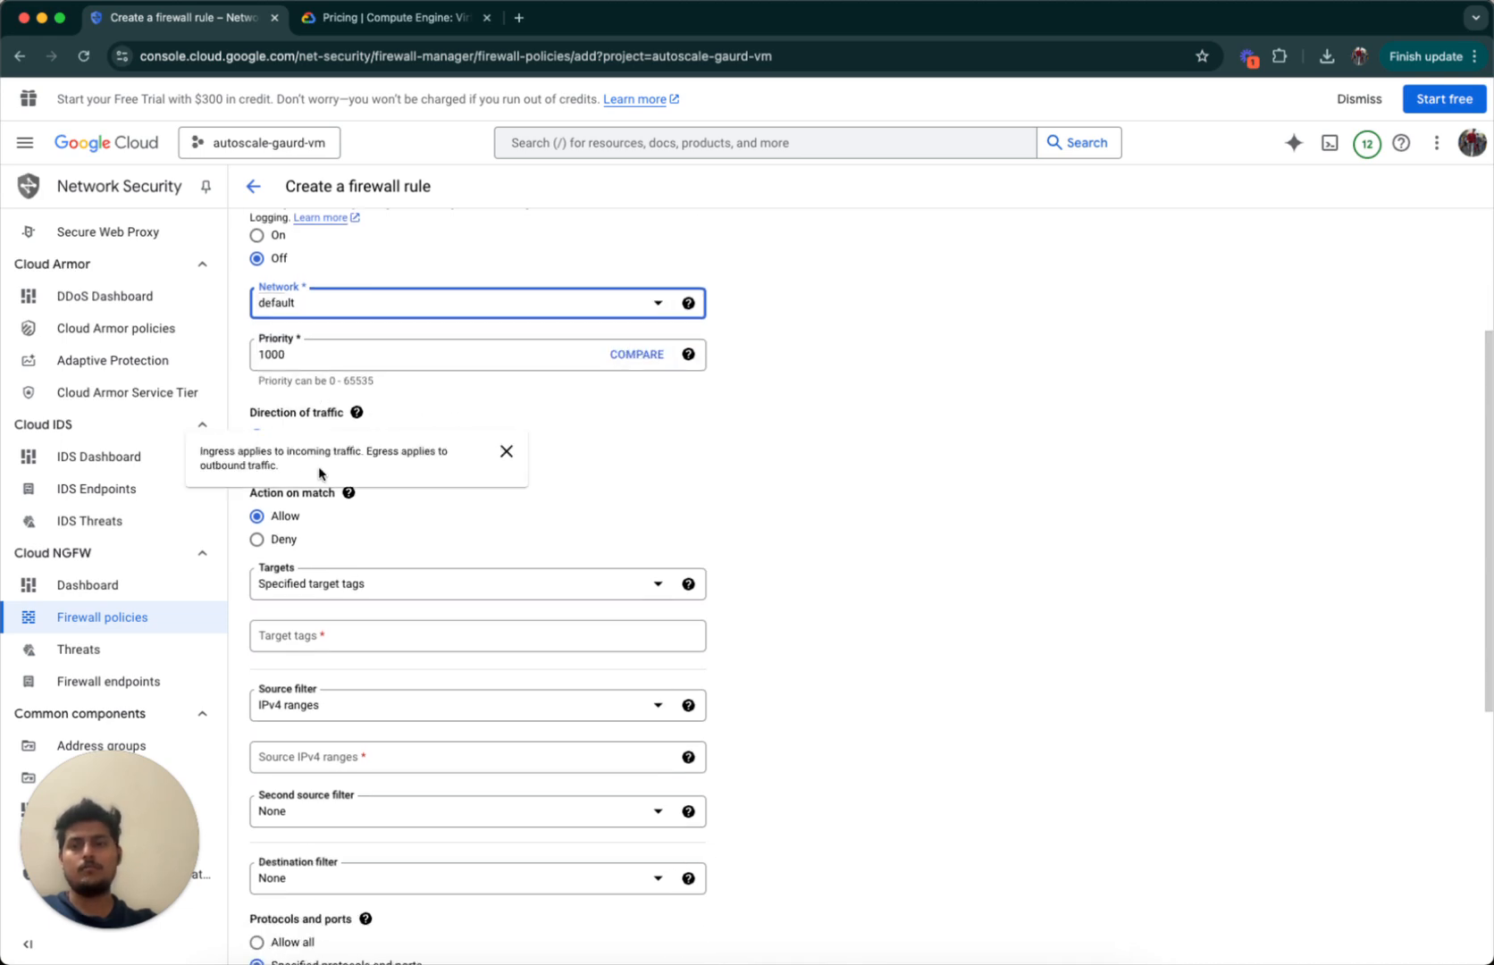
click(809, 453)
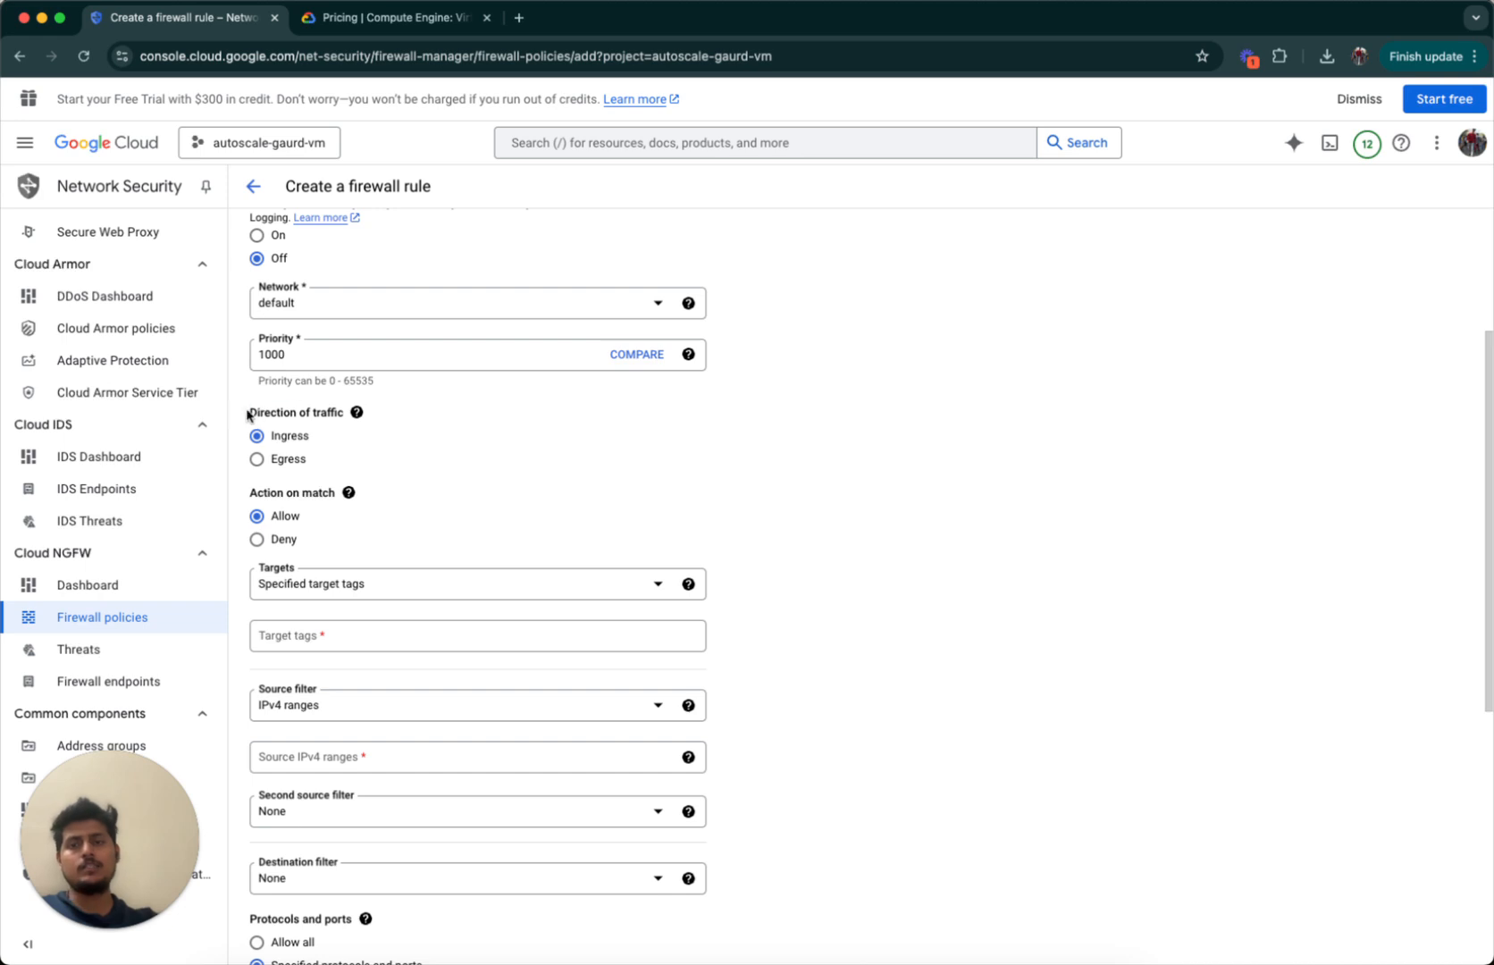
Keep direction of traffic as Ingress and action on match as Allow.
drag(250, 414, 389, 421)
click(291, 442)
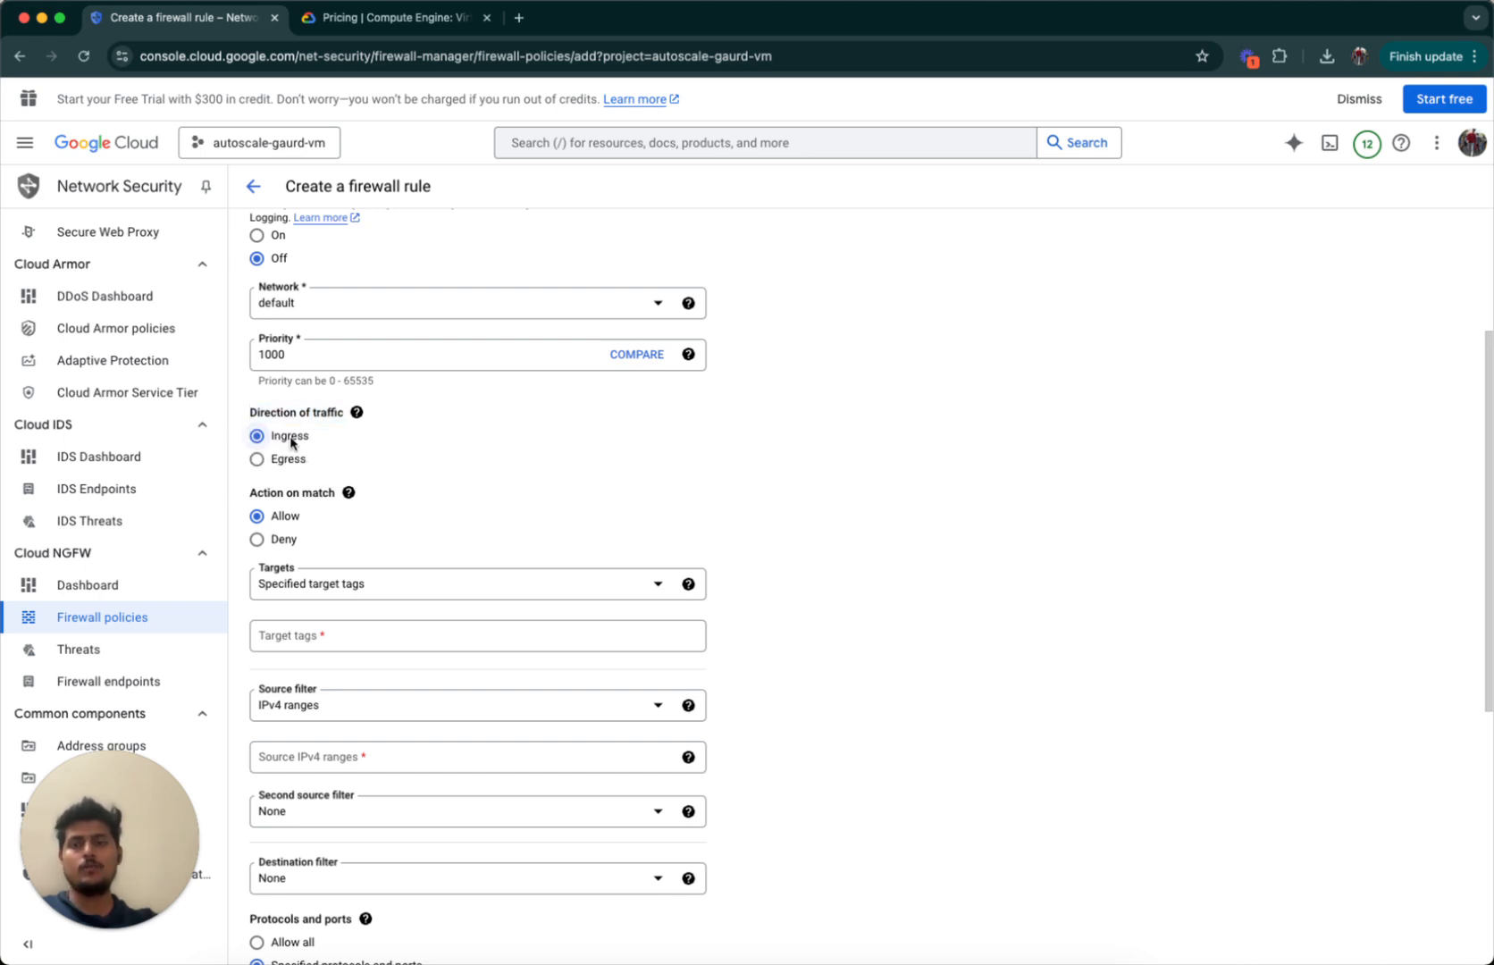
mouse_move(357, 414)
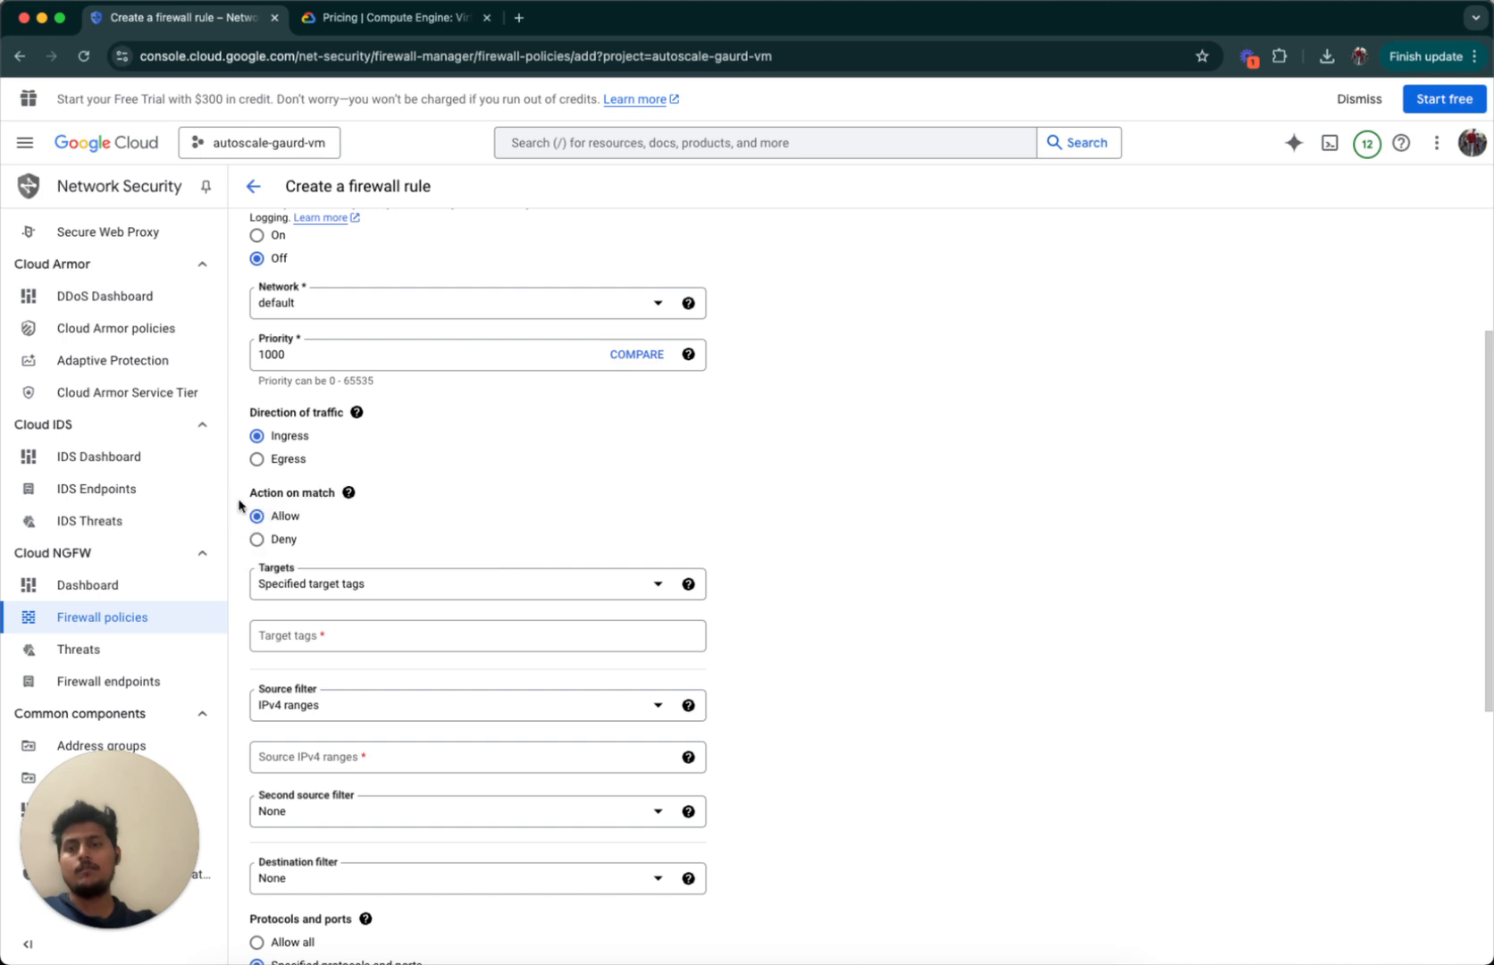
drag(240, 506, 344, 497)
mouse_move(351, 496)
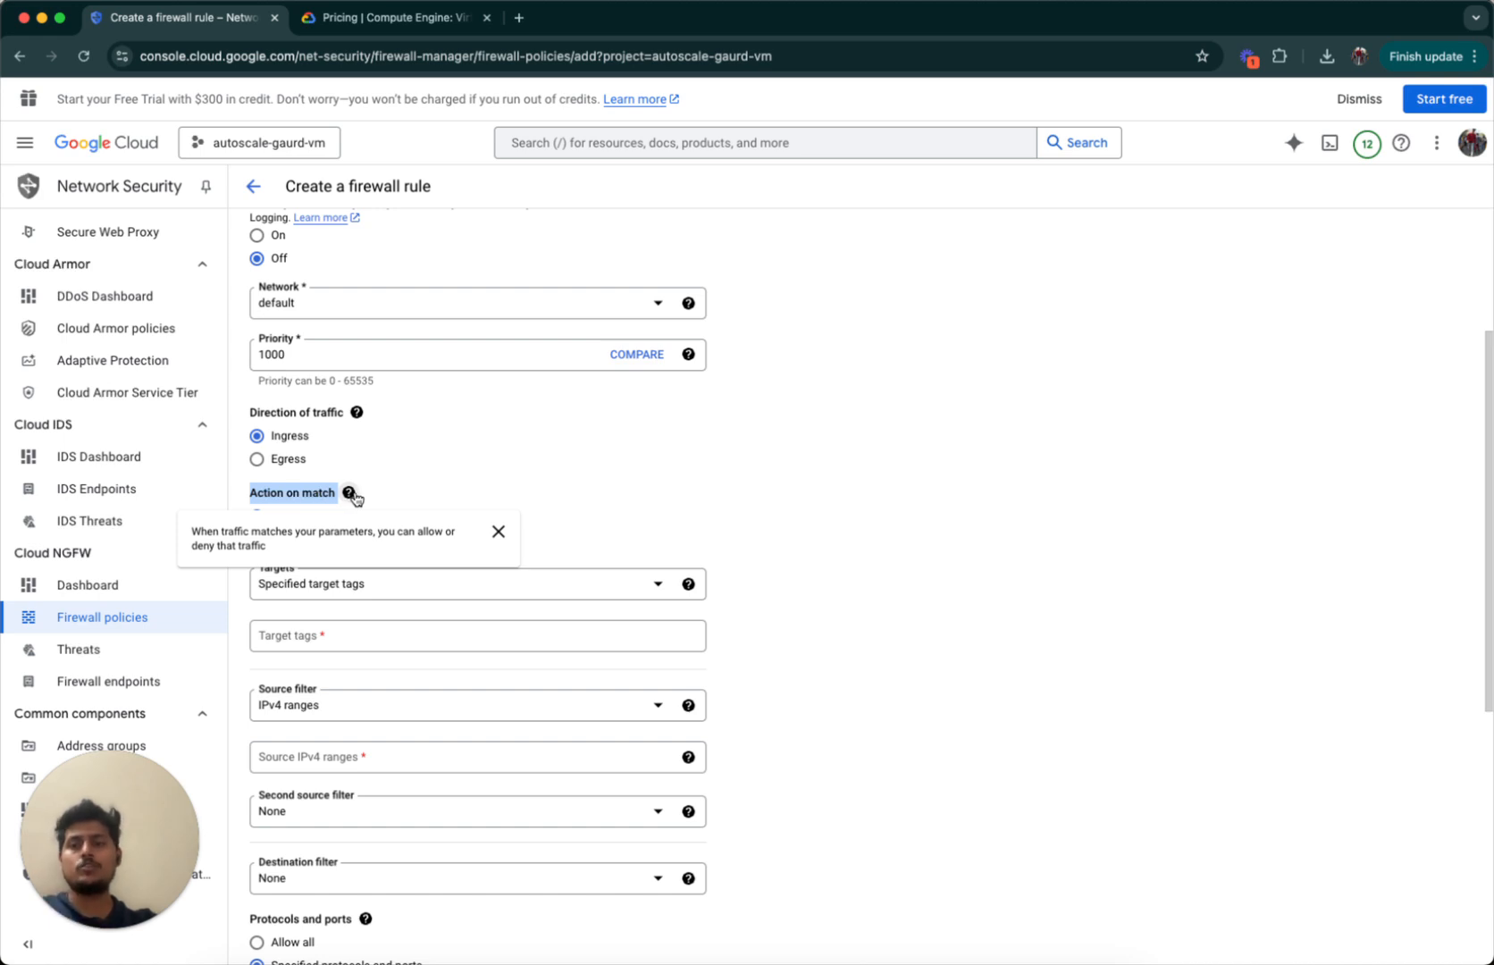
click(368, 496)
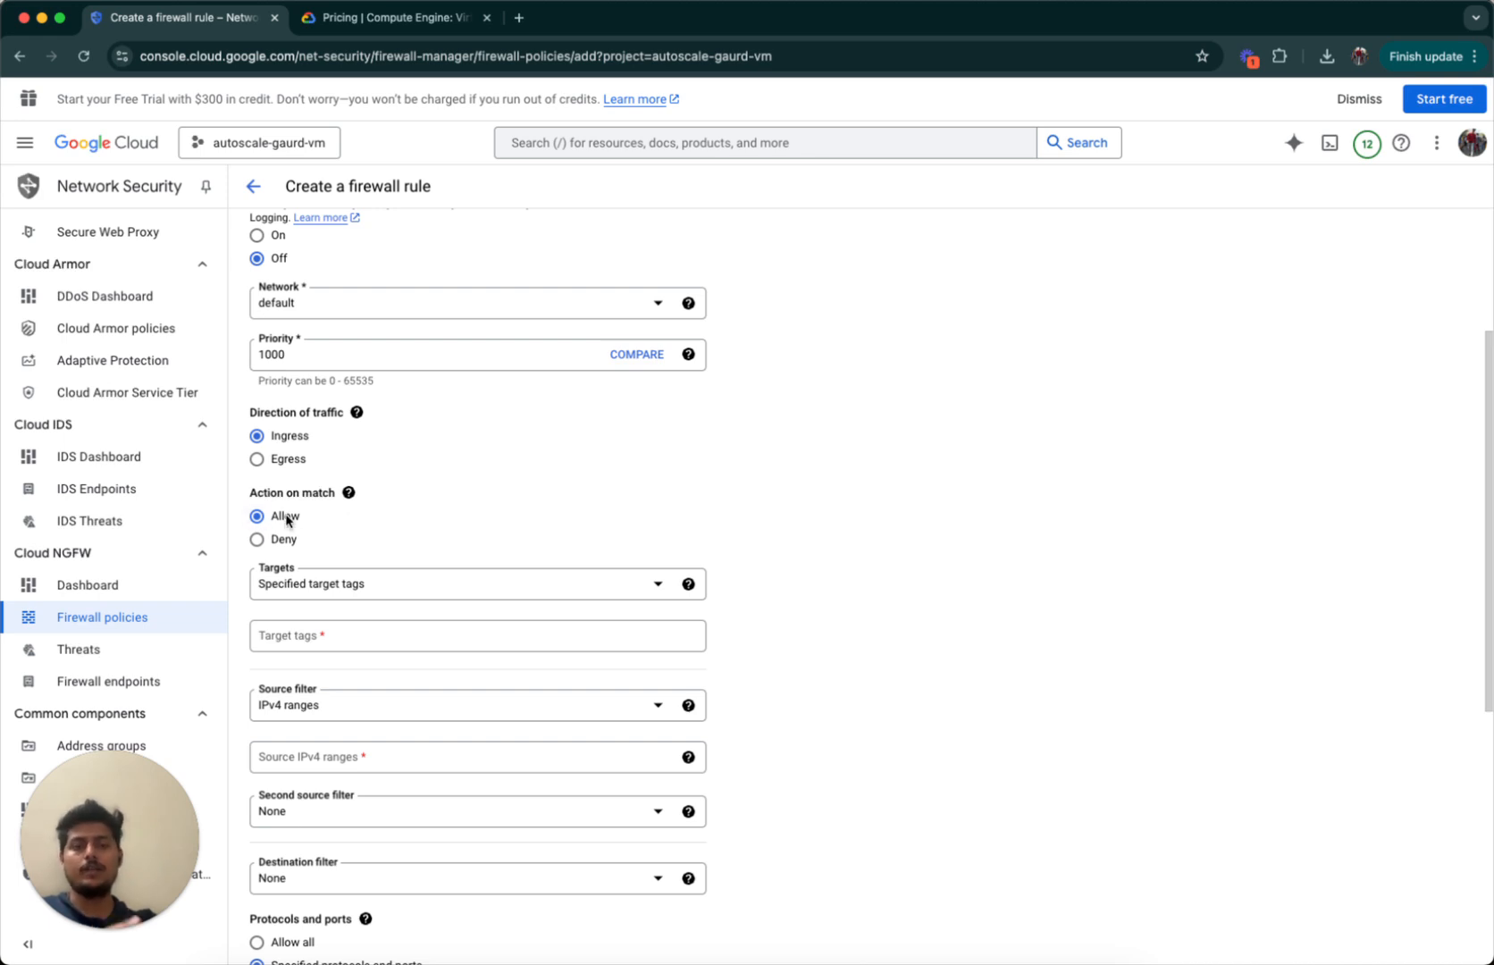
scroll(288, 523, down, 2)
scroll(286, 518, down, 3)
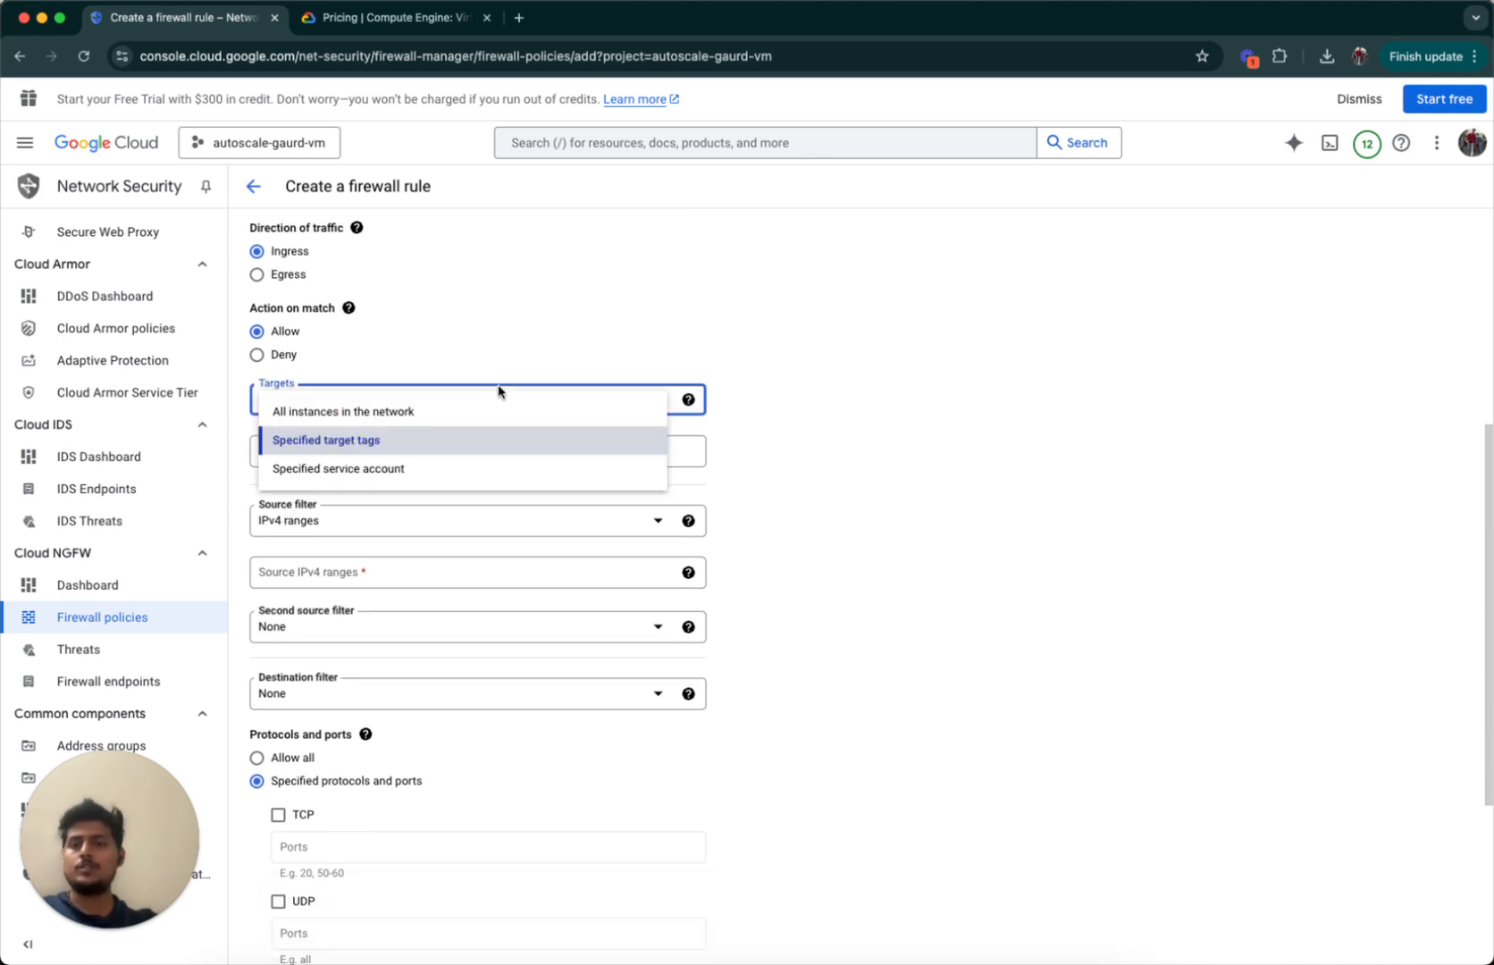
click(498, 392)
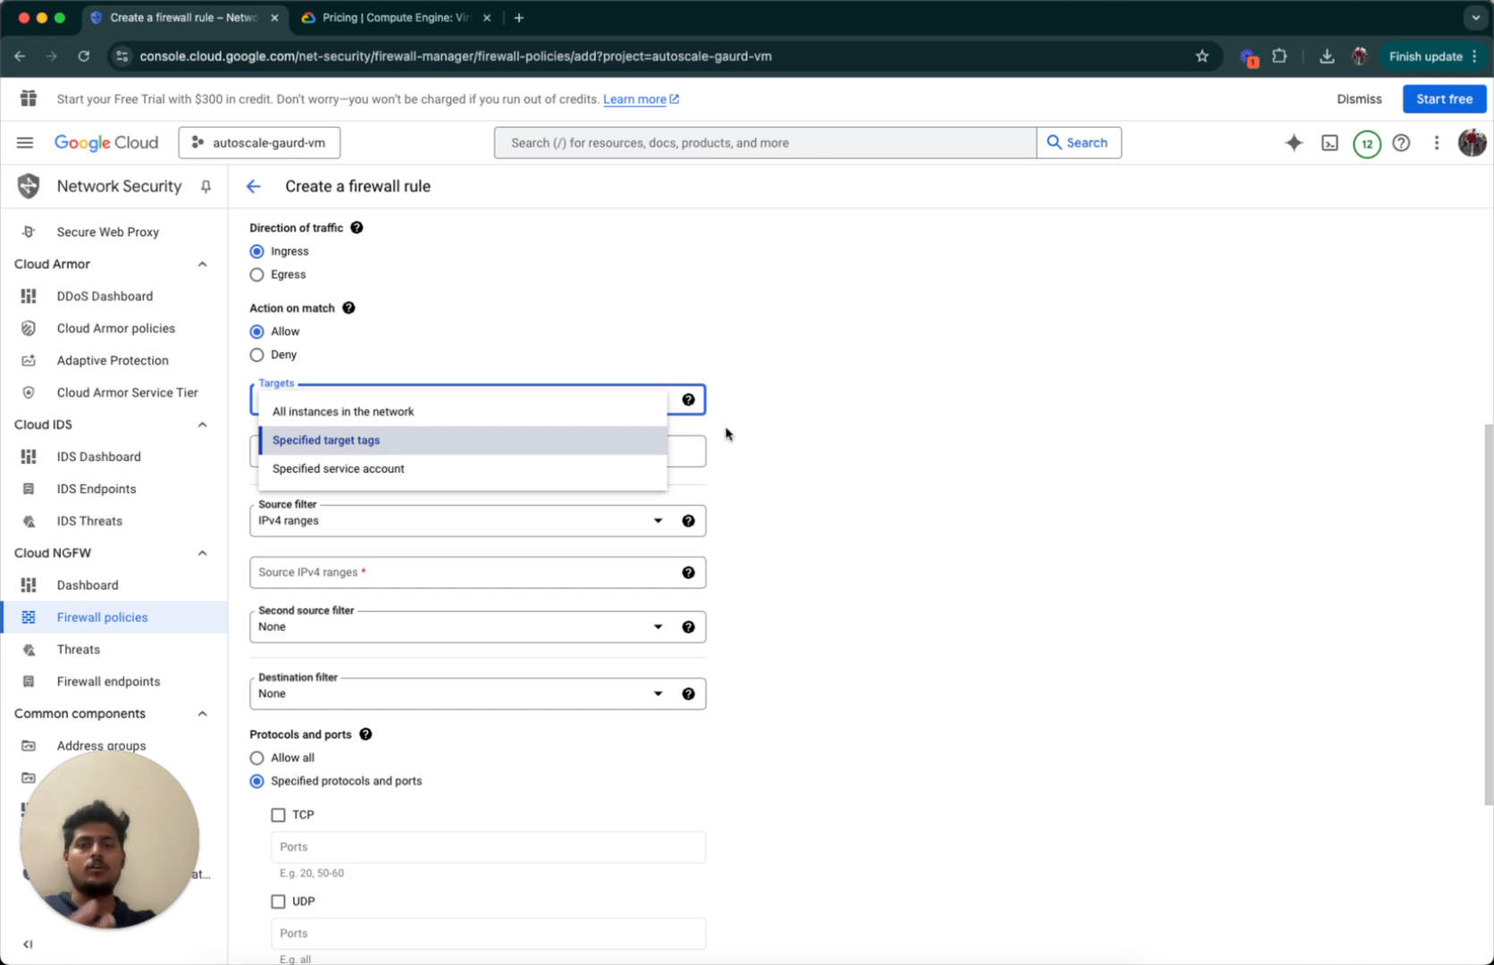
Target instances with the target tag vm.
click(615, 439)
click(597, 444)
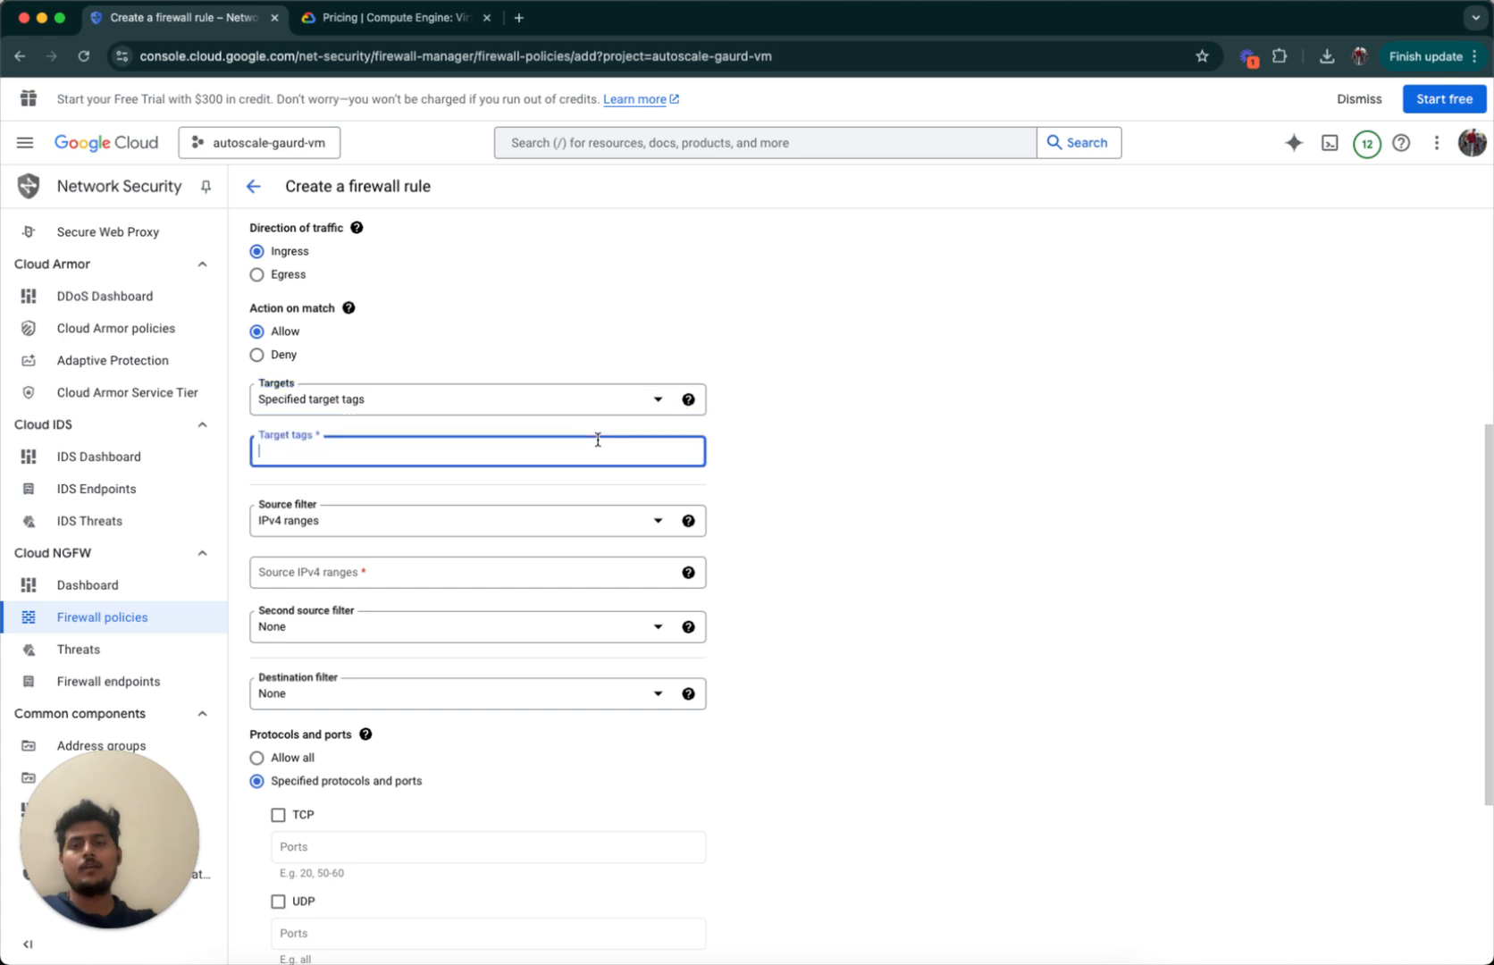
text(vm)
key(Return)
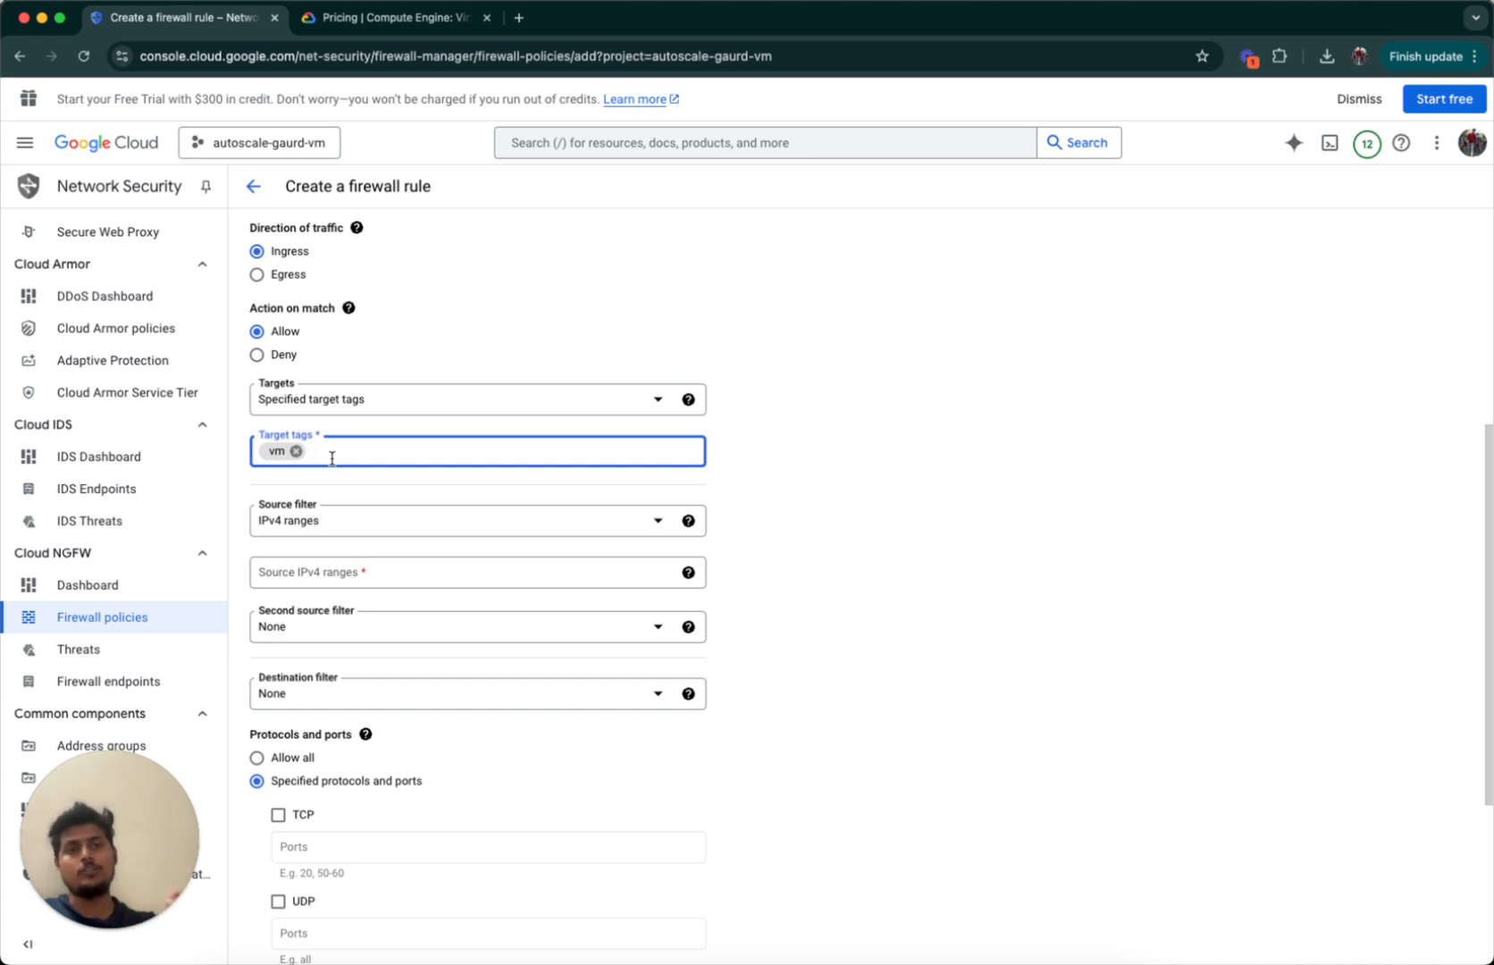
click(773, 579)
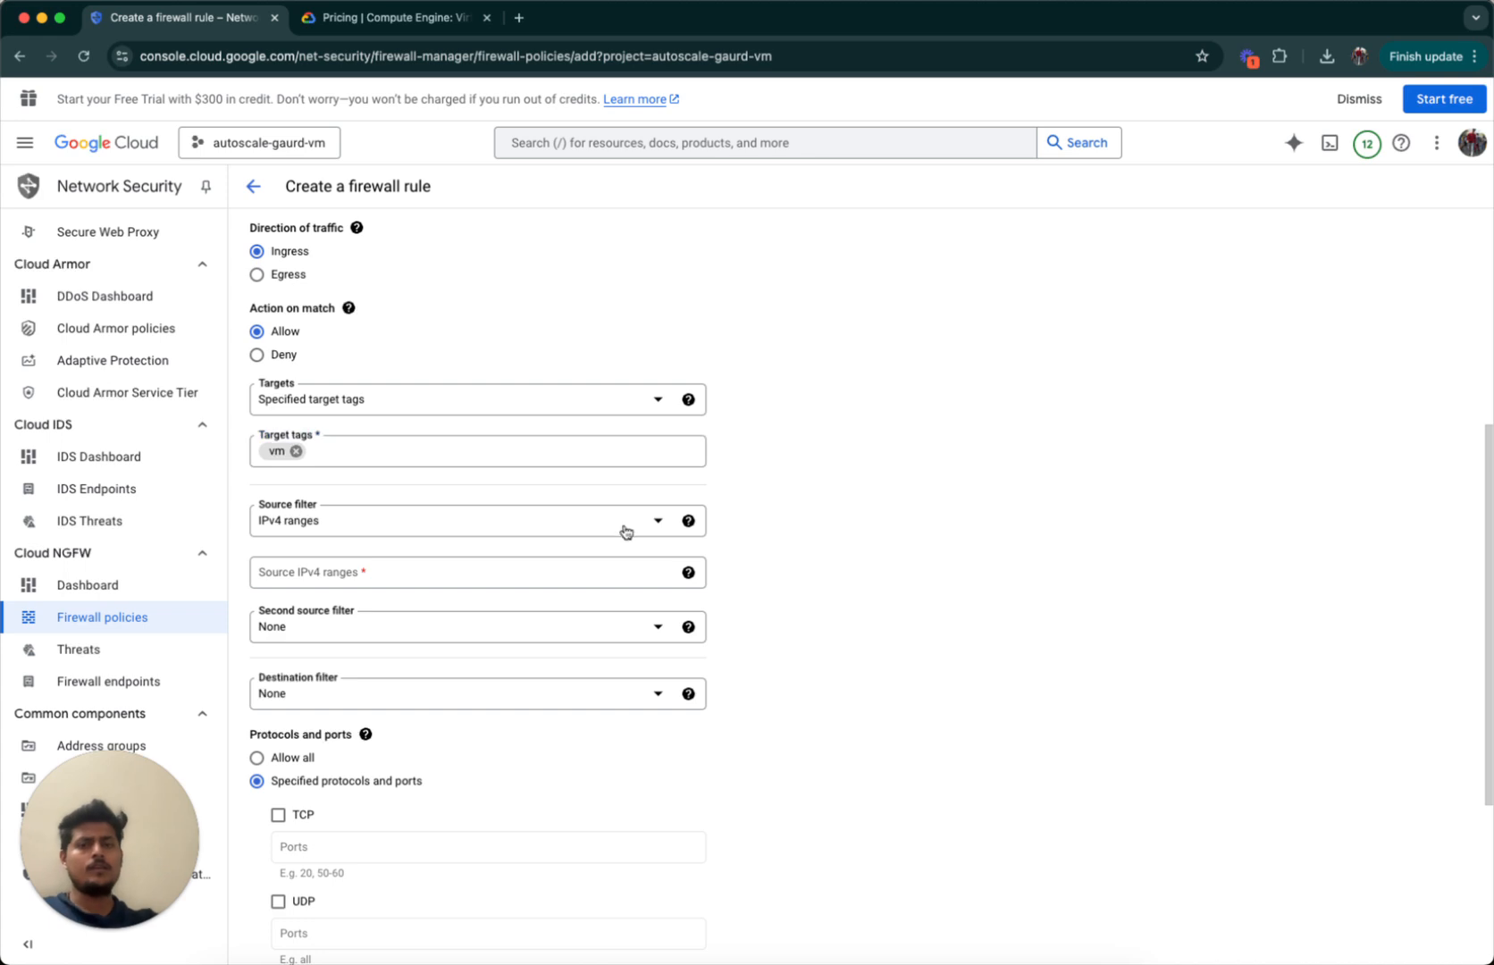
Switch the source filter to source tags and add vm-tag.
click(648, 521)
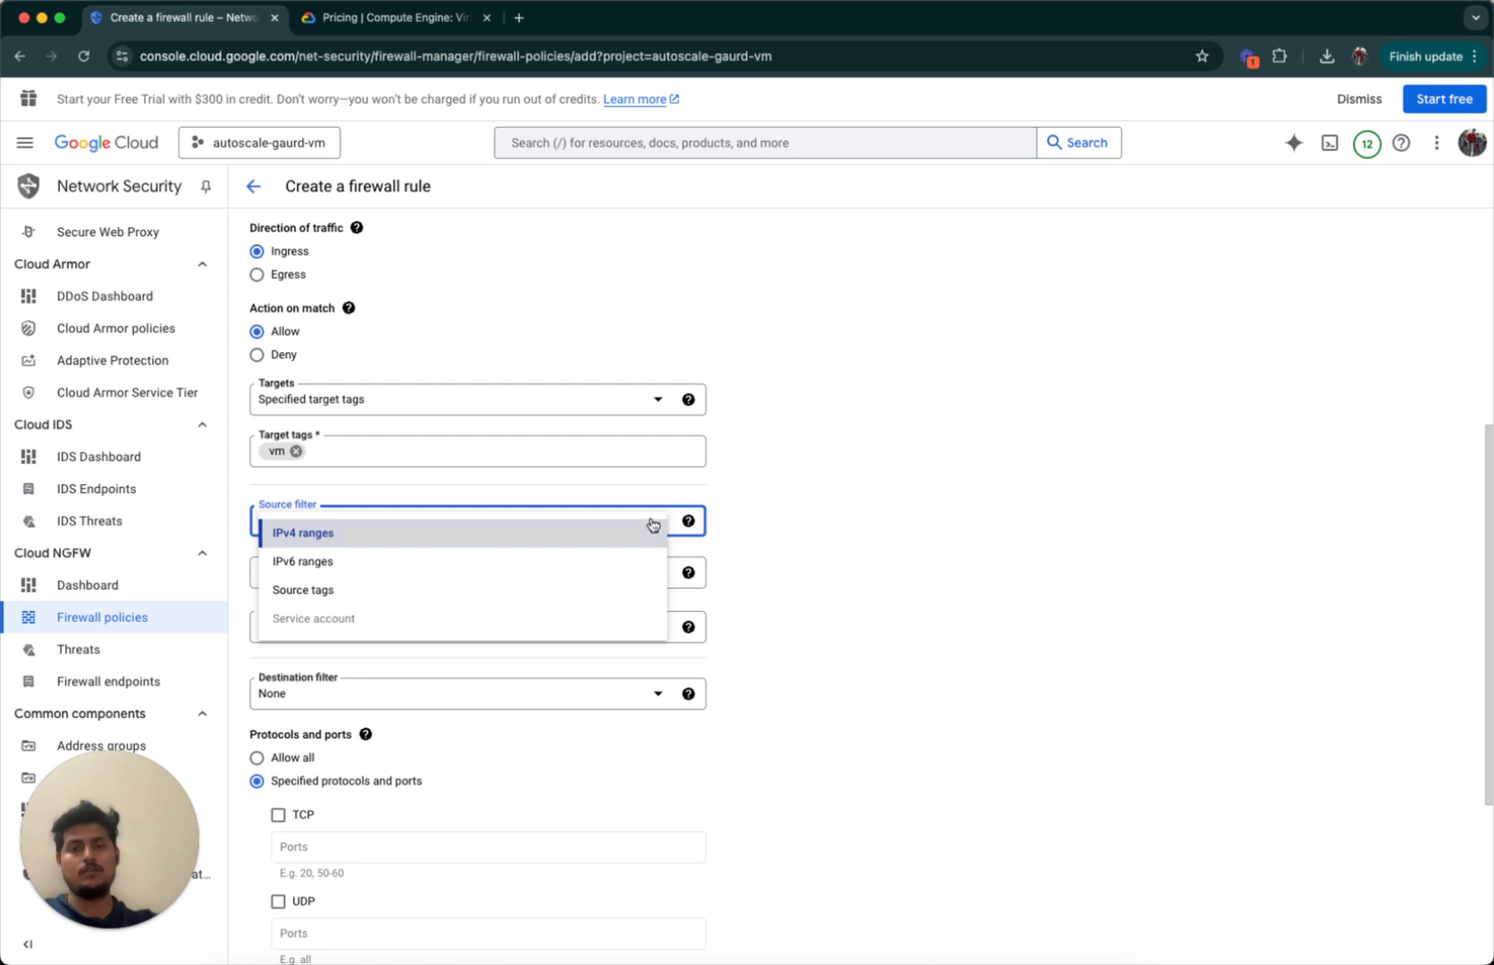
click(500, 537)
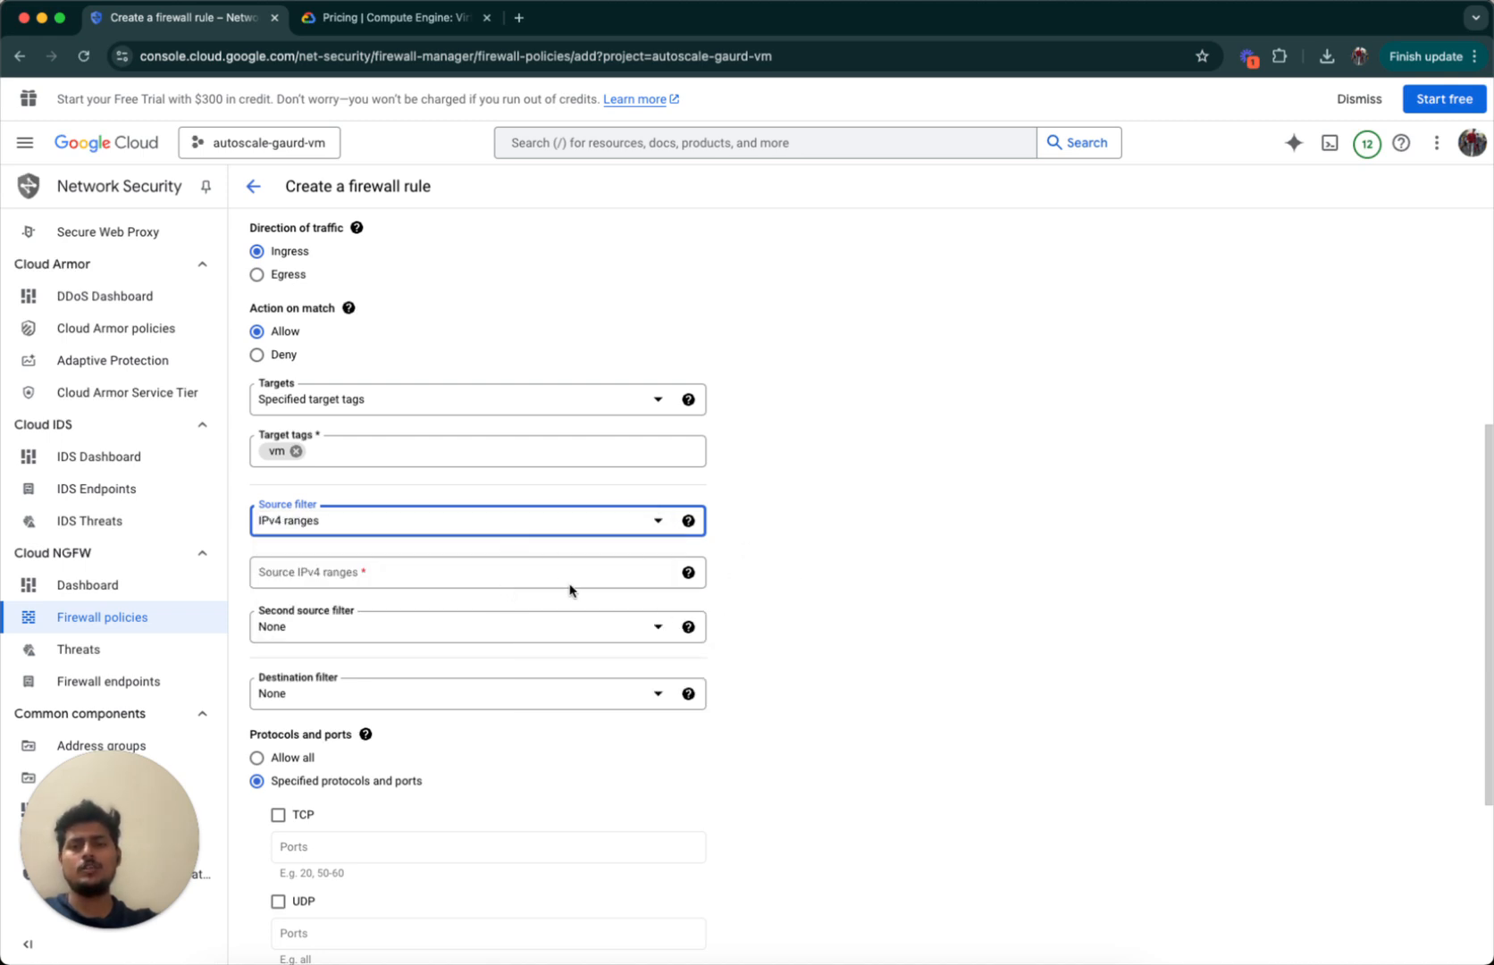
click(644, 523)
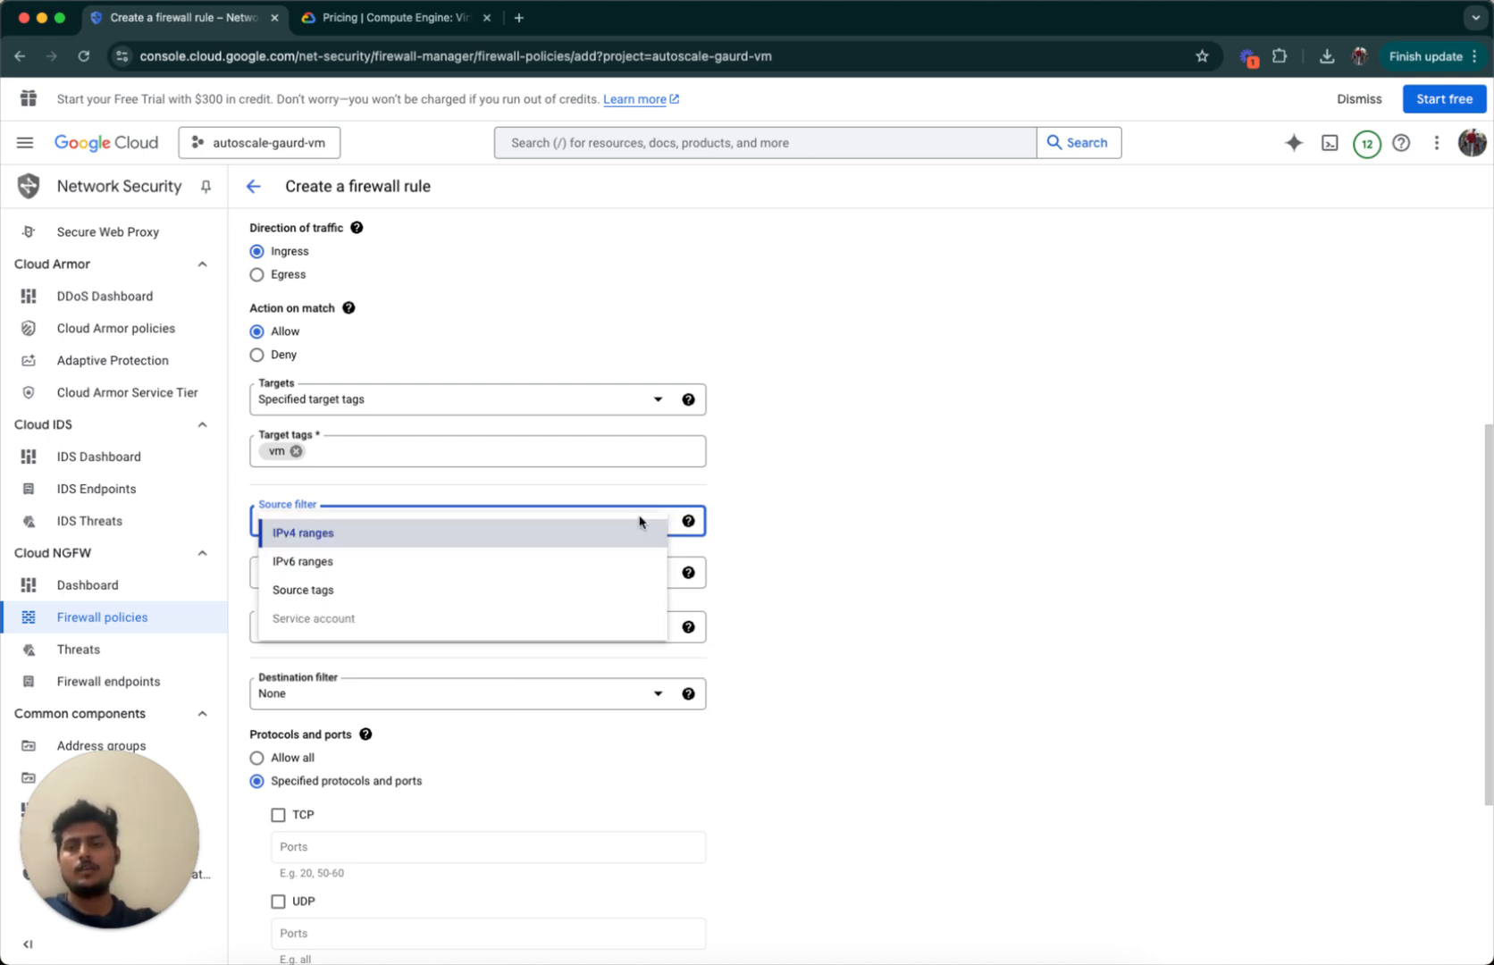
click(506, 601)
click(363, 573)
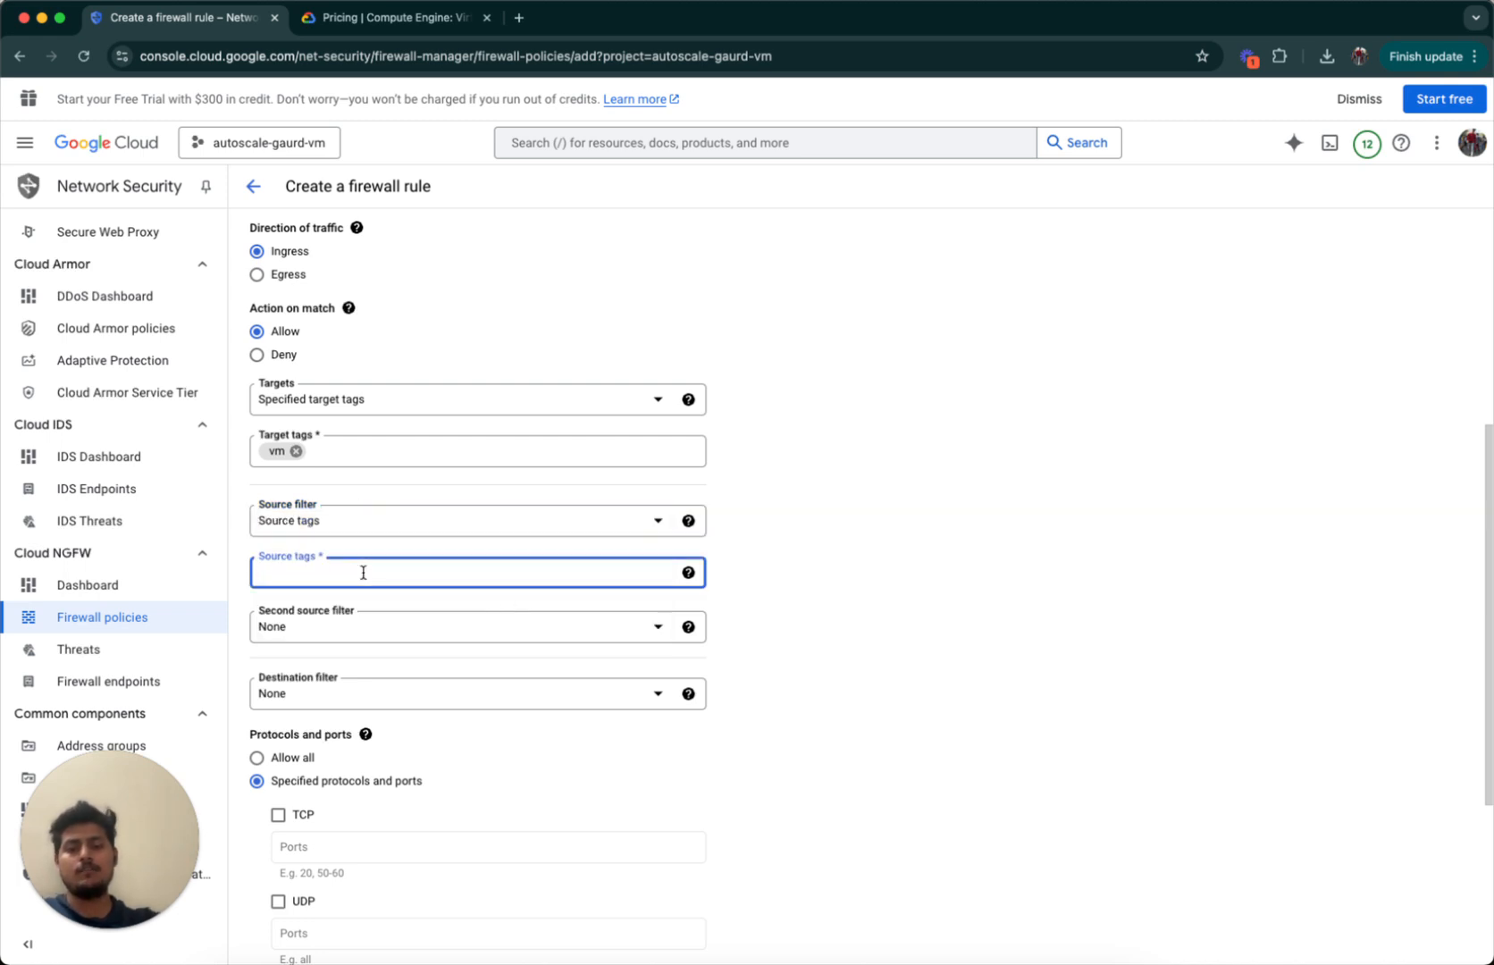
text(vm)
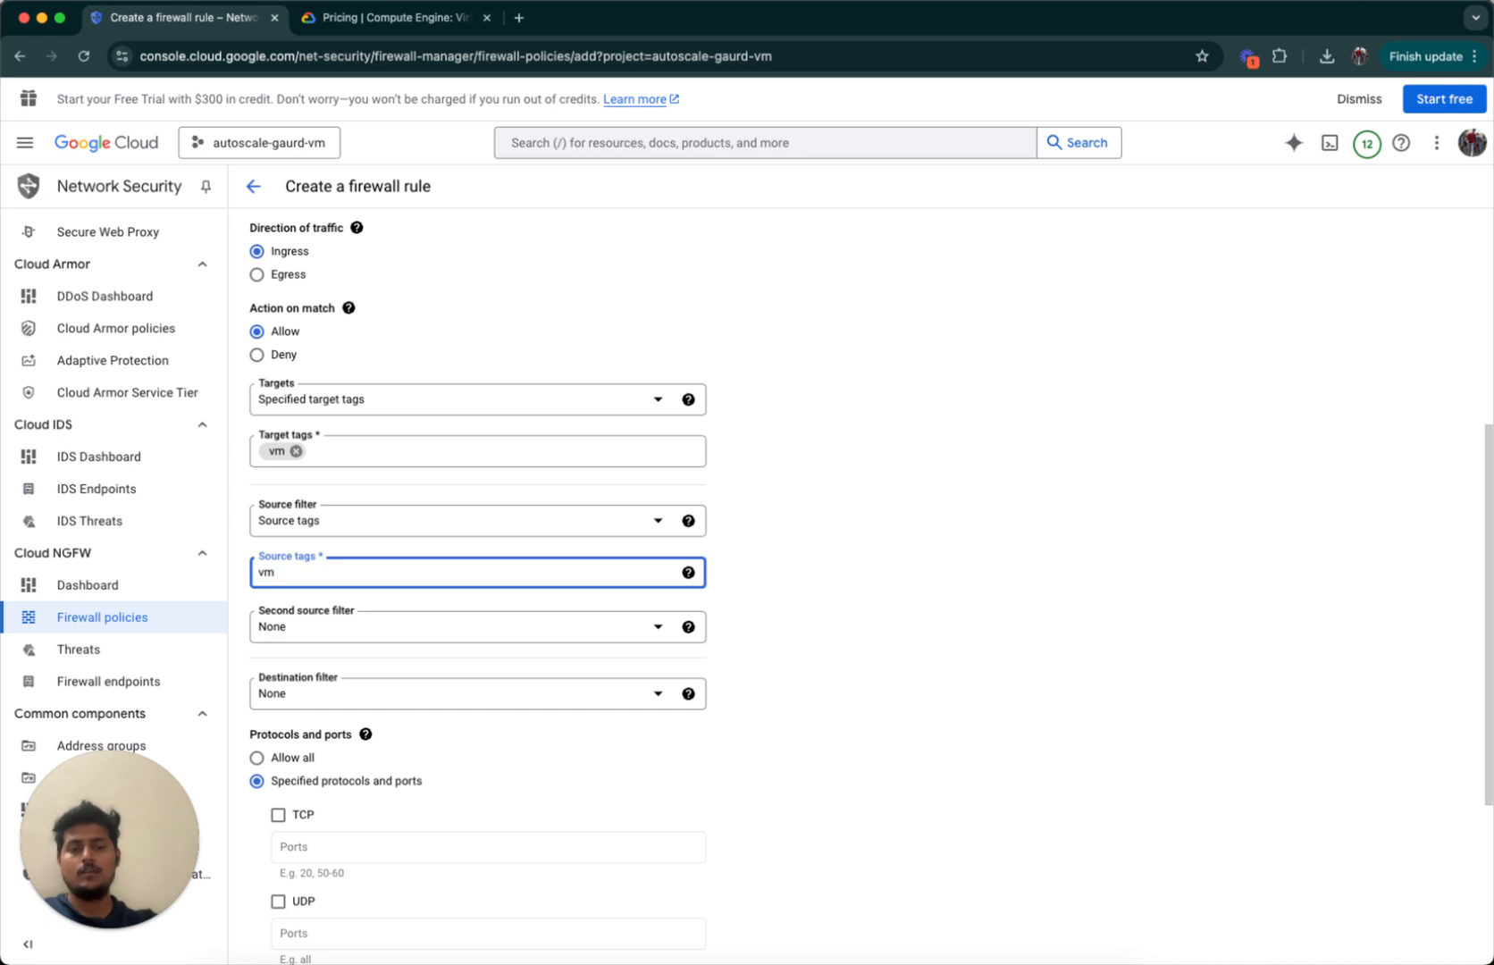
text(-tag)
key(Return)
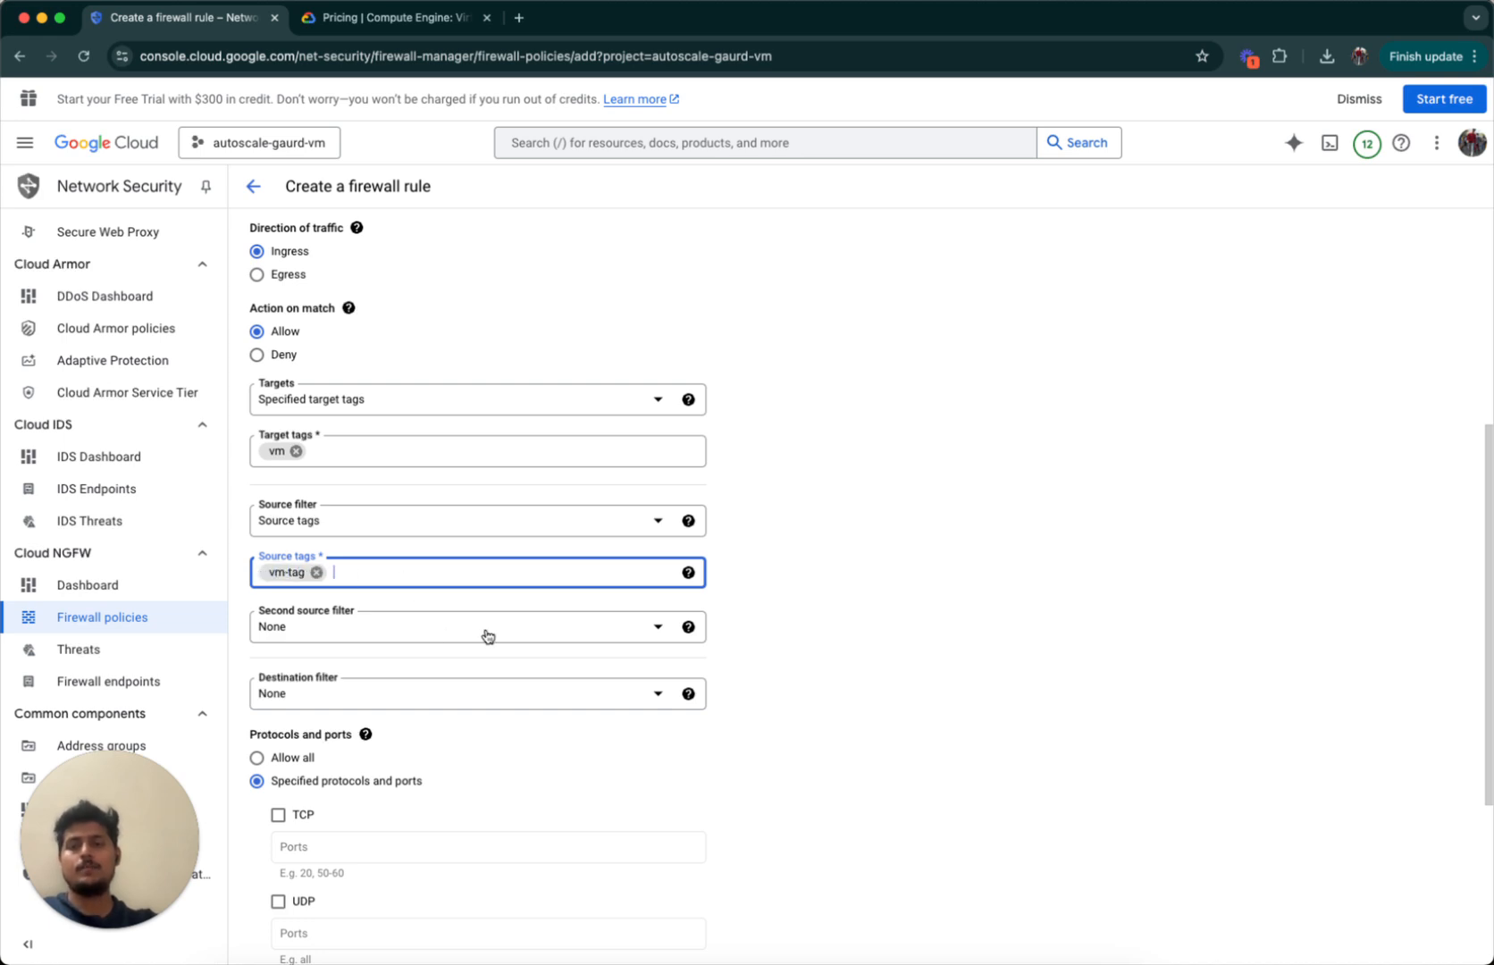
Leave the second source filter and destination filter at None.
click(542, 637)
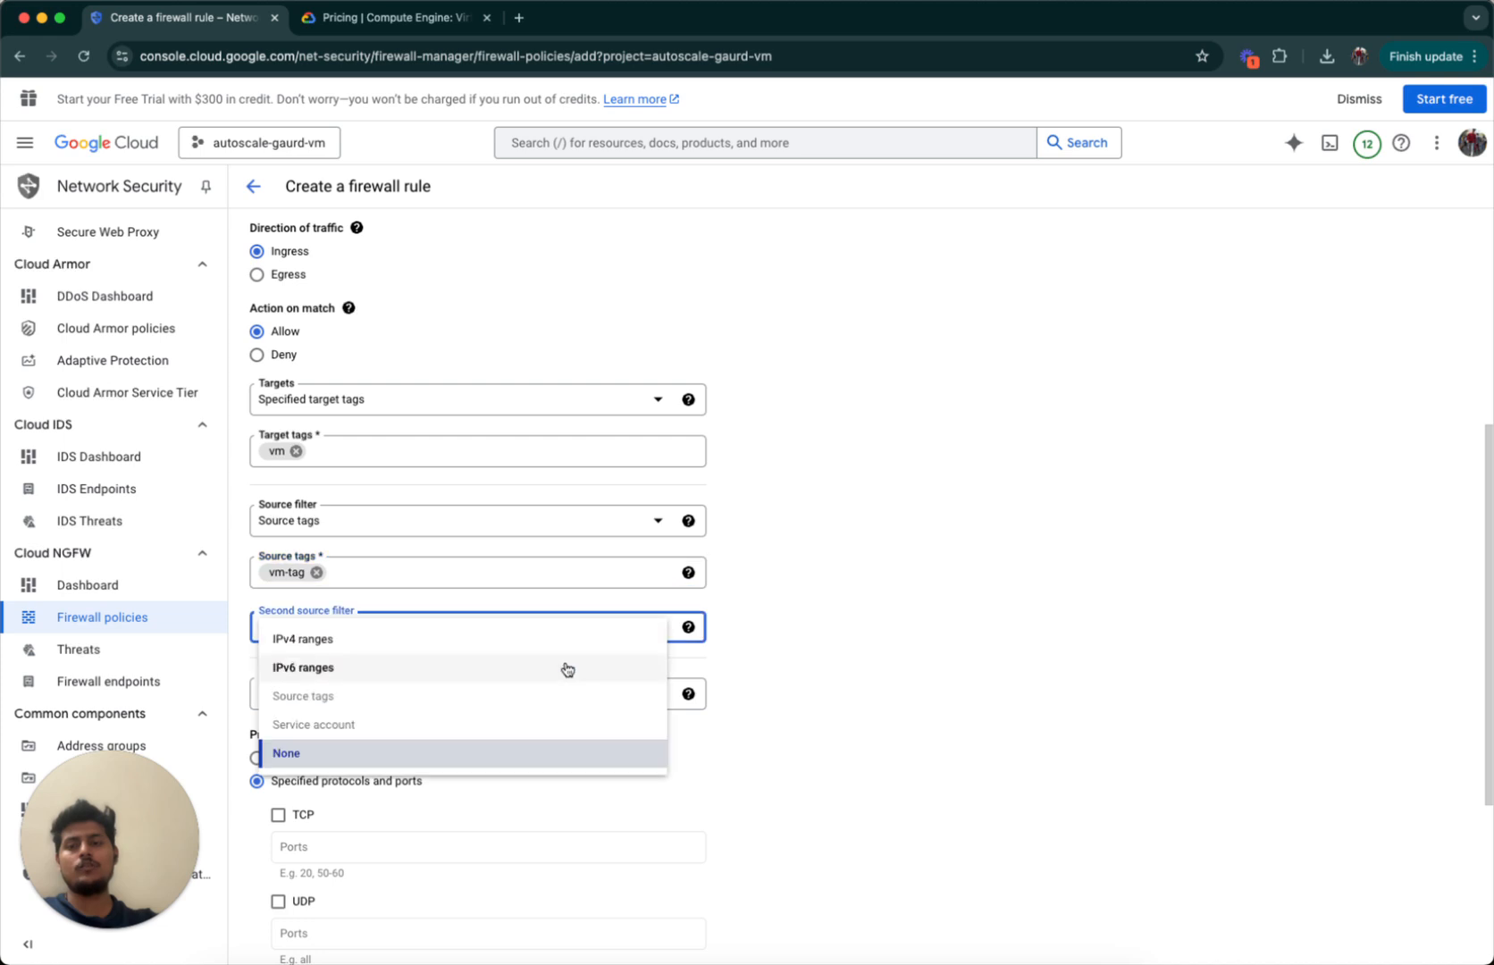
click(791, 674)
click(600, 703)
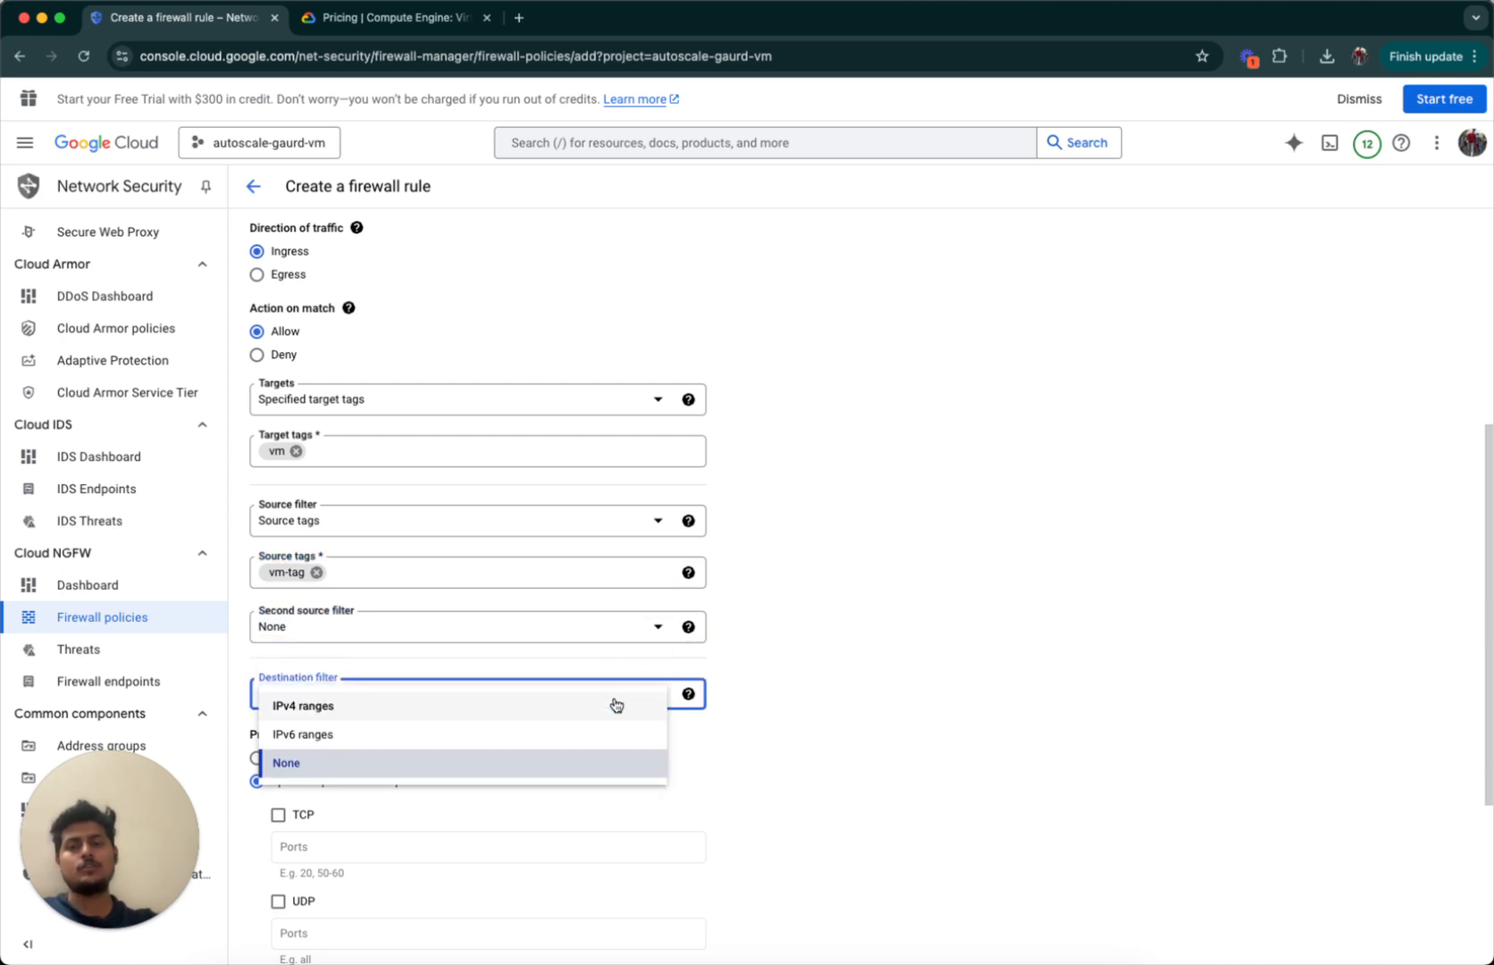
click(773, 712)
scroll(772, 712, down, 5)
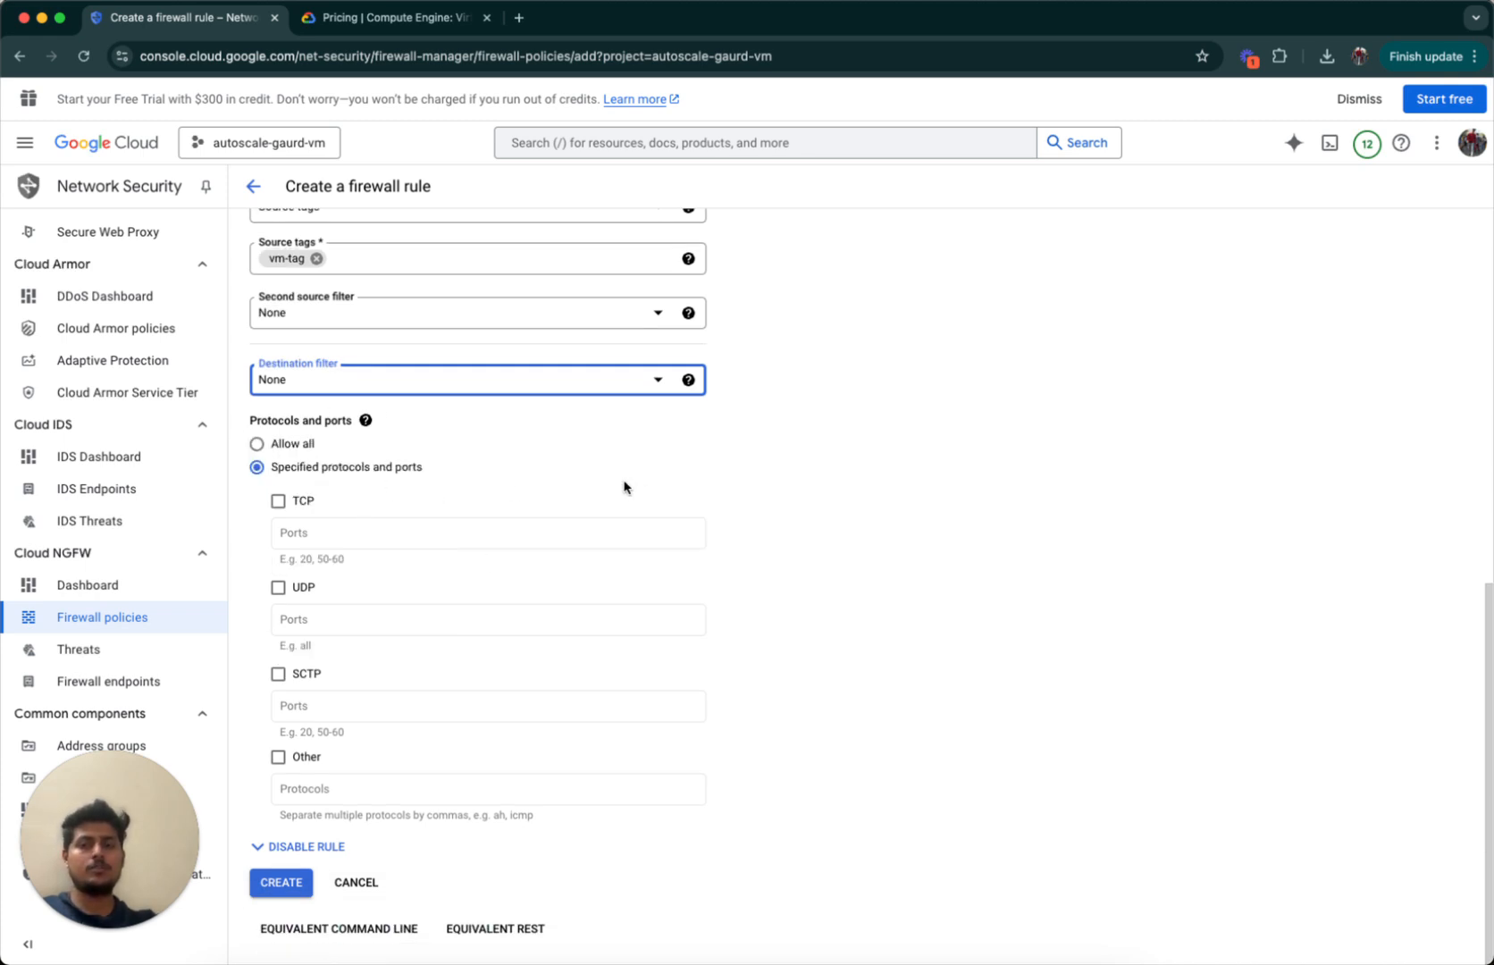
Restrict the rule to TCP ports 80,443 and create vm1-instance-rule.
drag(249, 415, 399, 422)
click(401, 423)
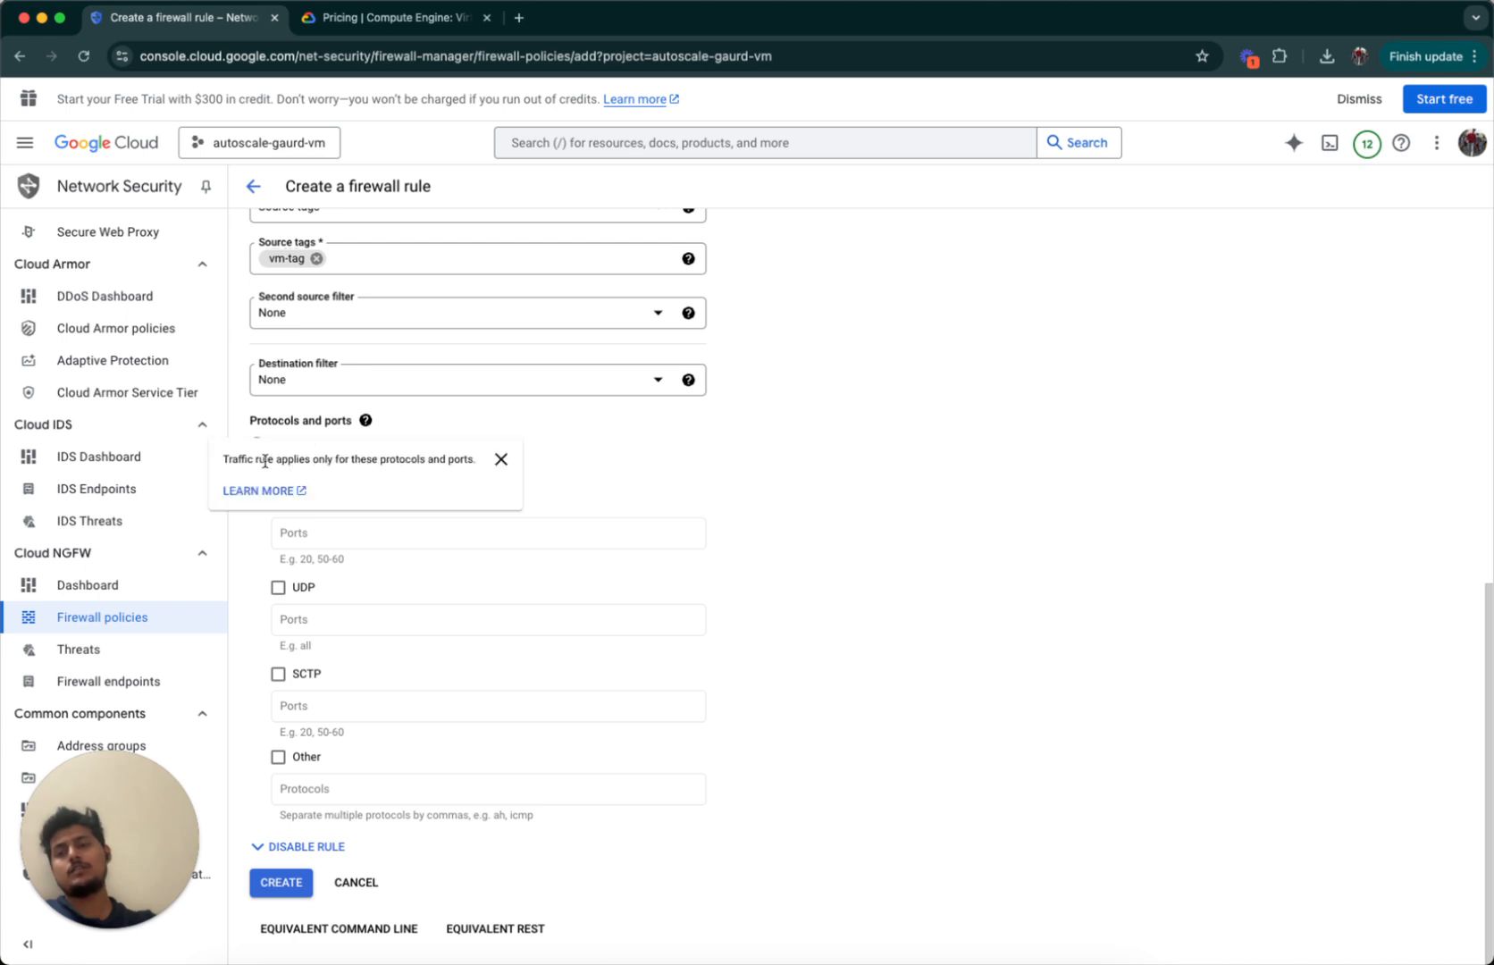
click(259, 445)
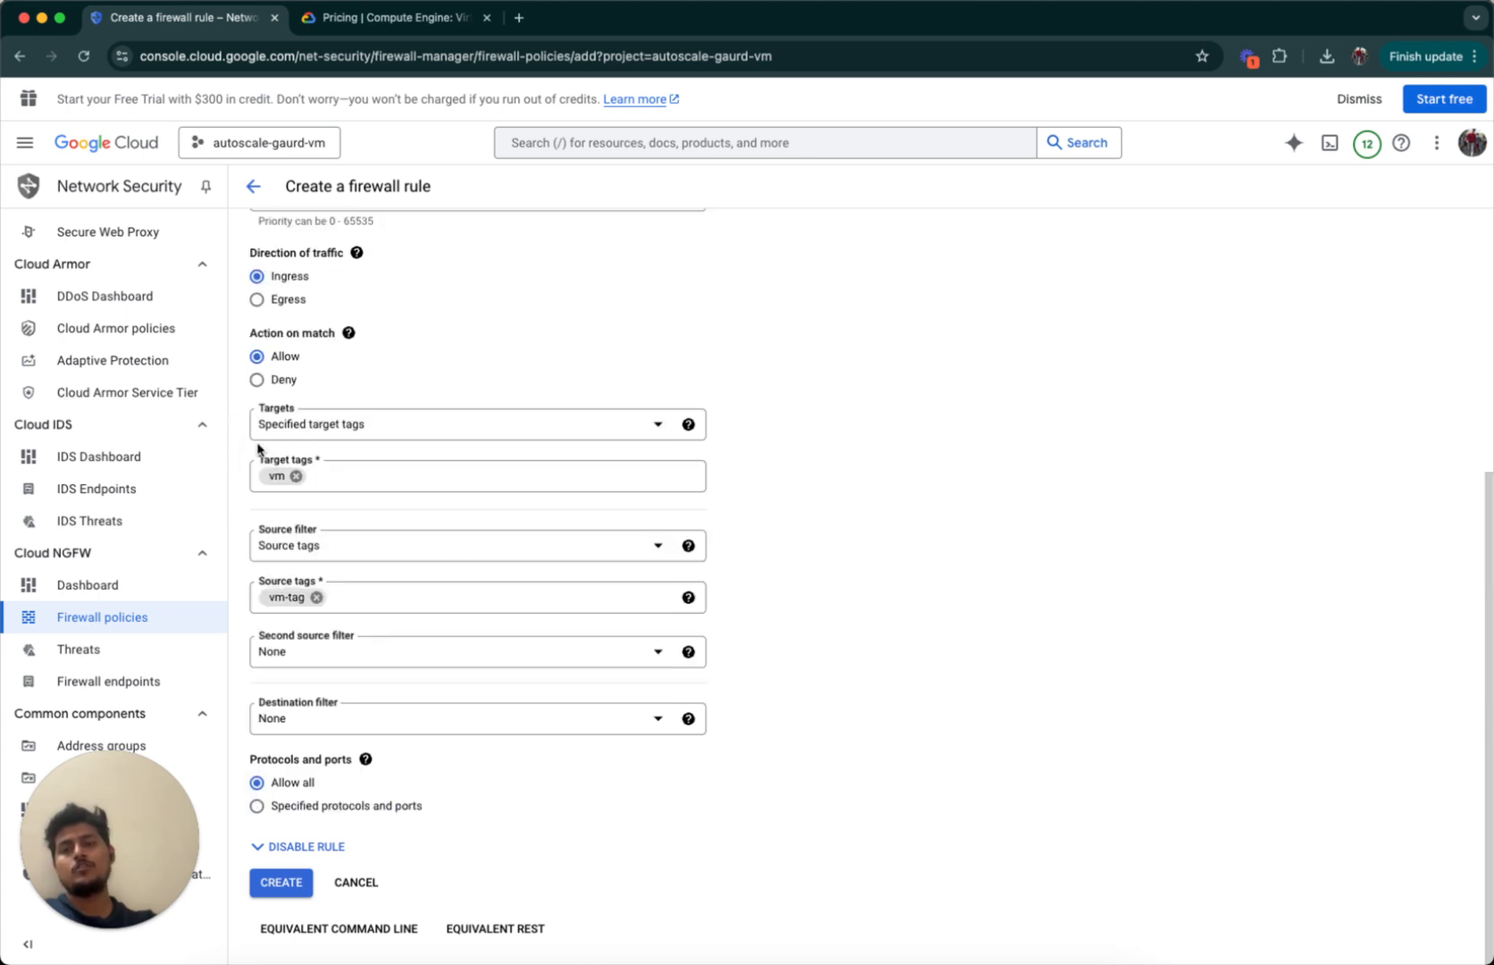
click(257, 805)
scroll(295, 817, down, 5)
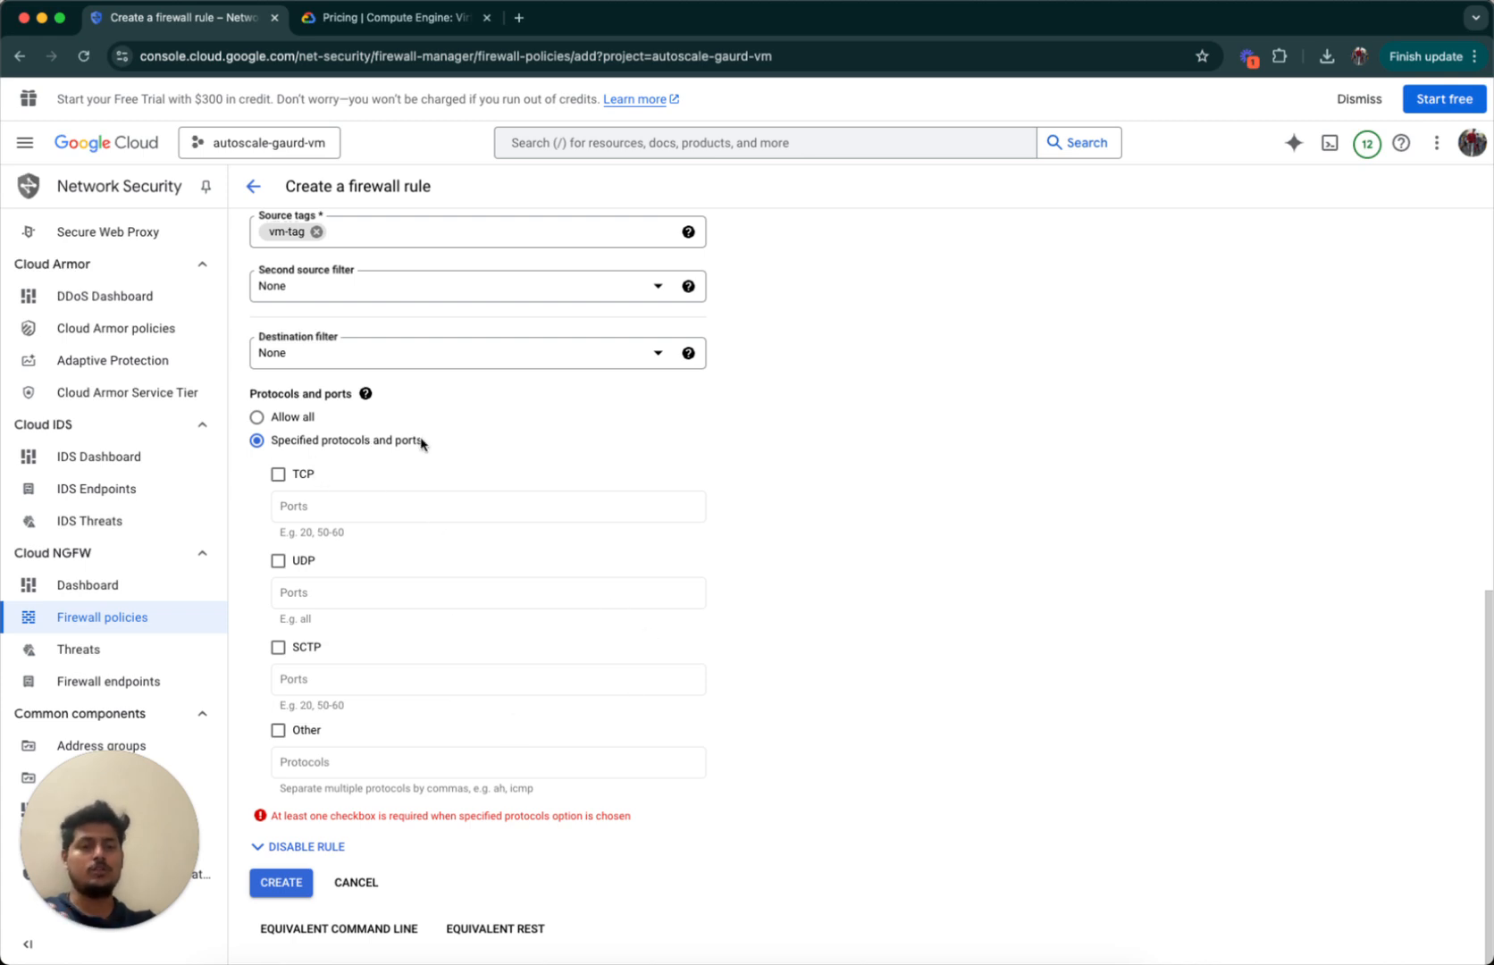
click(279, 475)
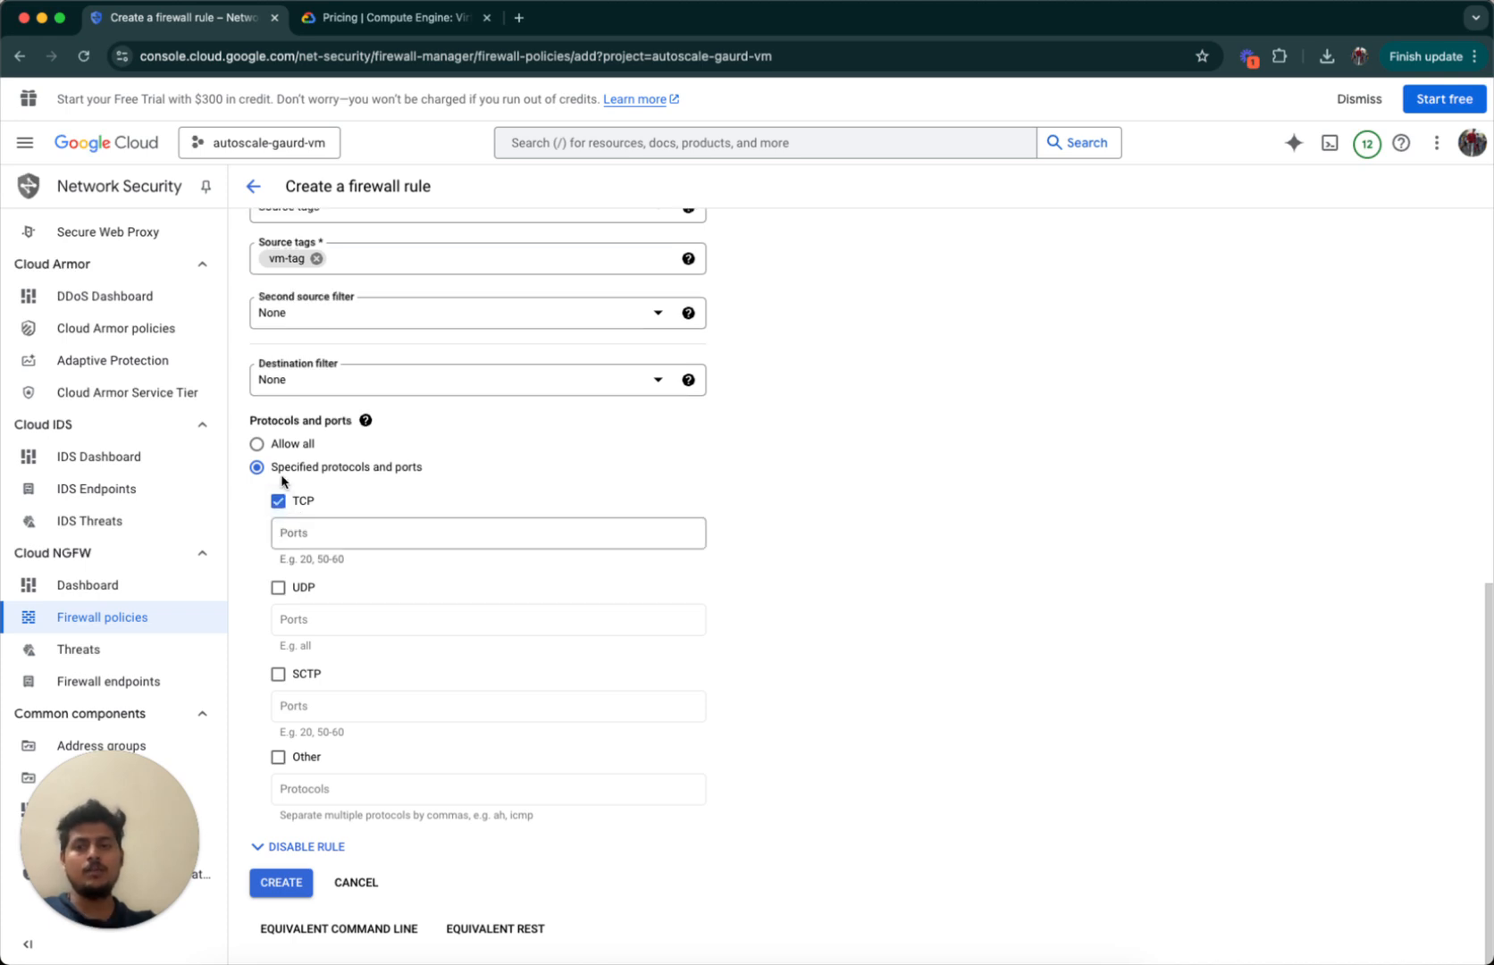
click(331, 534)
text(80)
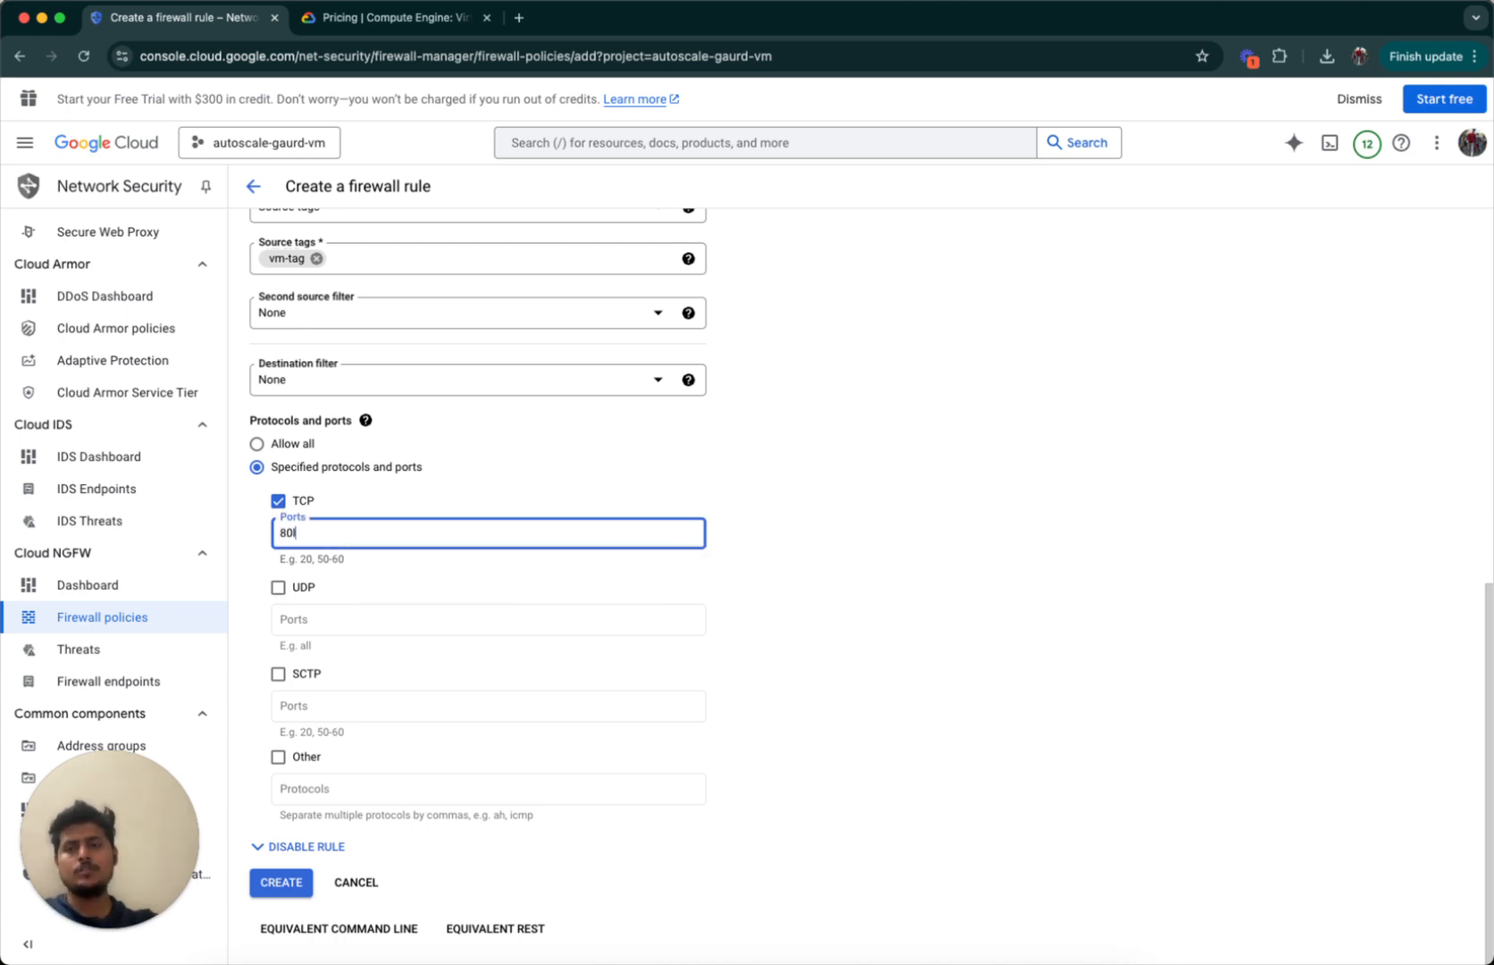
text(,443)
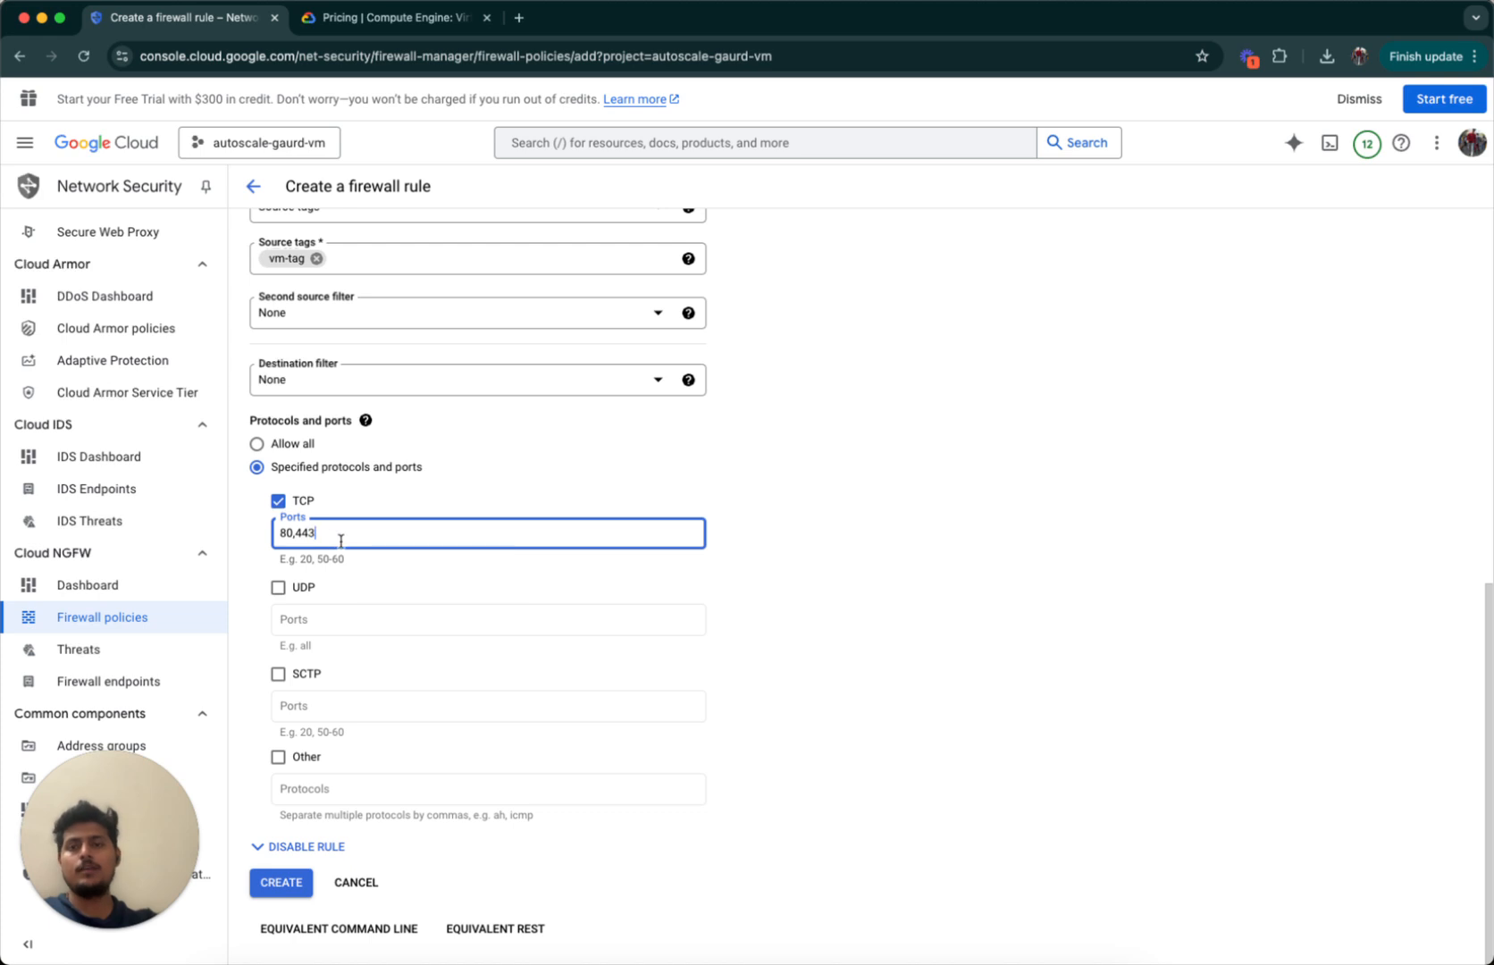
click(803, 507)
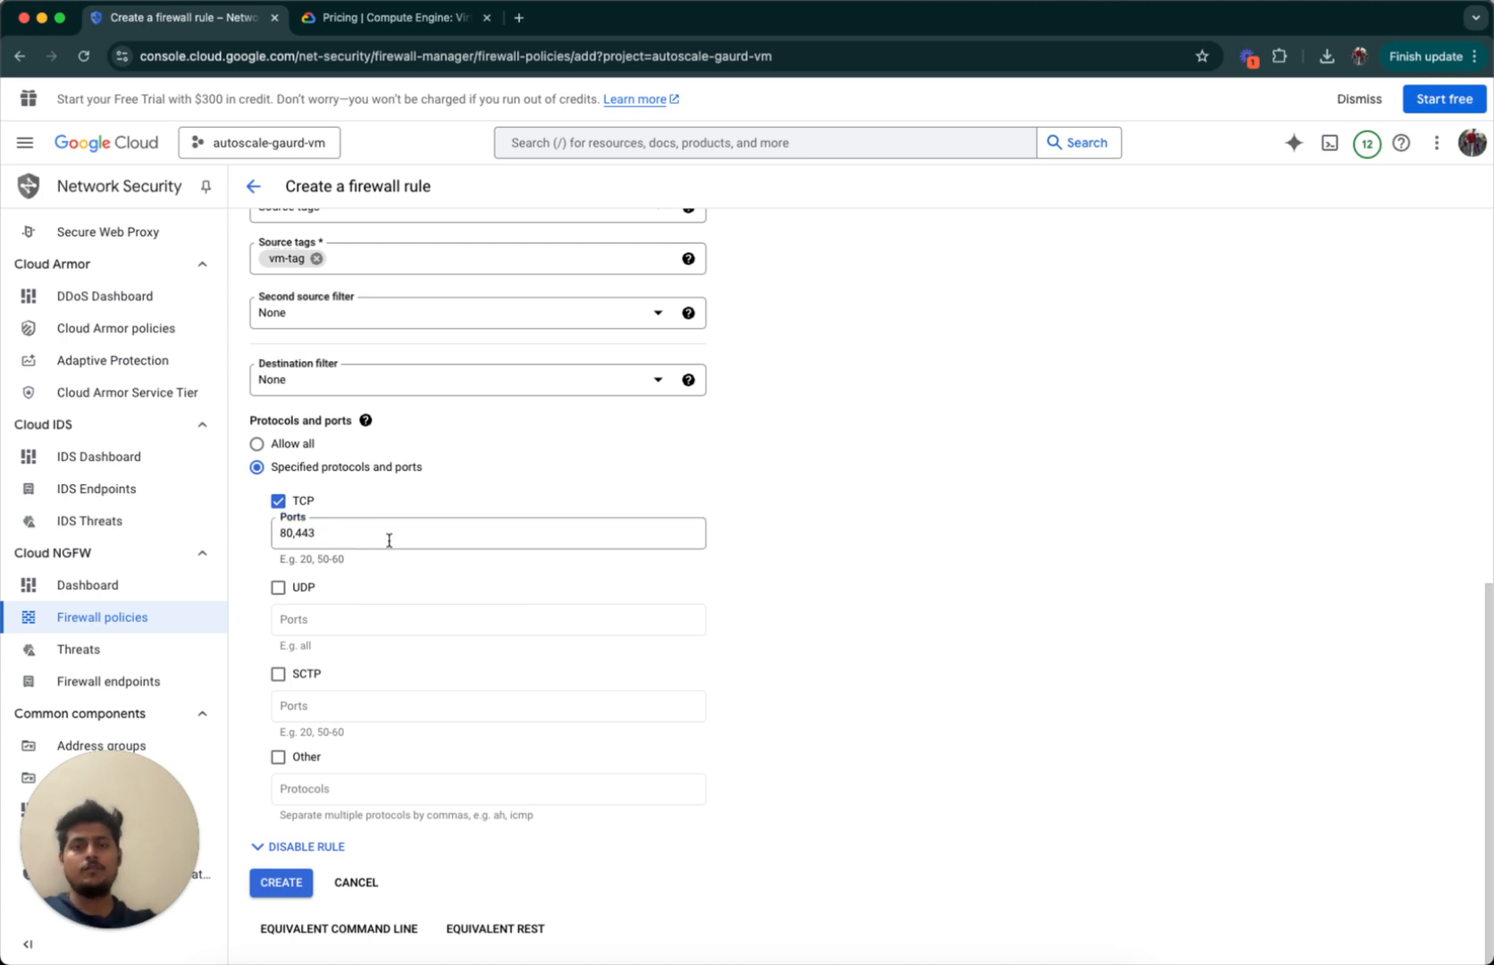
click(282, 883)
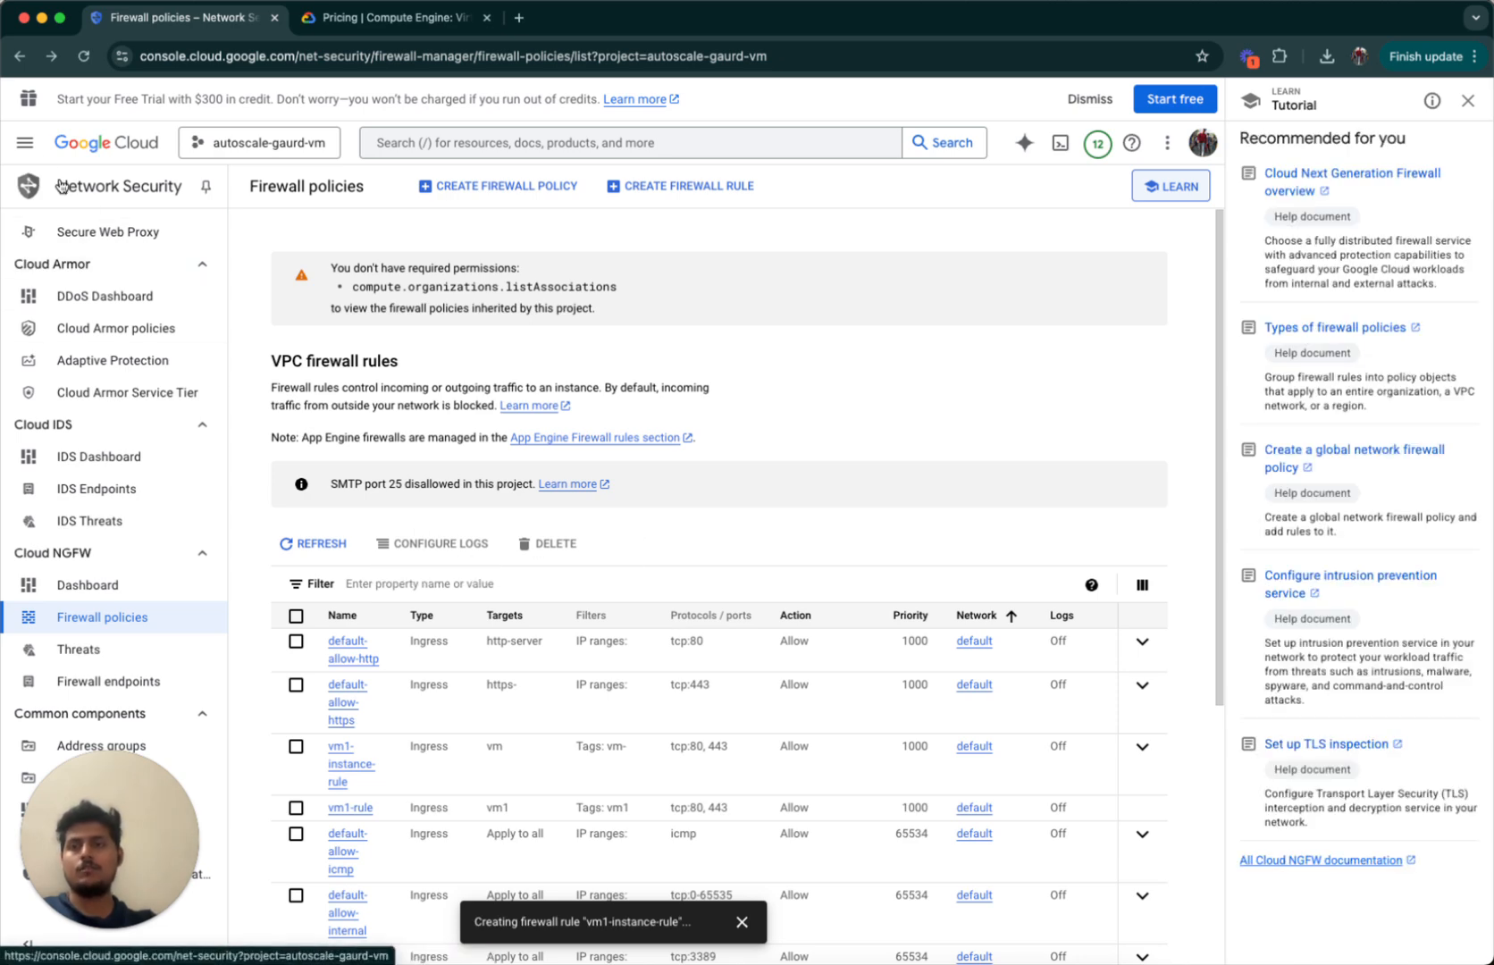
click(25, 143)
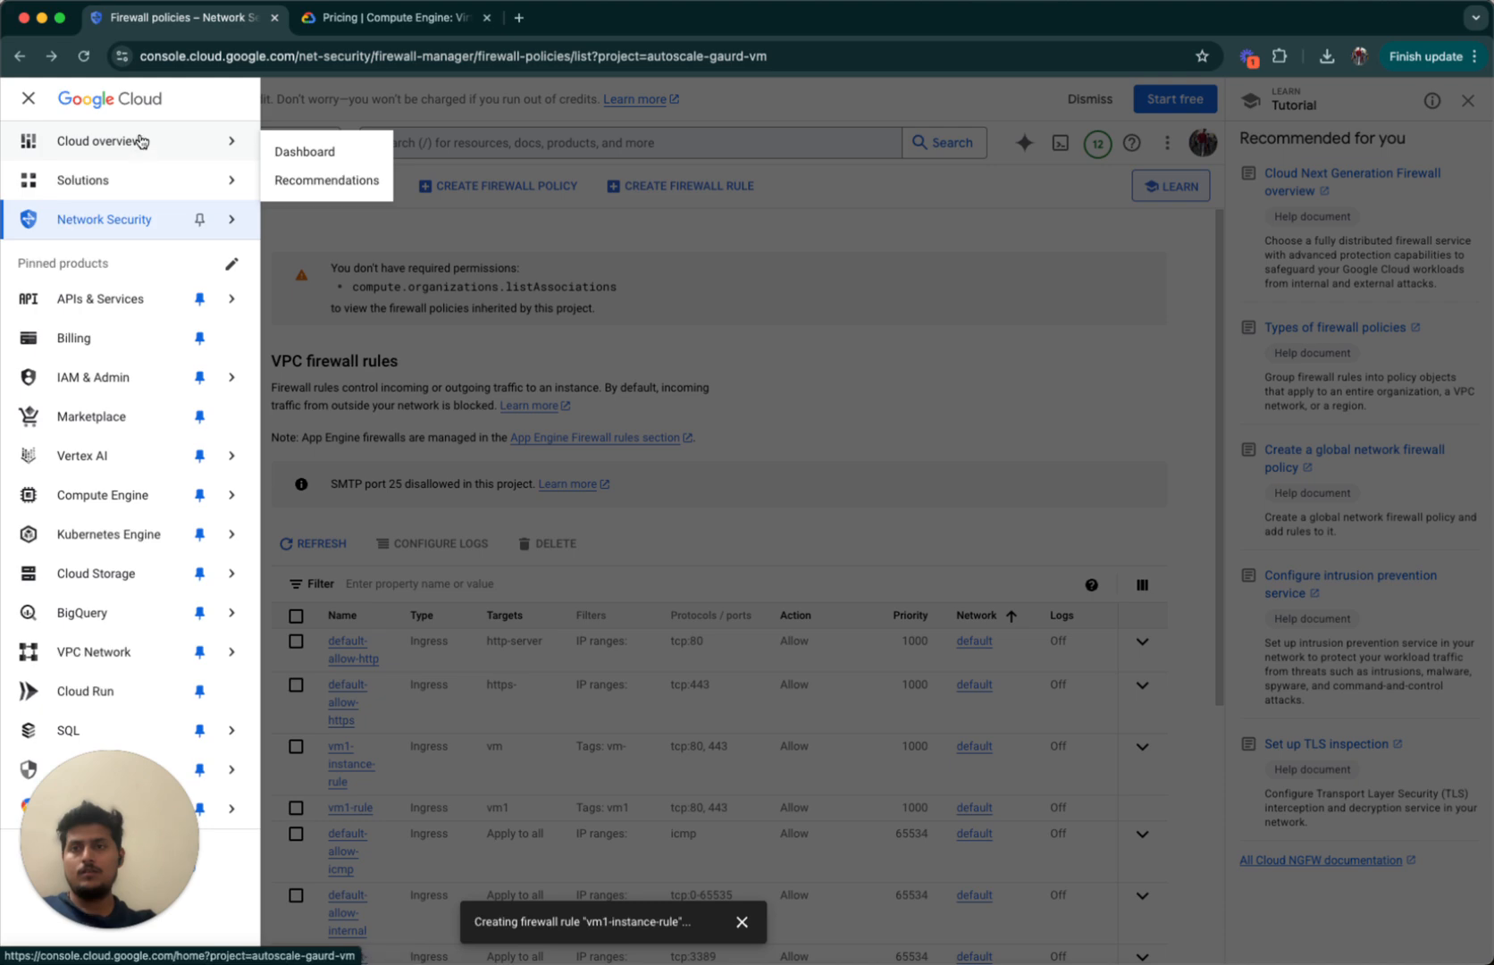
mouse_move(128, 489)
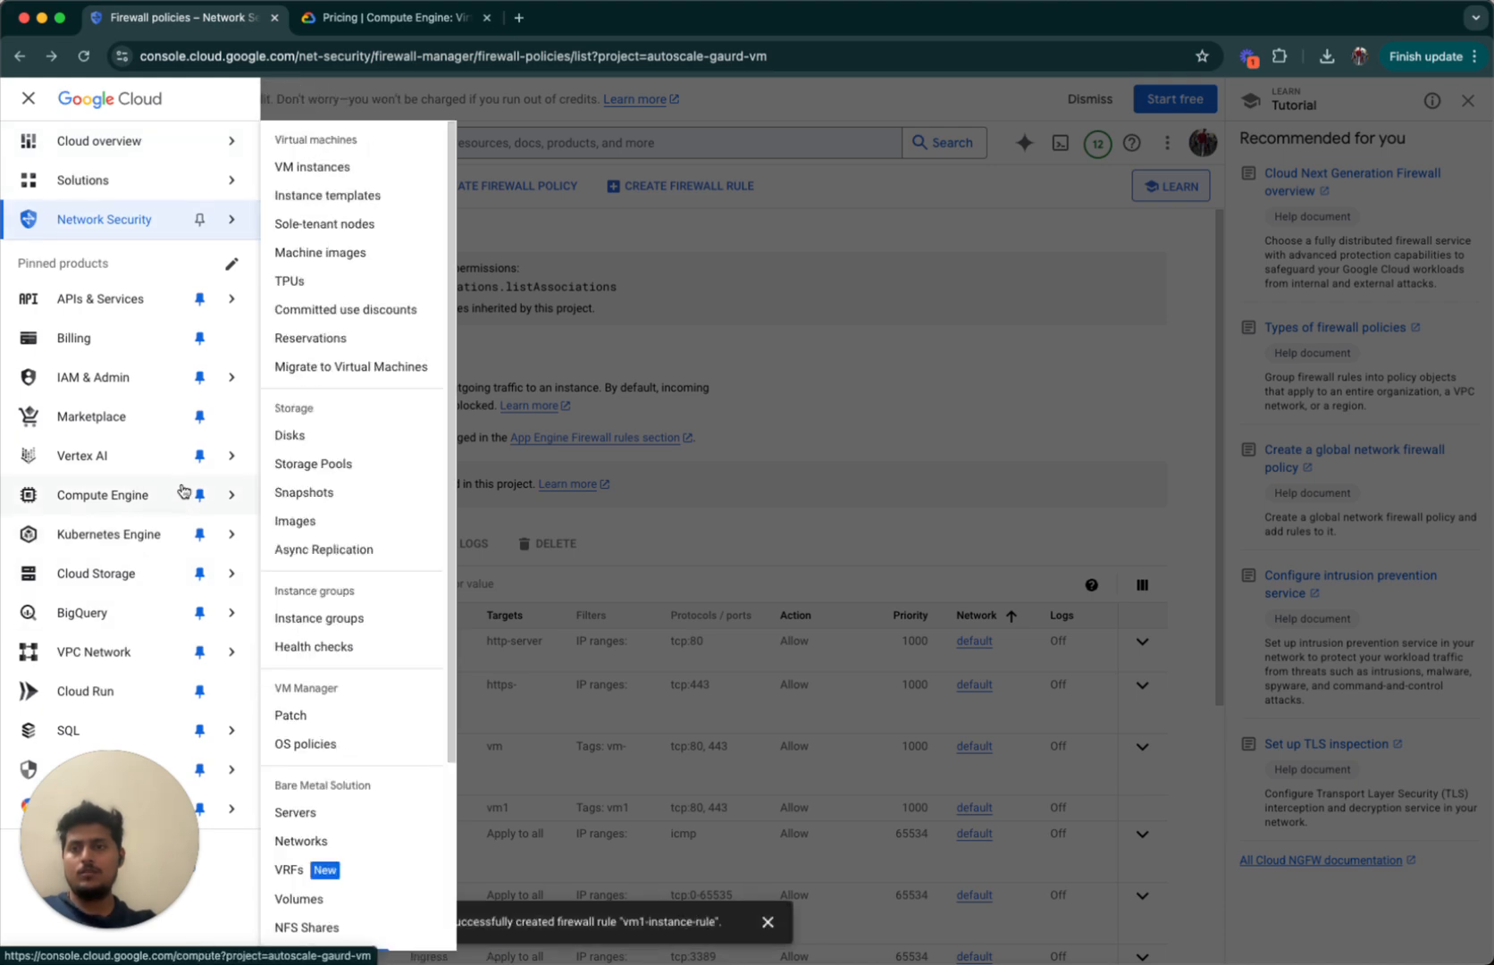
click(353, 170)
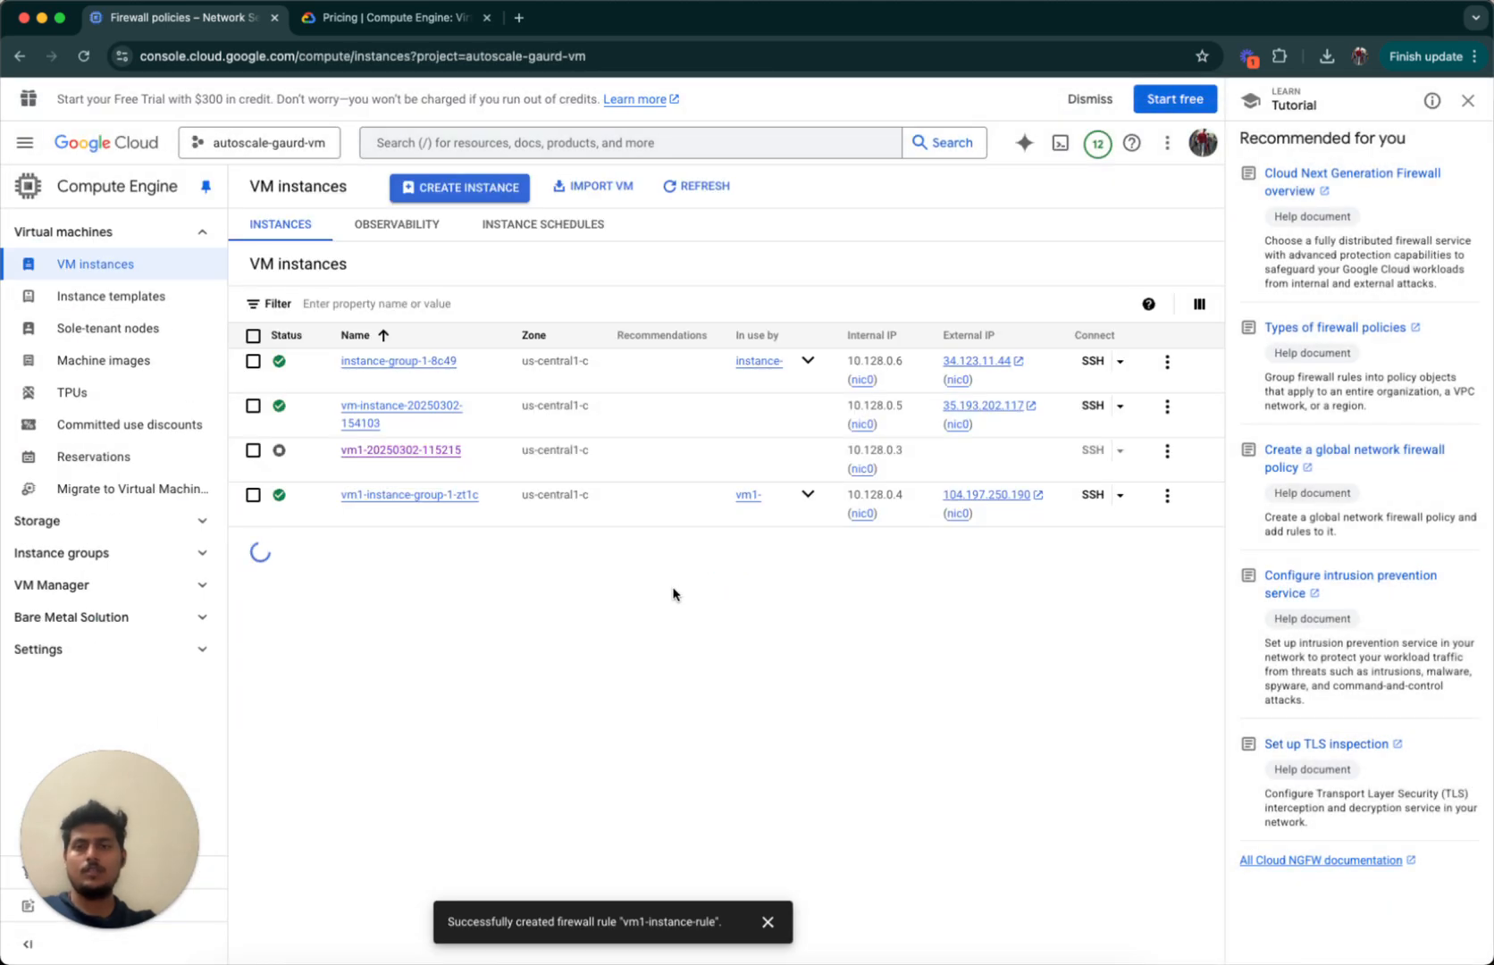
click(253, 578)
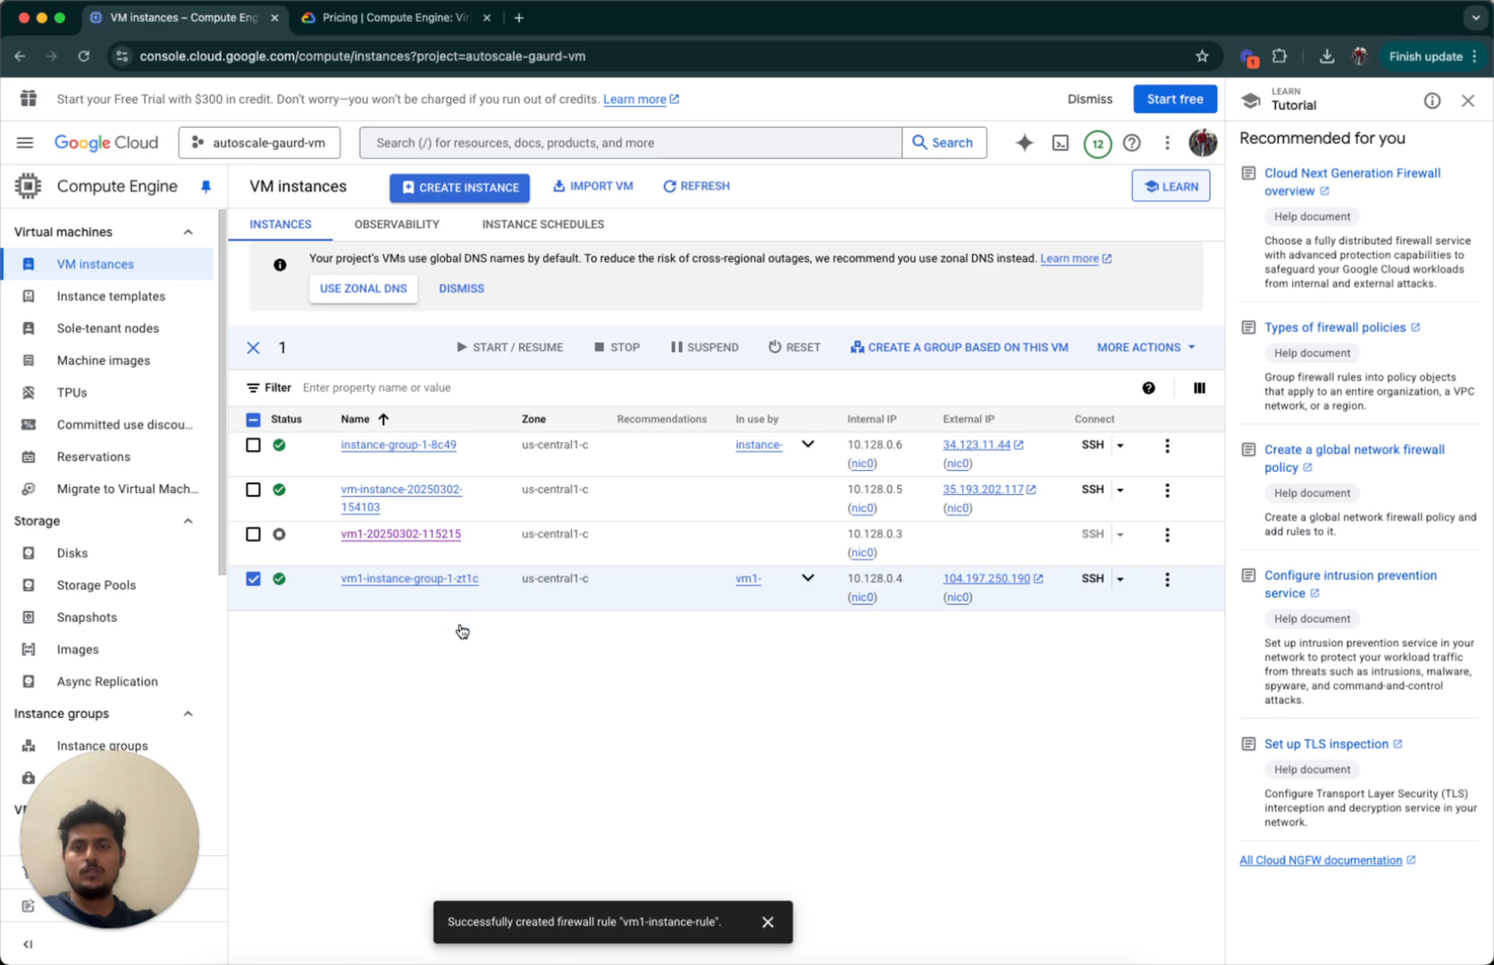
click(534, 455)
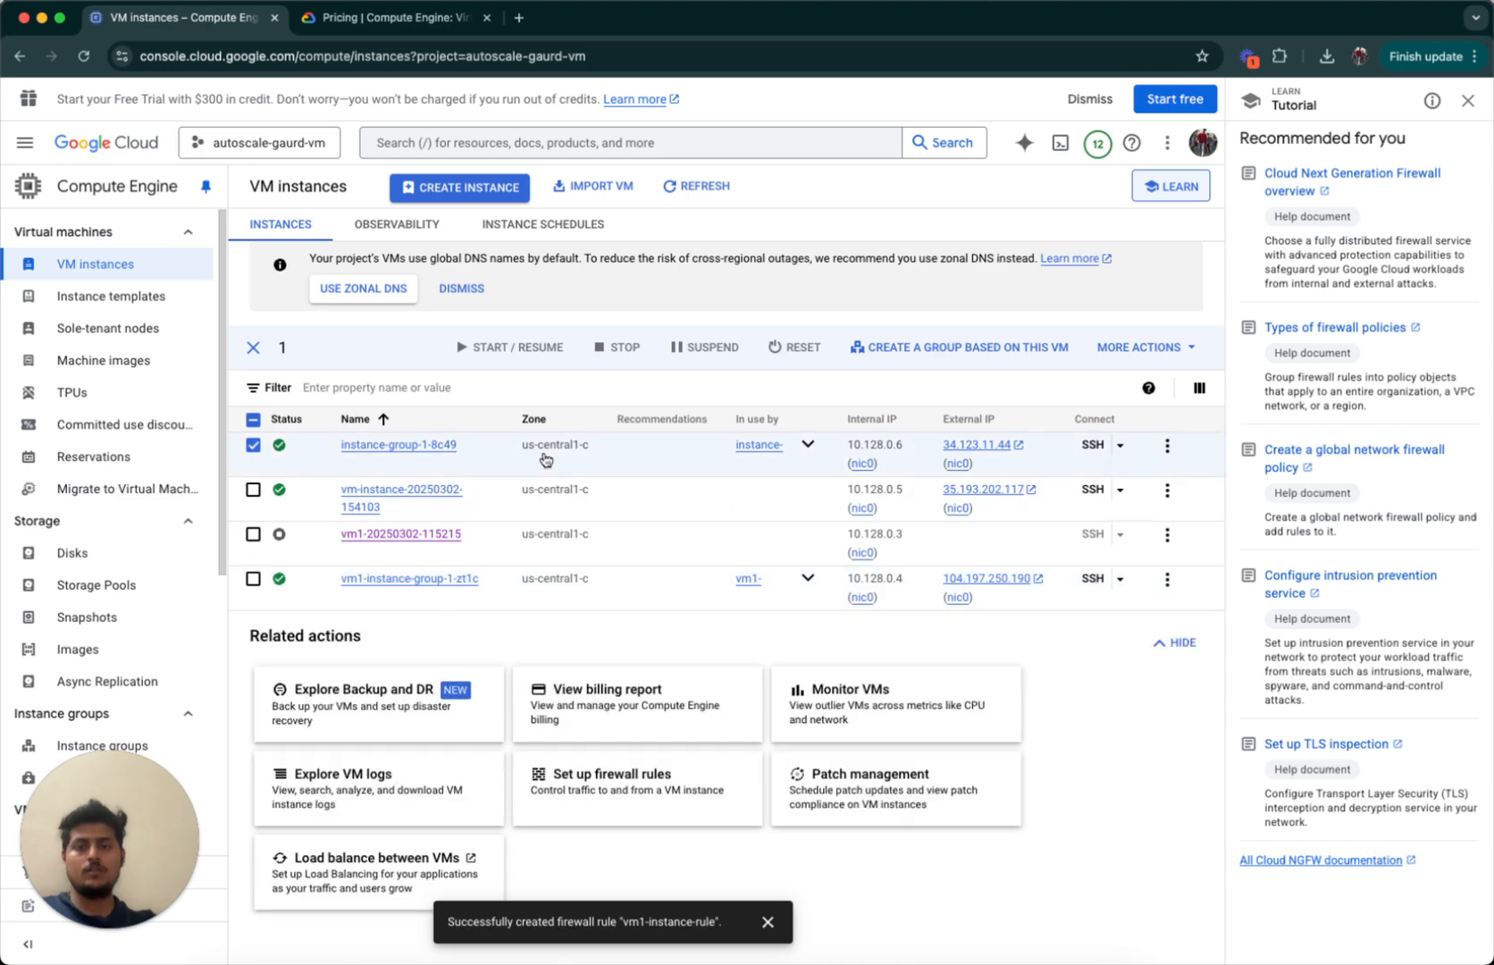
click(559, 497)
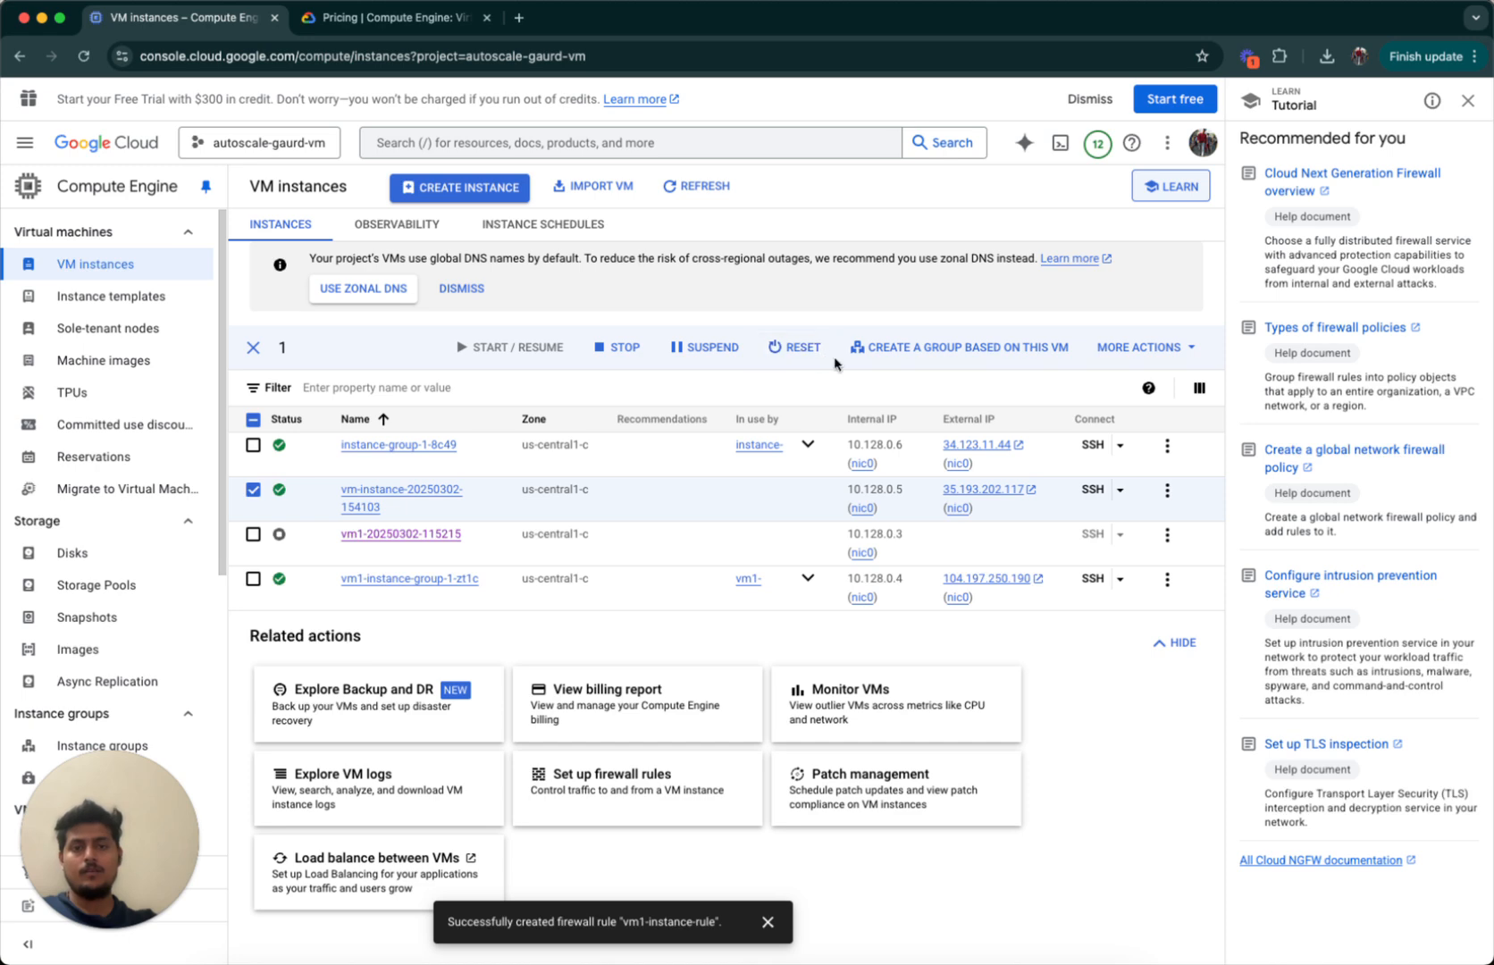
click(411, 490)
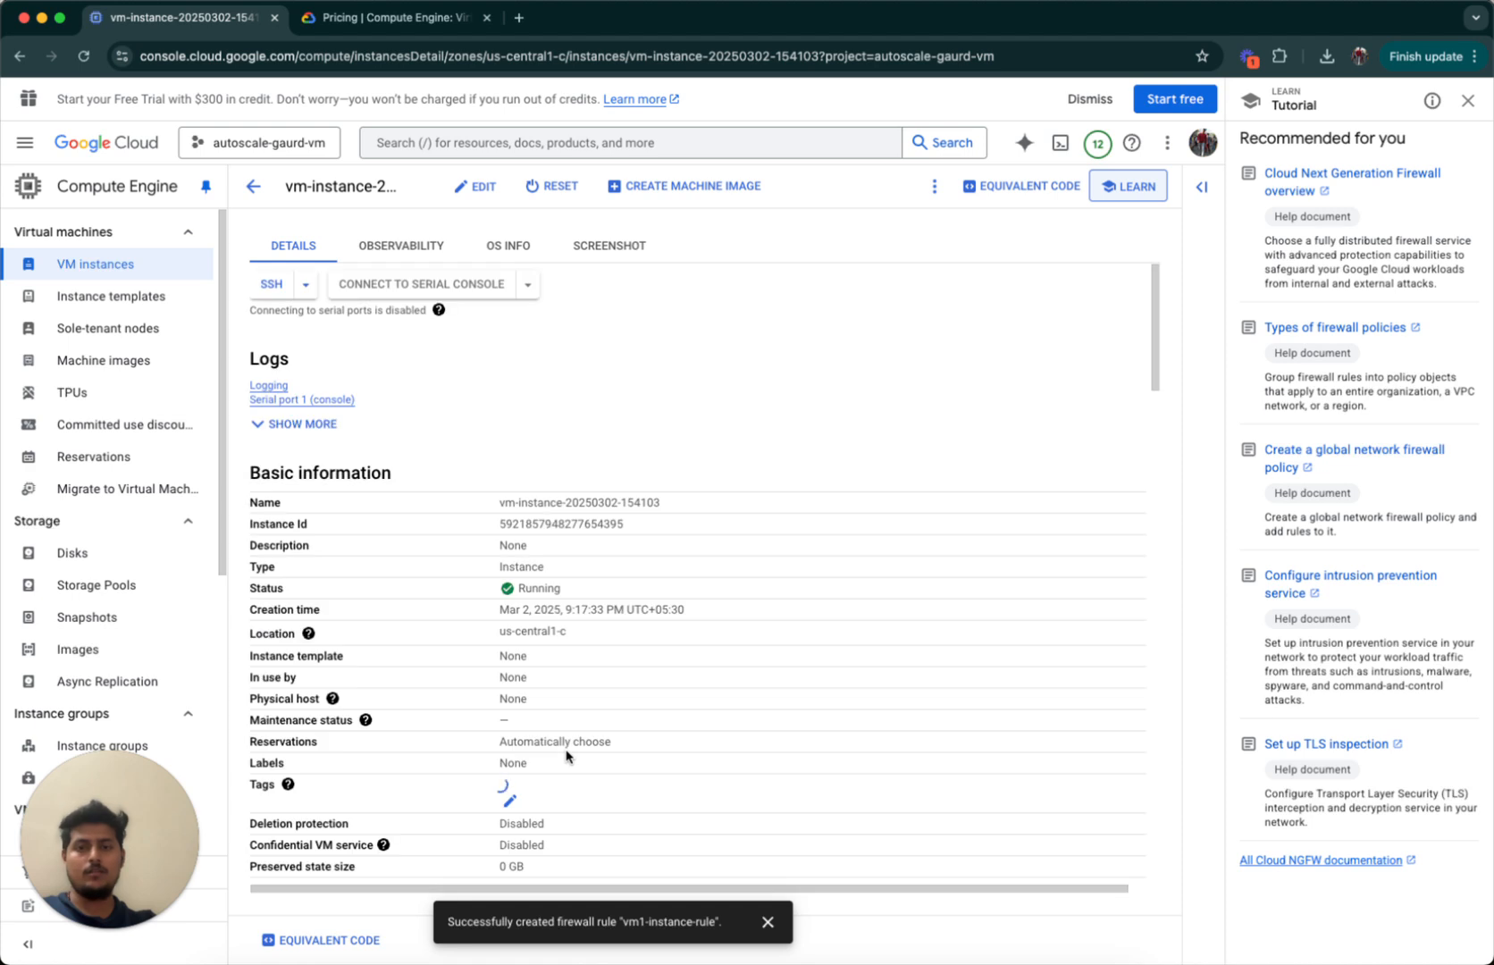
scroll(566, 757, down, 3)
scroll(565, 757, down, 3)
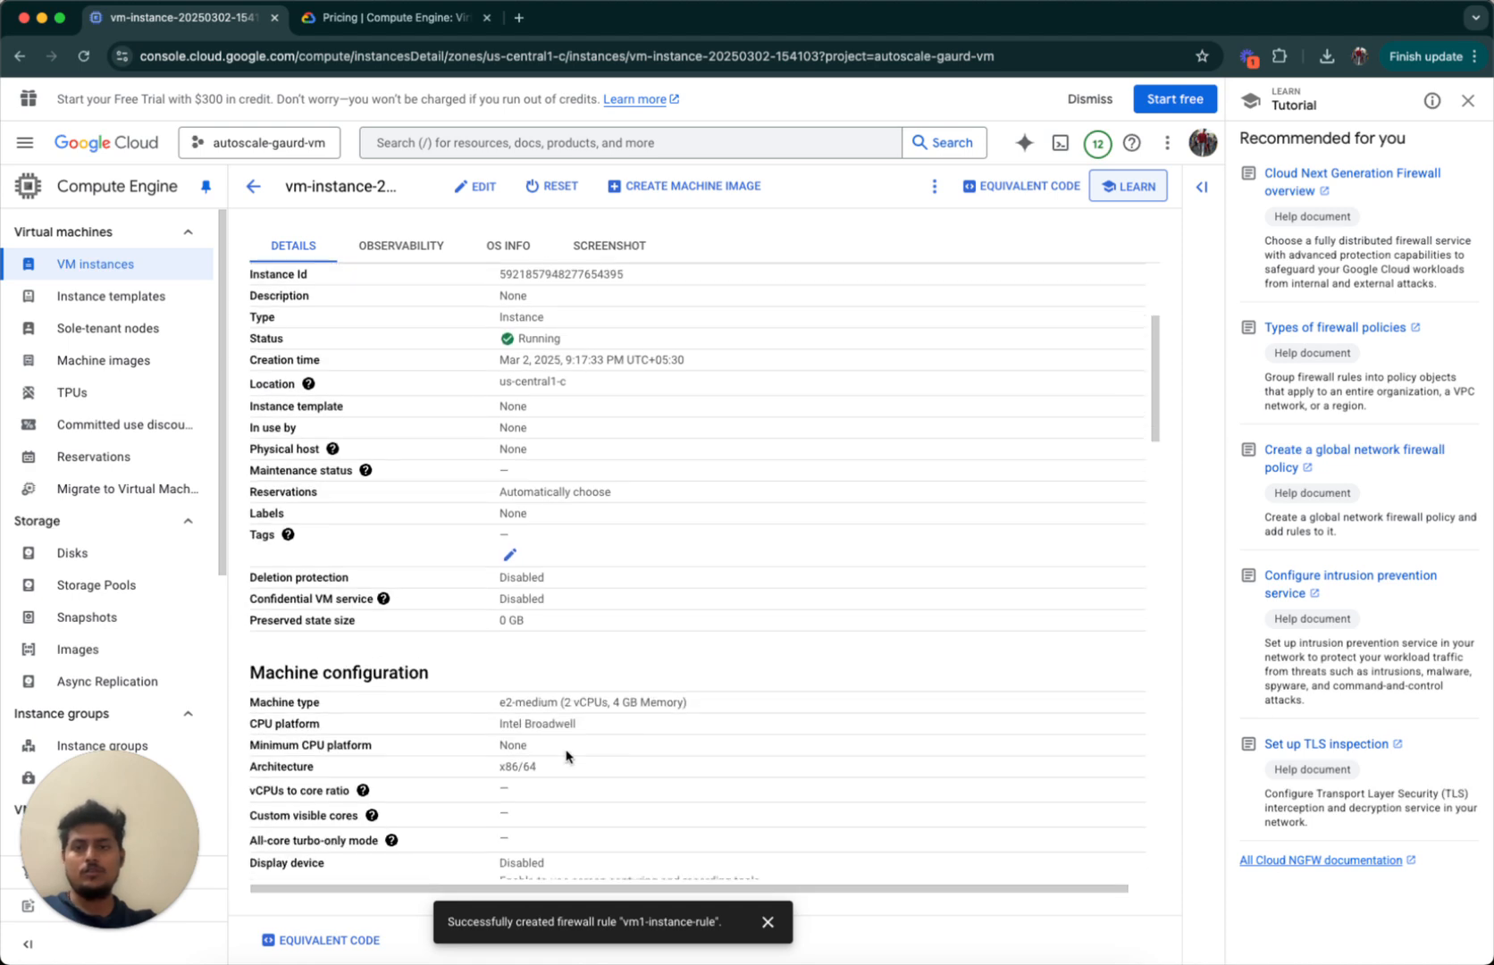
scroll(444, 639, down, 10)
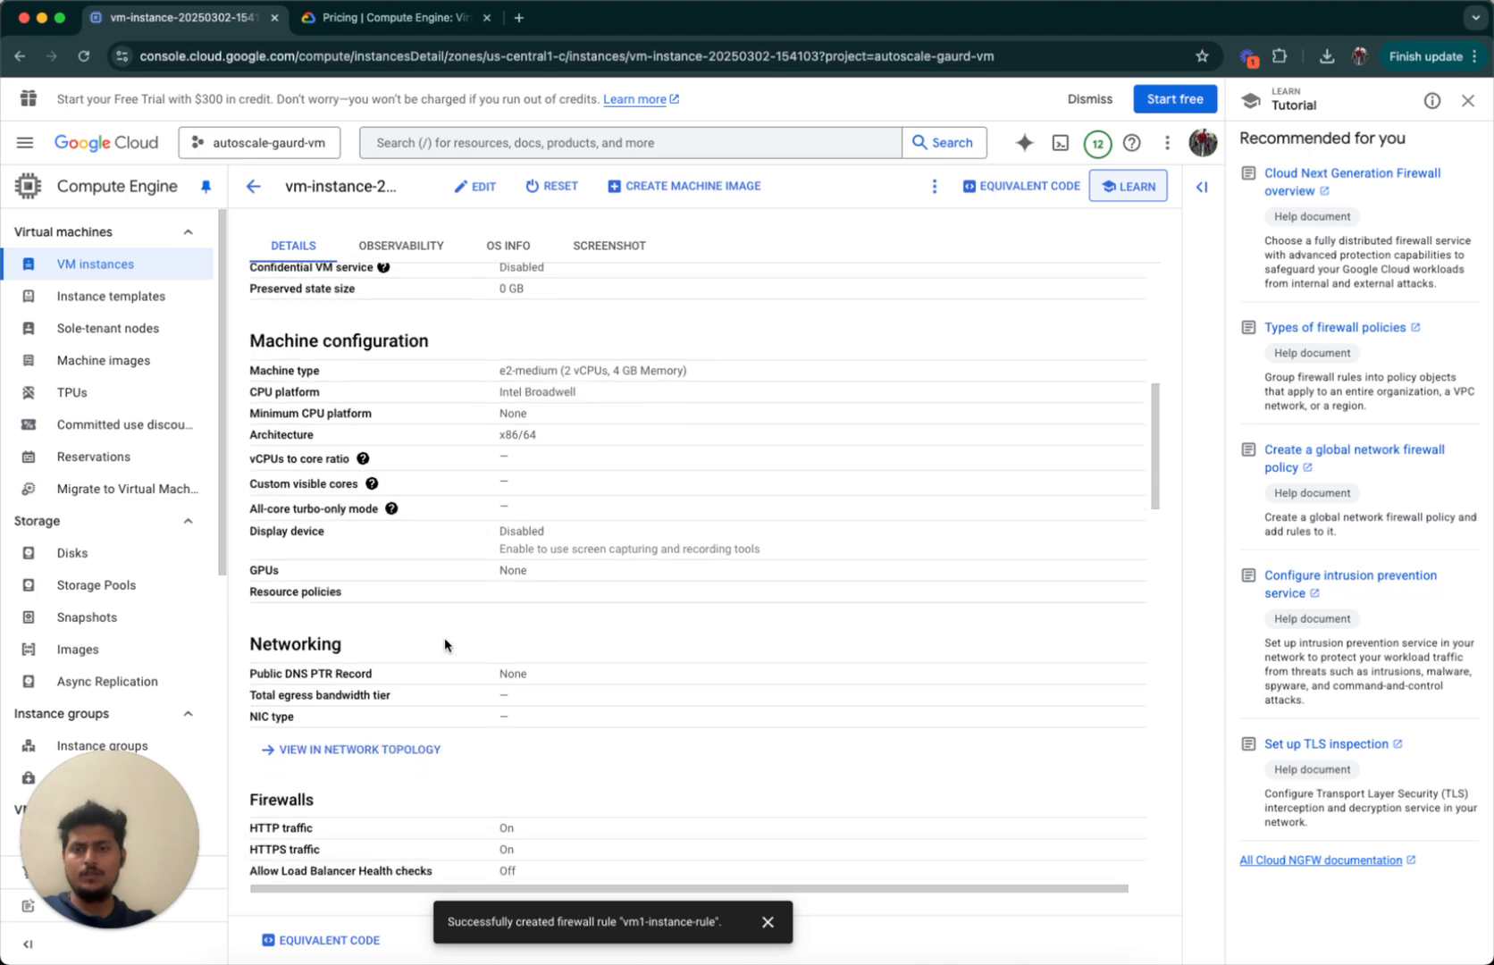
click(475, 186)
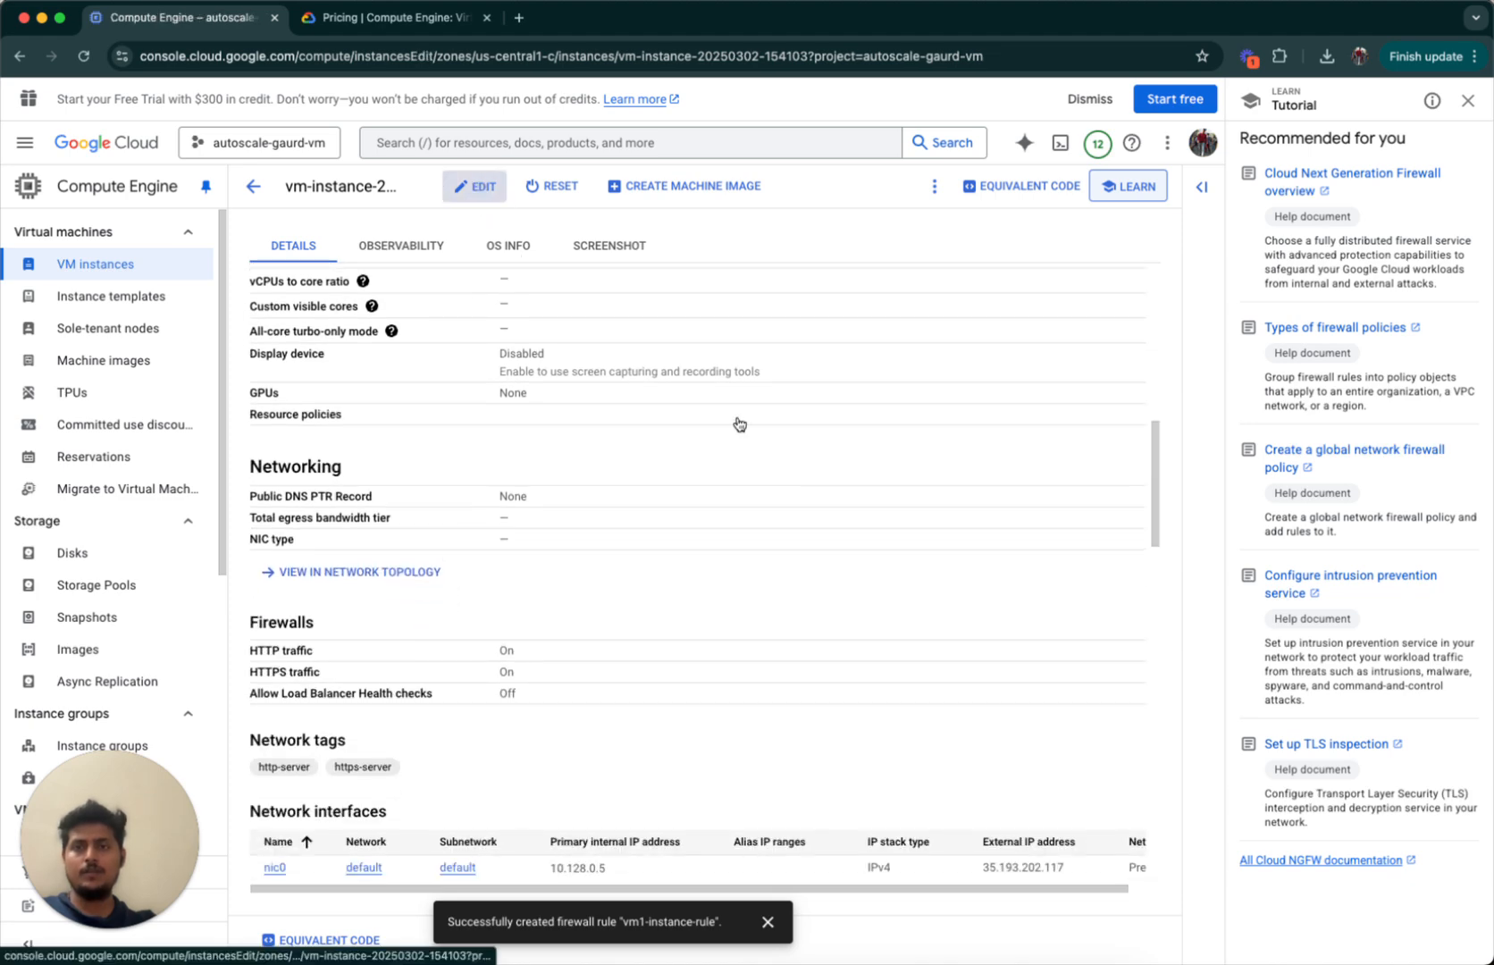
scroll(438, 481, down, 12)
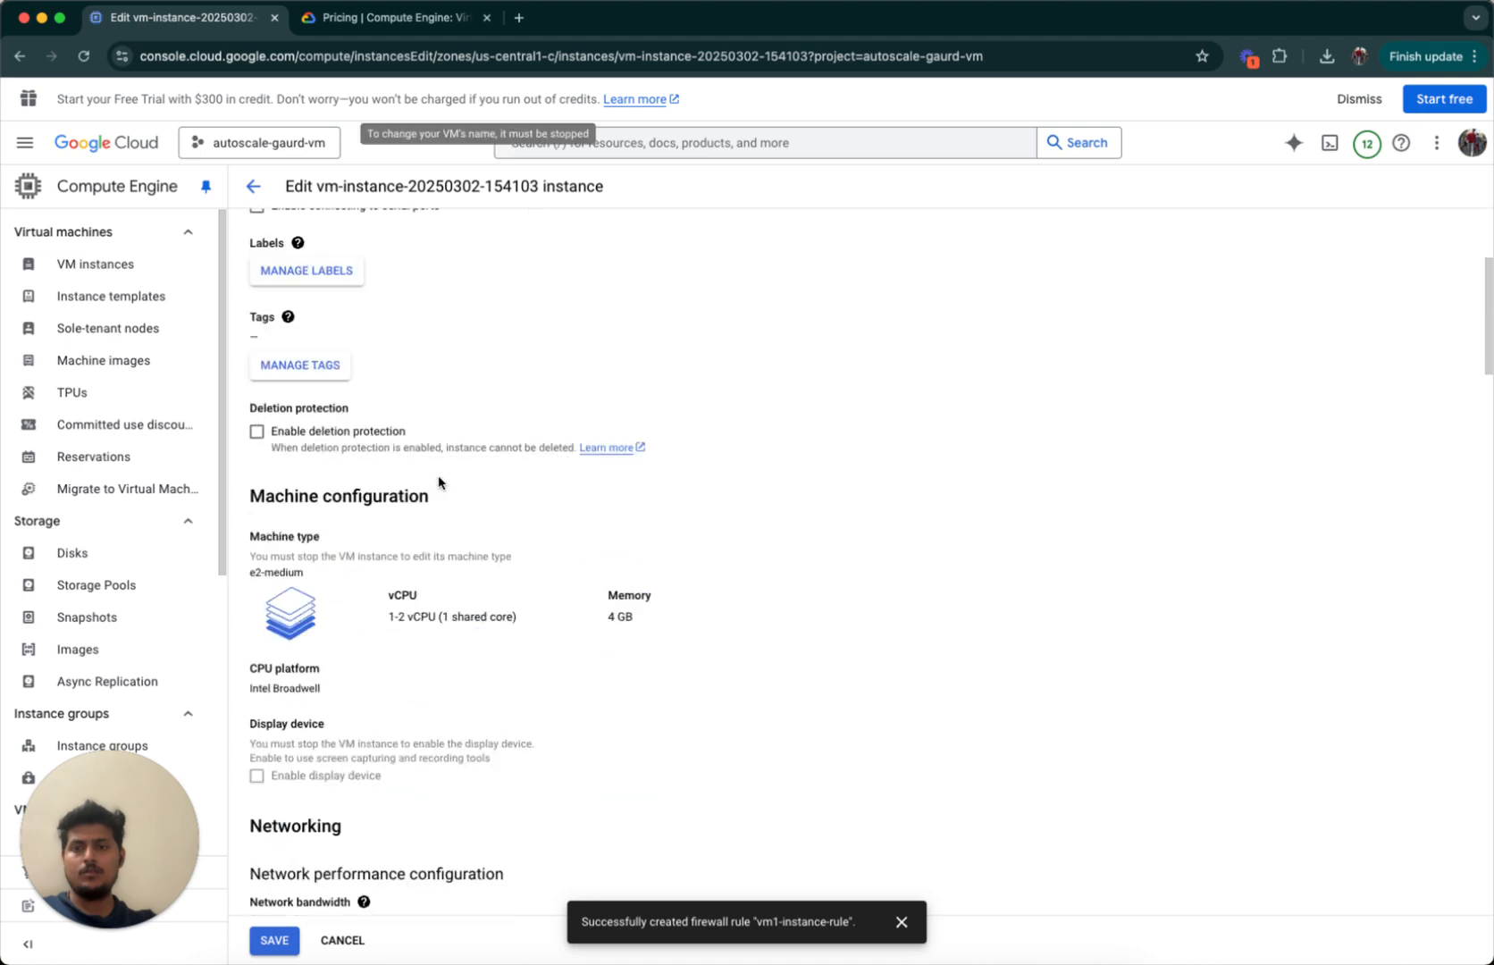
scroll(438, 483, down, 3)
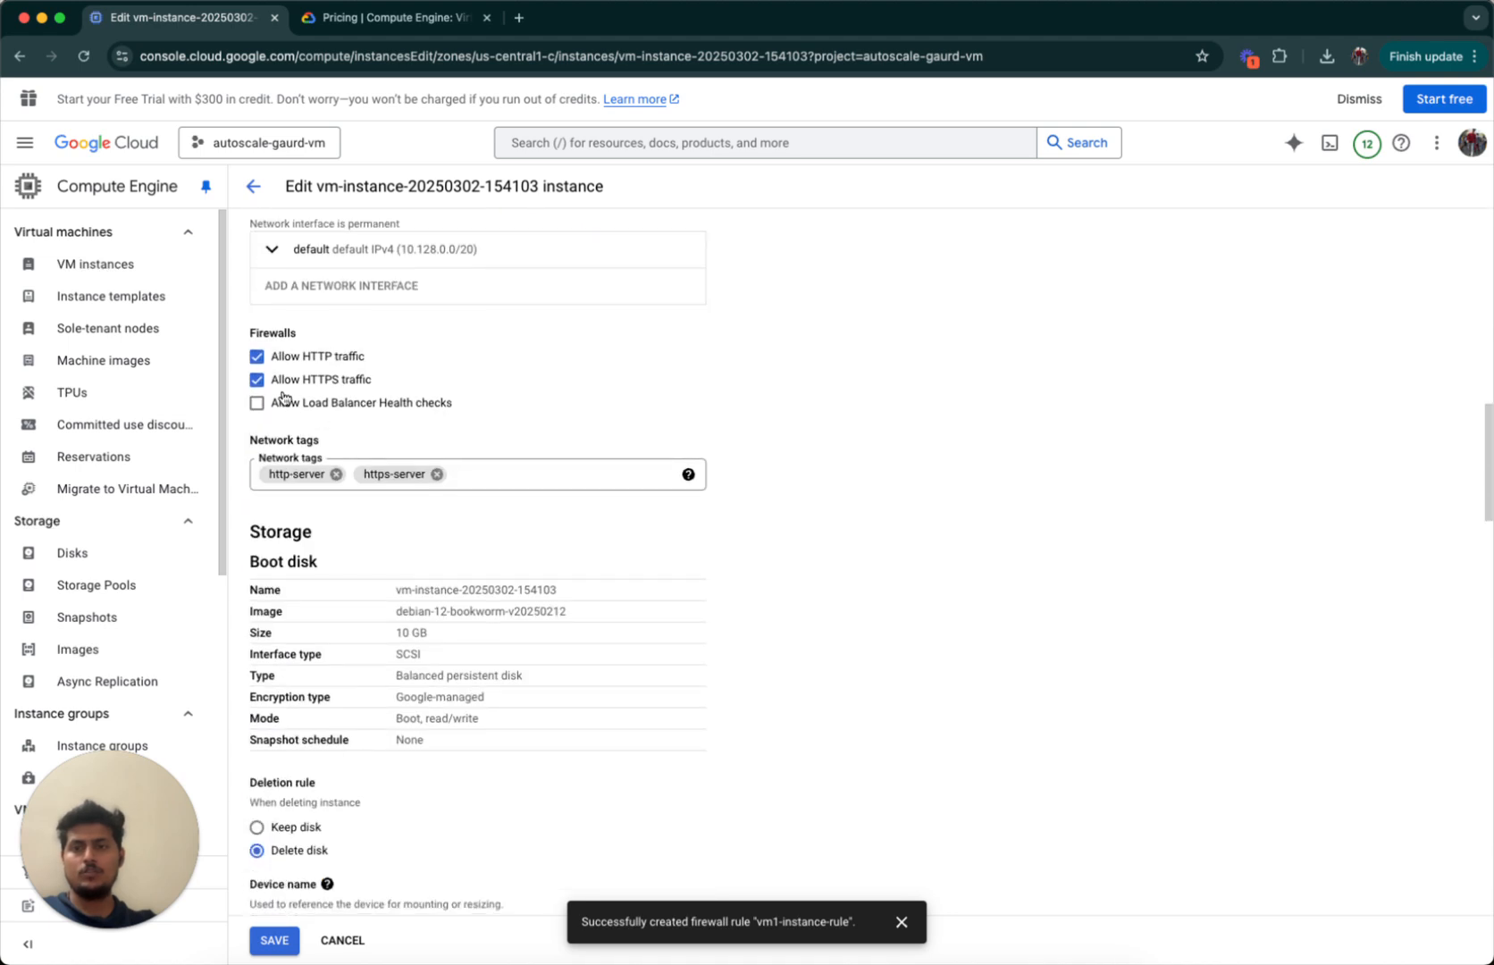
click(518, 467)
text(vm)
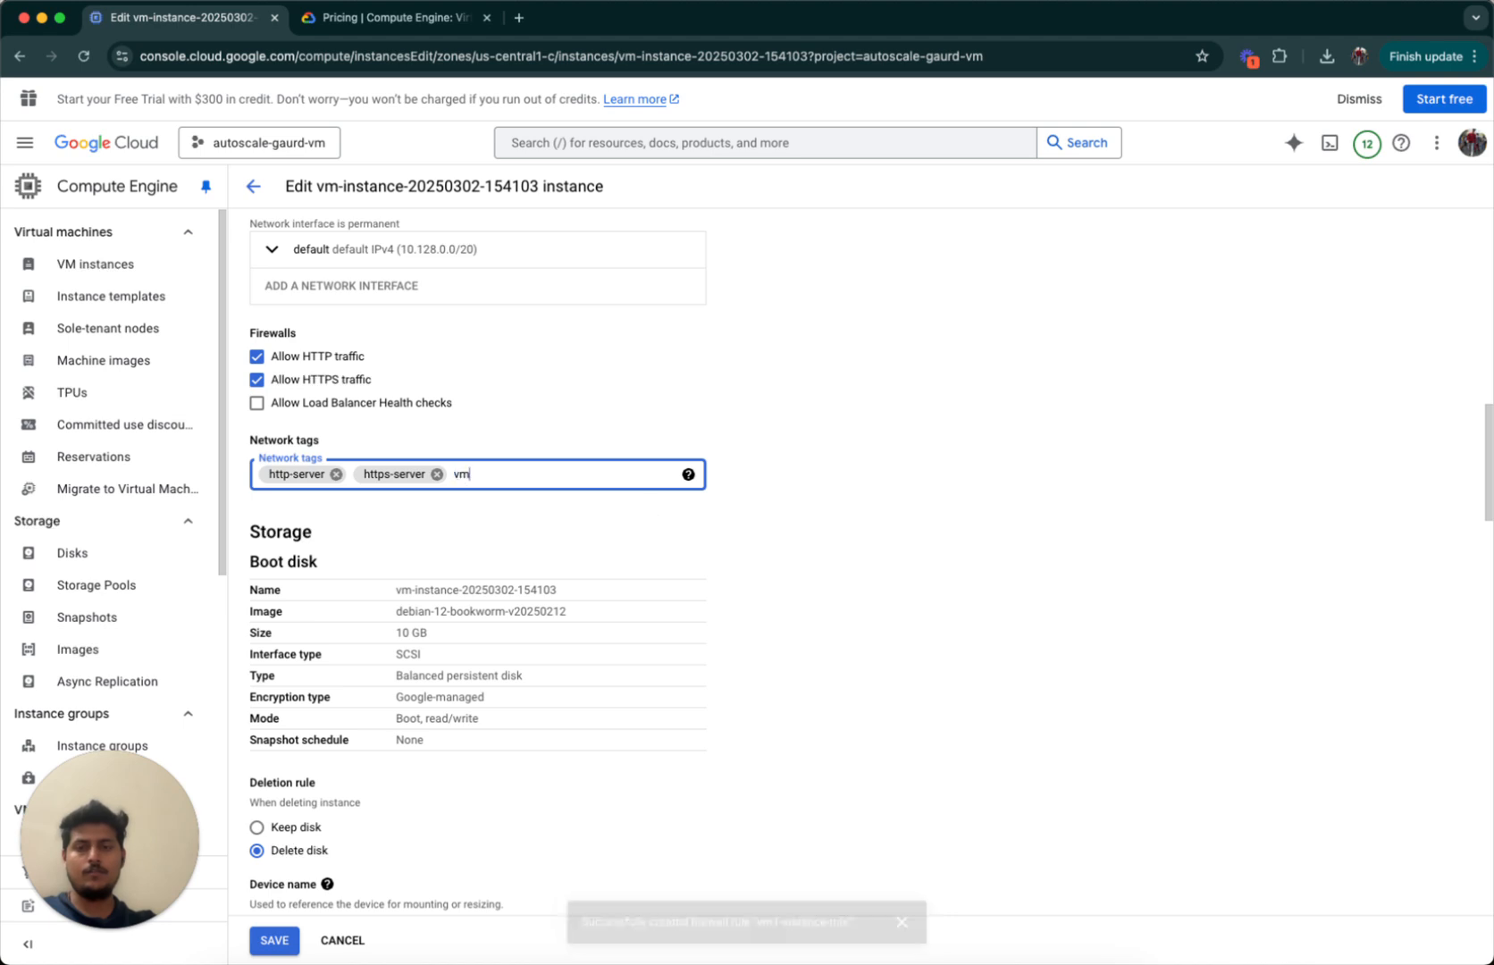
key(Return)
click(824, 525)
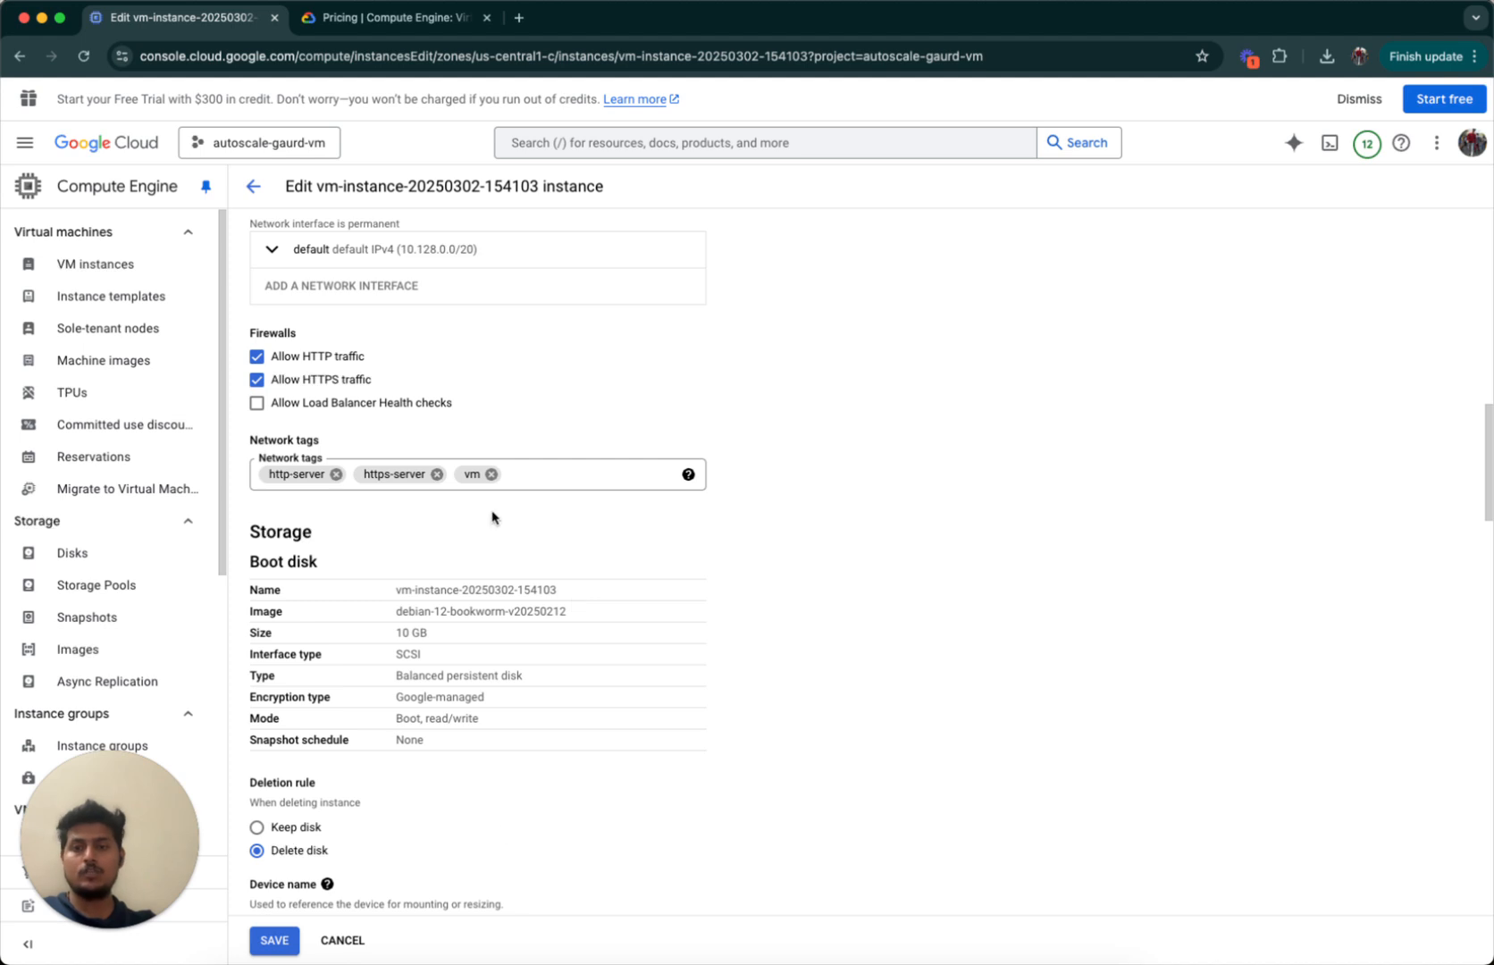
click(298, 951)
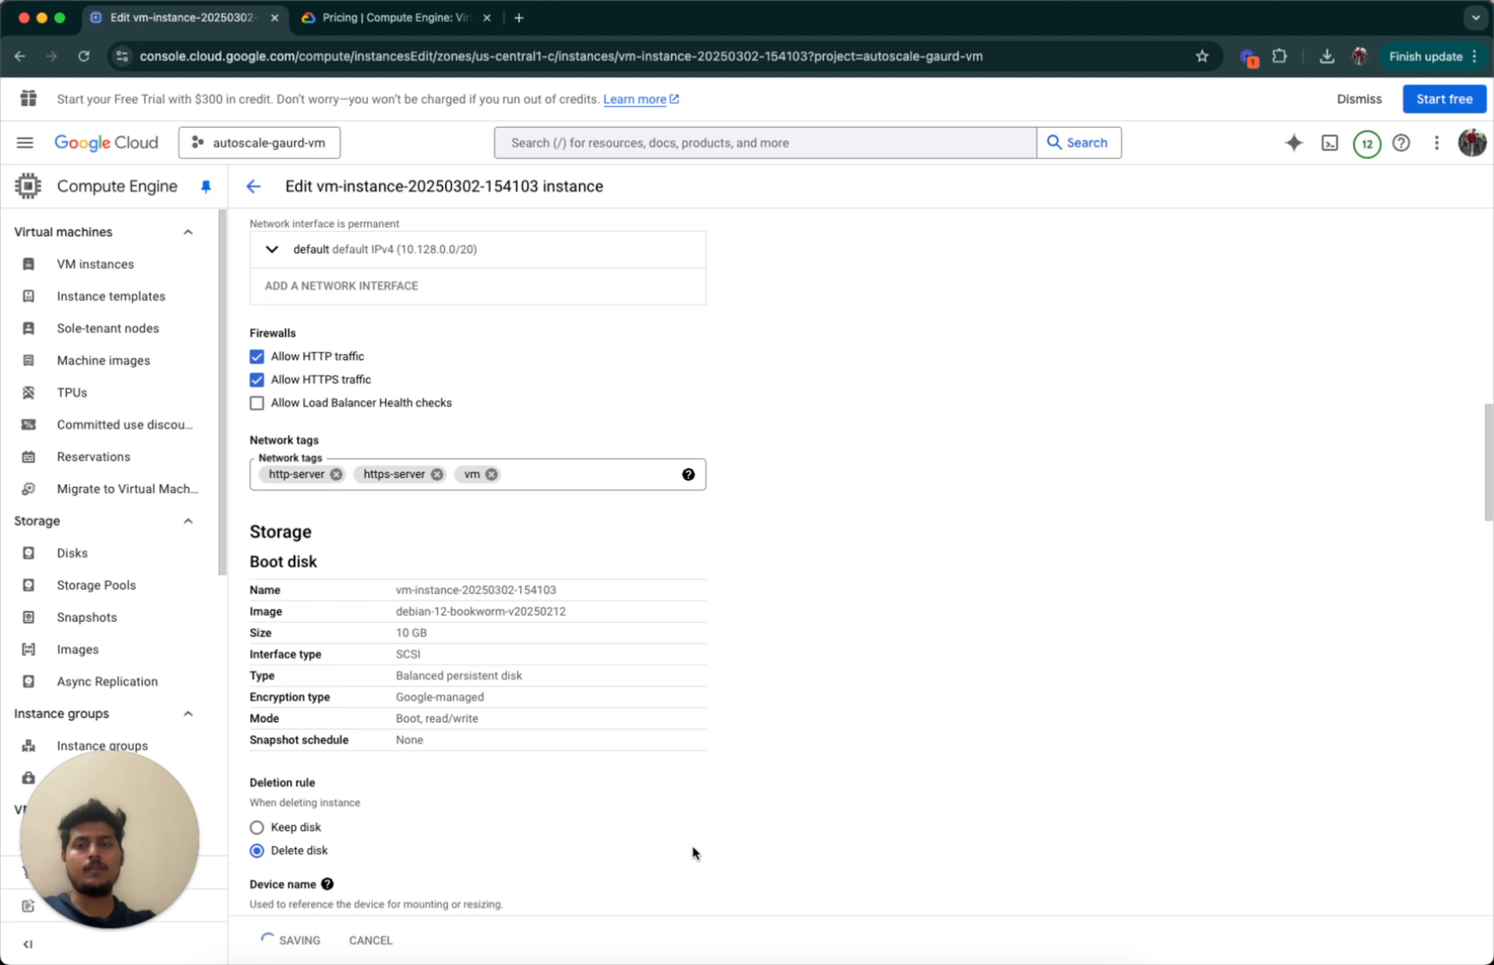